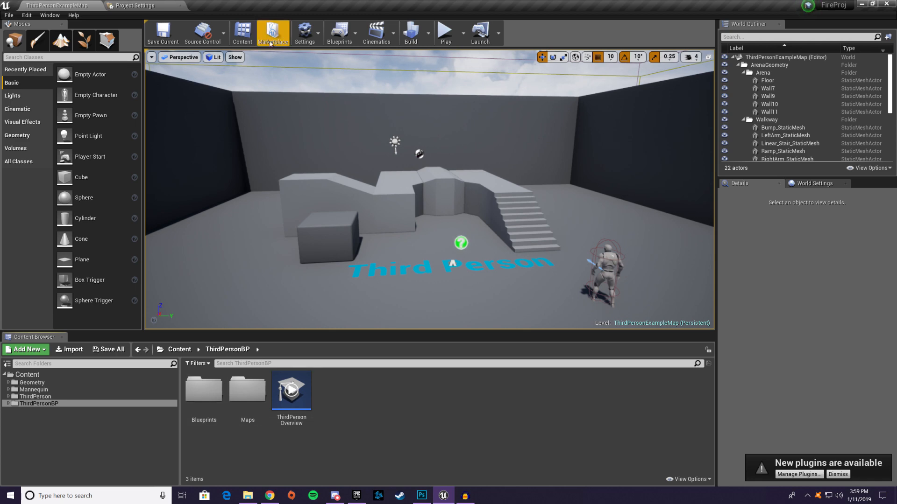
Step: Enable the Niagara plugin in the FX category, accept the beta warning, and restart the editor
left_click(9, 17)
left_click(9, 17)
left_click(26, 17)
mouse_move(29, 19)
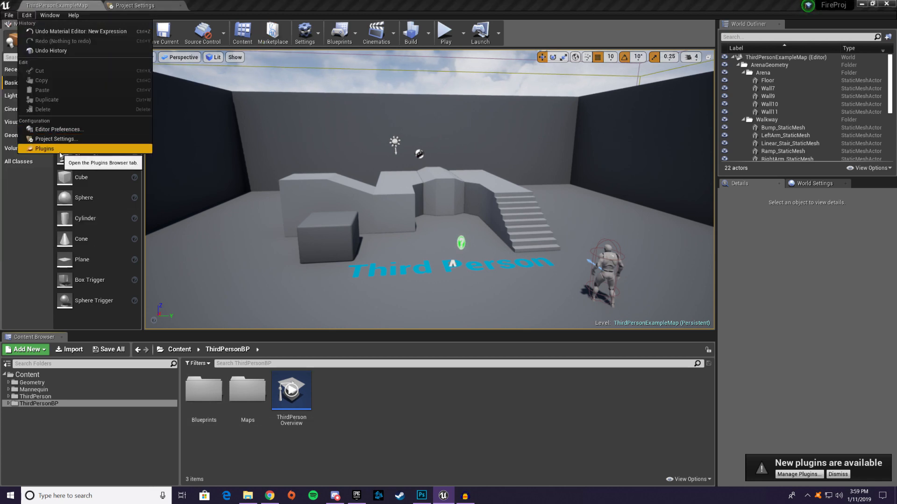
left_click(44, 148)
scroll(128, 218, "down", 3)
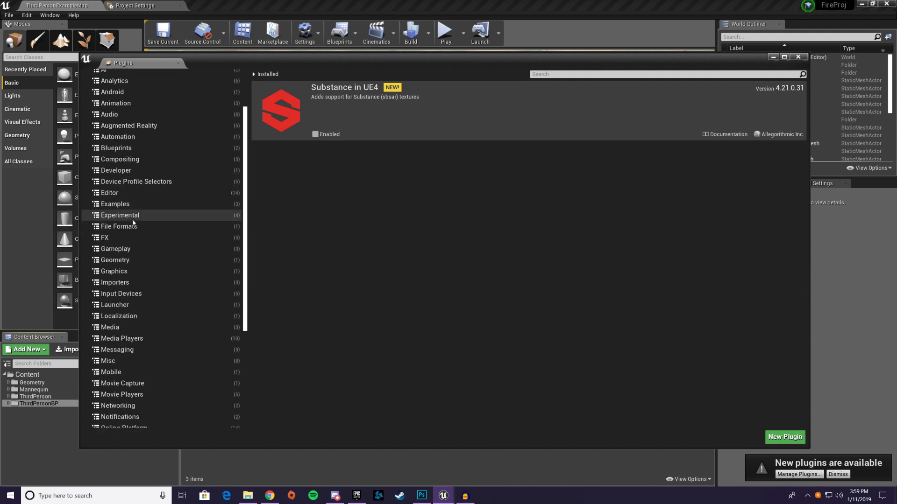
left_click(192, 238)
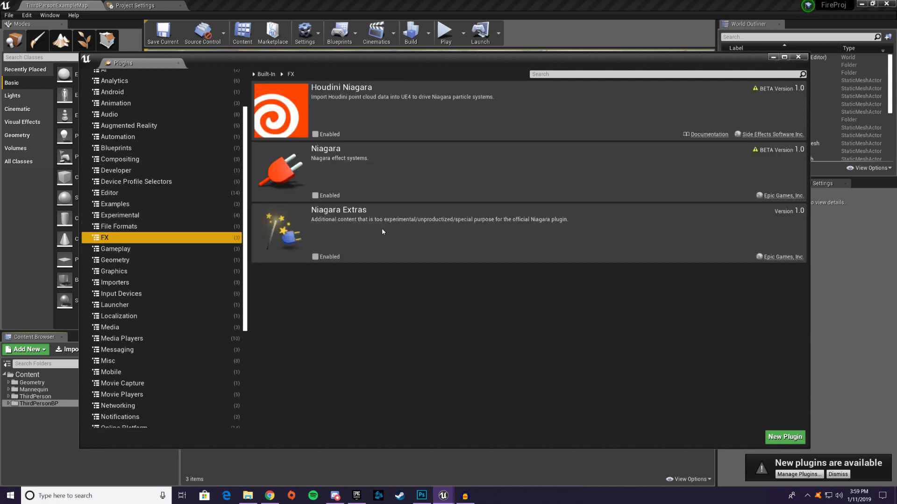
left_click(315, 195)
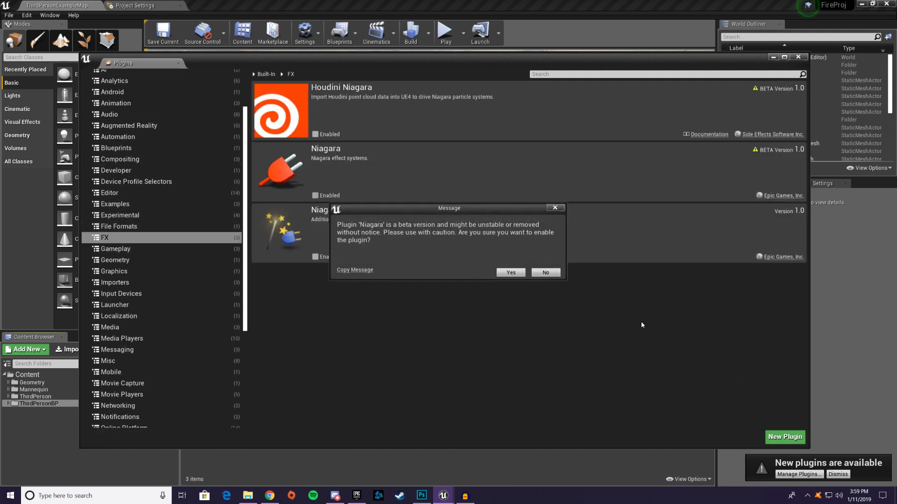
left_click(511, 273)
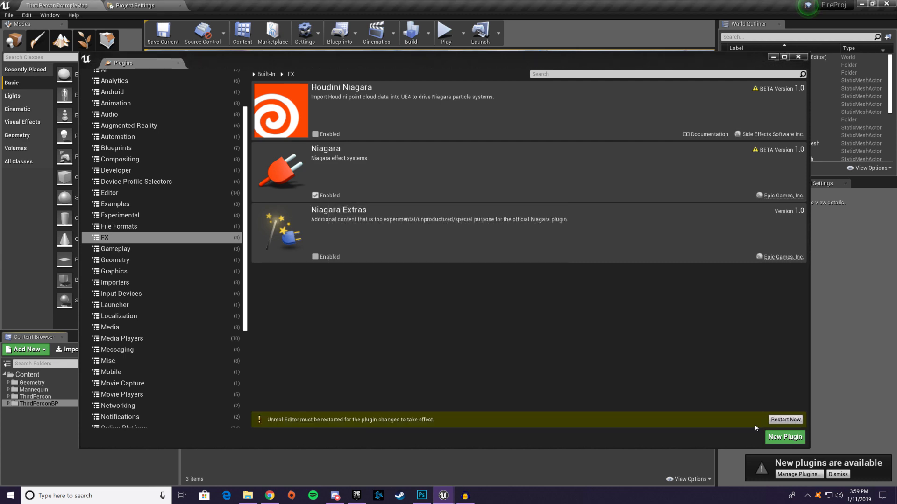
left_click(786, 420)
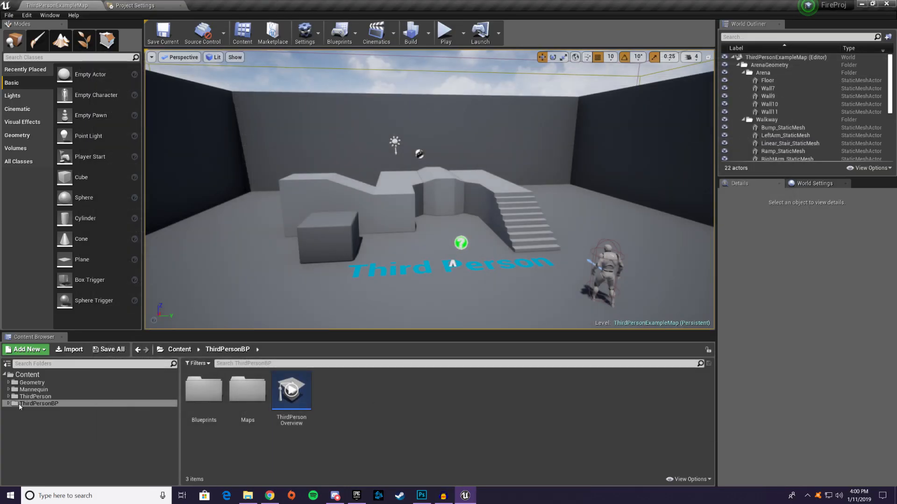
Step: Create a folder named ParticleSystems directly under Content
right_click(22, 374)
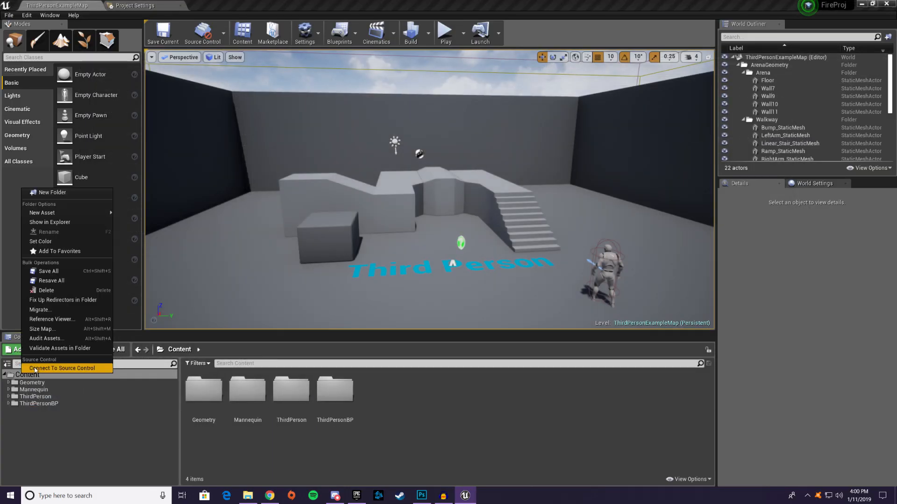
left_click(52, 192)
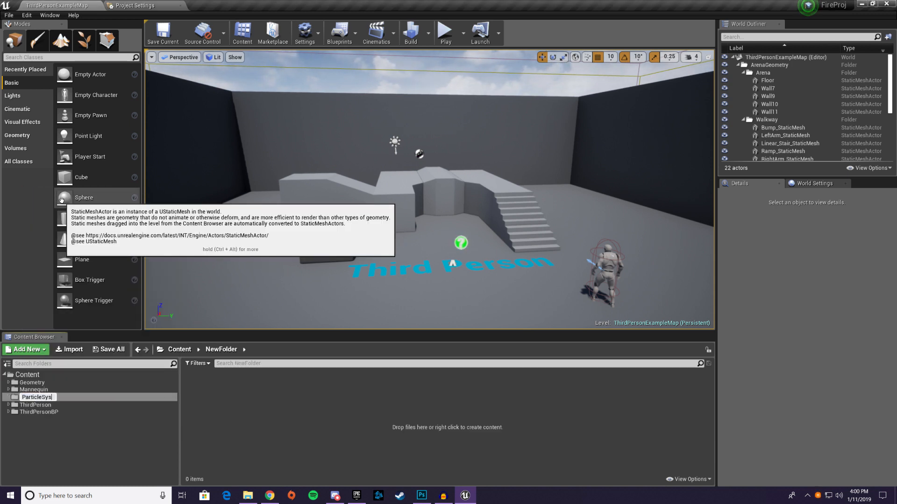
key("Return")
left_click(200, 394)
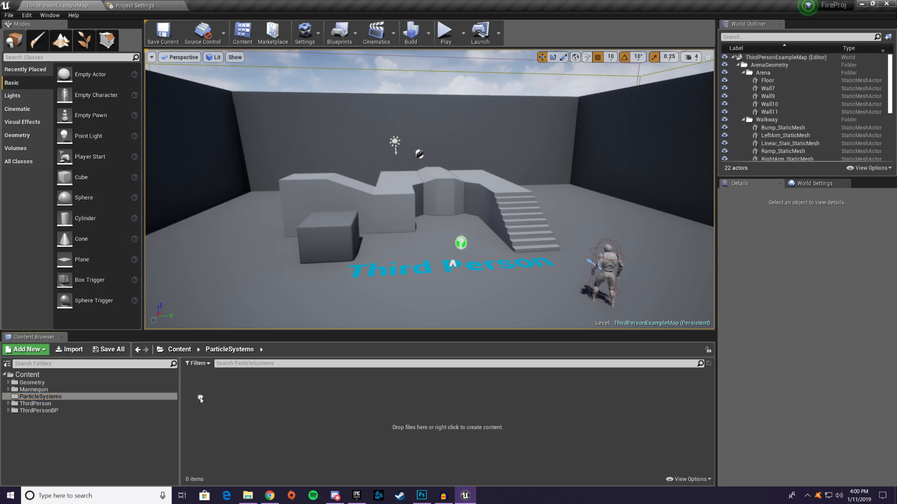
Step: Create a Campfire subfolder inside ParticleSystems and open it
right_click(260, 433)
left_click(295, 174)
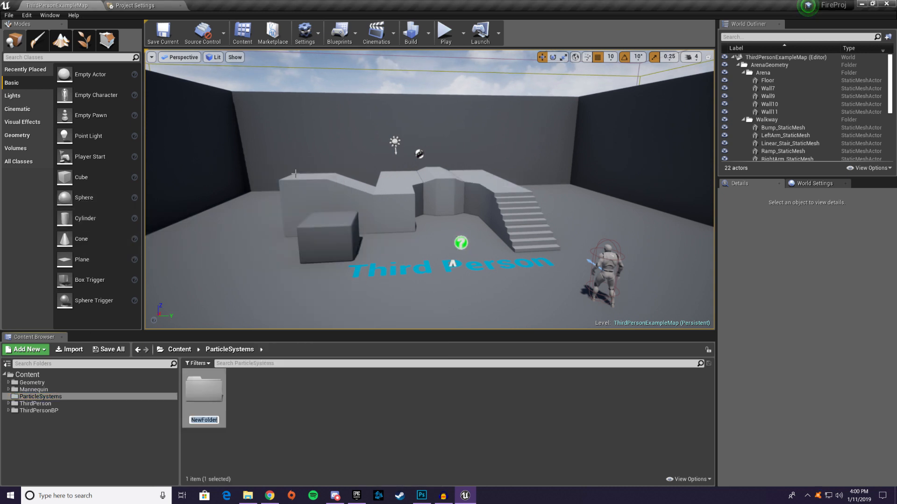
type("Campfi")
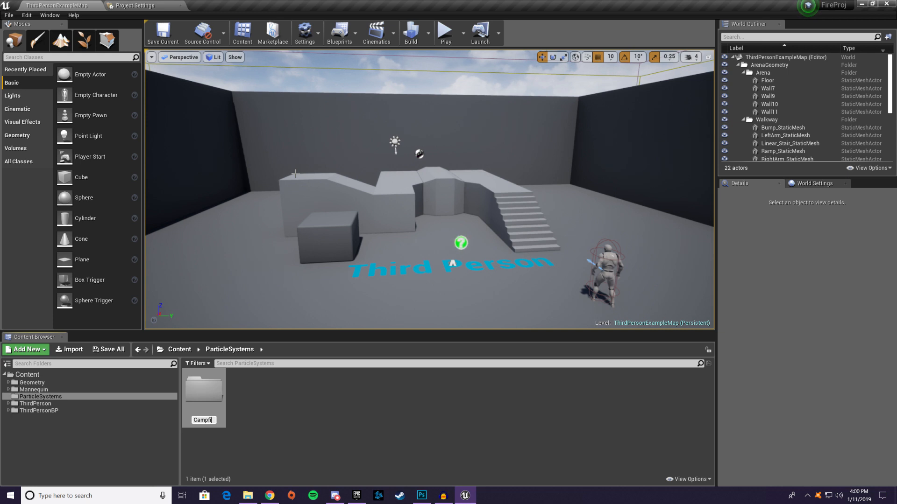
type("re")
key("Return")
double_click(204, 397)
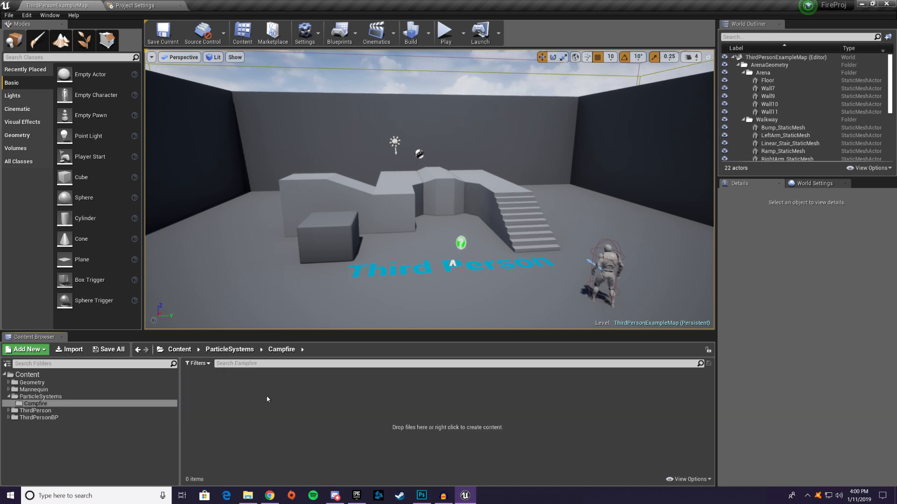
Step: Create a Niagara emitter in the Campfire folder from the Upward Mesh Burst template
right_click(267, 402)
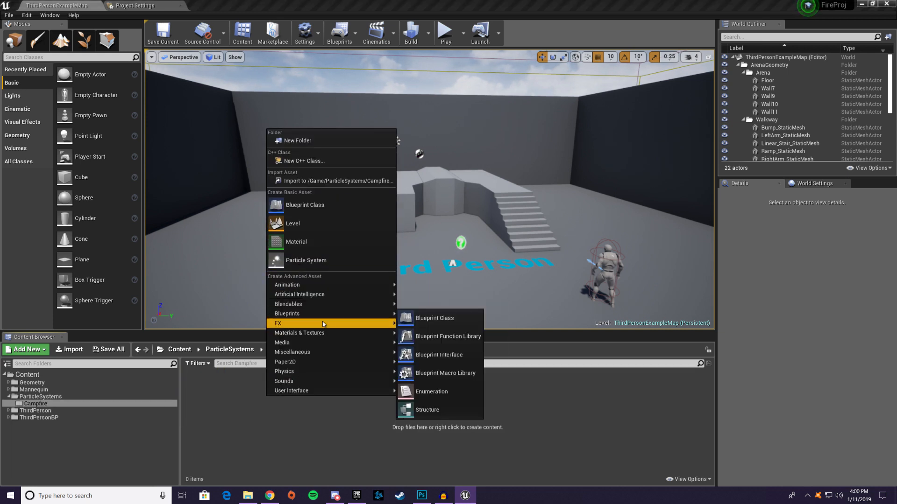
mouse_move(322, 323)
left_click(439, 345)
scroll(434, 285, "down", 4)
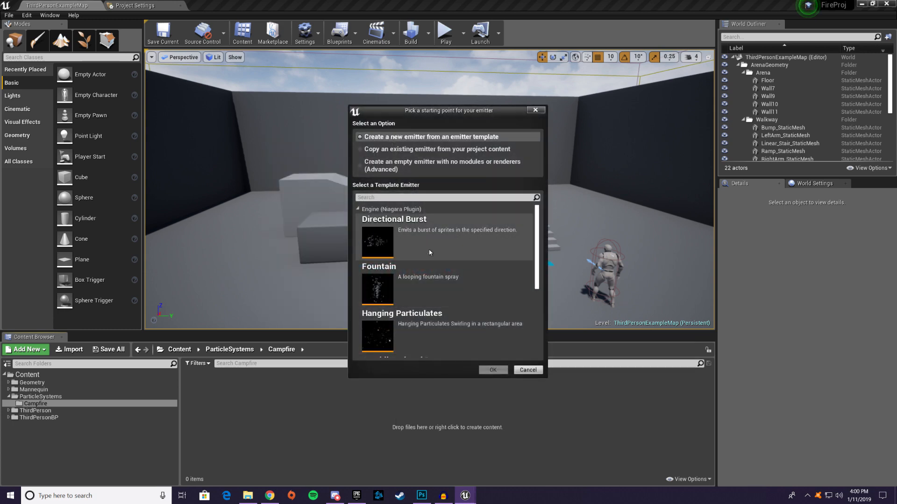
scroll(425, 259, "down", 2)
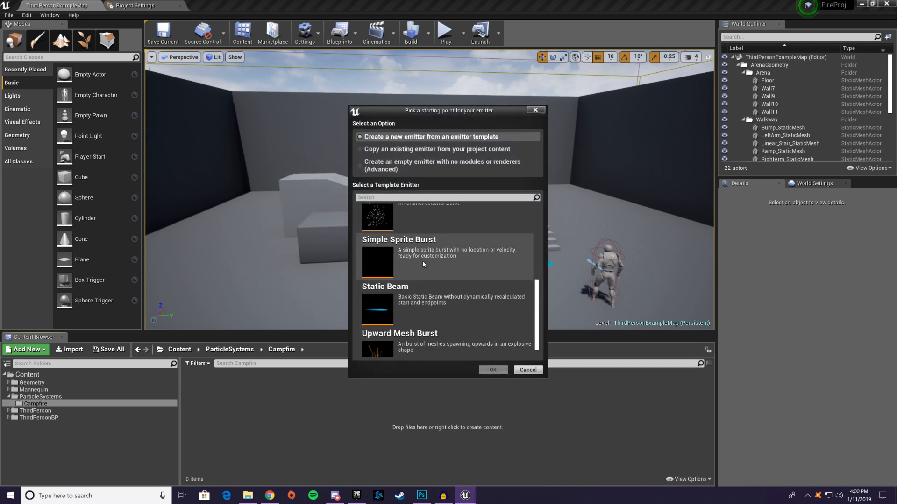
left_click(446, 343)
left_click(493, 370)
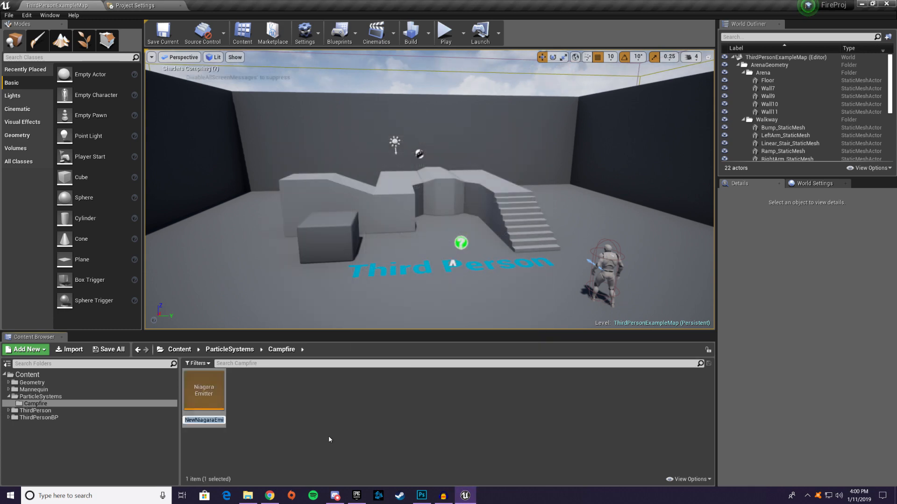
Step: Name the new emitter PEN_Campfire_Flames and open it for editing
type("PEN")
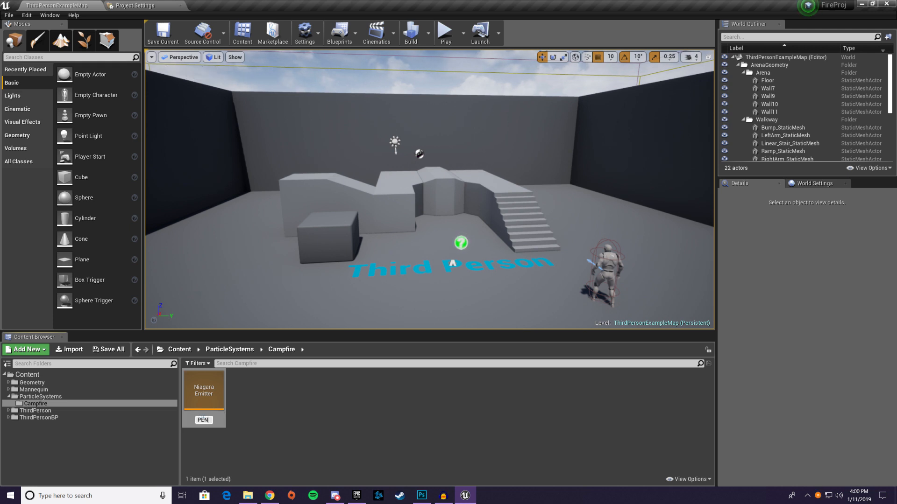
type("_Campfire_Flames")
key("Return")
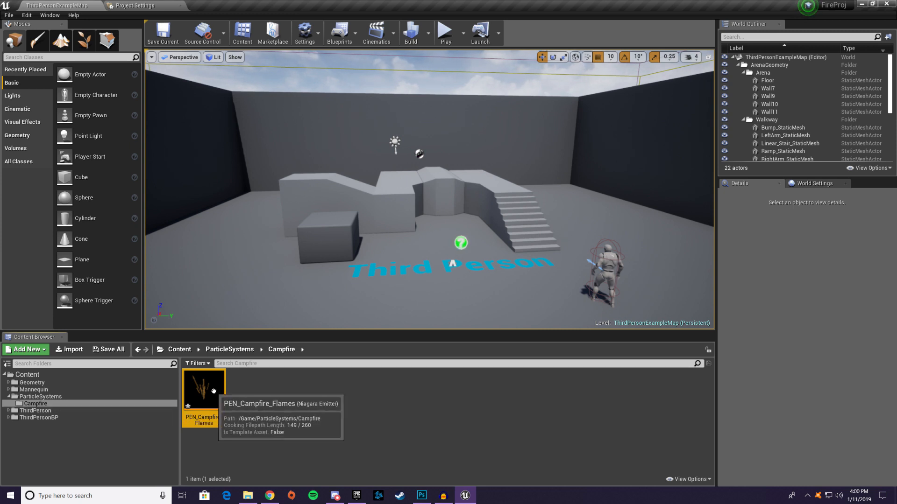
double_click(214, 390)
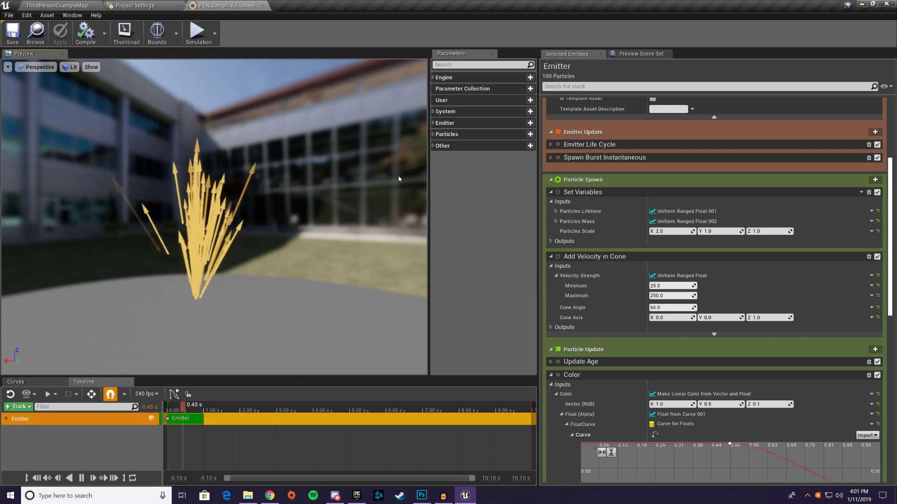
Step: Delete the Add Velocity in Cone module from the emitter's Particle Spawn group
scroll(666, 282, "down", 3)
scroll(666, 282, "down", 6)
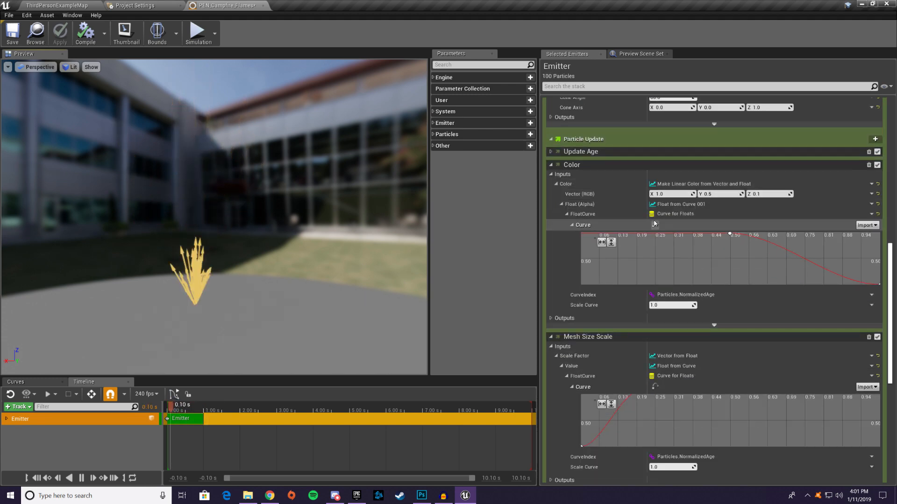
scroll(663, 223, "up", 2)
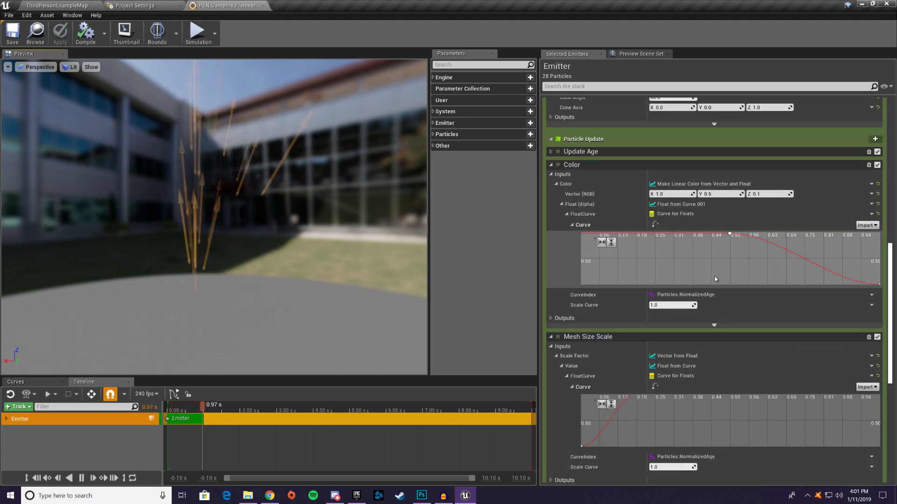
scroll(710, 274, "up", 5)
scroll(714, 279, "up", 2)
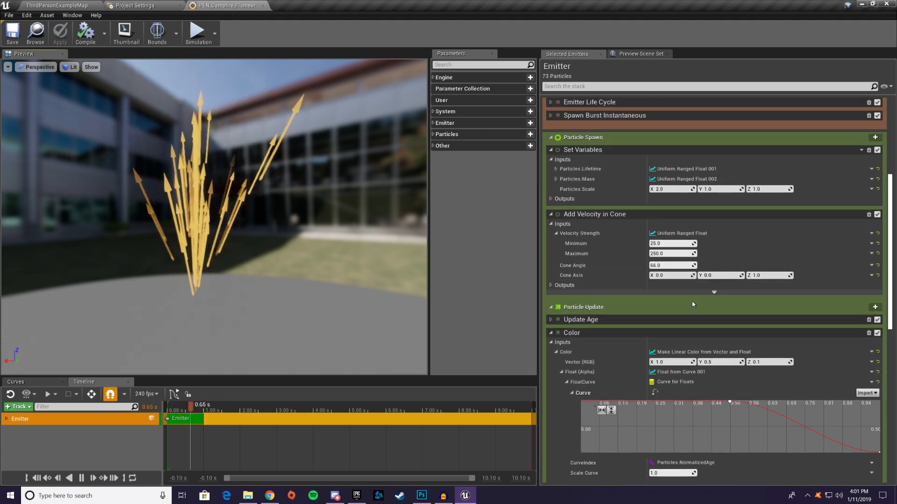
left_click(869, 243)
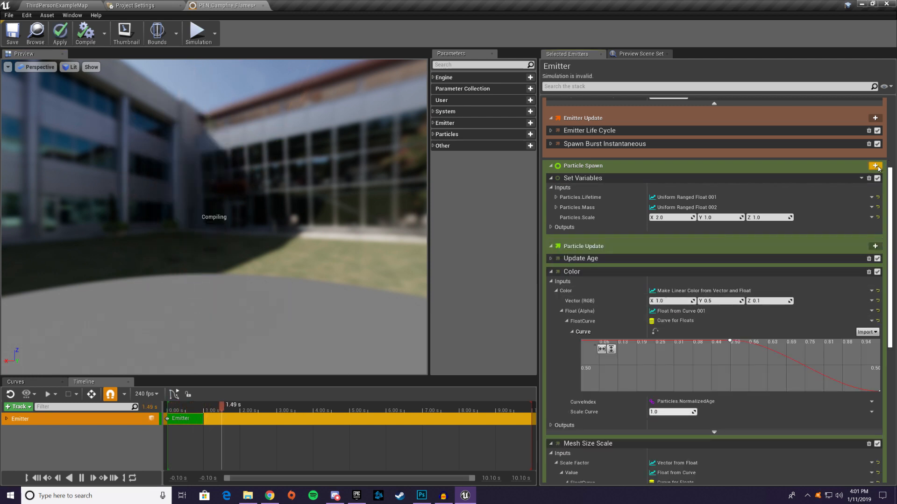
Step: Add an Add Velocity module to the emitter's Particle Spawn group
left_click(875, 166)
scroll(780, 273, "down", 2)
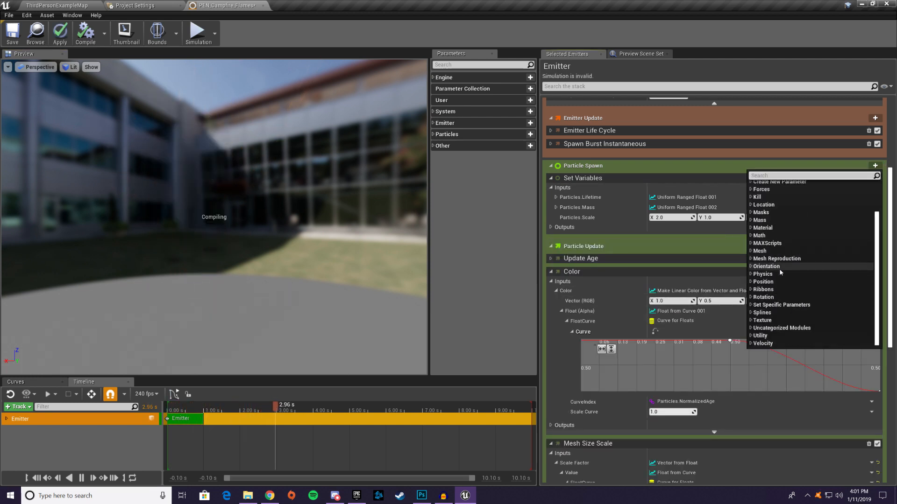
left_click(750, 345)
scroll(771, 341, "down", 3)
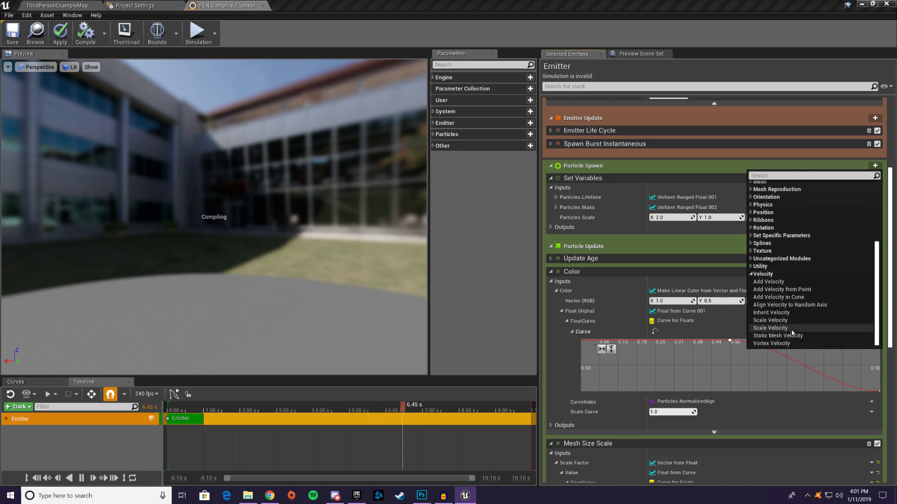
left_click(768, 282)
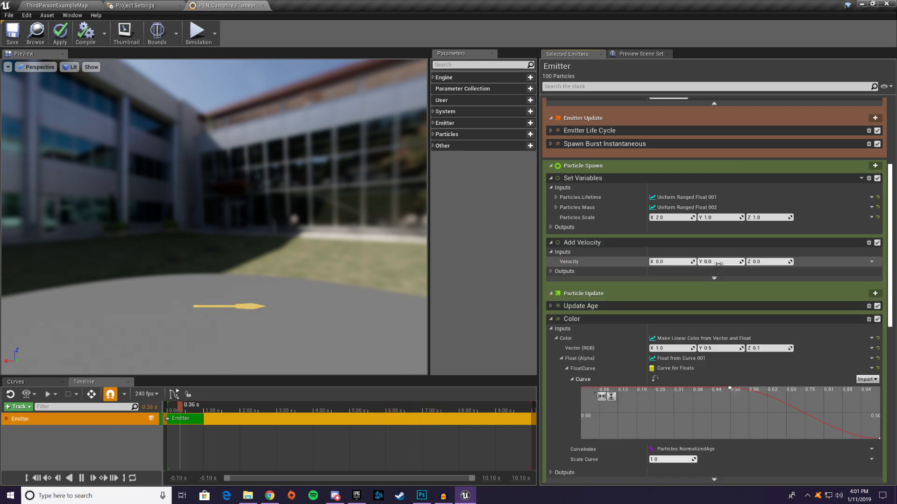
Step: Search for "sphere" among the mesh renderer's Particle Mesh assets and include engine content in the results
scroll(726, 247, "down", 8)
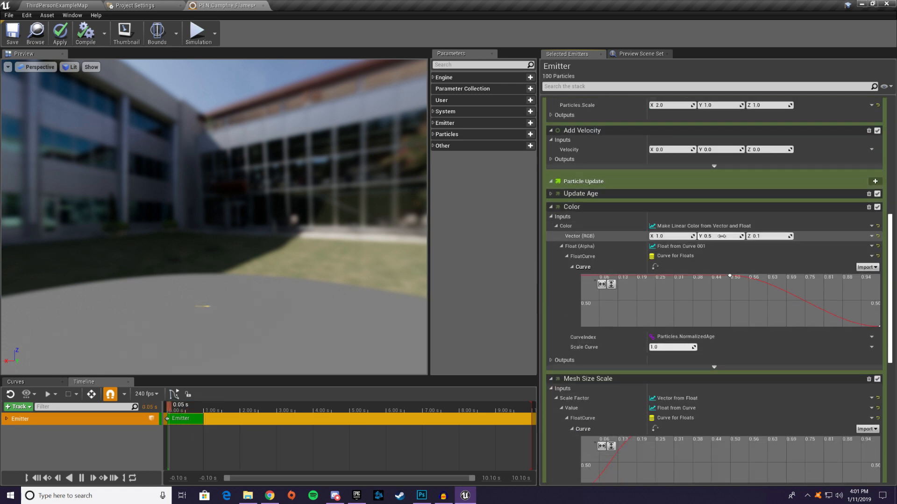
scroll(732, 233, "down", 5)
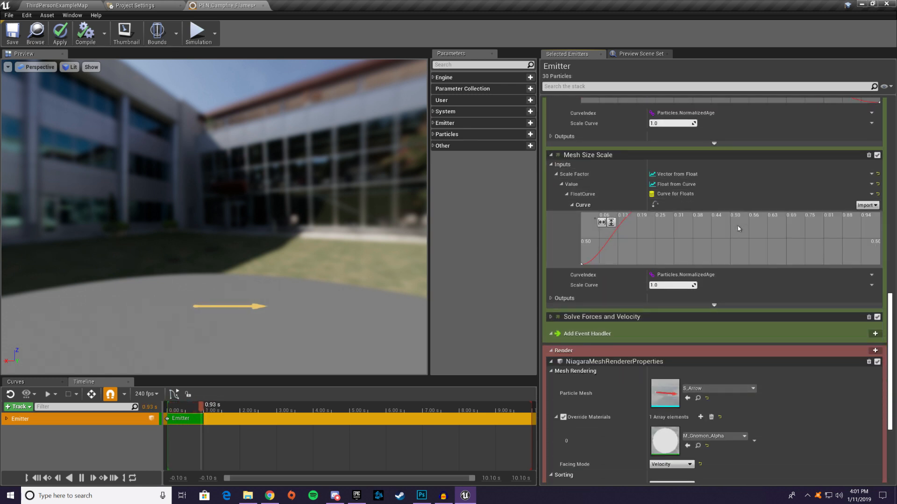
scroll(738, 229, "down", 6)
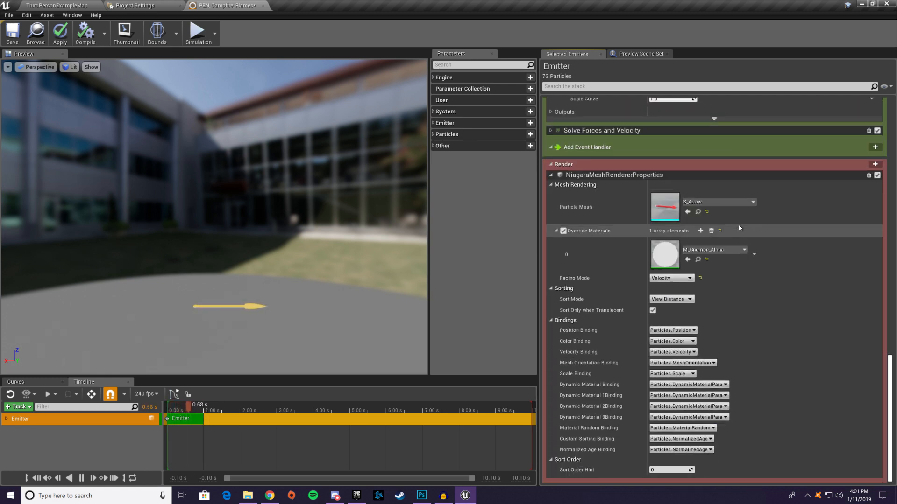
left_click(714, 202)
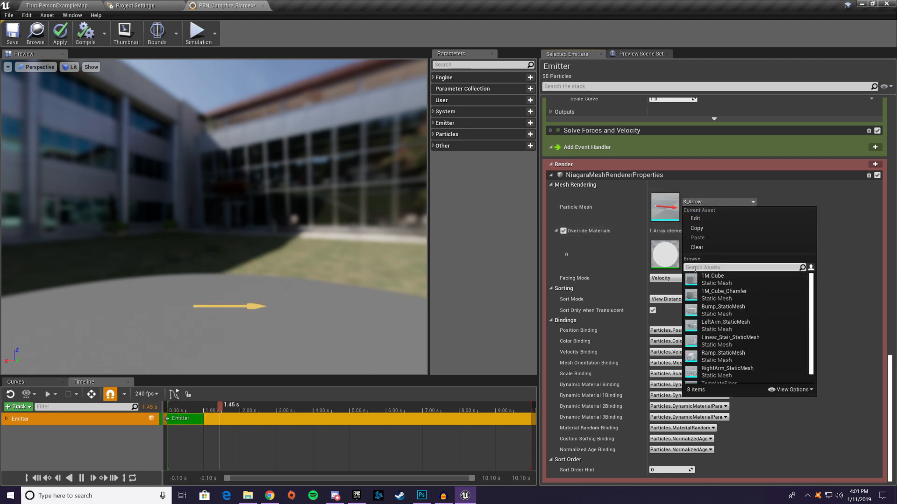
type("sphere")
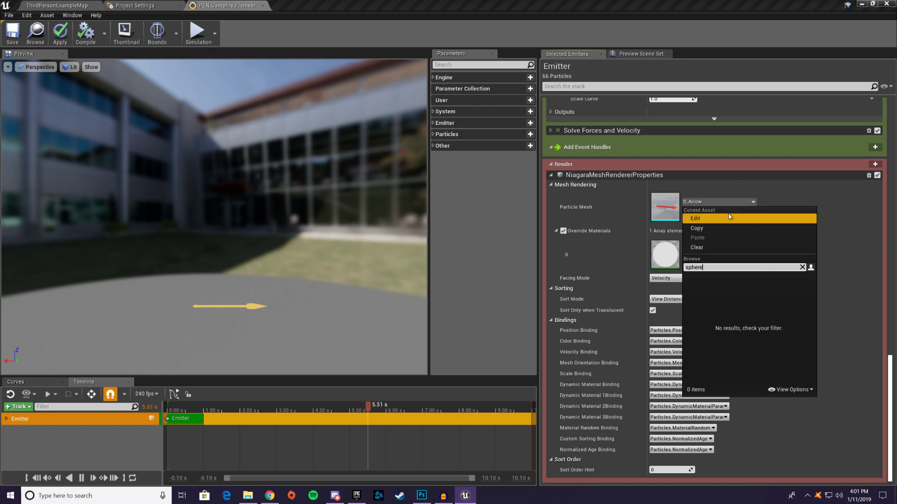
left_click(794, 390)
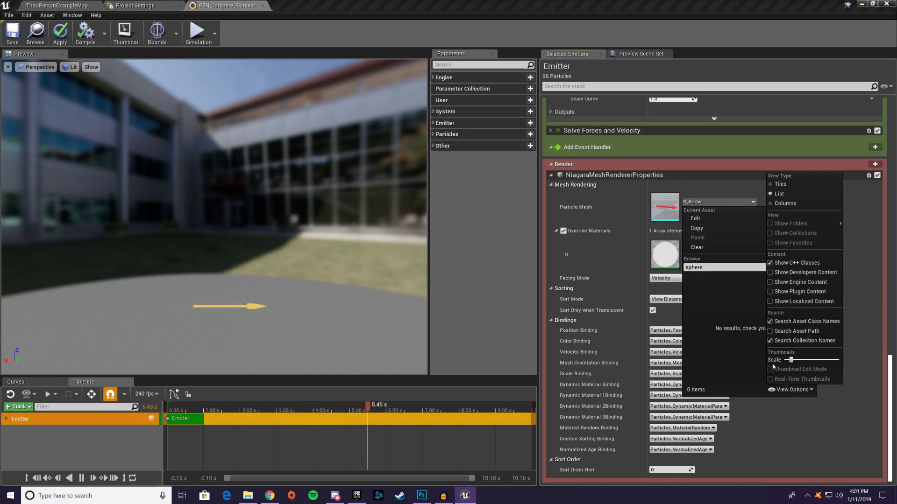
left_click(770, 283)
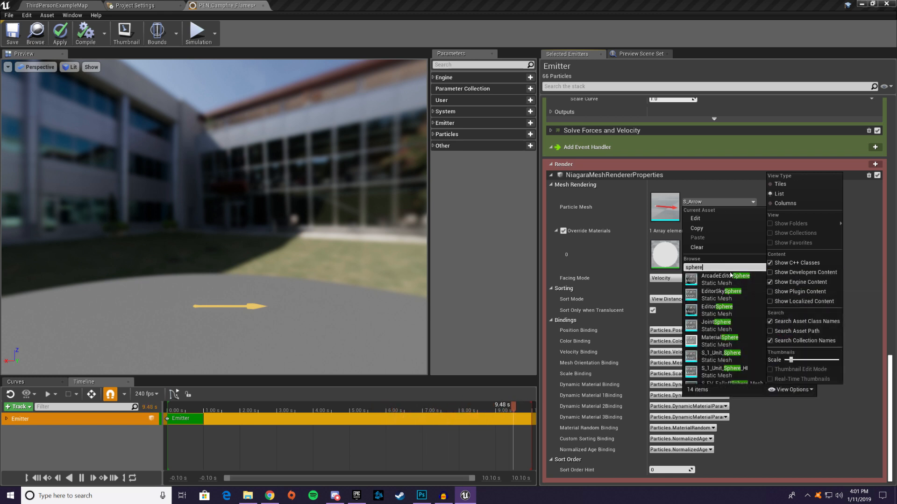
Step: Set the mesh renderer's Particle Mesh to the Sphere static mesh from the engine's BasicShapes folder and check its asset path
left_click(696, 247)
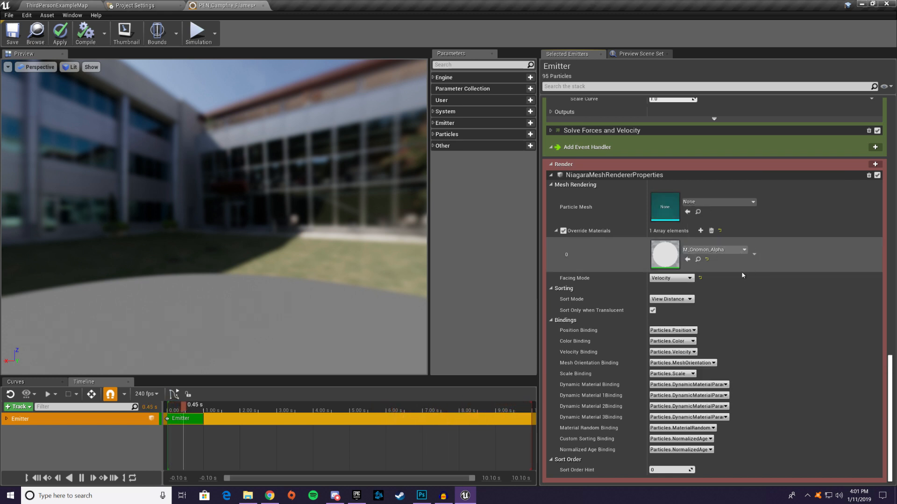
left_click(715, 204)
scroll(751, 296, "down", 3)
type("sphere")
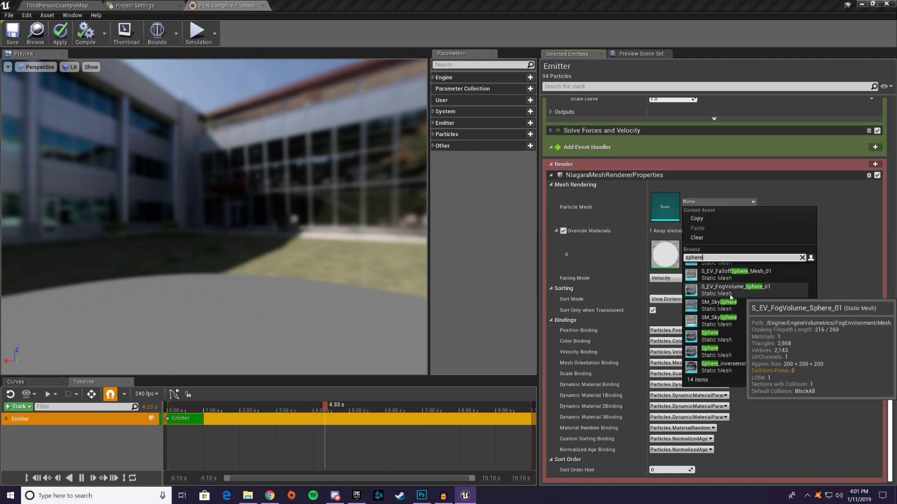
left_click(708, 356)
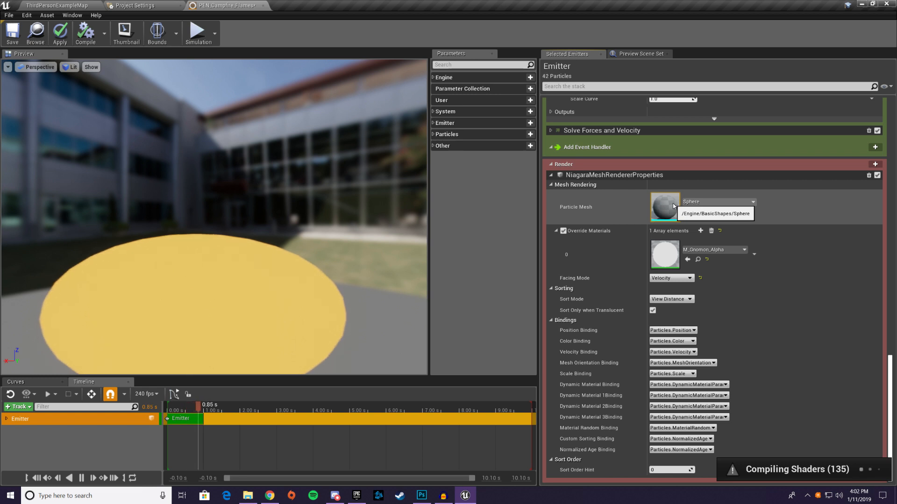
left_click(718, 202)
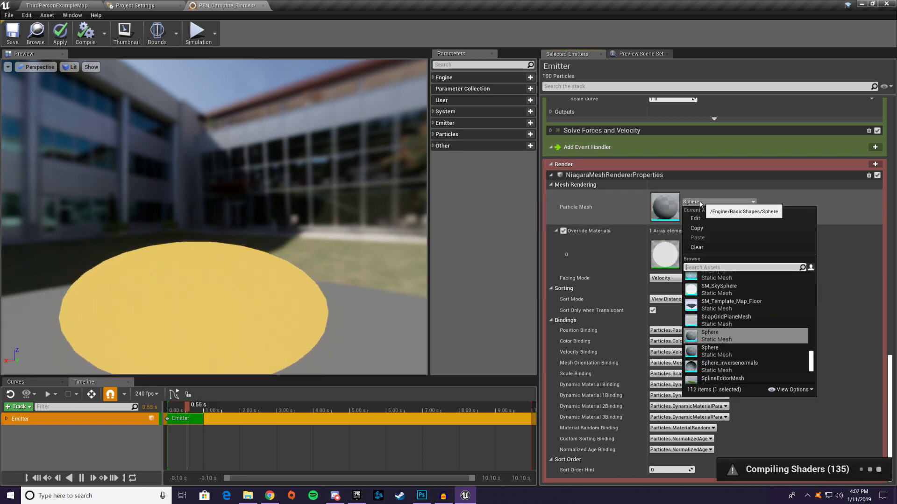
mouse_move(703, 338)
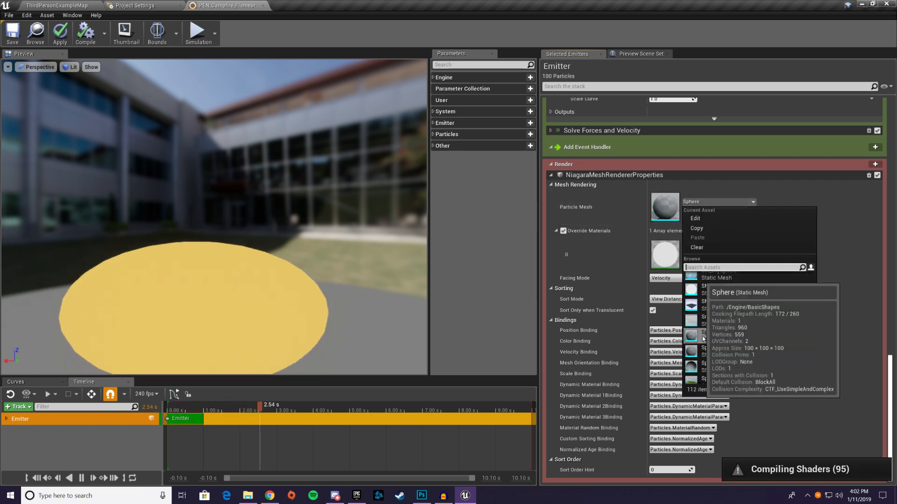
left_click(680, 168)
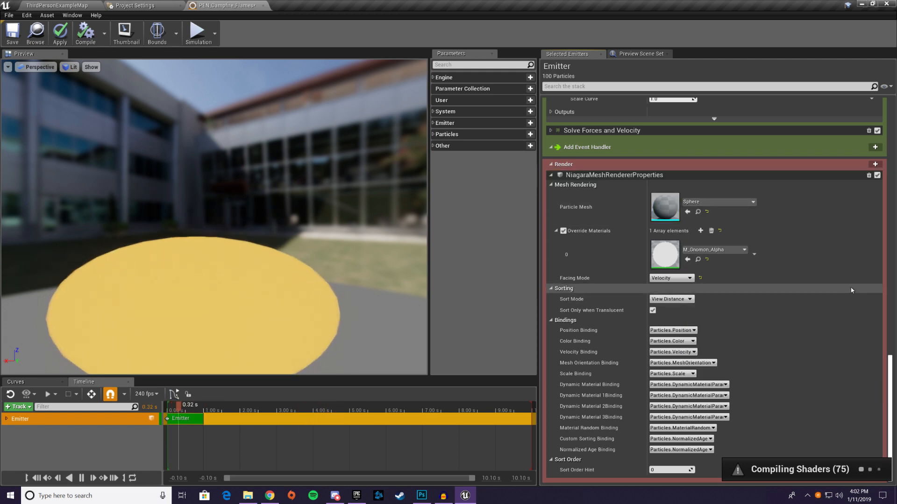
scroll(704, 289, "up", 3)
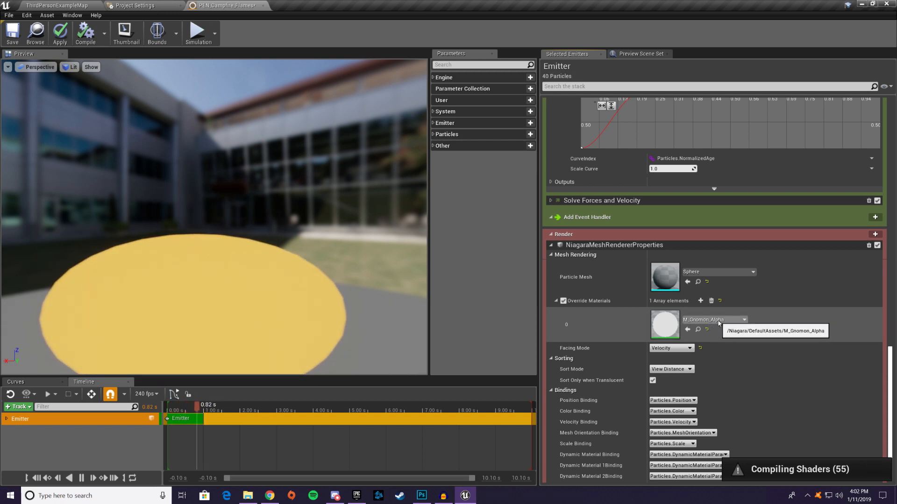
left_click(57, 5)
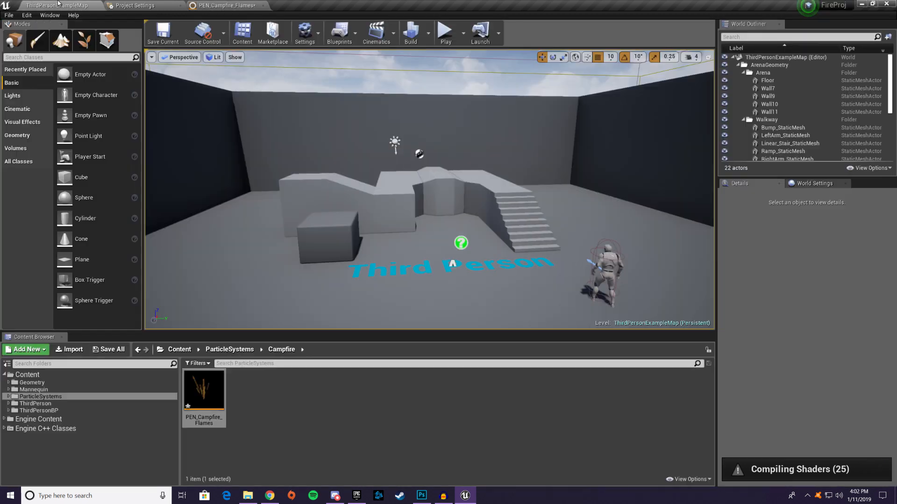
left_click(247, 5)
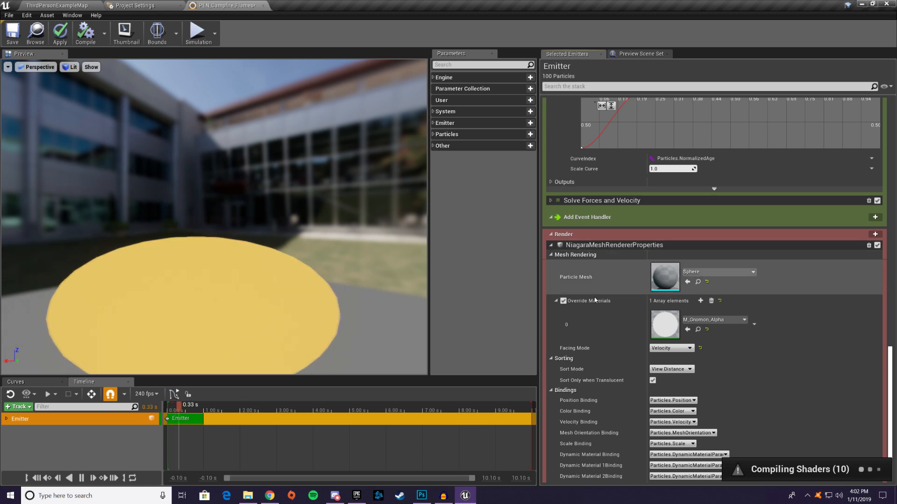
left_click(57, 5)
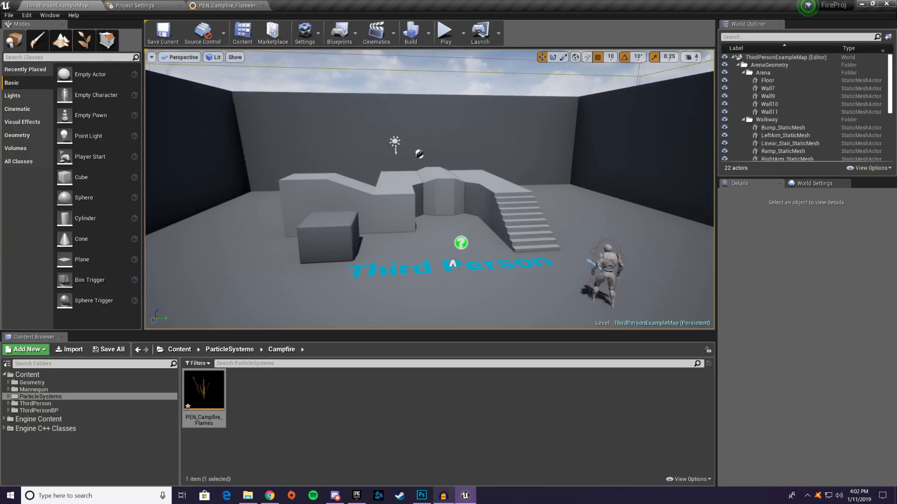
Step: Switch to Photoshop and compare the two flame drawings in FireBall.psd by toggling Layer 1 and Layer 2, leaving only Layer 2 over the background
left_click(421, 500)
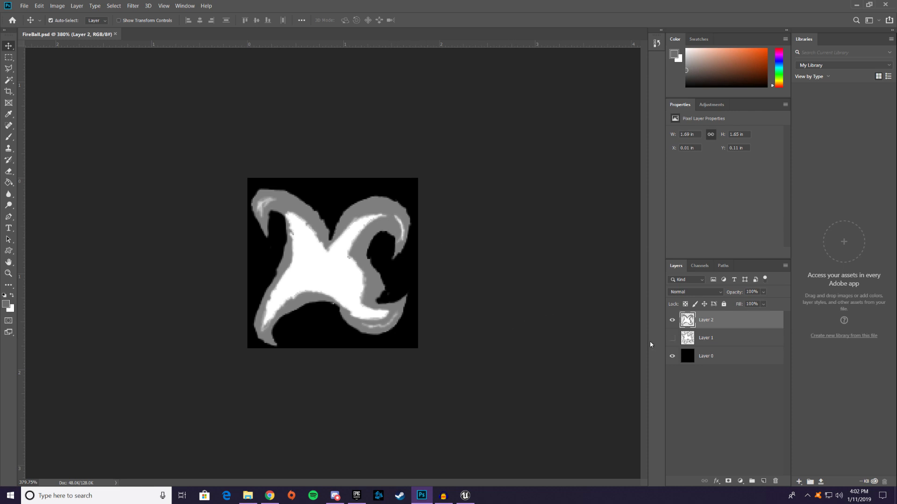
left_click(672, 320)
left_click(672, 338)
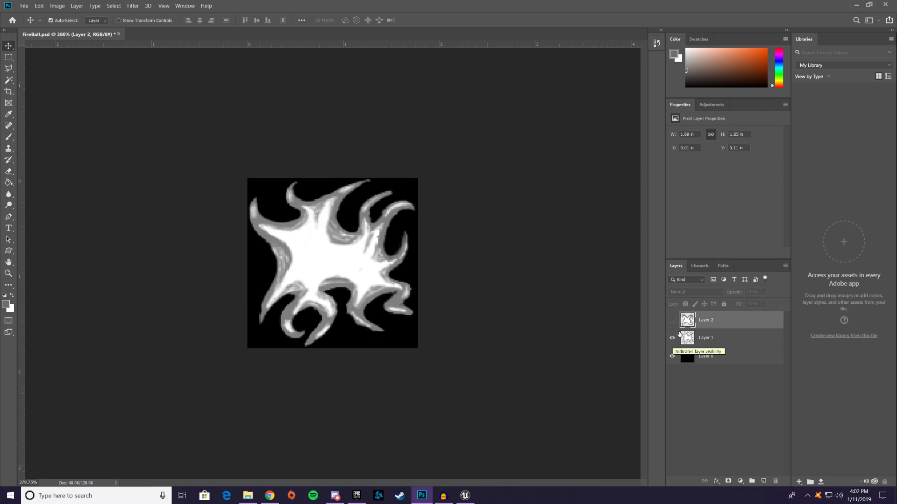
left_click(672, 321)
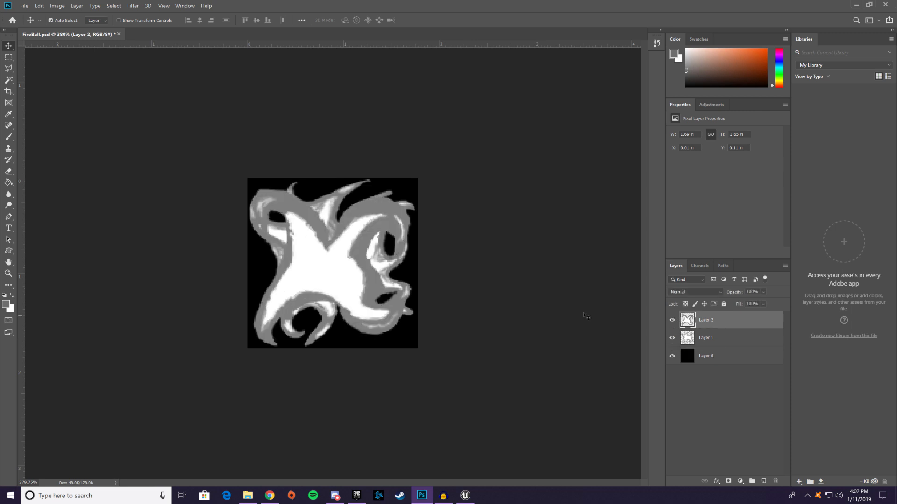
left_click(672, 338)
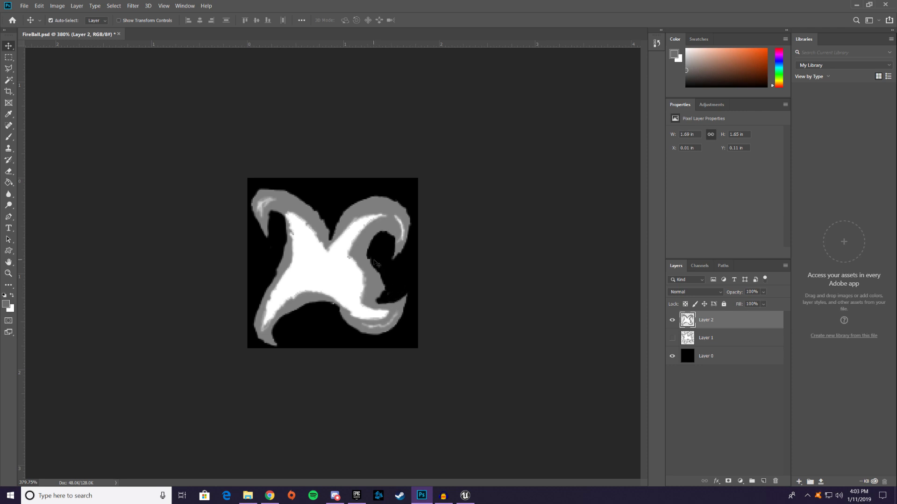
left_click(24, 7)
mouse_move(70, 120)
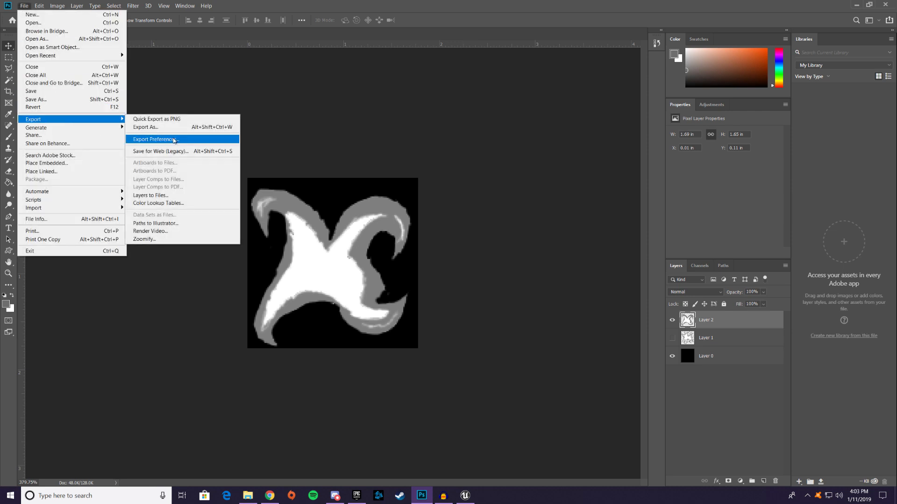
left_click(158, 127)
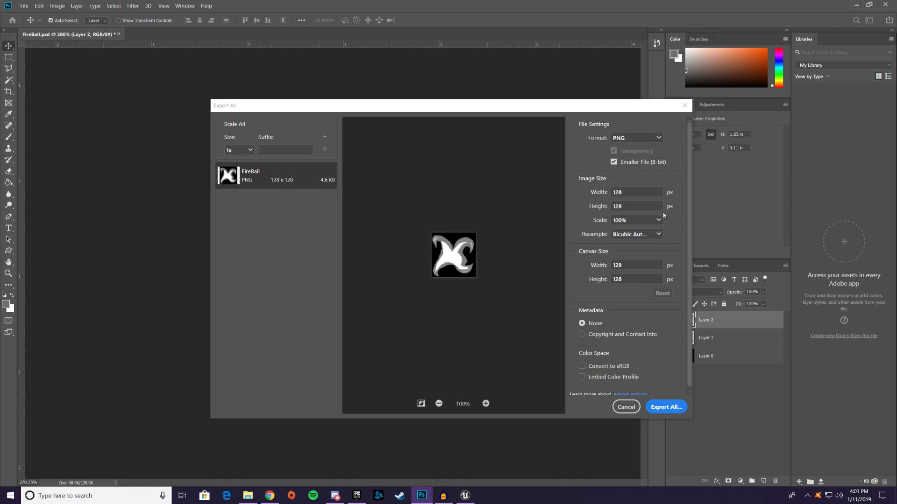
left_click(626, 407)
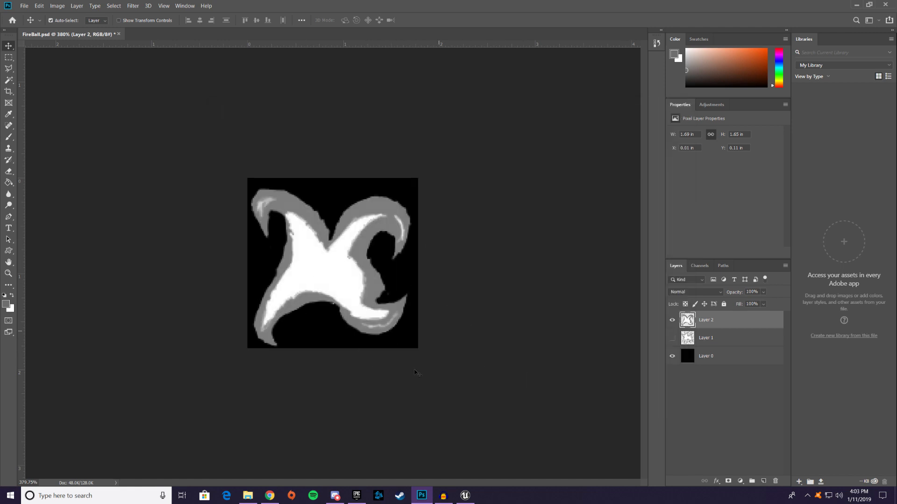
mouse_move(464, 495)
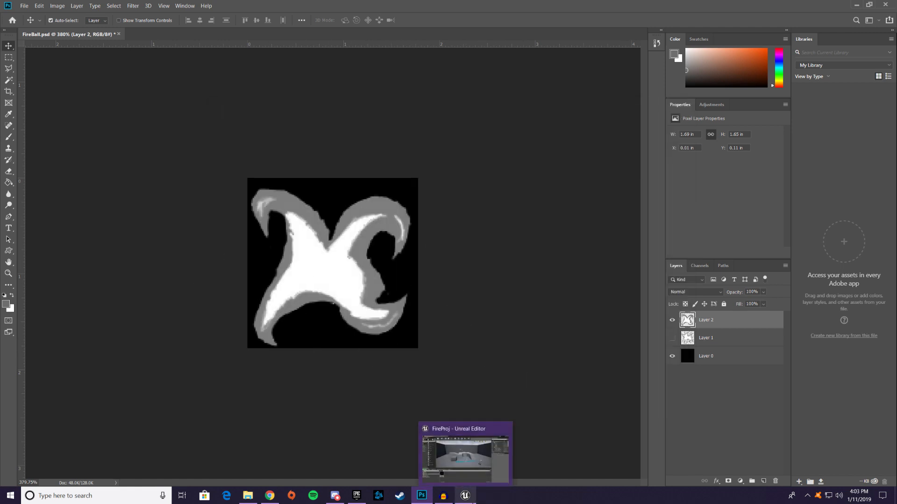
left_click(472, 501)
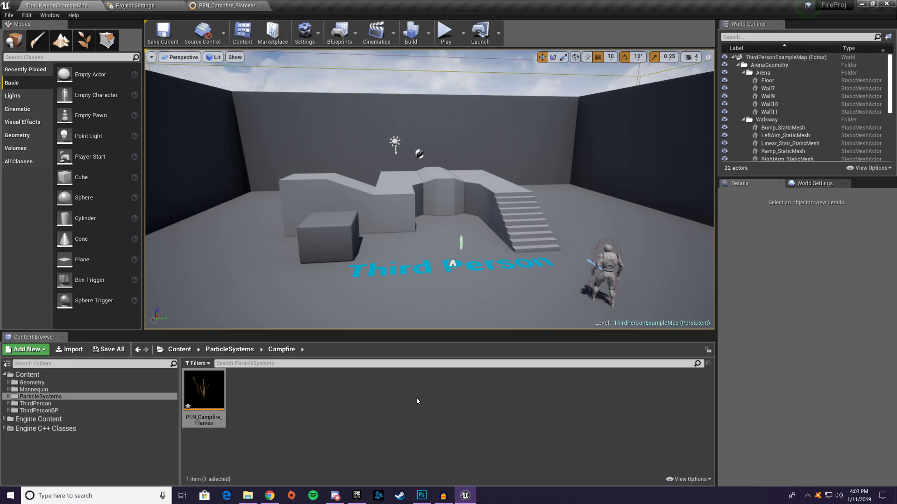
Step: In Photoshop, quick-export the flame drawing as FireBall.png into the EffectAssets folder
left_click(427, 498)
left_click(24, 6)
mouse_move(63, 120)
left_click(152, 127)
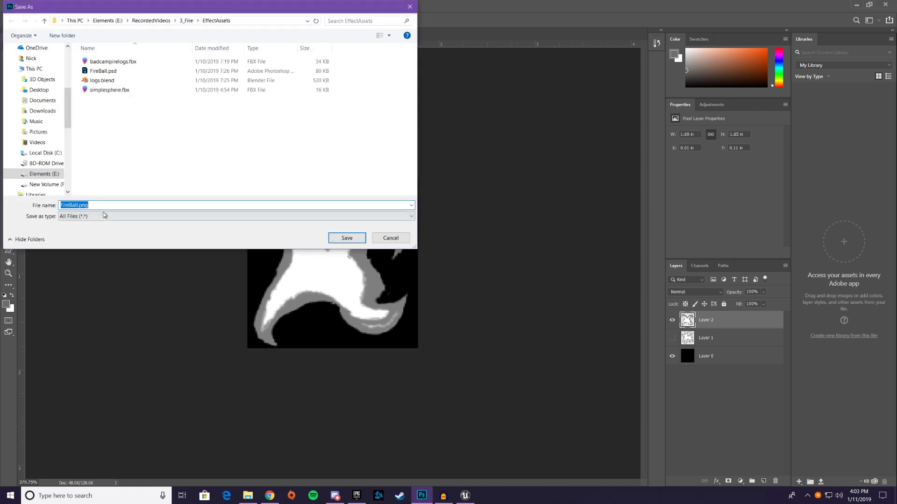
left_click(353, 240)
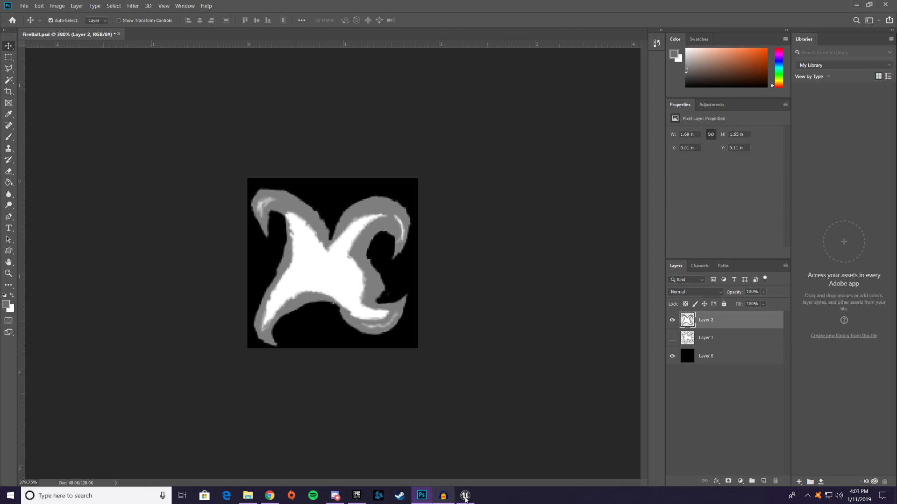
Step: Switch to Unreal Editor and import FireBall.png from the EffectAssets folder into the ParticleSystems/Campfire content folder
left_click(458, 498)
left_click(250, 499)
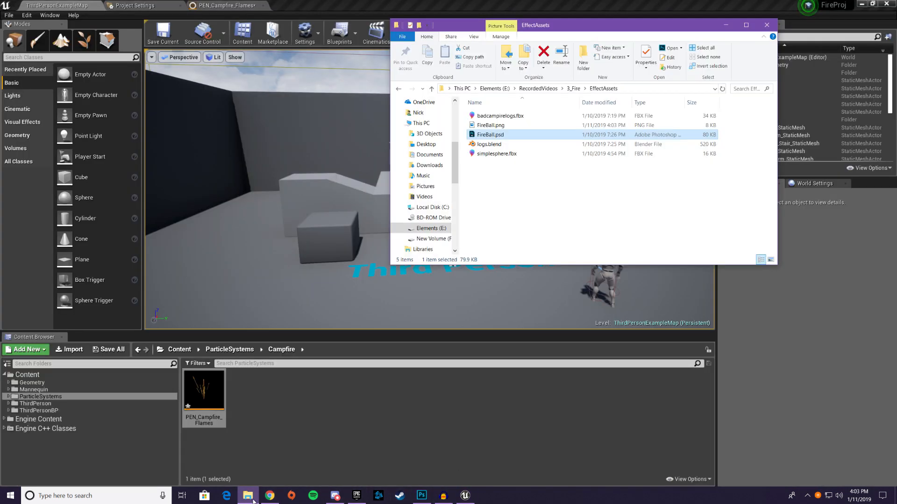
left_click_drag(490, 125, 320, 415)
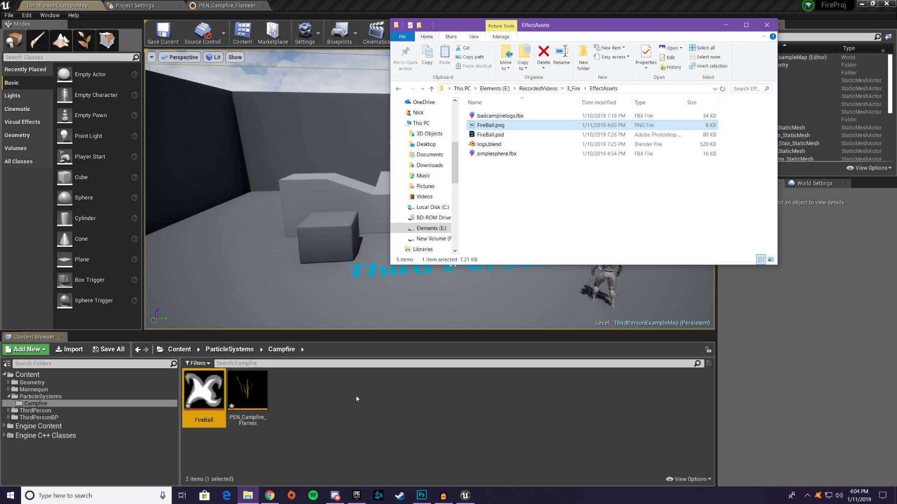
left_click(346, 401)
Step: Open the FireBall texture, set its Texture Group to Effects, enable Compress Without Alpha and save it
left_click(204, 392)
double_click(204, 393)
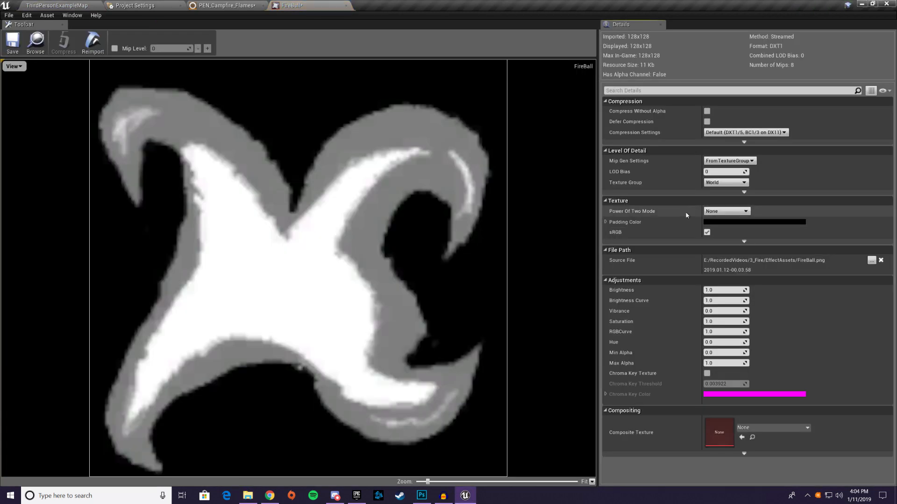
left_click(738, 183)
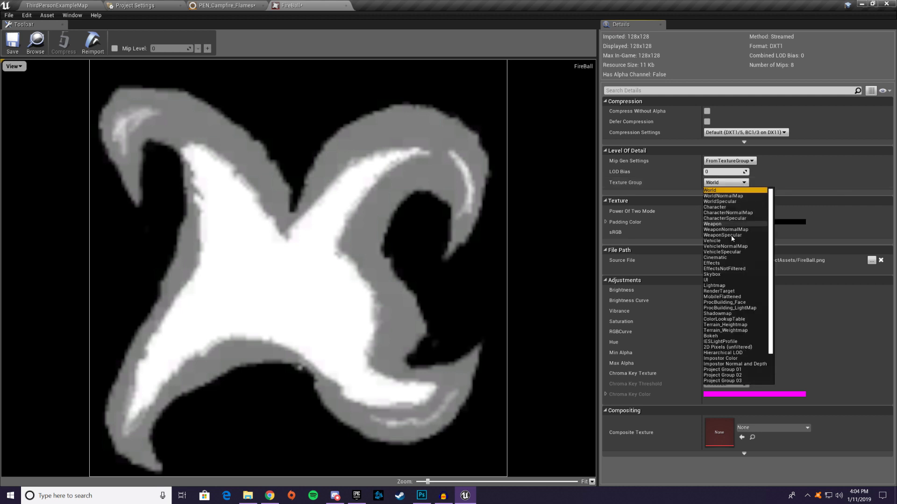
left_click(720, 263)
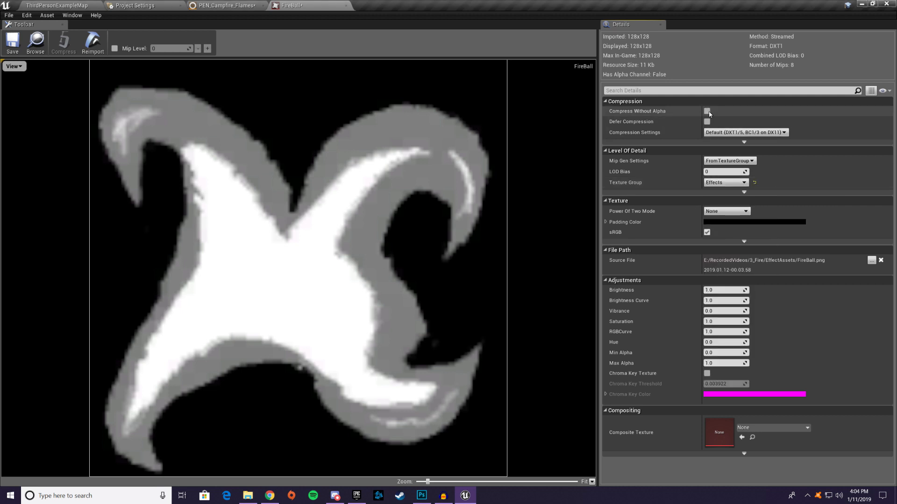
left_click(707, 112)
left_click(8, 50)
Step: Create a material from the FireBall texture in the Campfire folder and name it M_Flames
left_click(65, 5)
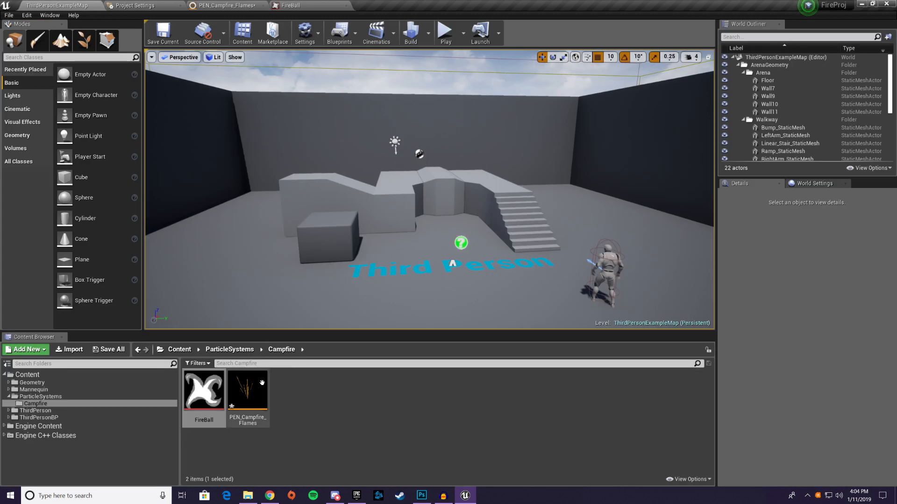
right_click(217, 396)
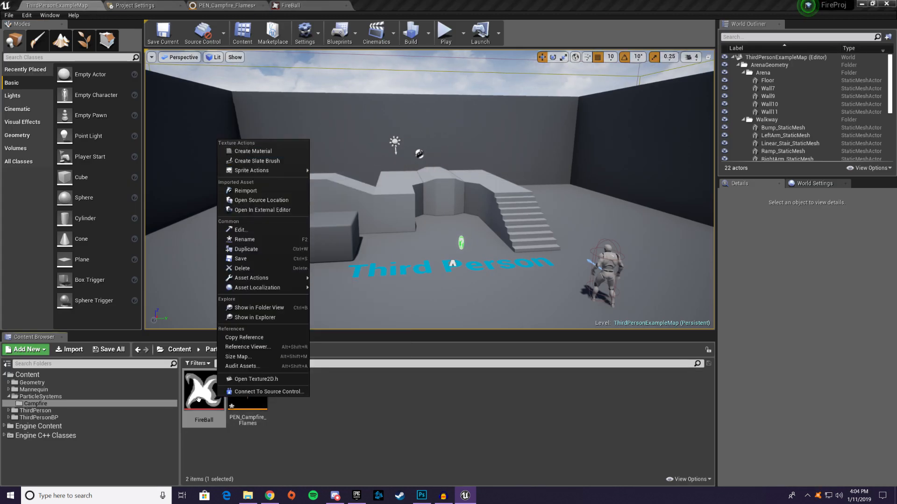
left_click(252, 151)
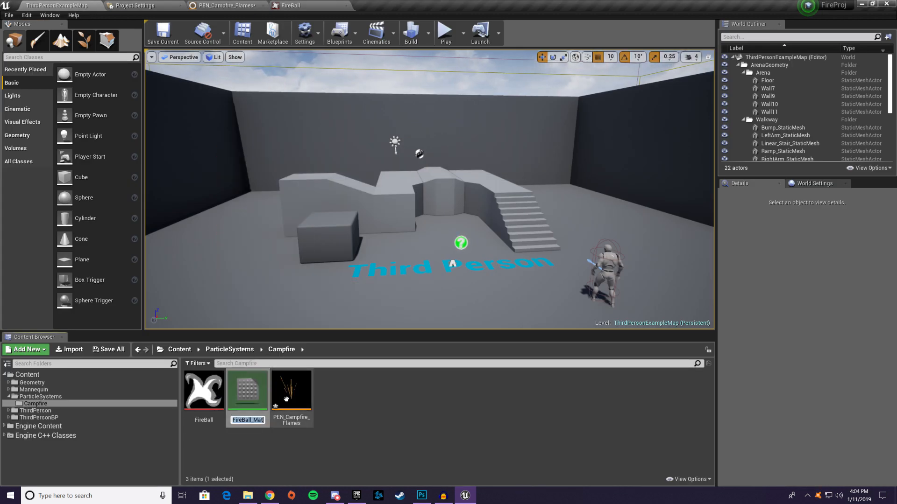
type("M_Flames")
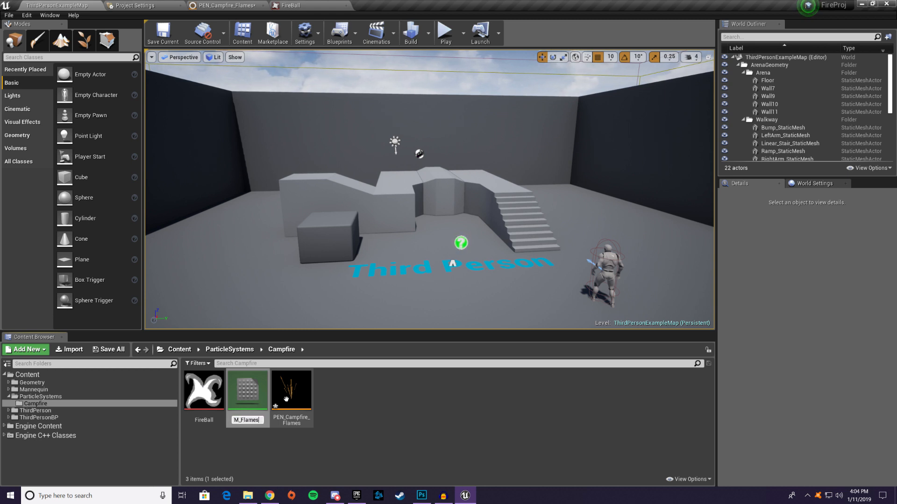
key("Return")
Step: Open M_Flames and move its Texture Sample node away from the material node, with its Base Color connection removed
double_click(247, 392)
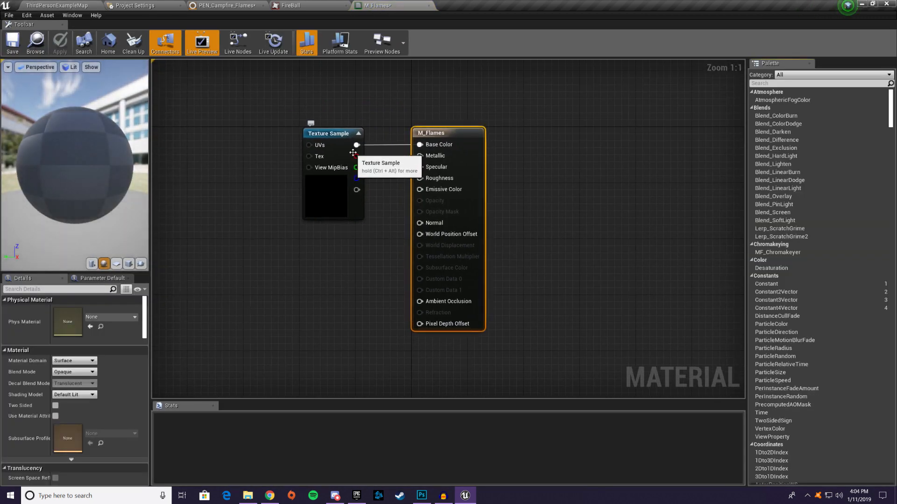
left_click_drag(330, 134, 264, 141)
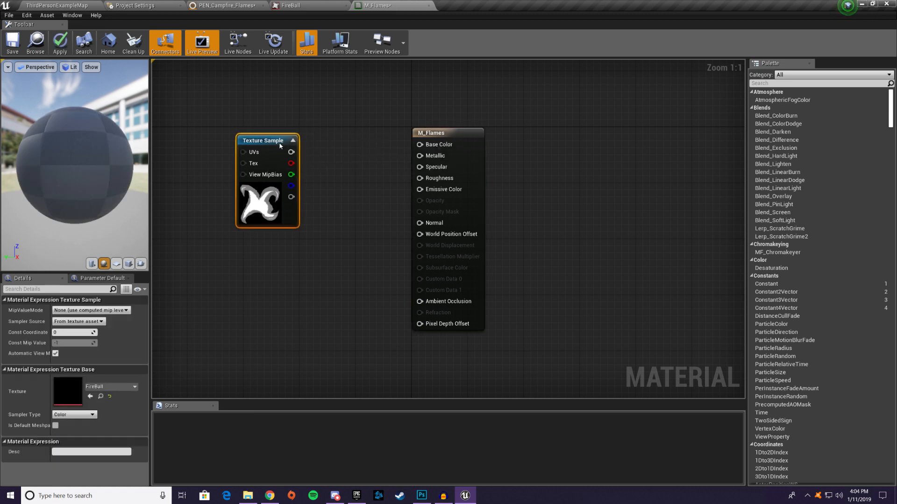
Step: Set the M_Flames material's Blend Mode to Additive and its Shading Model to Unlit
left_click(461, 136)
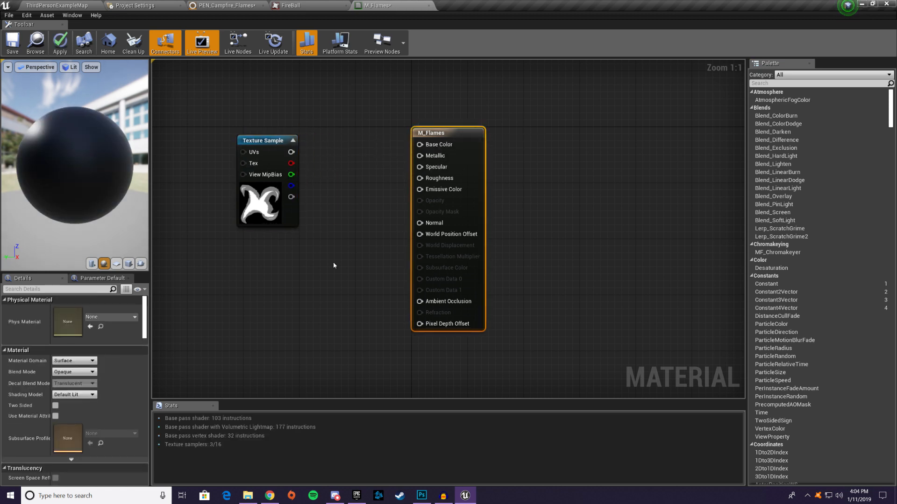
left_click(77, 371)
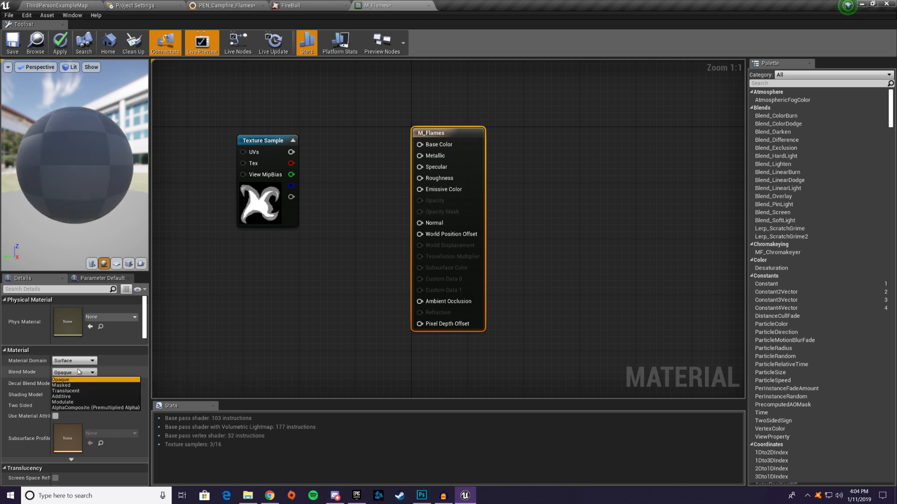
left_click(74, 397)
left_click(73, 394)
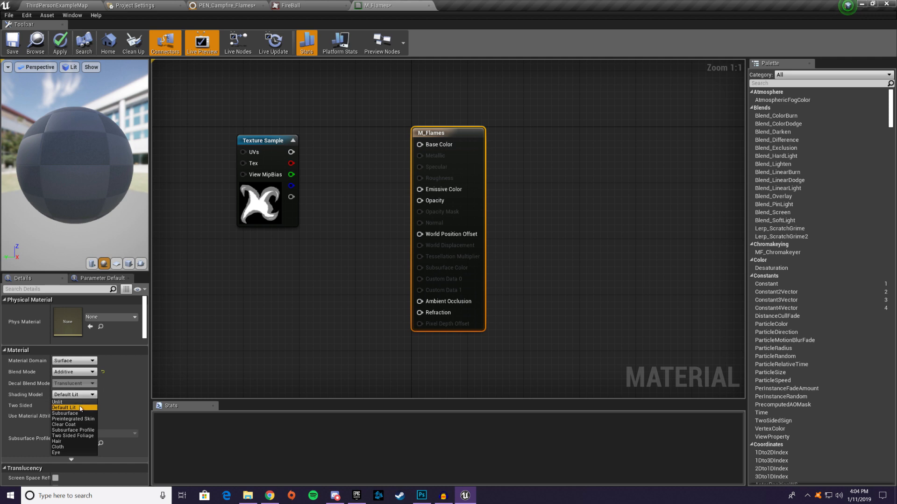
left_click(67, 402)
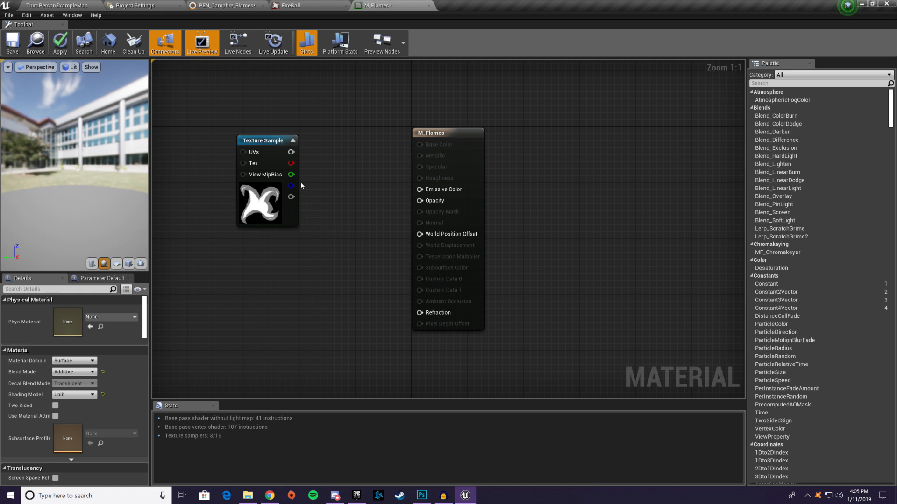
Step: Move the Texture Sample node lower in the graph and add a Particle Color node above it
left_click_drag(272, 145, 273, 167)
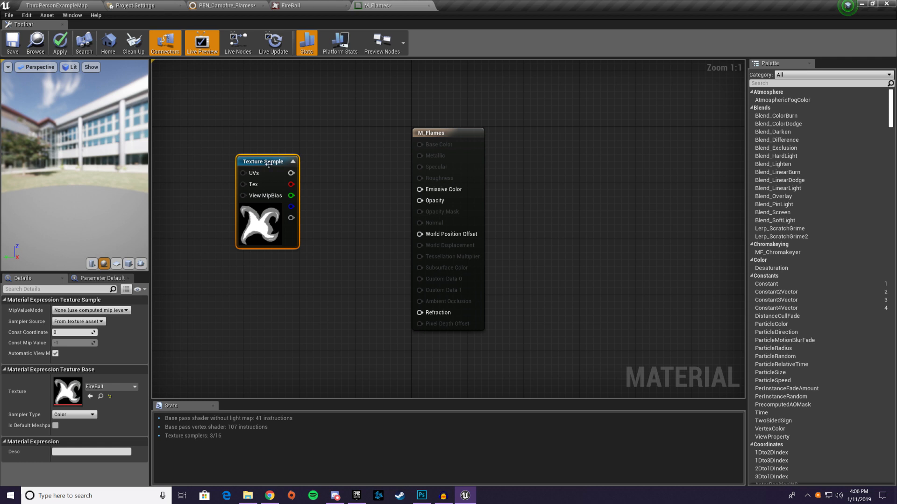
left_click_drag(267, 162, 253, 259)
right_click(248, 178)
type("particle")
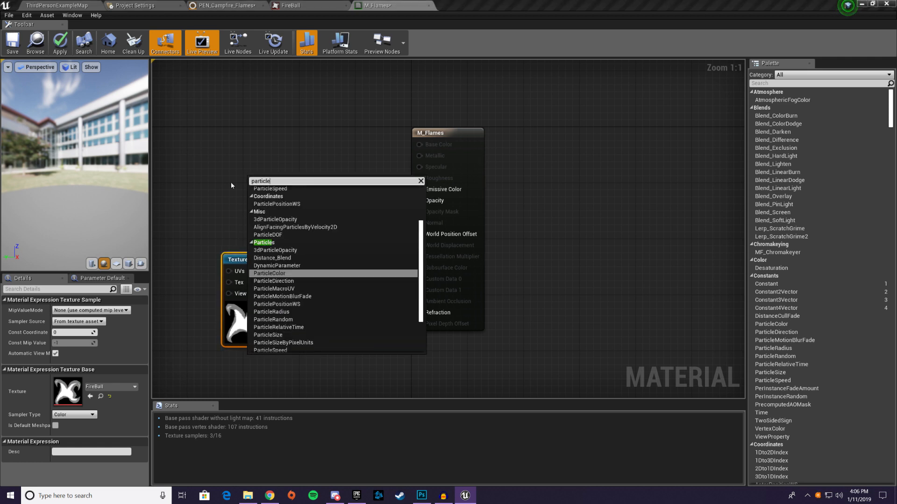
left_click(289, 274)
left_click_drag(281, 218, 277, 163)
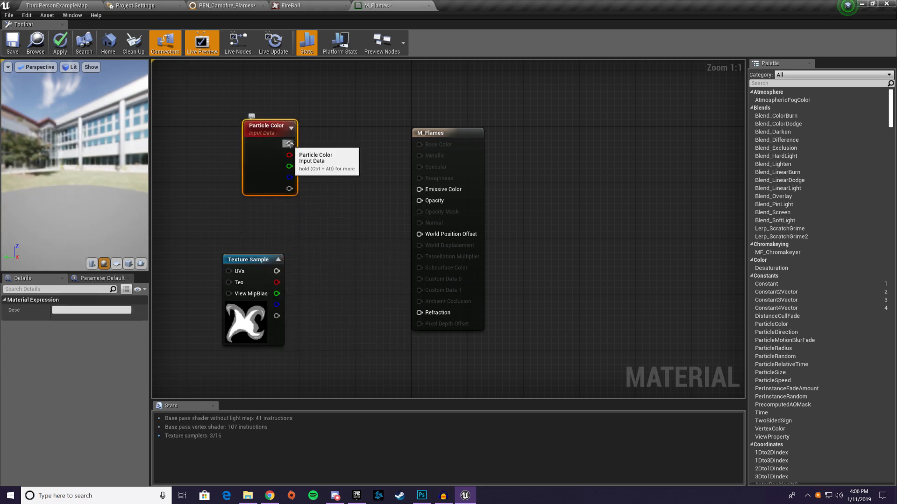
left_click_drag(289, 143, 330, 220)
type("mul")
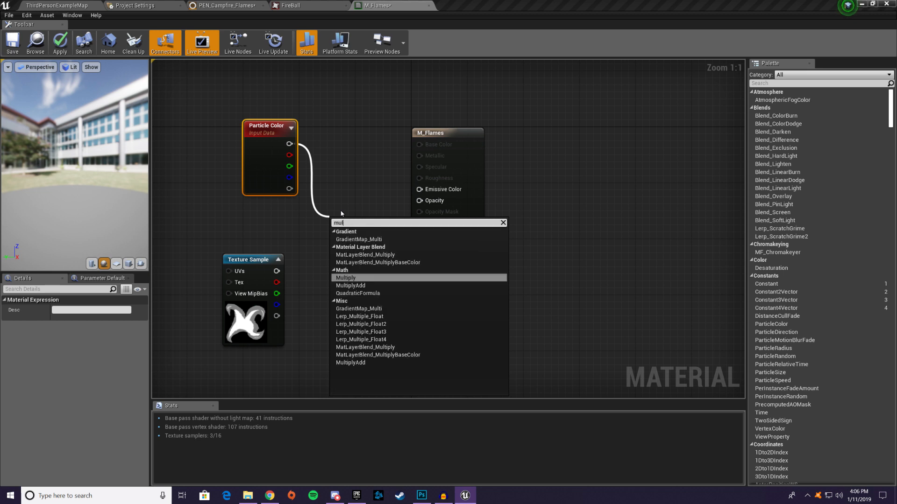
type("tipl")
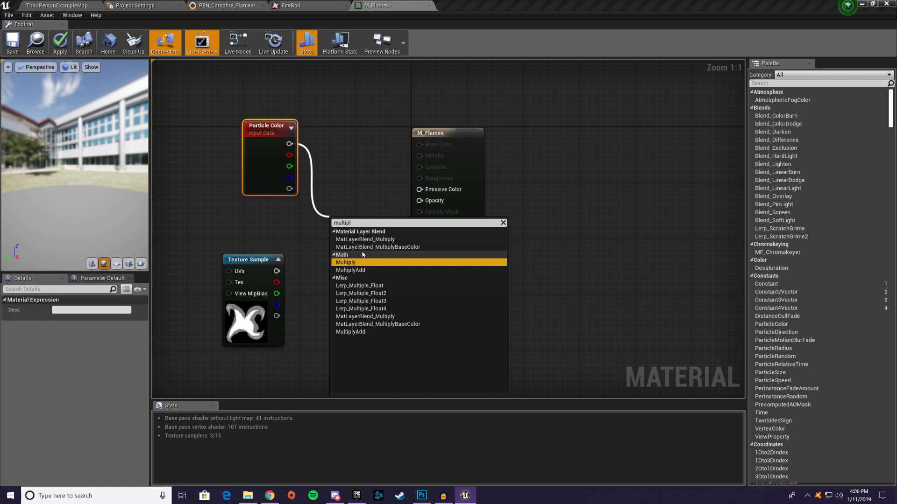
left_click(355, 269)
right_click(340, 234)
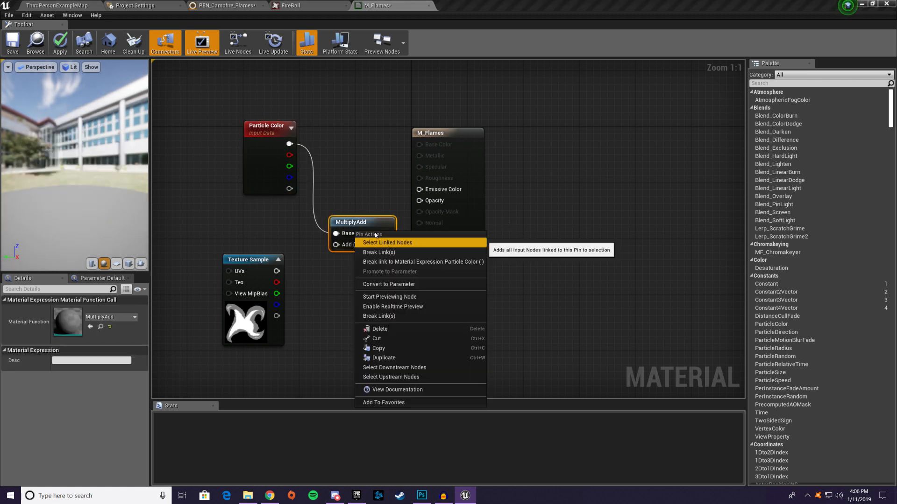
left_click(356, 192)
key("ctrl+z")
Step: Add a Multiply node with Particle Color in A and the Texture Sample's red channel in B, and connect its output to Emissive Color
left_click(334, 215)
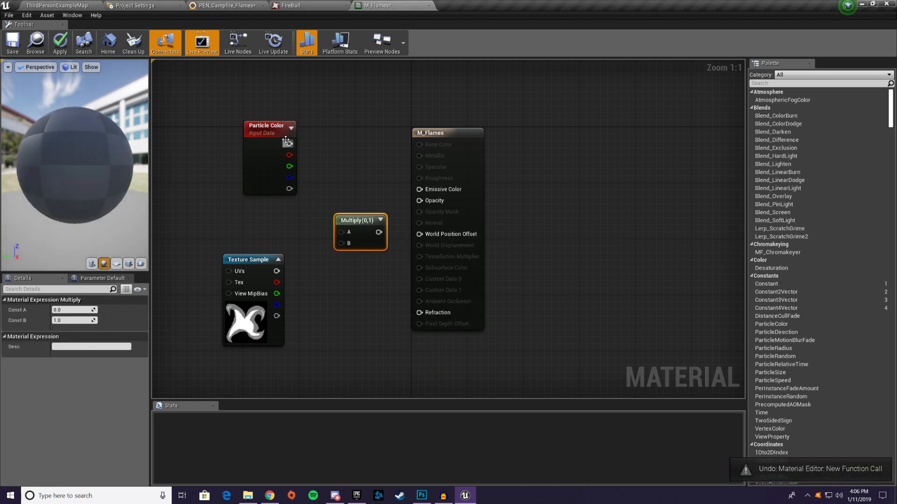
left_click_drag(288, 144, 344, 233)
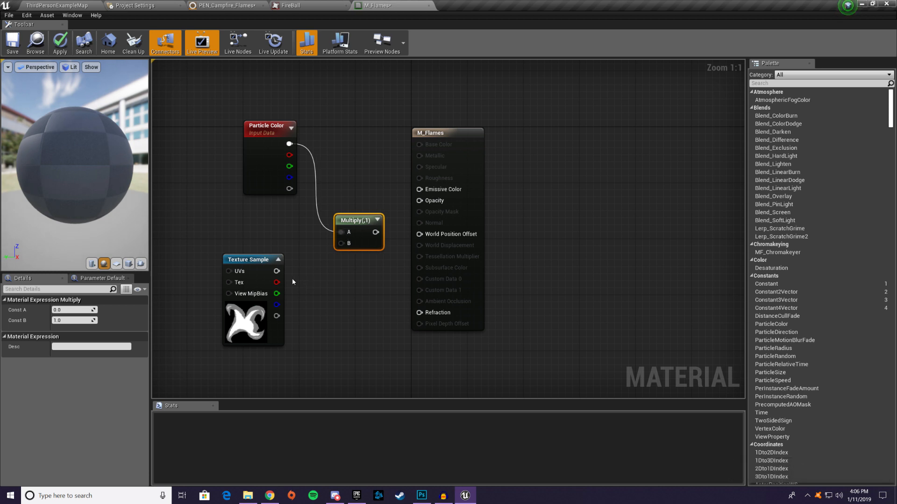
left_click_drag(275, 282, 342, 243)
left_click_drag(247, 258, 254, 244)
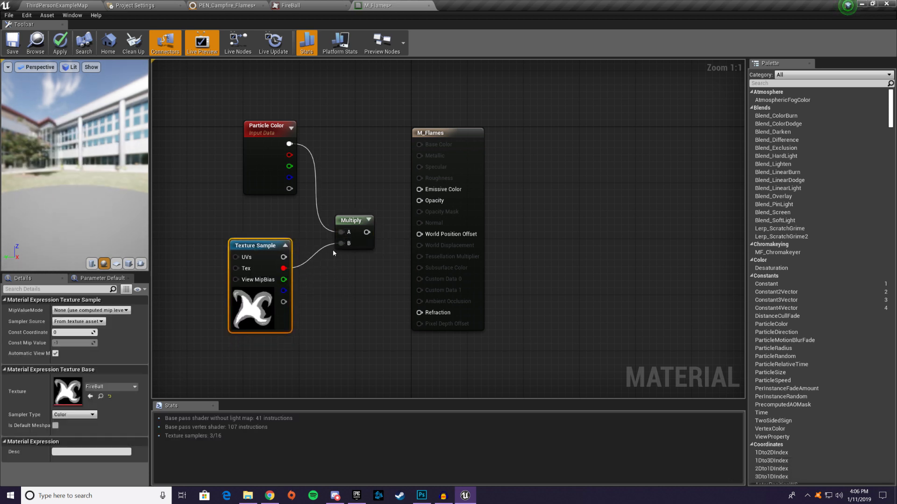
left_click_drag(366, 232, 359, 198)
left_click_drag(279, 246, 293, 225)
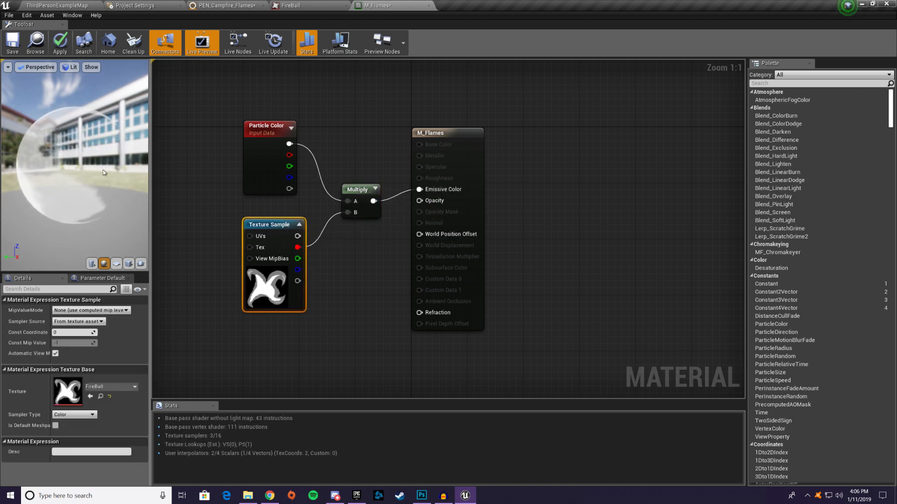
Step: Check the flame material on the preview sphere and save M_Flames
left_click_drag(75, 178, 105, 135)
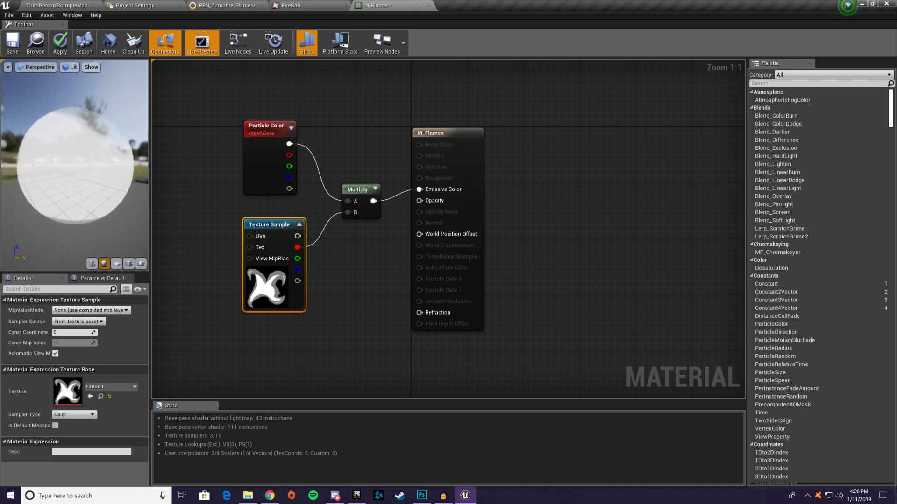
left_click_drag(75, 165, 129, 175)
mouse_move(75, 187)
left_mouse_down()
mouse_move(108, 114)
mouse_move(94, 121)
mouse_move(77, 176)
mouse_move(82, 201)
mouse_move(85, 173)
left_mouse_up()
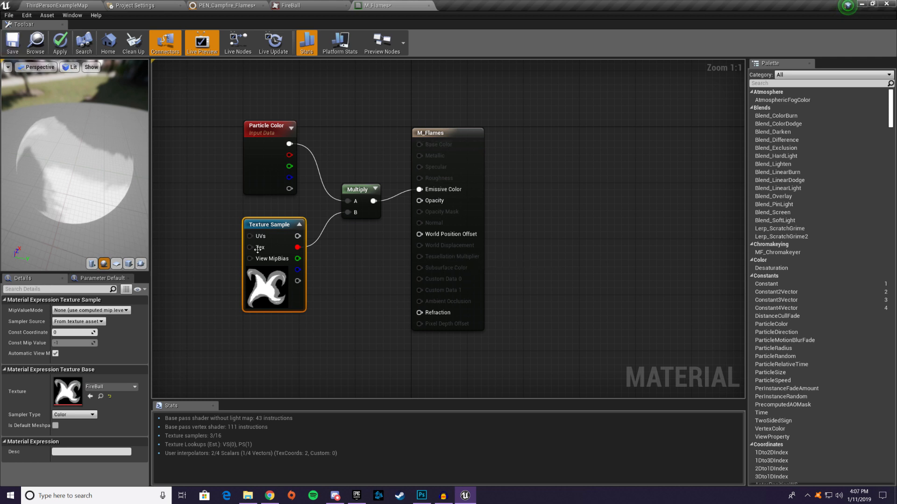
left_click(452, 136)
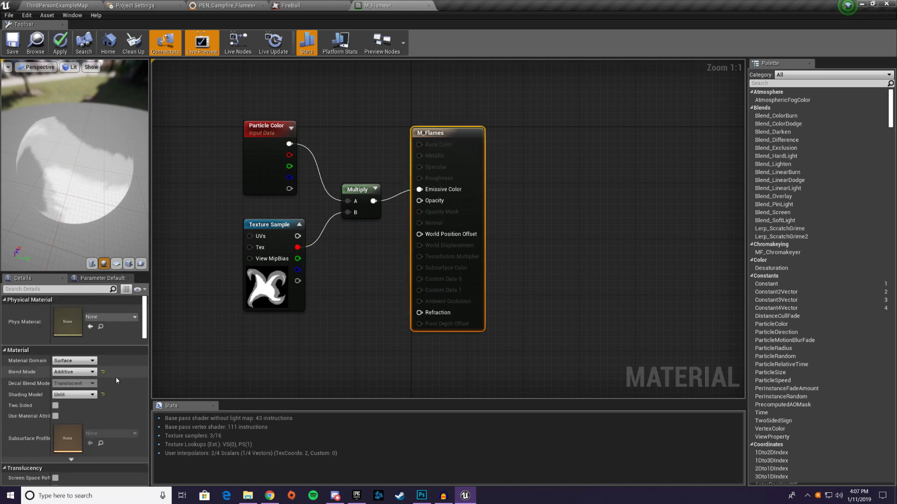
left_click(13, 42)
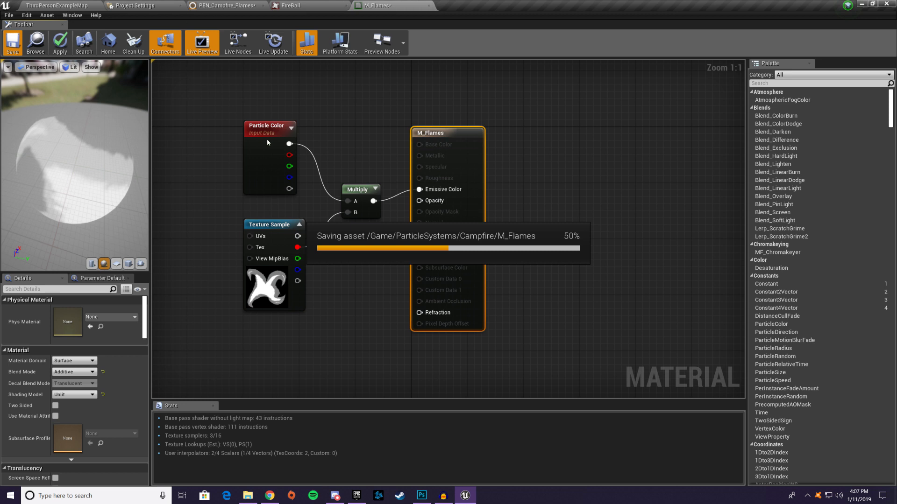
Step: Set M_Flames as the override material of the mesh renderer in the PEN_Campfire_Flames emitter
left_click(229, 5)
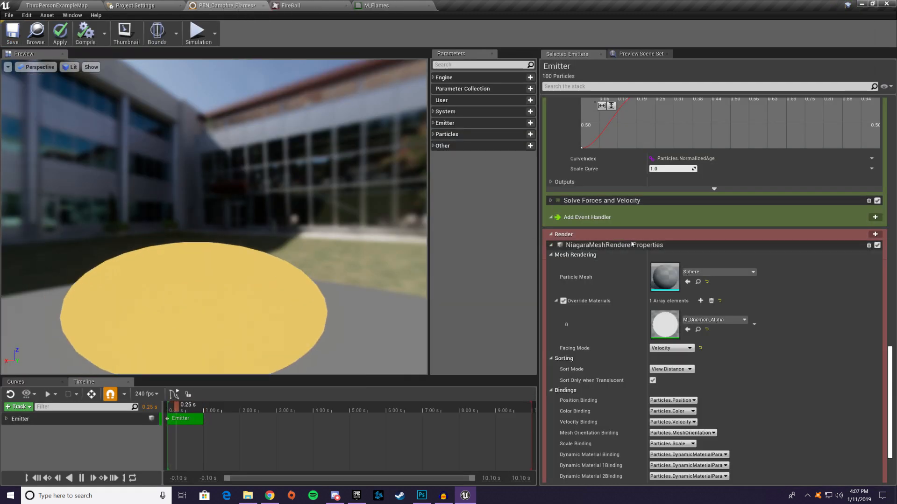
left_click(713, 320)
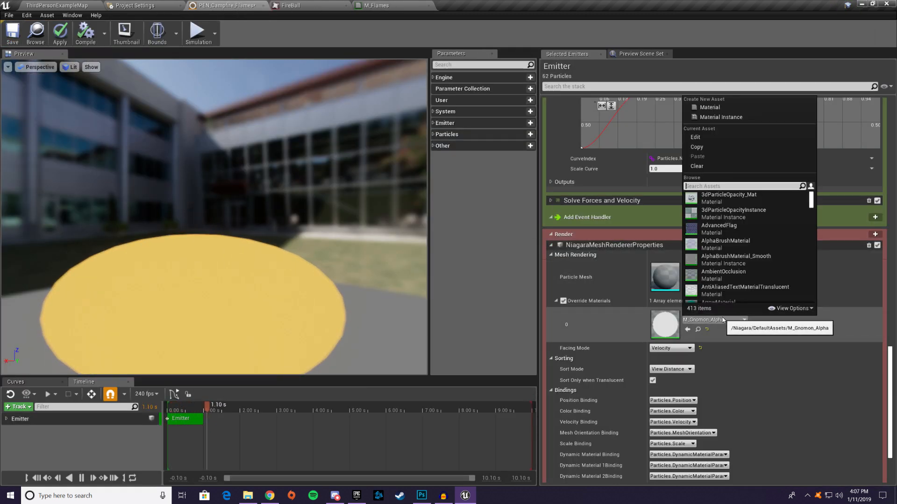
type("flames")
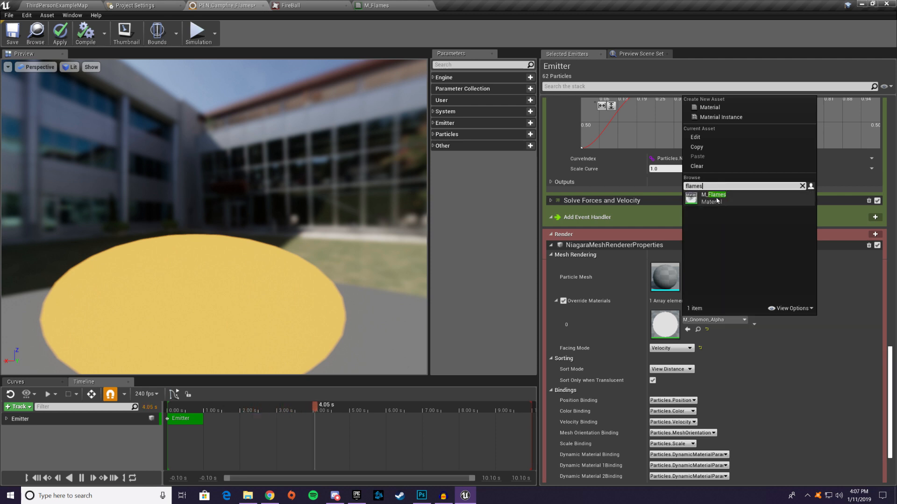
left_click(718, 201)
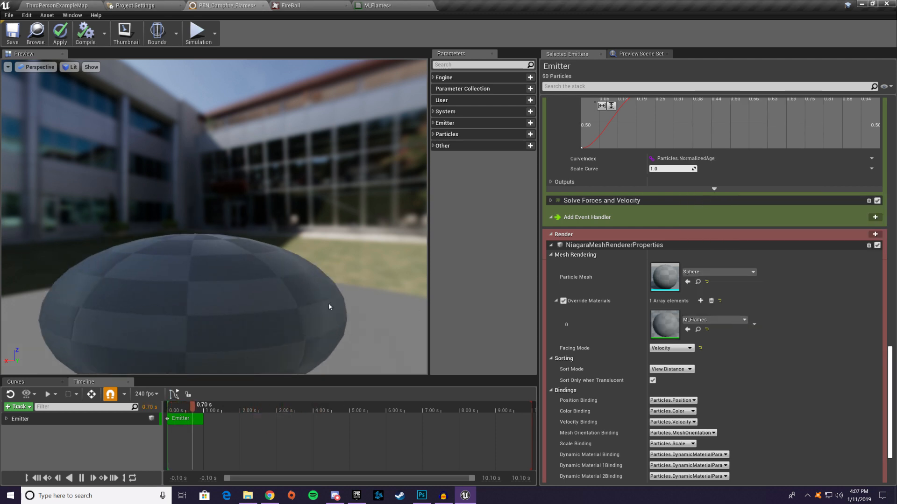
Step: Save the M_Flames material again and return to the PEN_Campfire_Flames emitter to check its preview
left_click(376, 6)
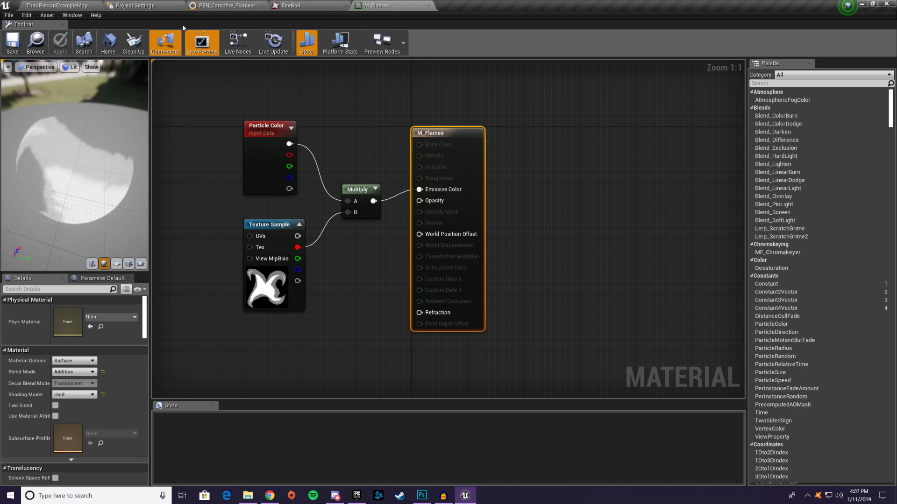
left_click(283, 4)
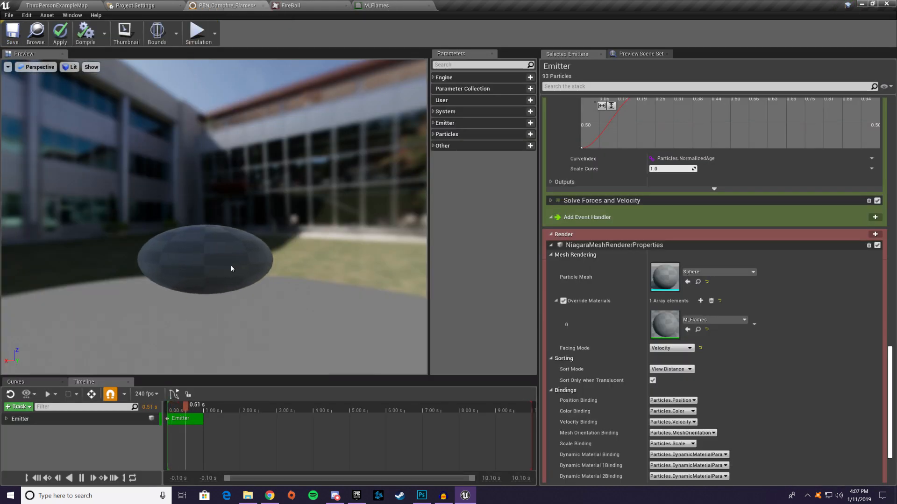
mouse_move(295, 258)
left_mouse_down()
mouse_move(343, 220)
mouse_move(333, 213)
mouse_move(299, 243)
mouse_move(295, 258)
left_mouse_up()
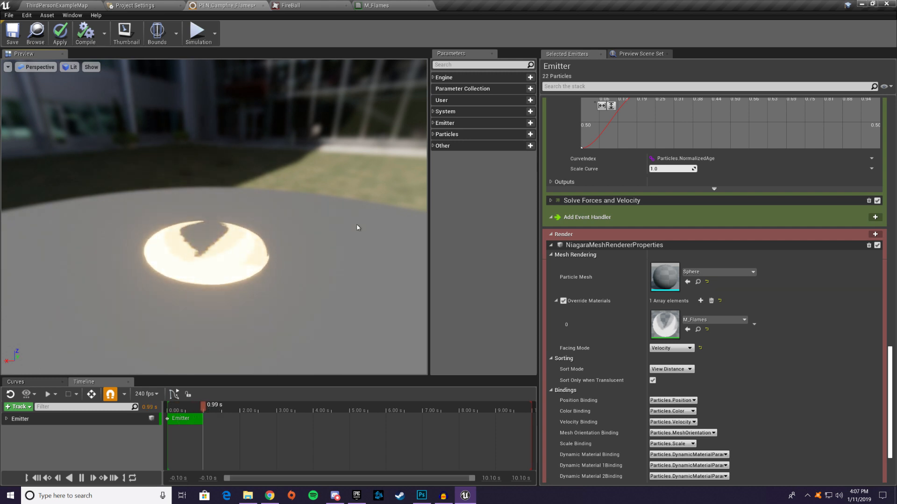
left_click_drag(283, 330, 253, 316)
Step: Add a Spawn Rate module to the Emitter Update group
scroll(626, 355, "up", 3)
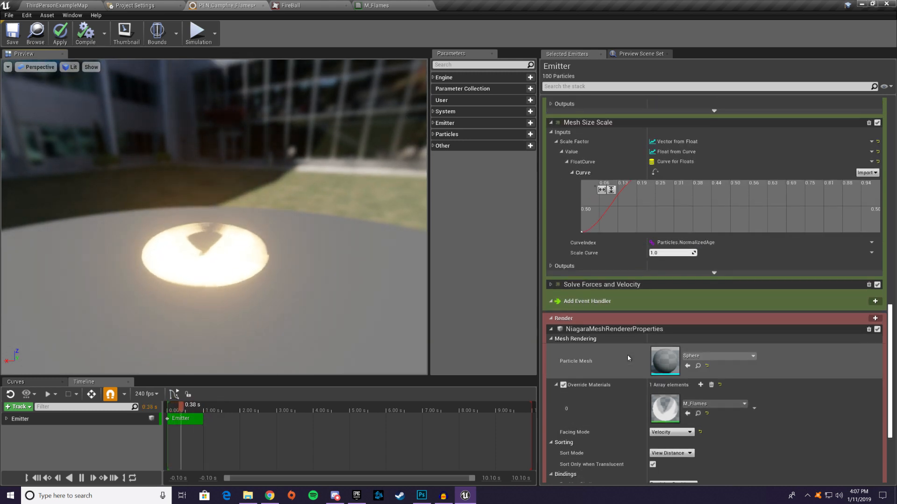
scroll(616, 389, "up", 7)
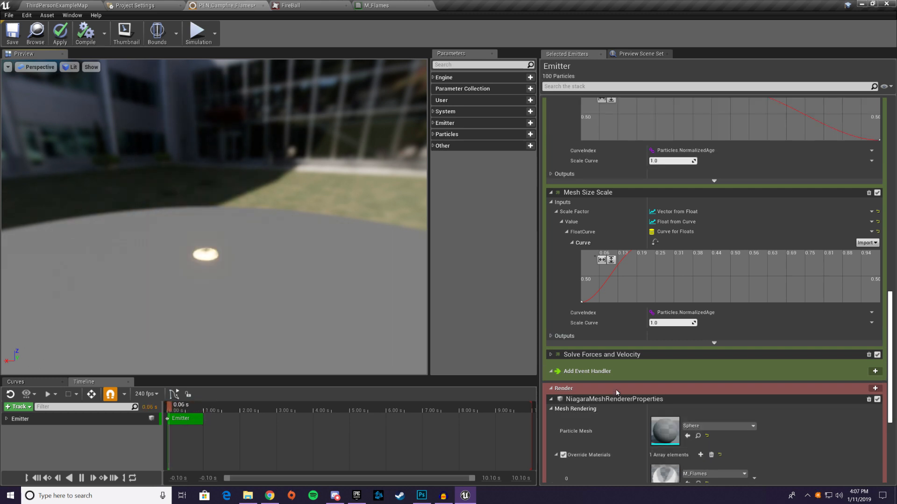
scroll(609, 355, "up", 9)
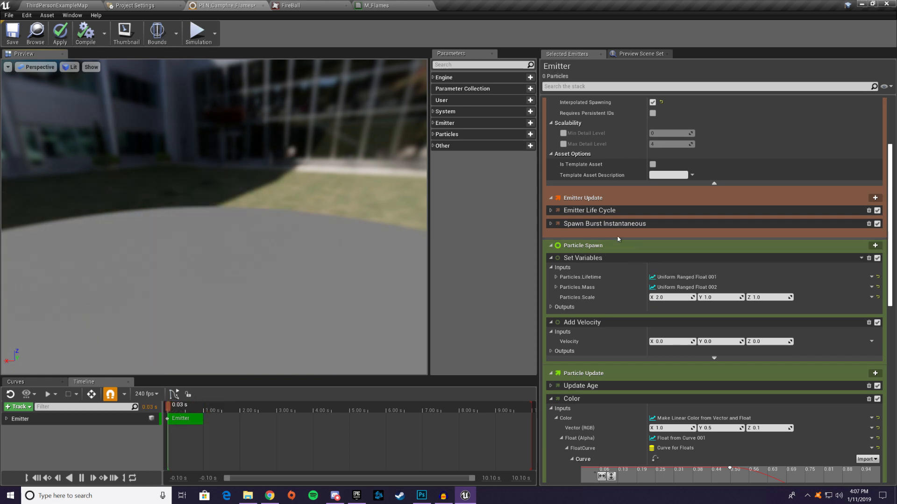
scroll(858, 275, "up", 2)
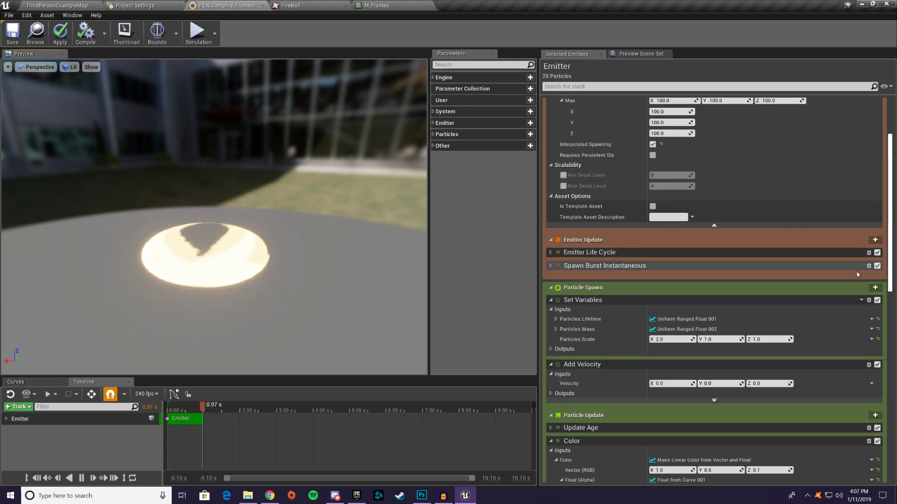
left_click(875, 240)
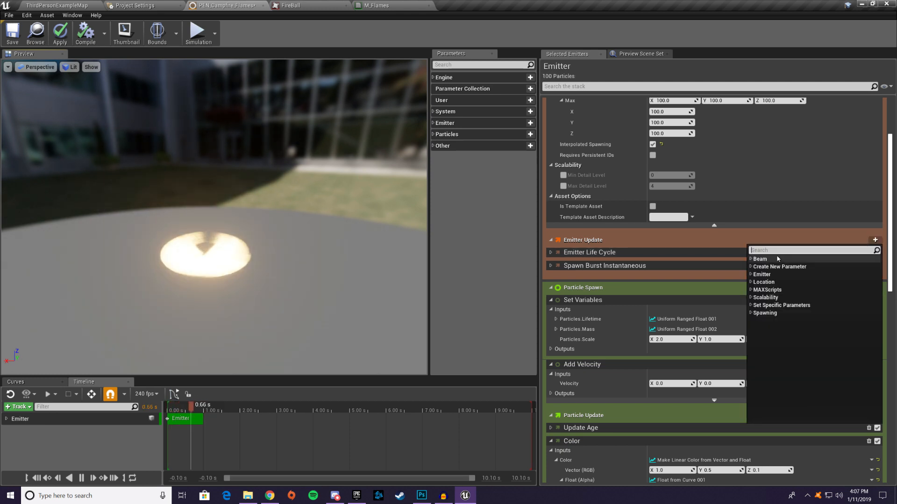
left_click(752, 313)
left_click(766, 336)
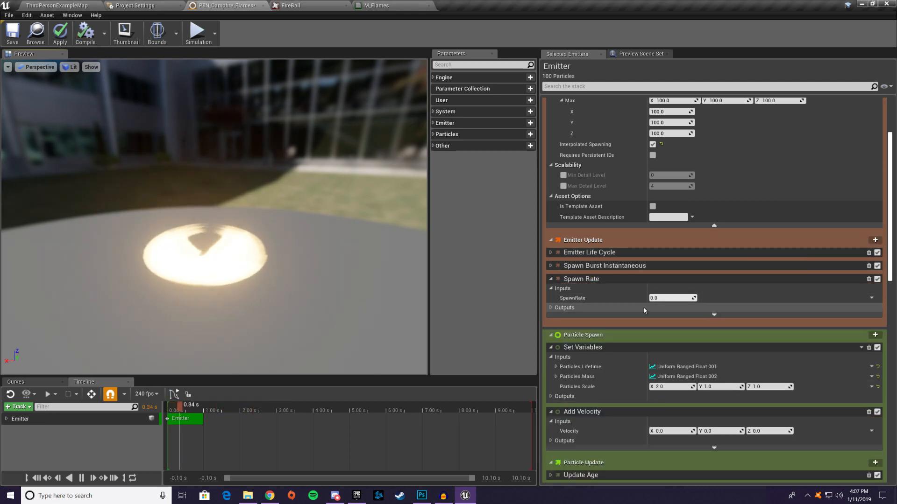
Step: Make the Spawn Rate a Uniform Ranged Float with a minimum of 30 and a maximum of 50
left_click(870, 298)
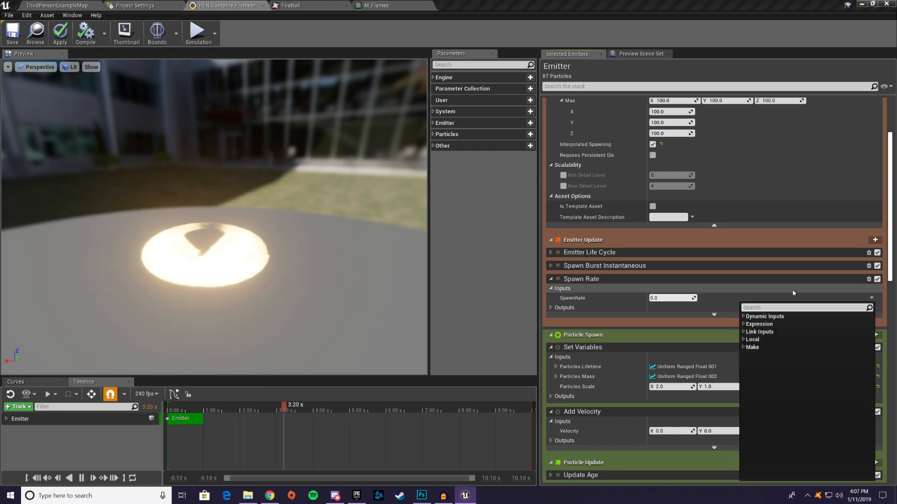
type("unif")
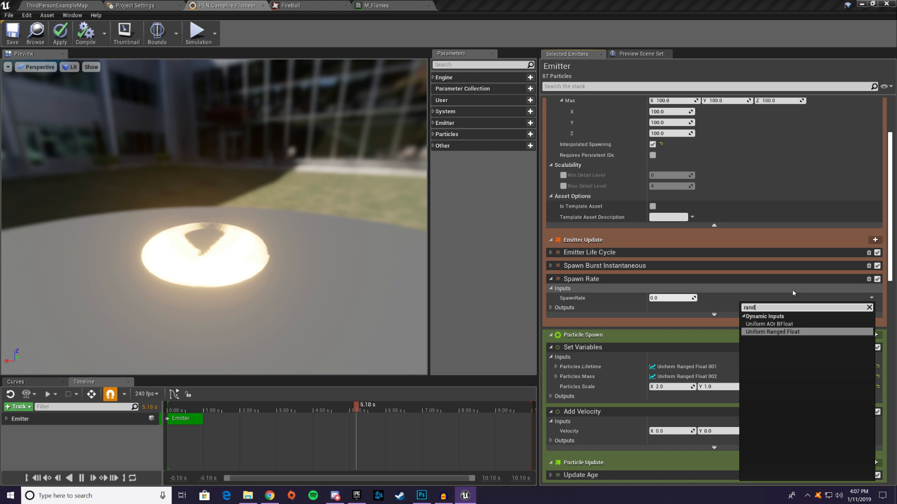
key("Return")
left_click(674, 308)
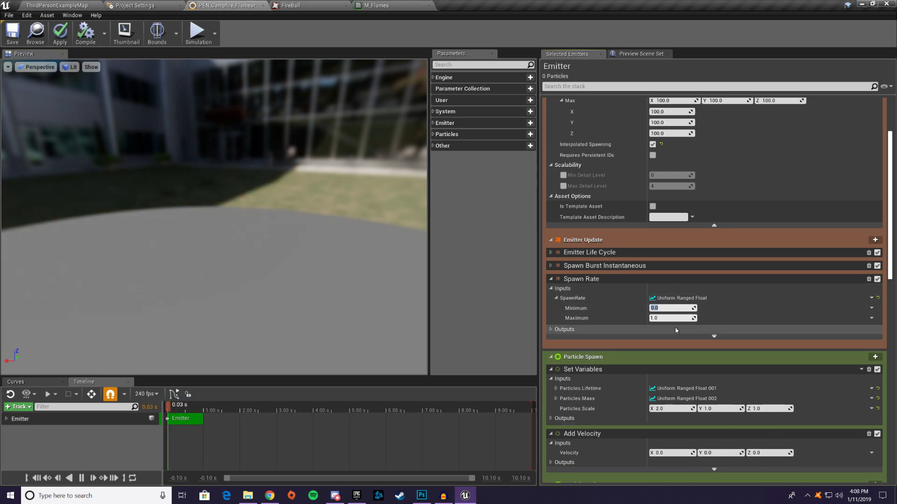
type("30")
key("Tab")
type("5")
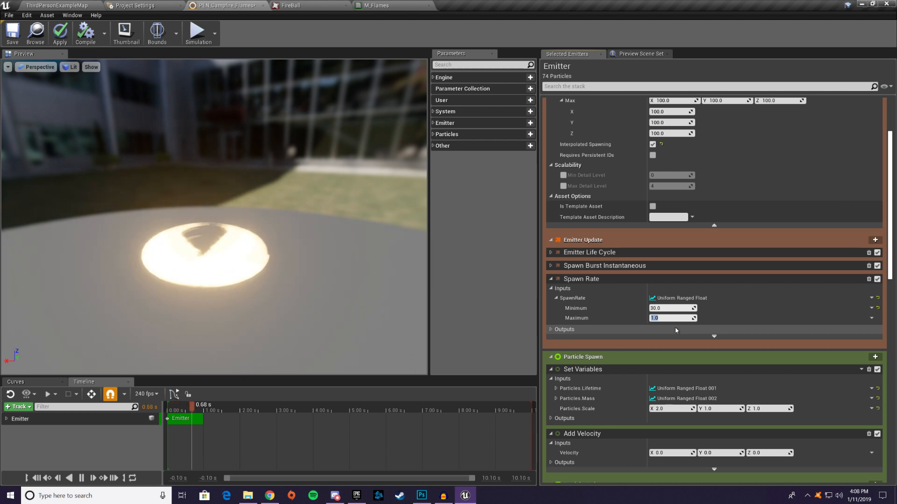
type("0")
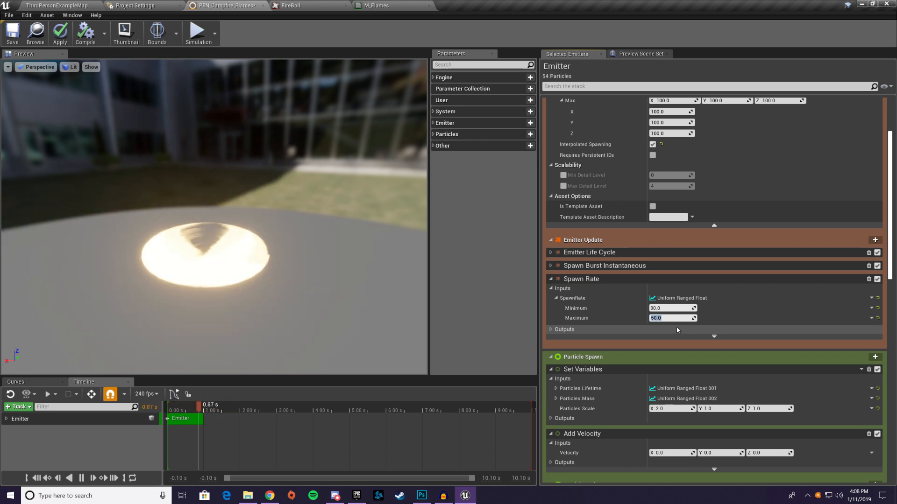
key("Return")
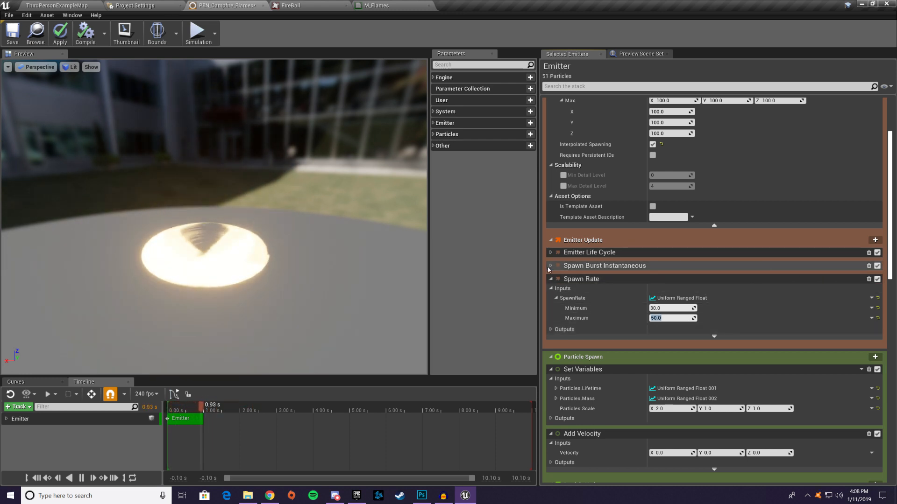
Step: Make the Spawn Count of Spawn Burst Instantaneous a Uniform Ranged Int with minimum 5 and maximum 10
left_click(677, 265)
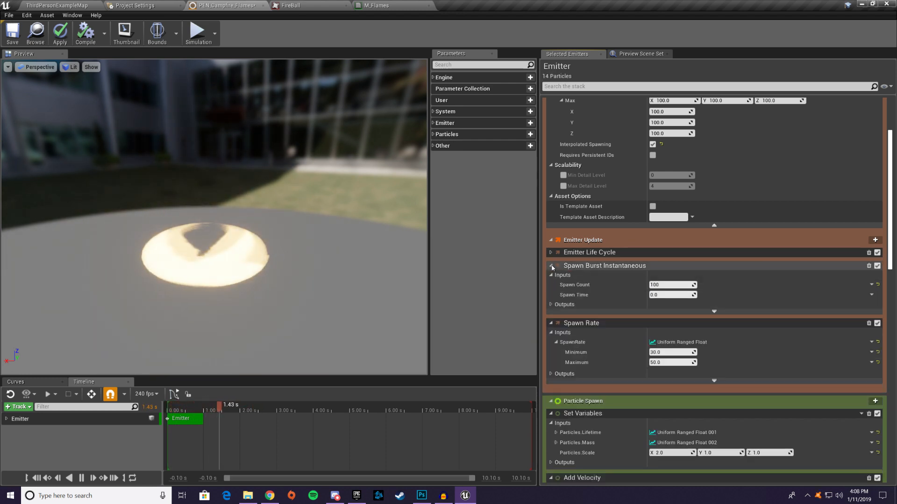
left_click(871, 286)
type("random")
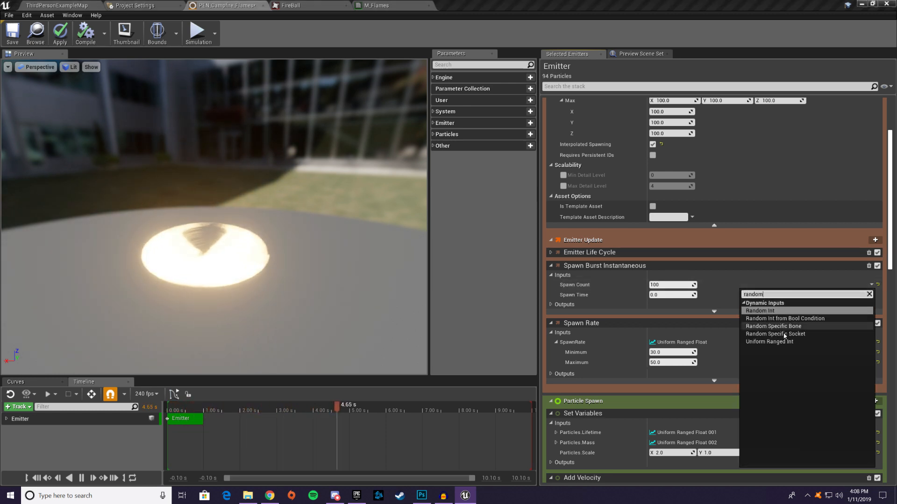
left_click(770, 341)
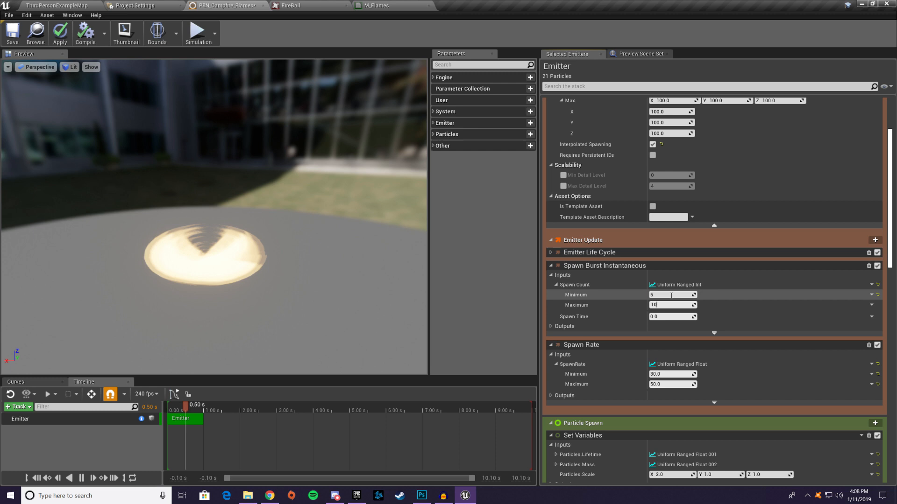
Step: Make the burst's Spawn Time a Uniform Ranged Float from 0 to a maximum of 3
left_click(871, 317)
left_click(779, 148)
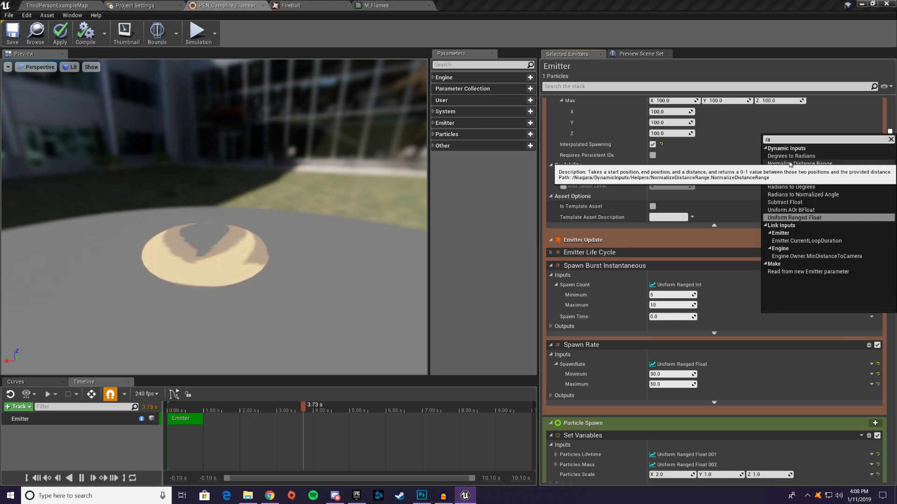
left_click(790, 165)
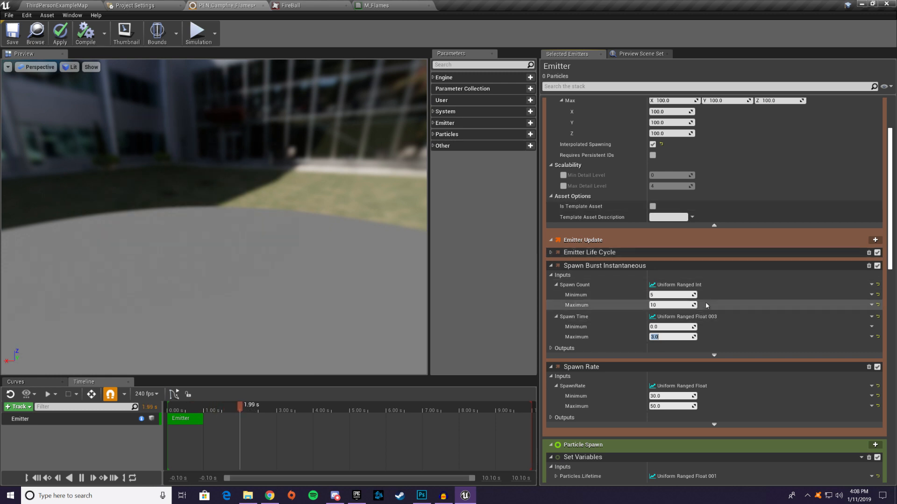
Step: In Emitter Life Cycle, set NextLoopDuration to 3 and MaxLoopCount to 0
left_click(551, 253)
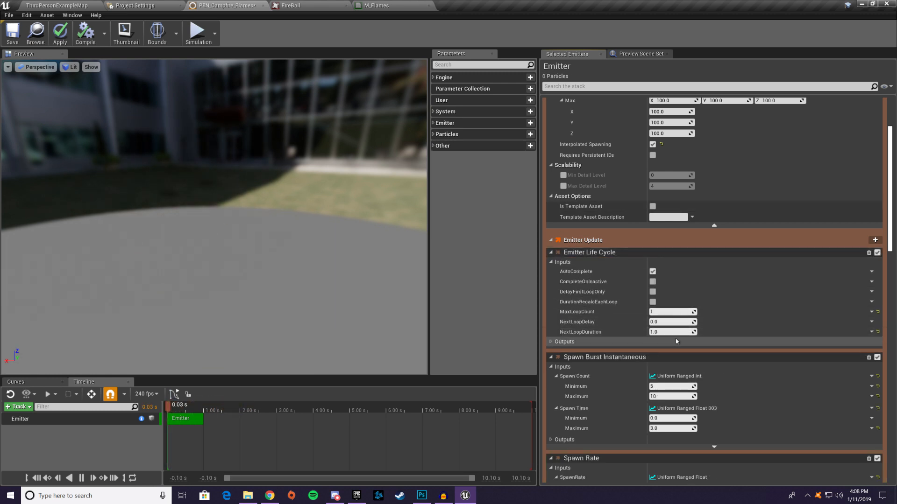
left_click(664, 333)
type("3")
key("Return")
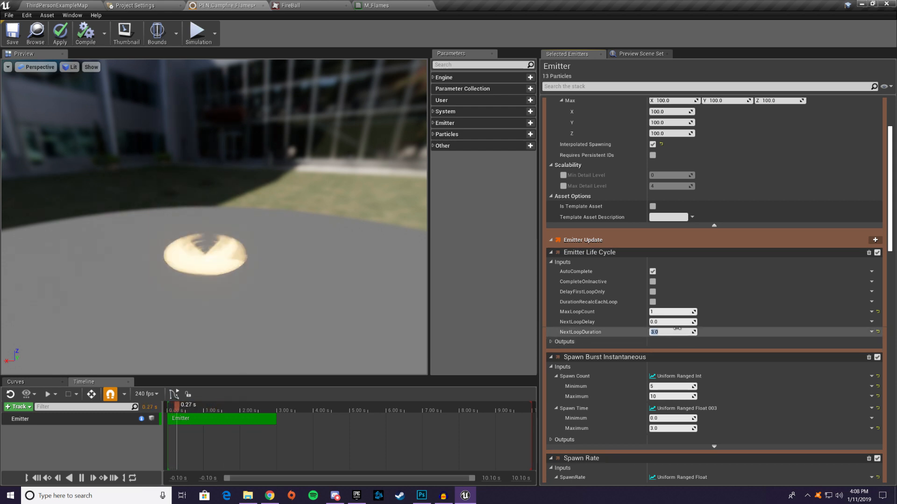
left_click(668, 312)
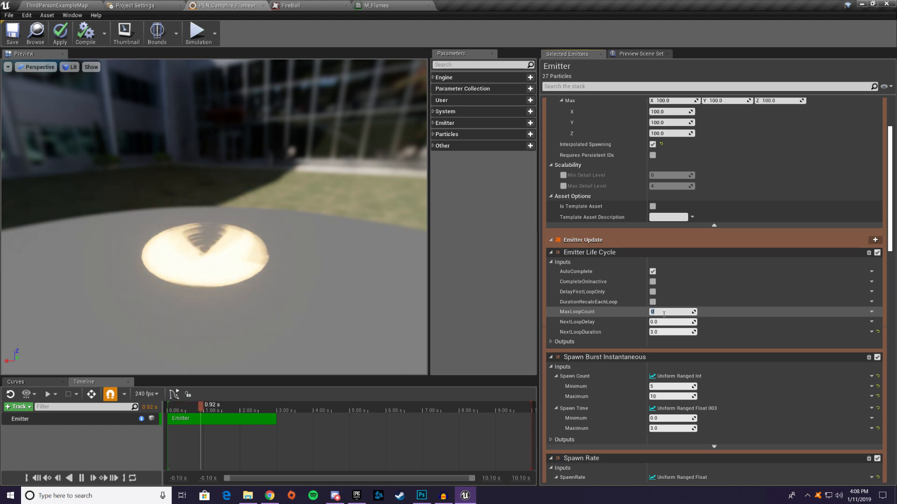
left_click_drag(204, 323, 205, 303)
Step: Make the velocity in the Add Velocity module a Uniform Ranged Vector
scroll(610, 245, "down", 2)
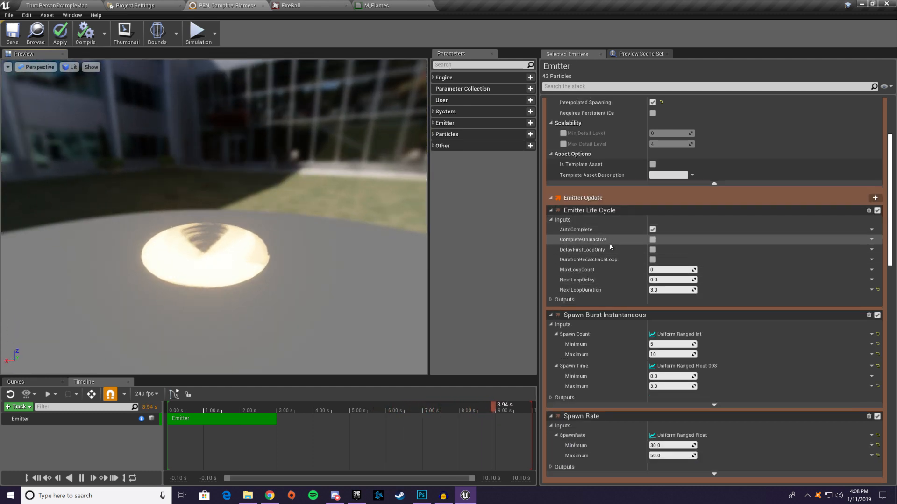
scroll(610, 246, "down", 15)
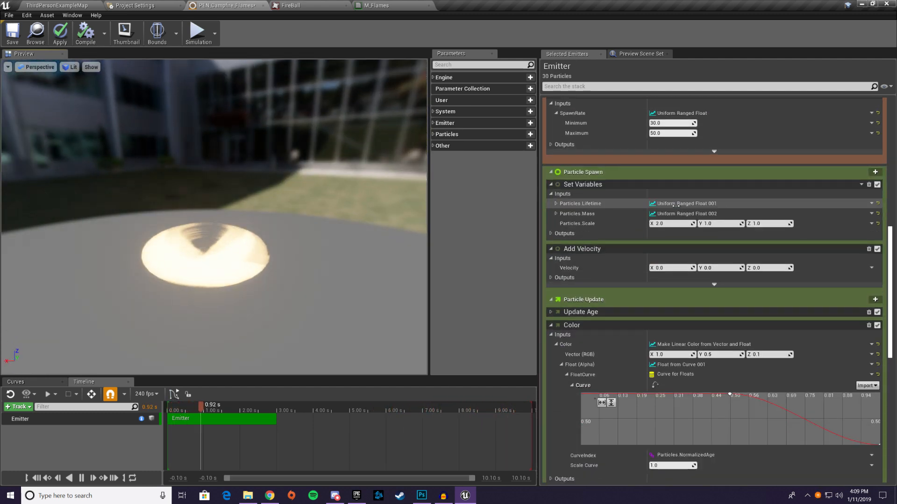
scroll(676, 206, "down", 1)
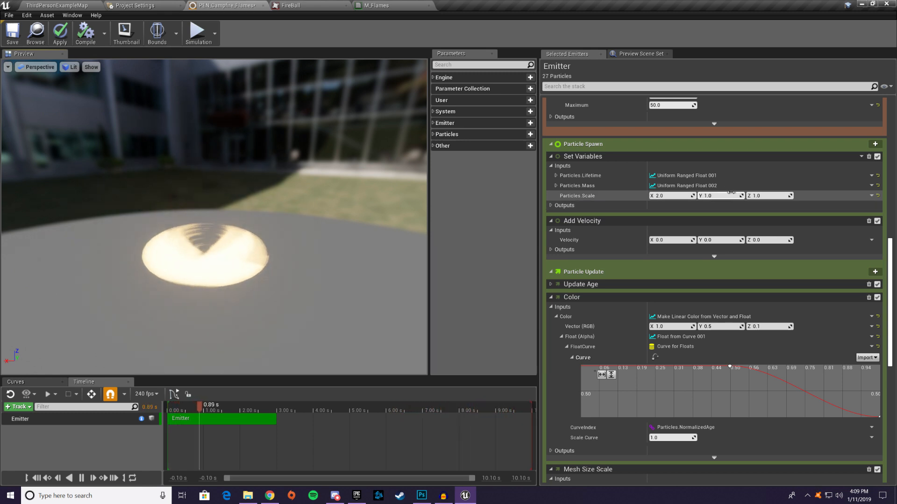
left_click(777, 241)
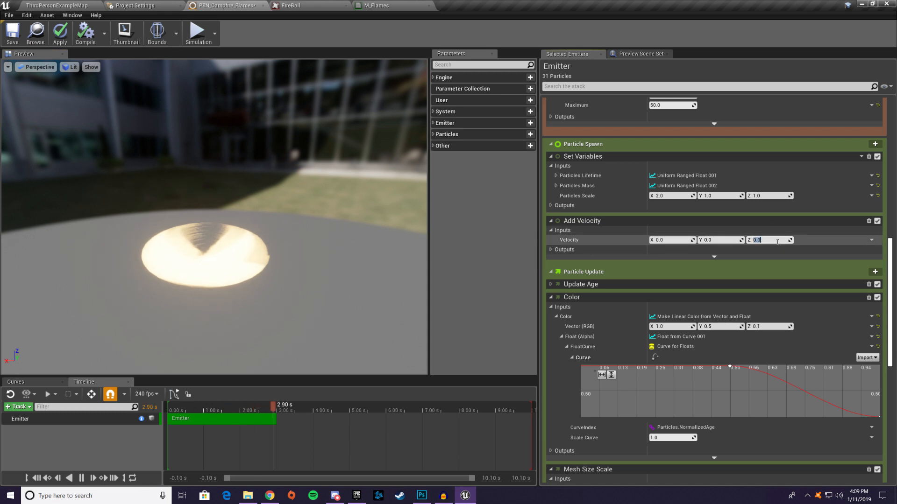
left_click(872, 240)
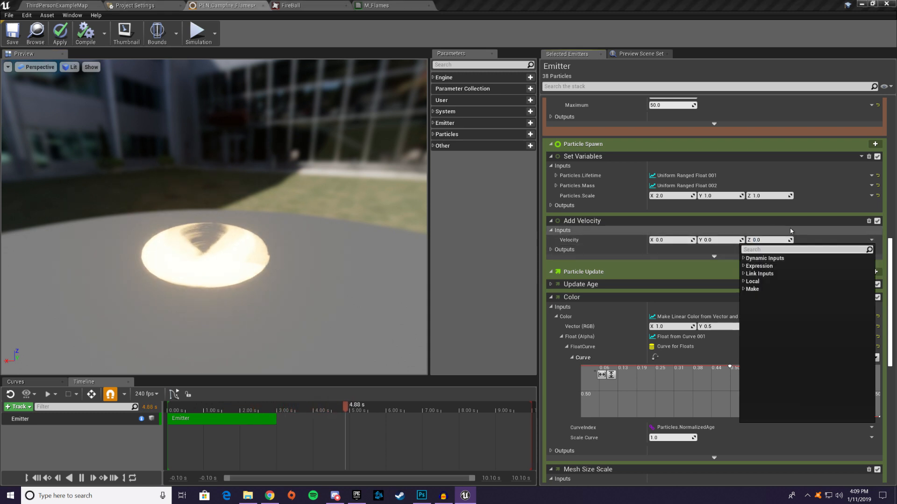
type("rang")
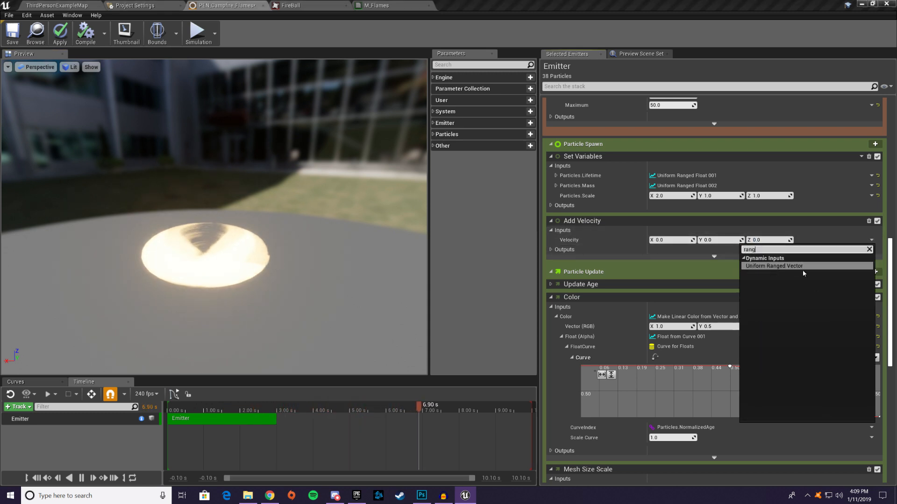
left_click(802, 268)
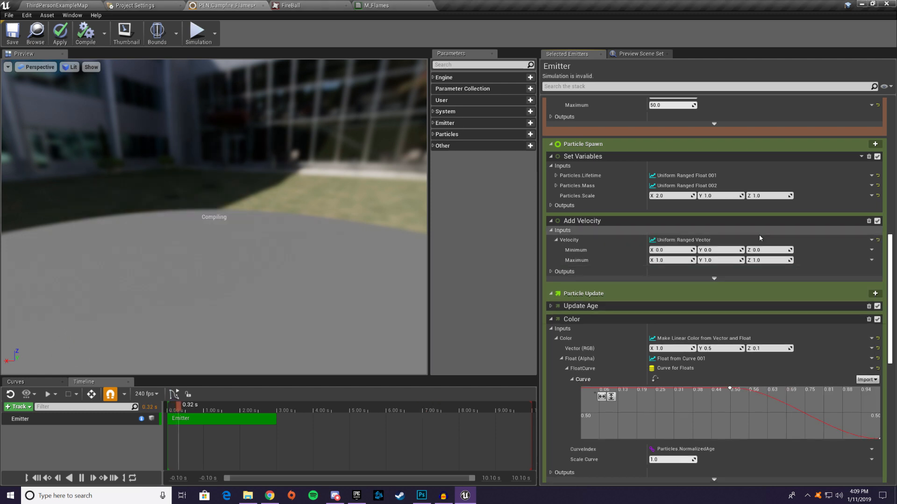
Step: Set the X and Y components of the maximum velocity to 0
left_click(668, 258)
key("Tab")
type("9")
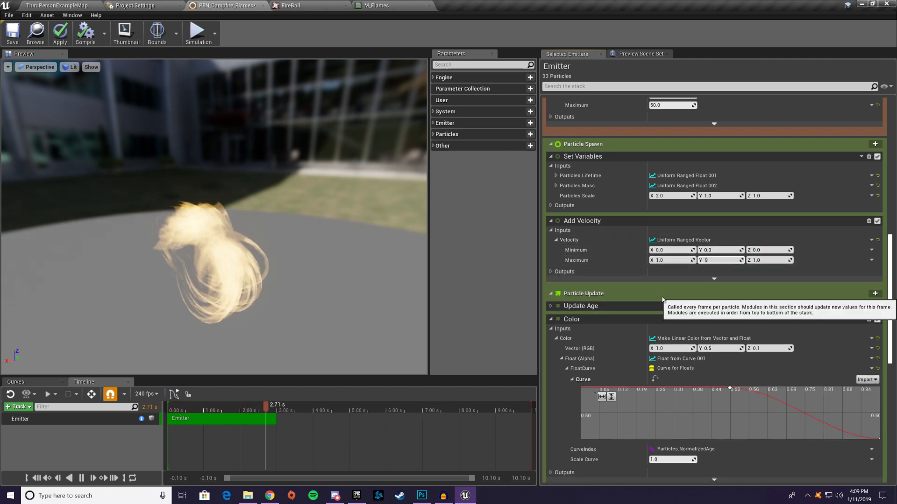
key("shift+Tab")
type("0")
key("Return")
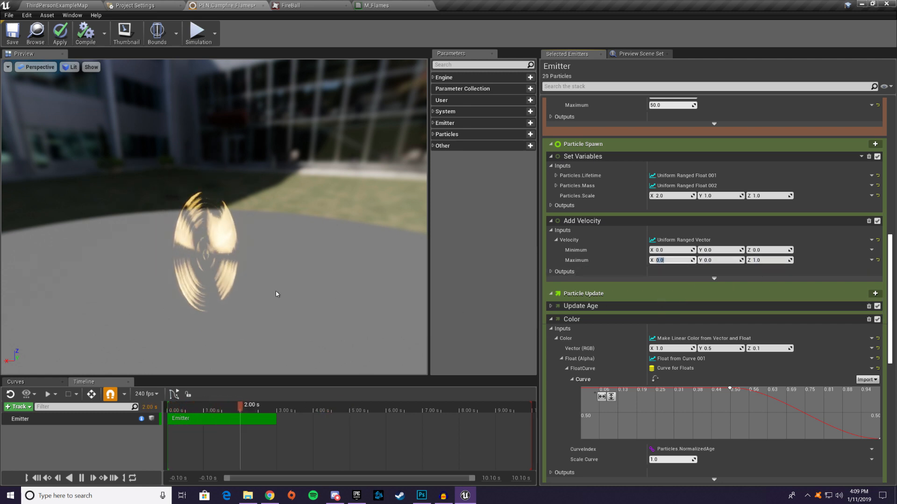
Step: Set the velocity's Z component to a minimum of 50 and a maximum of 100
left_click_drag(315, 289, 507, 261)
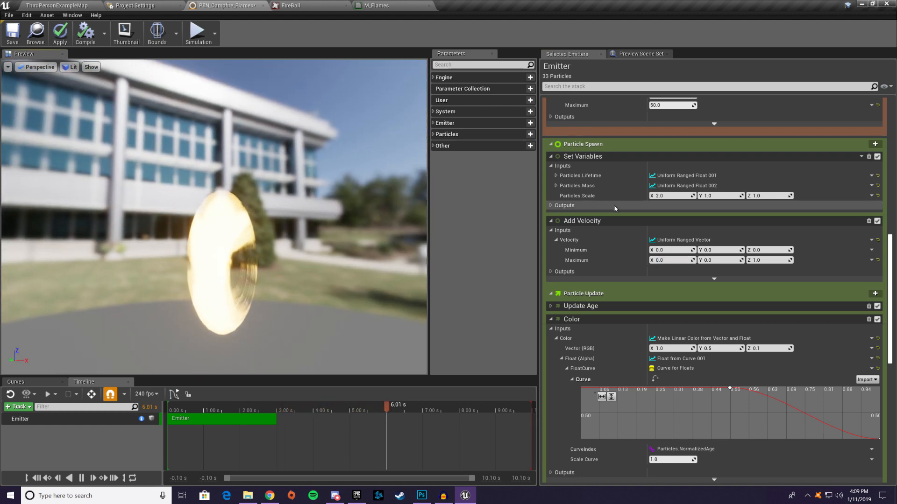
left_click_drag(285, 224, 531, 244)
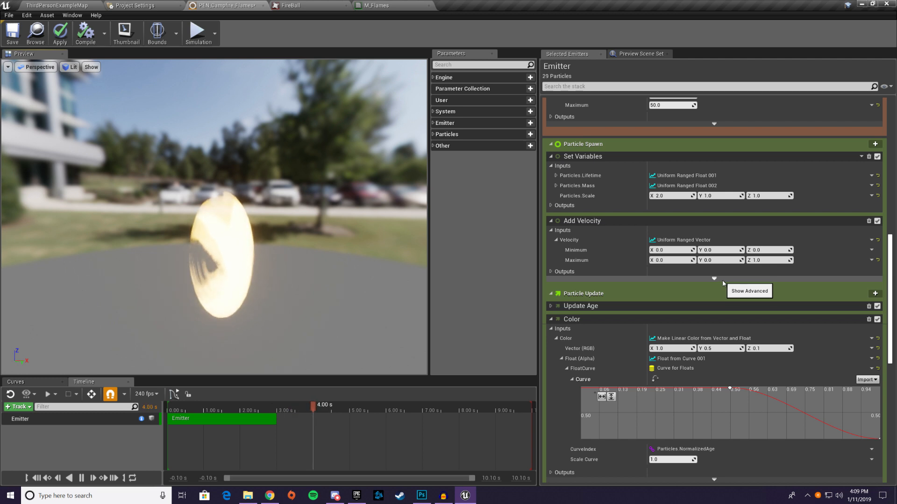
left_click_drag(356, 289, 329, 300)
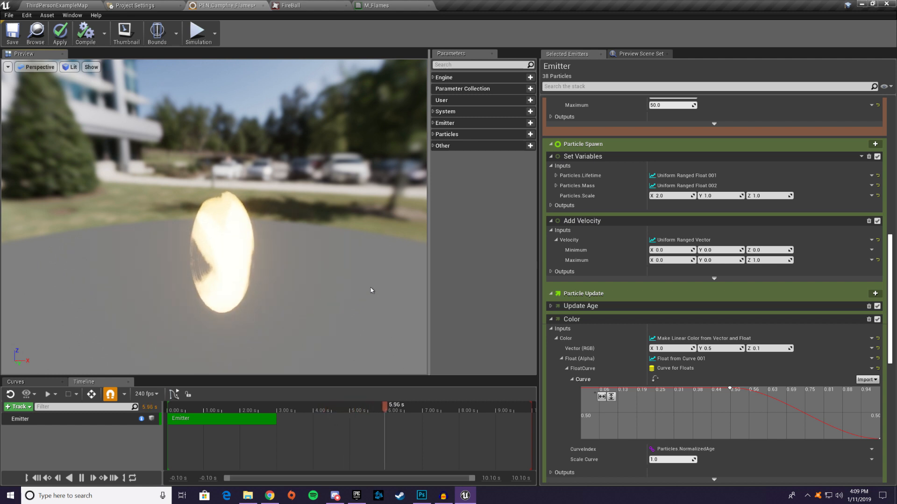
left_click(771, 252)
type("50")
key("Tab")
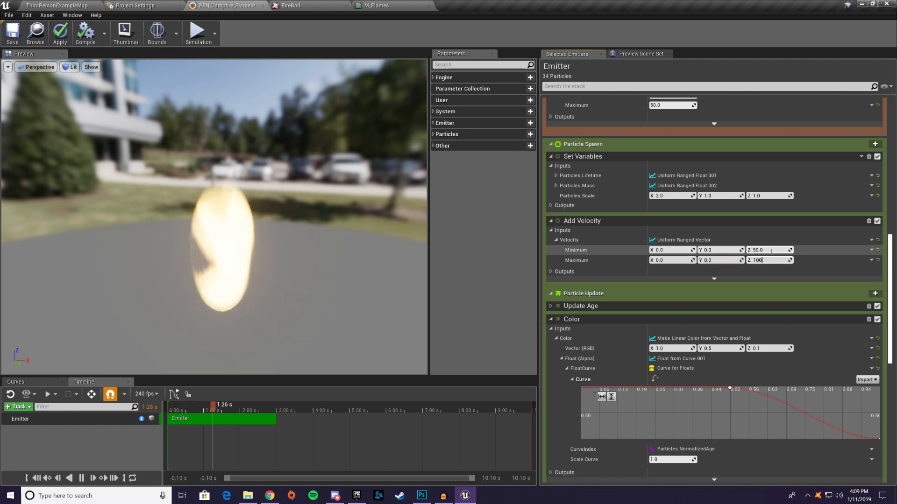
Step: Make Particles.Scale a Uniform Ranged Vector with minimum 0.2 and maximum 0.3 on X, Y and Z
mouse_move(320, 228)
left_mouse_down()
mouse_move(112, 203)
mouse_move(323, 227)
left_mouse_up()
left_click_drag(219, 262, 383, 236)
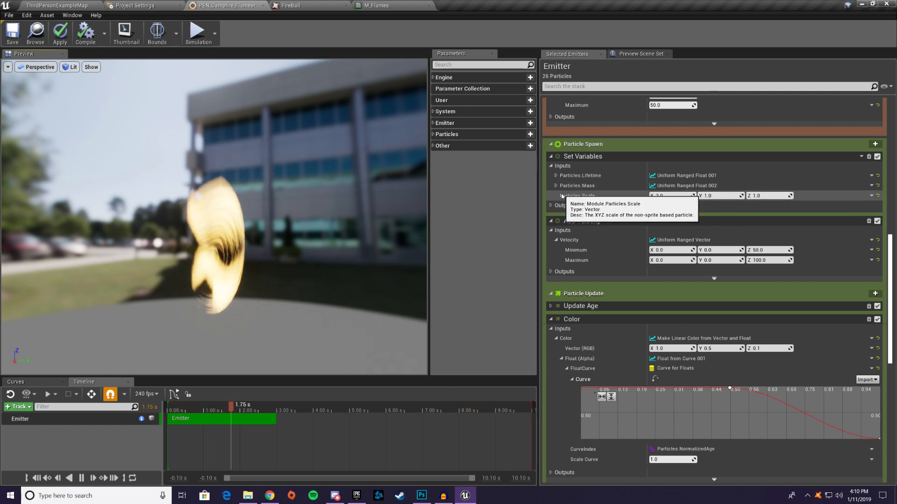
left_click(663, 196)
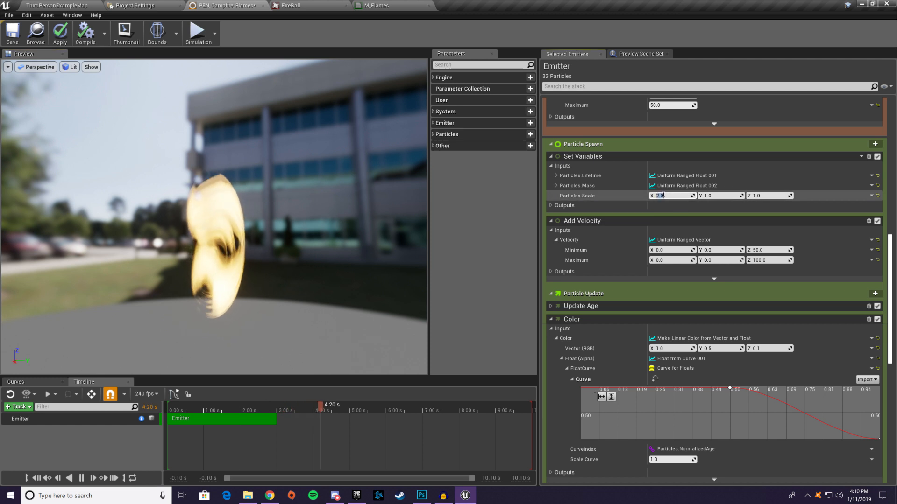
left_click(870, 196)
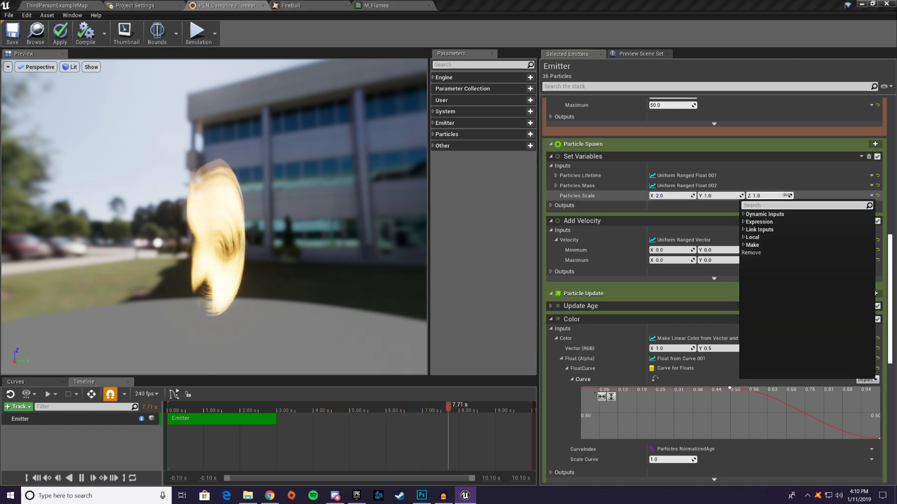
type("rang")
key("Return")
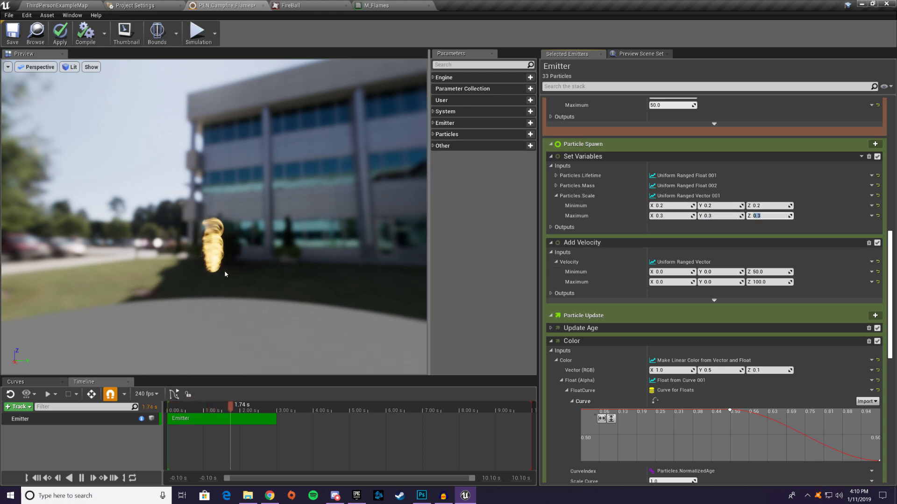
Step: Add an Initial Mesh Rotation module to the emitter's Particle Spawn group
left_click_drag(258, 300, 91, 297)
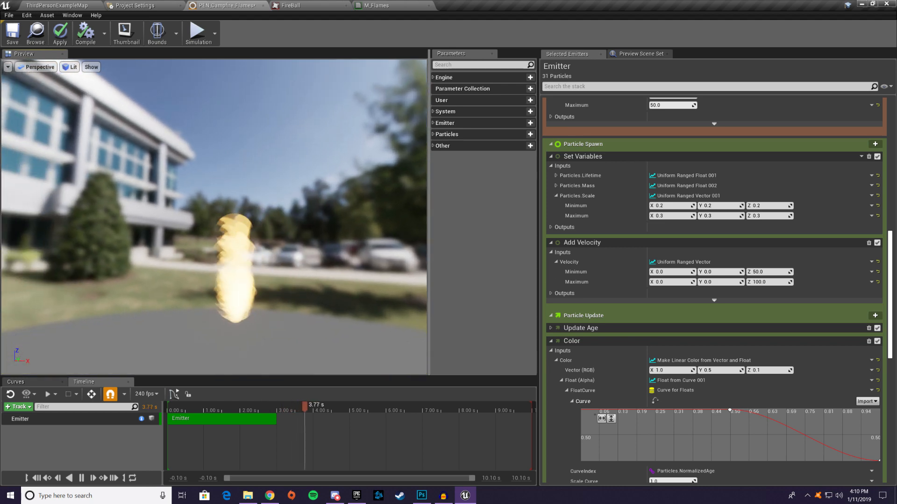
mouse_move(301, 309)
left_mouse_down()
mouse_move(420, 309)
mouse_move(310, 309)
left_mouse_up()
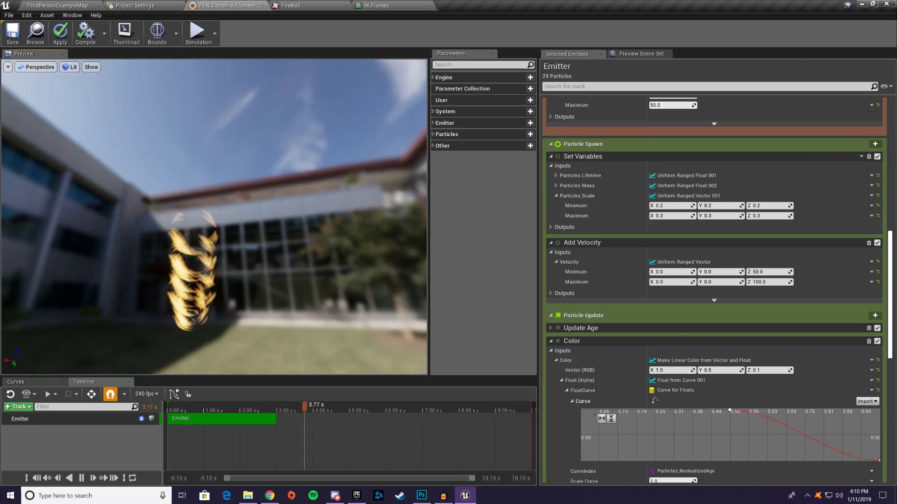
left_click(875, 144)
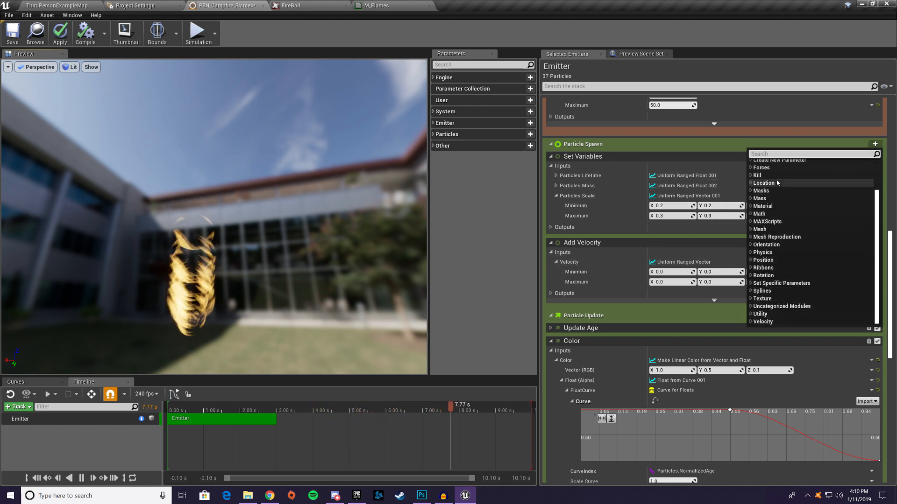
type("ini")
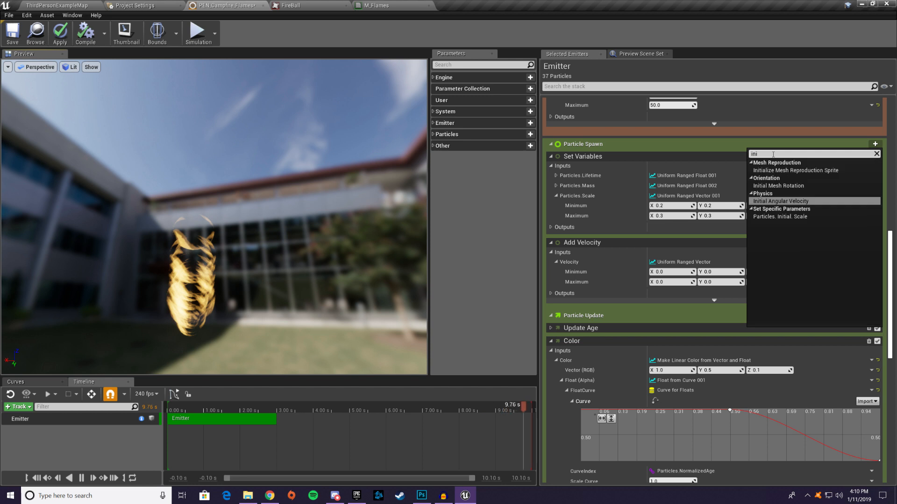
left_click(779, 185)
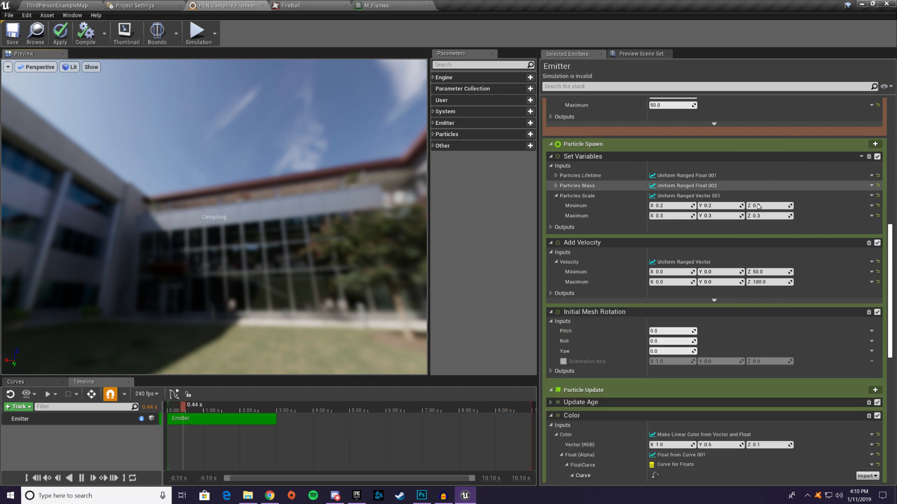
Step: Make the Pitch, Roll and Yaw inputs of Initial Mesh Rotation each a Uniform Ranged Float
left_click(872, 330)
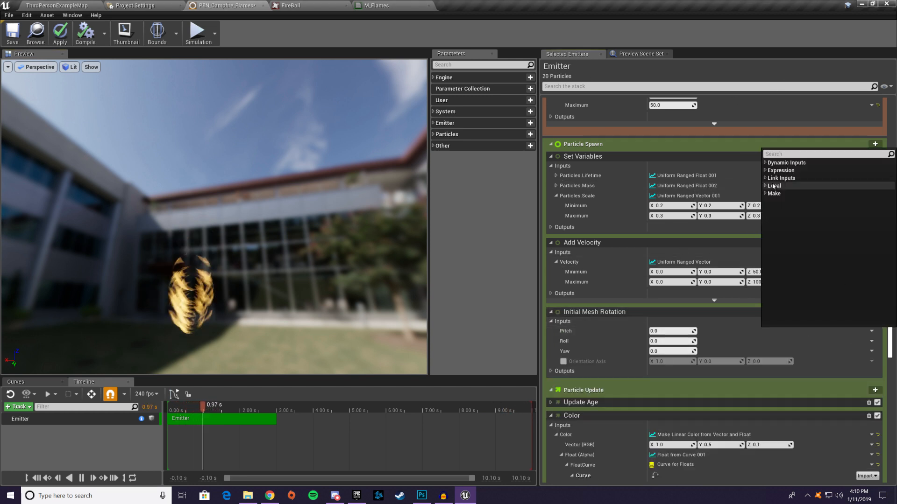
left_click(779, 163)
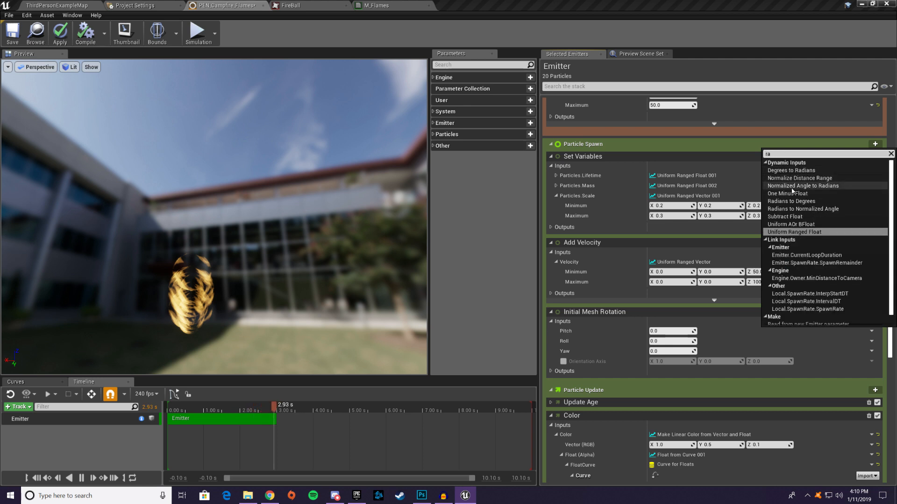
left_click(794, 241)
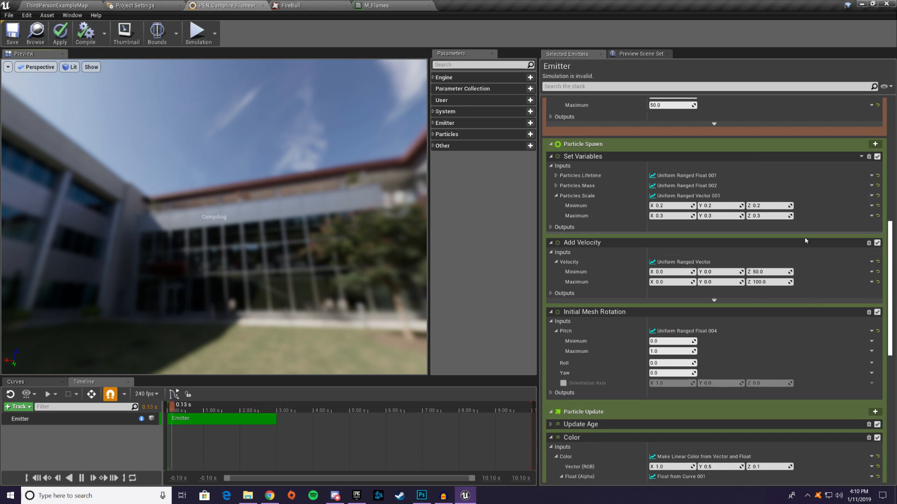
left_click(872, 363)
left_click(779, 194)
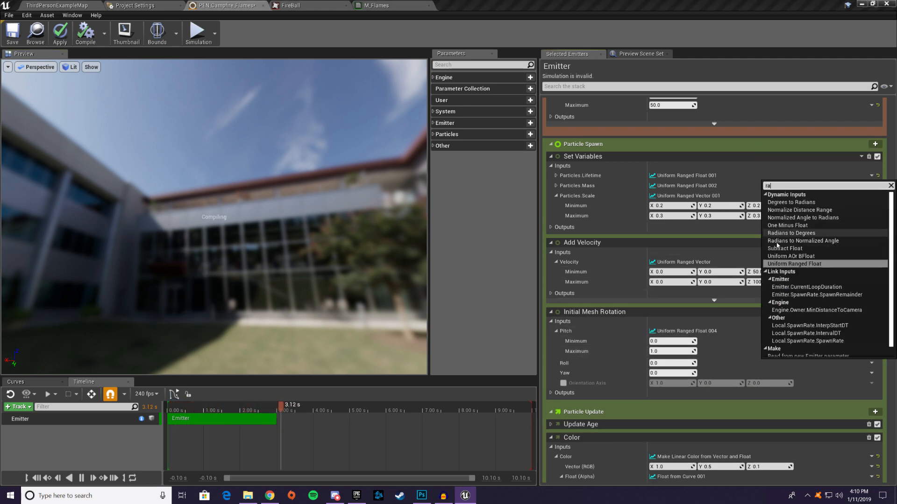
left_click(789, 269)
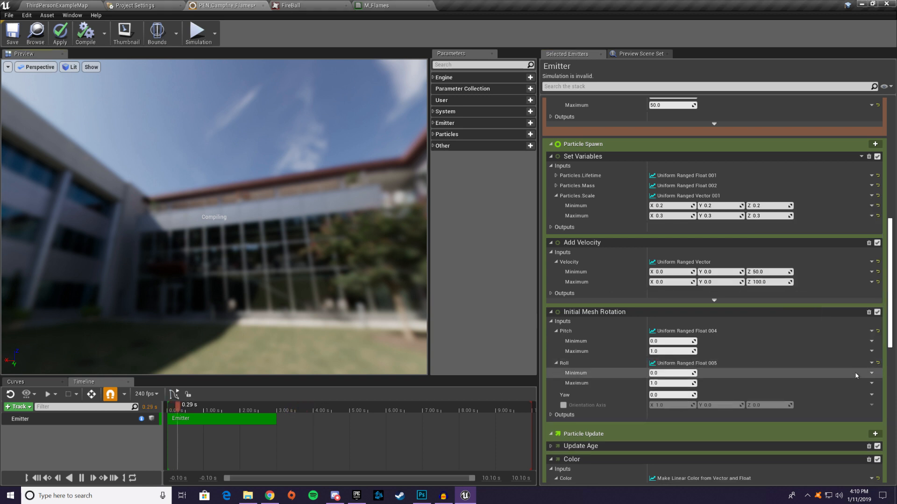
left_click(872, 395)
type("ra")
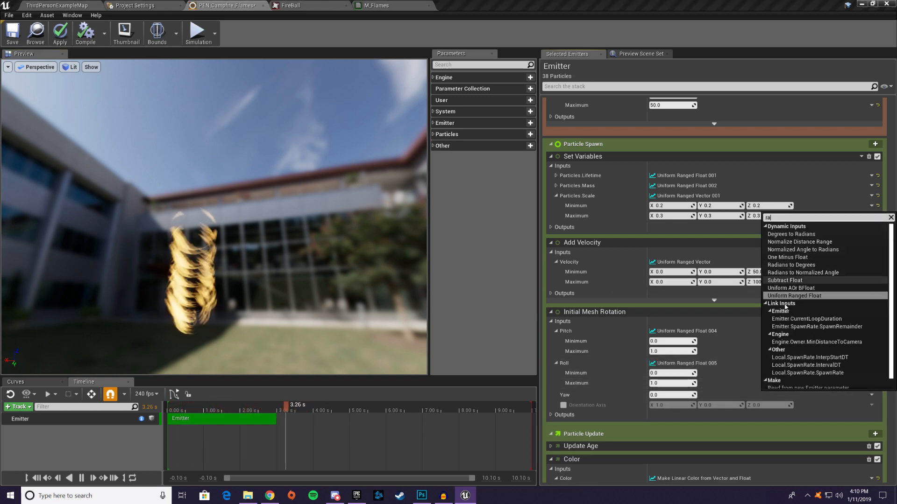
left_click(792, 296)
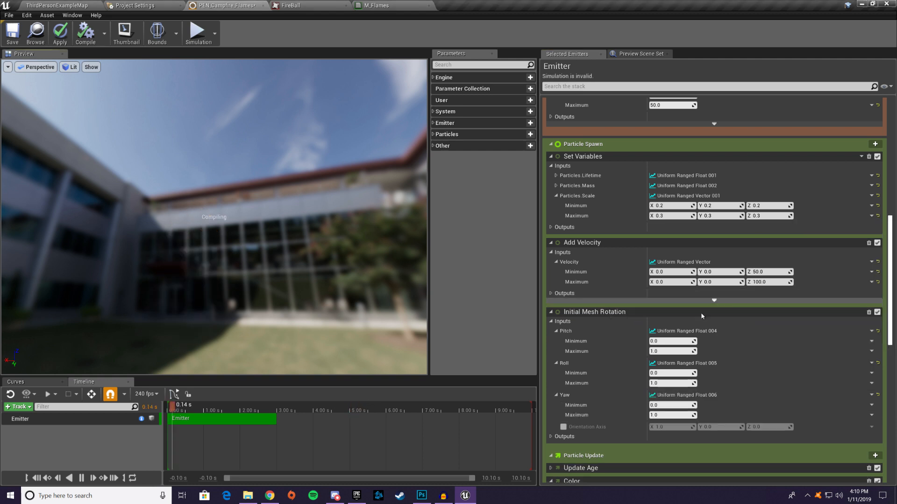
Step: Set the Pitch, Roll and Yaw ranges of Initial Mesh Rotation to a minimum of -360 and a maximum of 360
type("-360")
key("Tab")
type("360")
key("Tab")
type("-360")
key("Tab")
type("360")
key("Tab")
type("-360")
key("Tab")
type("360")
key("Return")
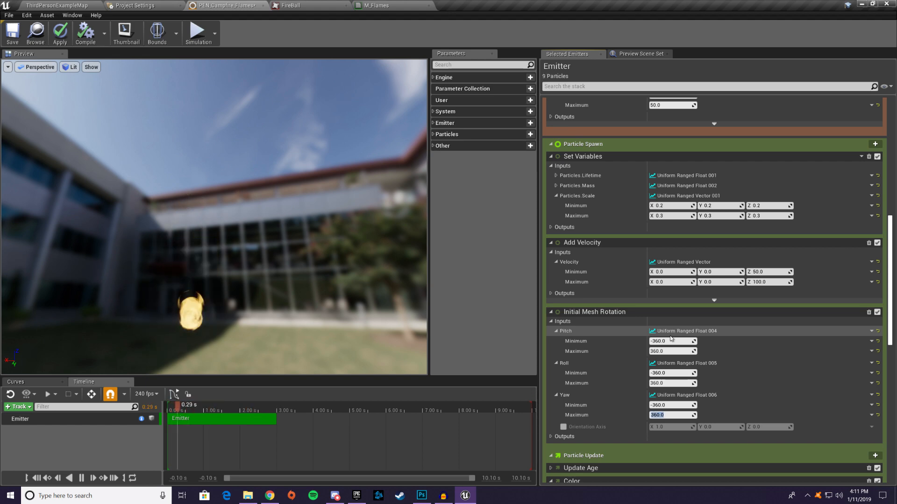
Step: Add a Box Location module to the emitter's Particle Spawn group
left_click_drag(299, 304, 223, 310)
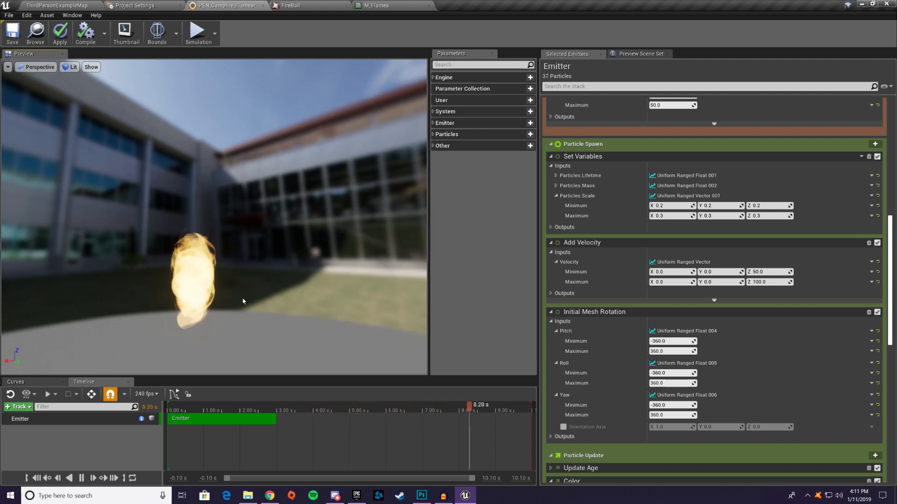
scroll(743, 290, "down", 2)
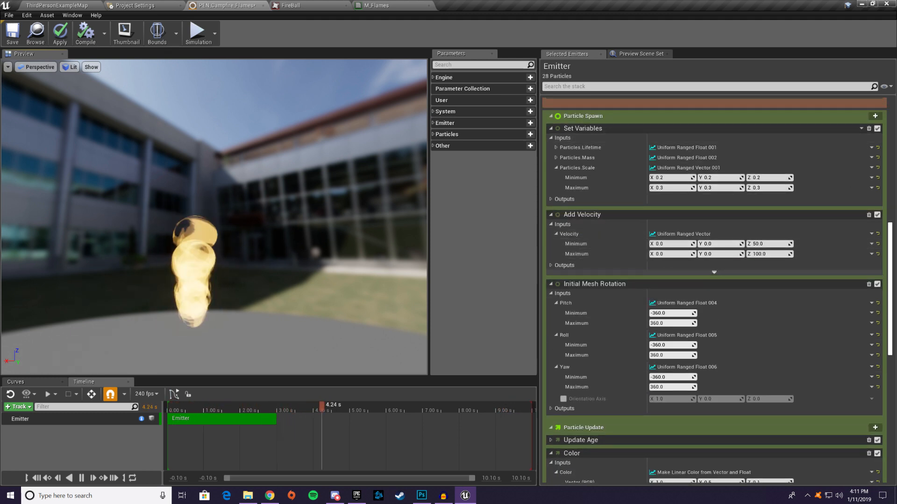
left_click(875, 116)
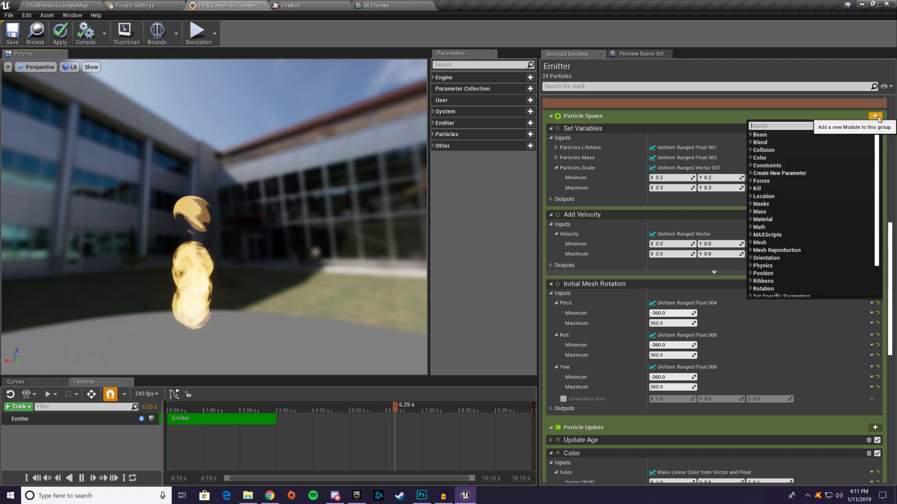
type("b")
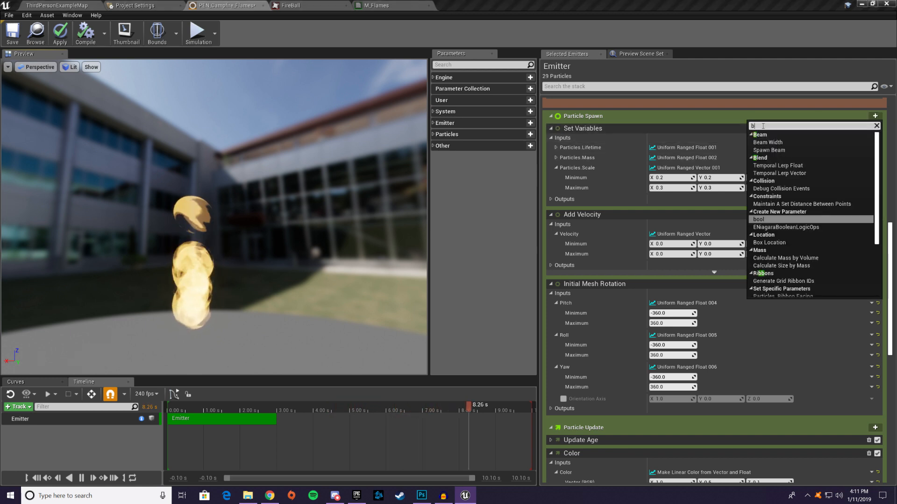
type("ox lo")
key("Return")
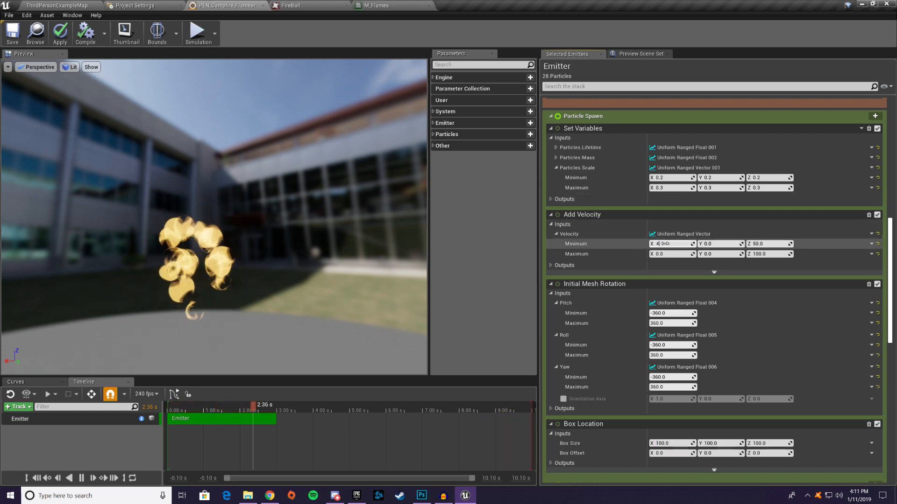
Step: Restore the Add Velocity minimum to 0 on X and Y and 50 on Z after the mistaken entry of 5
key("Tab")
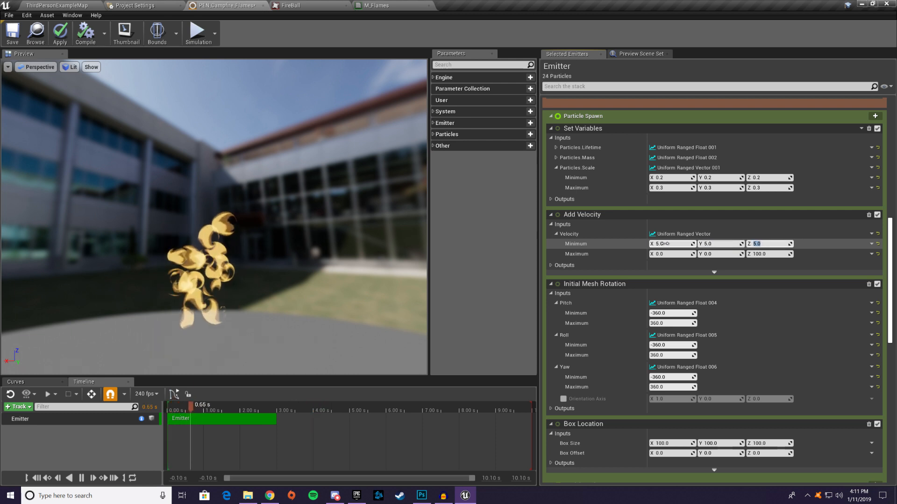
left_click(767, 254)
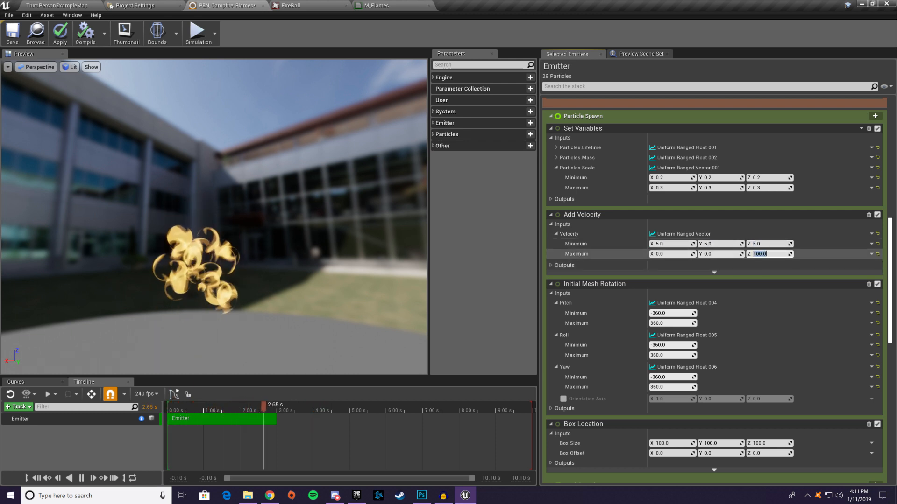
left_click(684, 244)
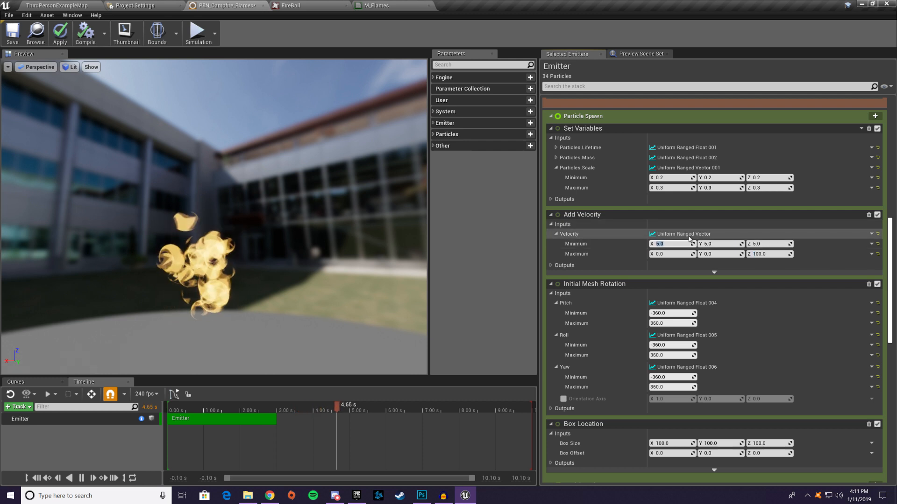
type("0")
key("Tab")
type("0")
key("Tab")
type("50")
key("Return")
Step: Set the Box Size of the Box Location module to 5 on X, Y and Z
scroll(682, 374, "down", 3)
left_click(681, 387)
type("5")
key("Tab")
type("5")
key("Tab")
type("5.0")
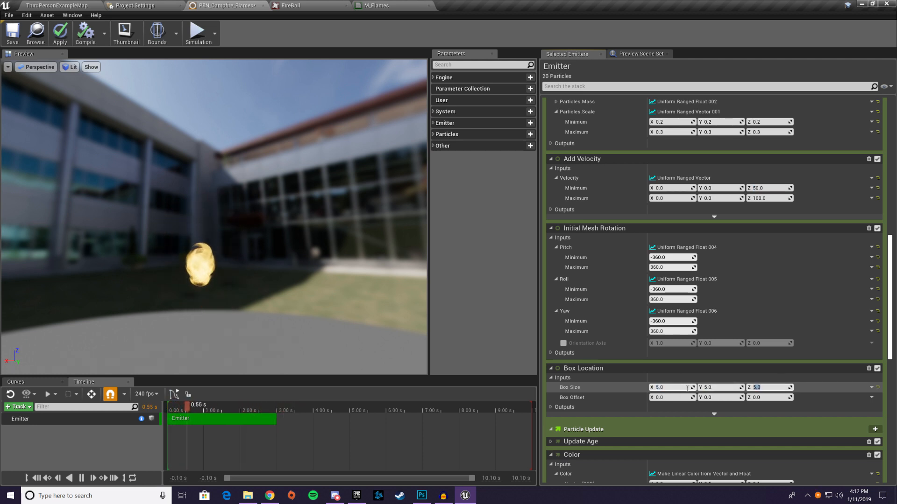
Step: Examine the flame in the preview and review the Particle Spawn and Particle Update module settings
left_click_drag(239, 296, 213, 304)
scroll(239, 296, "up", 3)
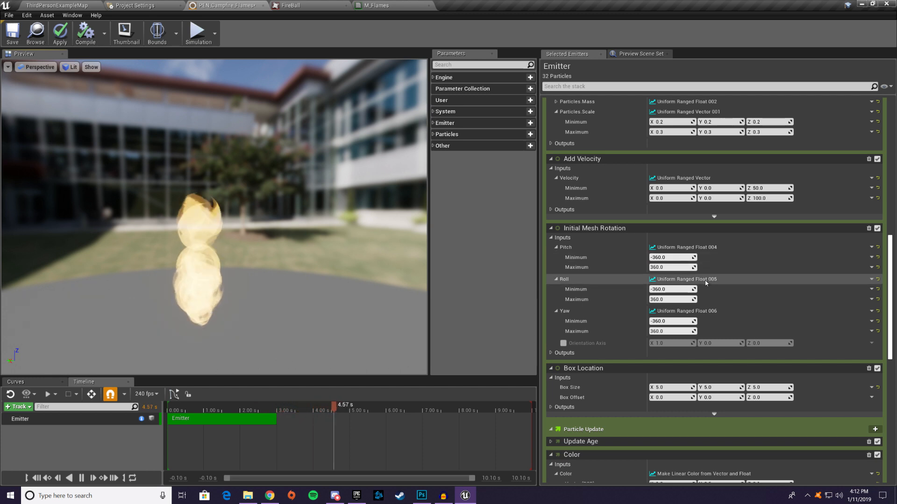
scroll(707, 279, "down", 1)
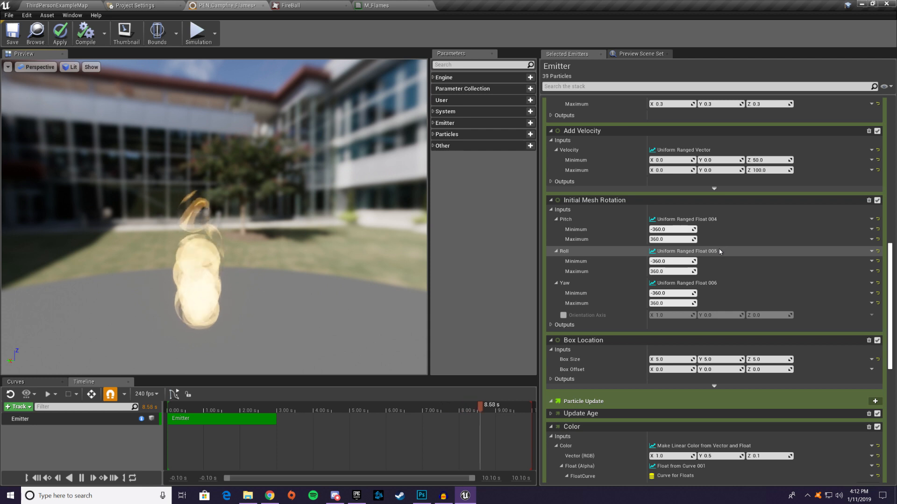
scroll(747, 286, "up", 3)
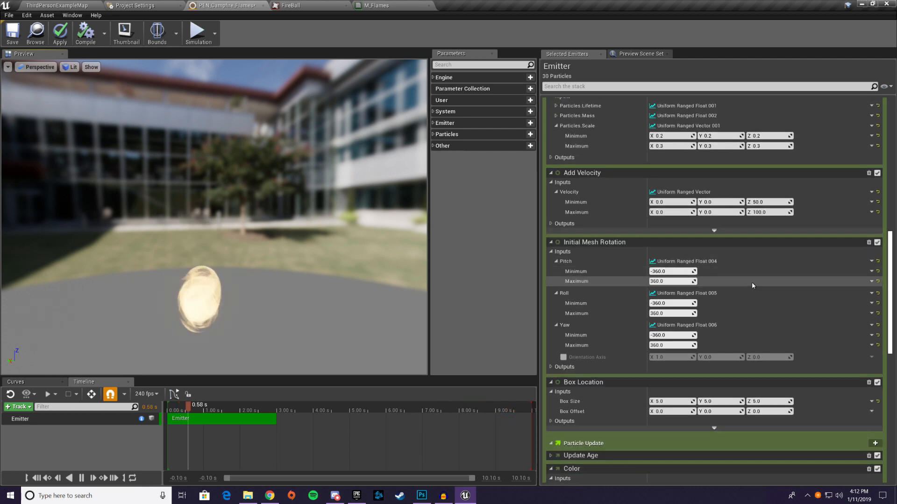
scroll(752, 282, "down", 5)
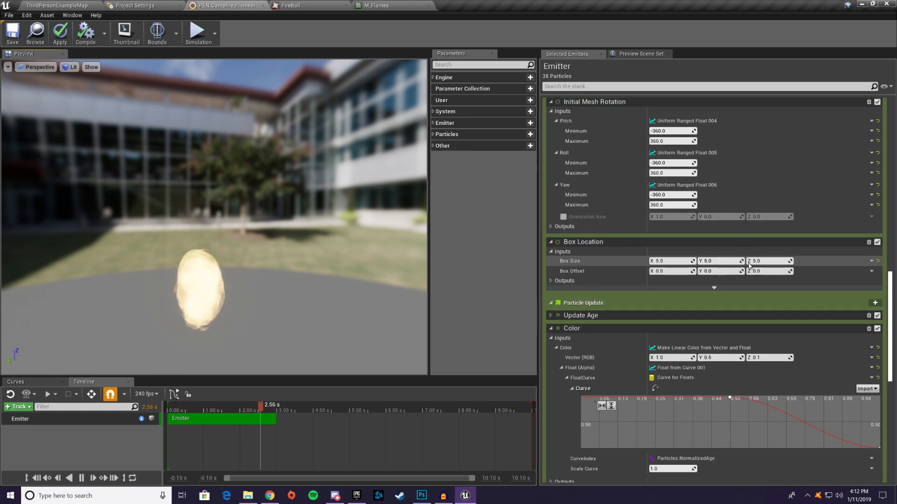
scroll(749, 265, "down", 5)
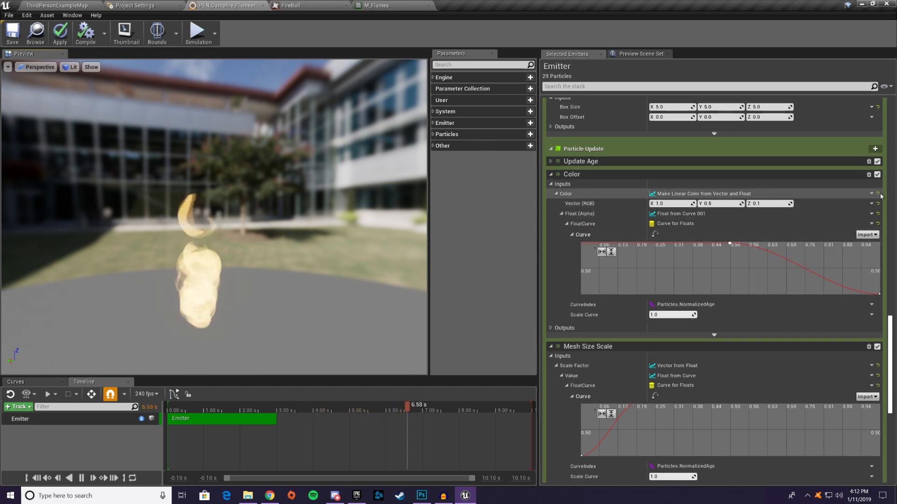
scroll(841, 260, "up", 4)
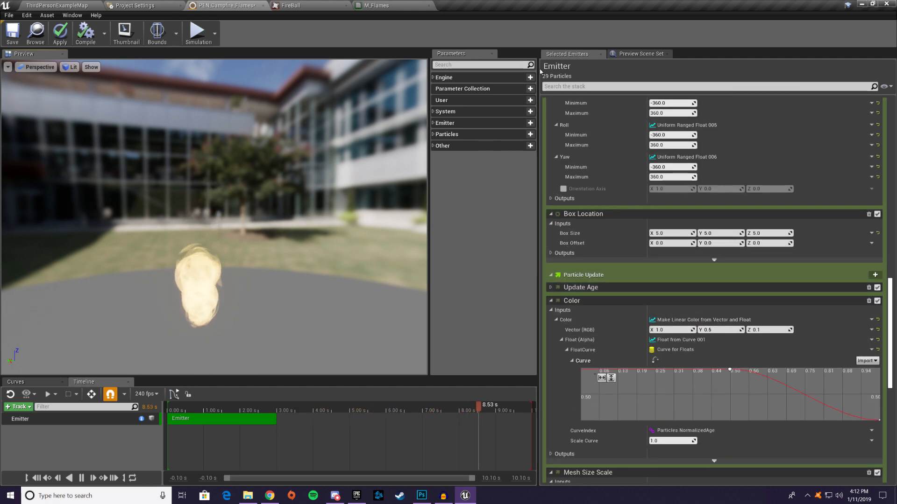
scroll(893, 189, "down", 3)
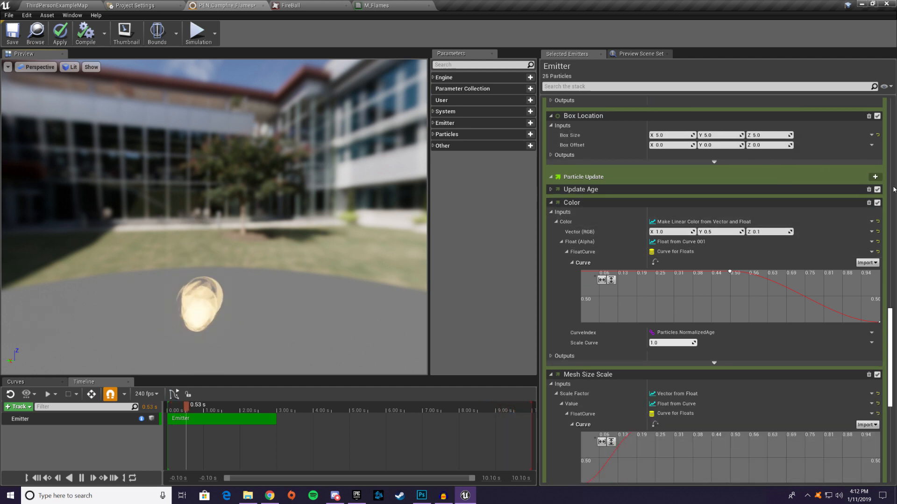
Step: Change the Color input of the Color module to Color from Curve
left_click(872, 222)
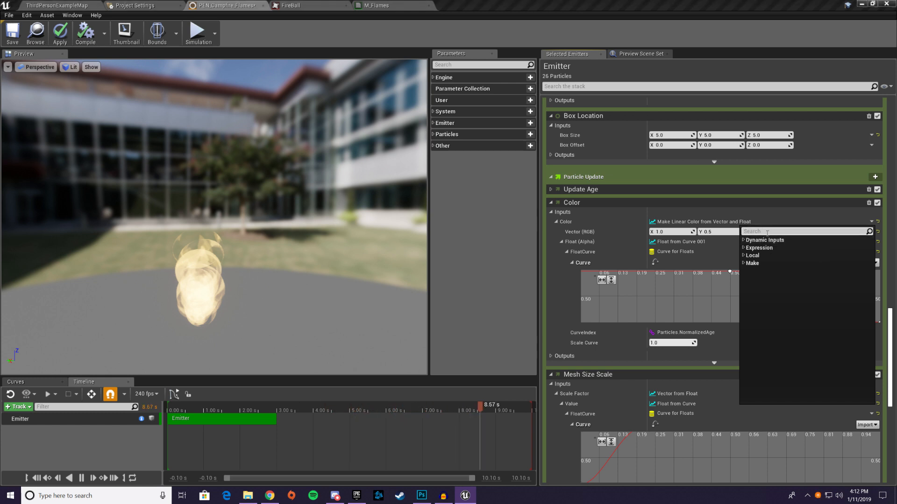
type("c")
left_click(774, 249)
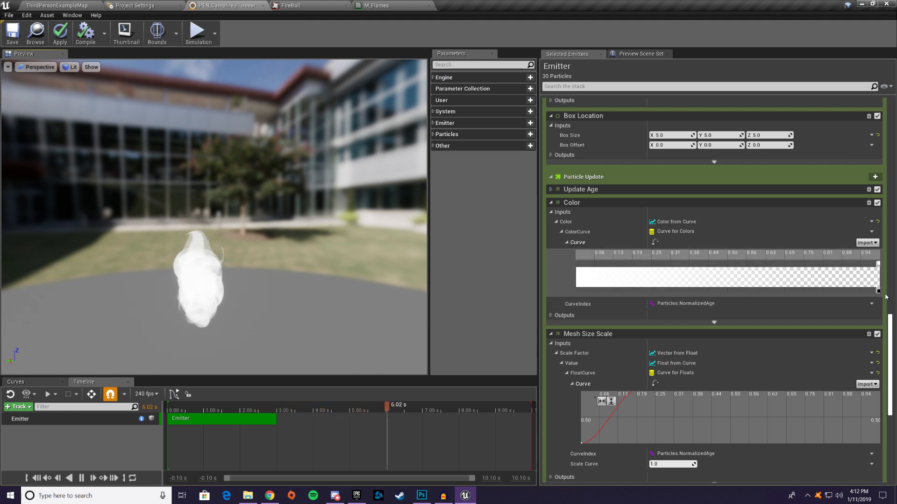
Step: Add a key to all curves at the start of the Color module's gradient
right_click(578, 270)
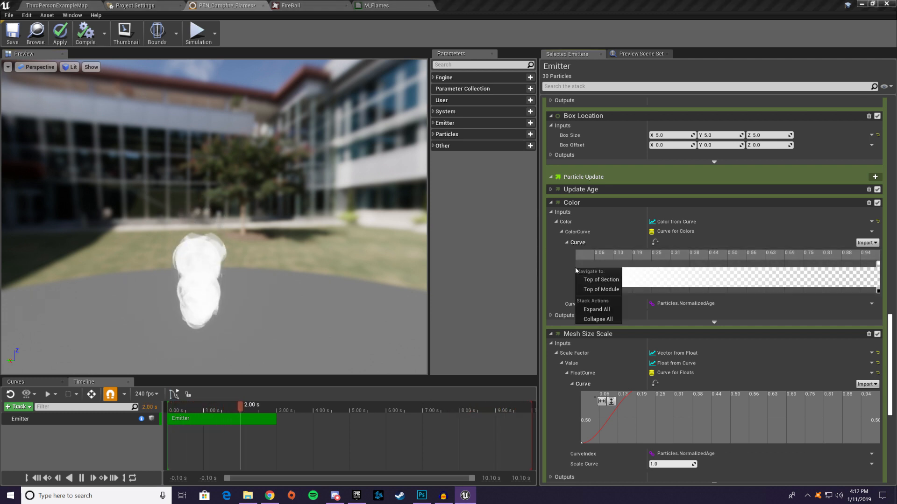
left_click(563, 268)
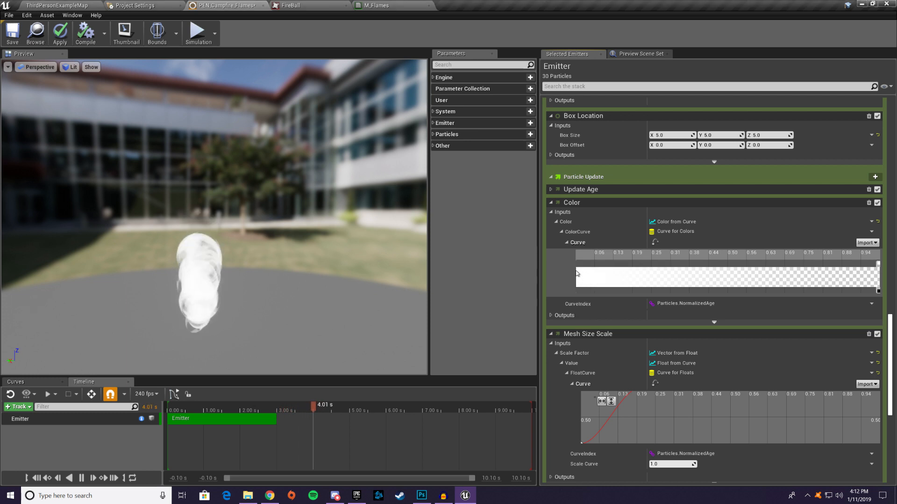
right_click(578, 271)
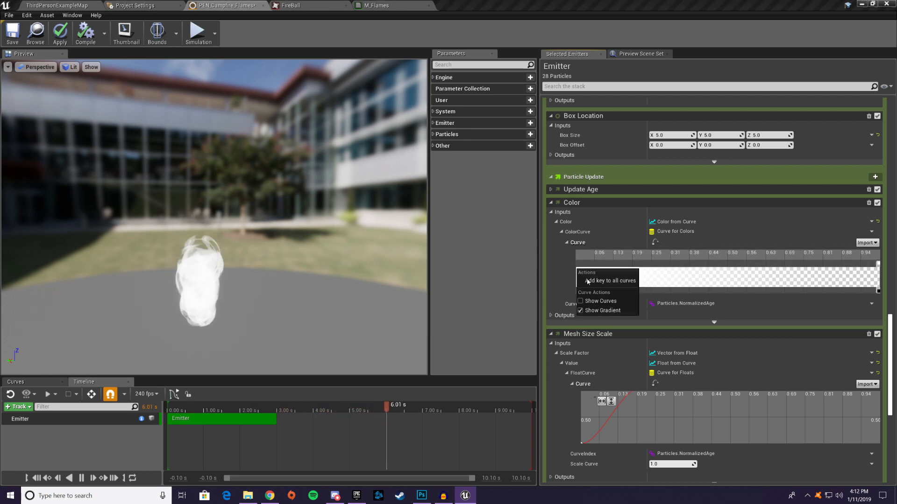
left_click(608, 280)
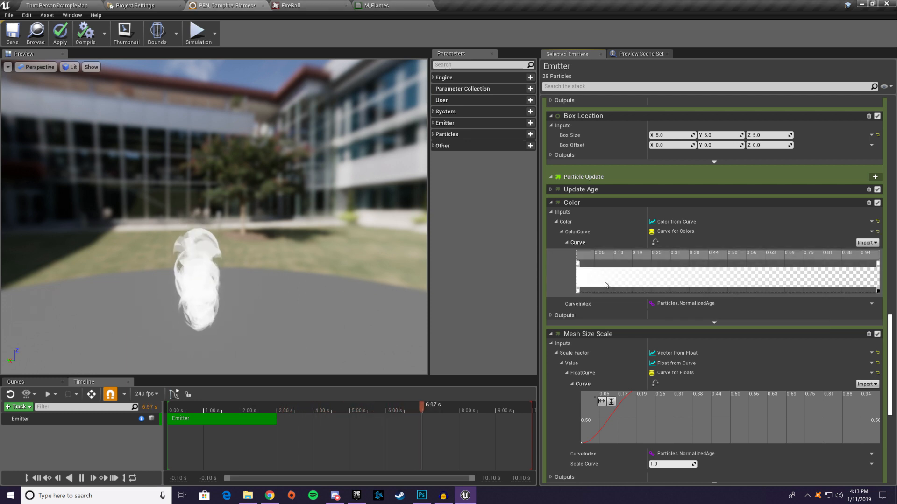
Step: Set the opacity of the alpha stop at the start of the Color module's gradient to 0.75
right_click(578, 291)
left_click(610, 305)
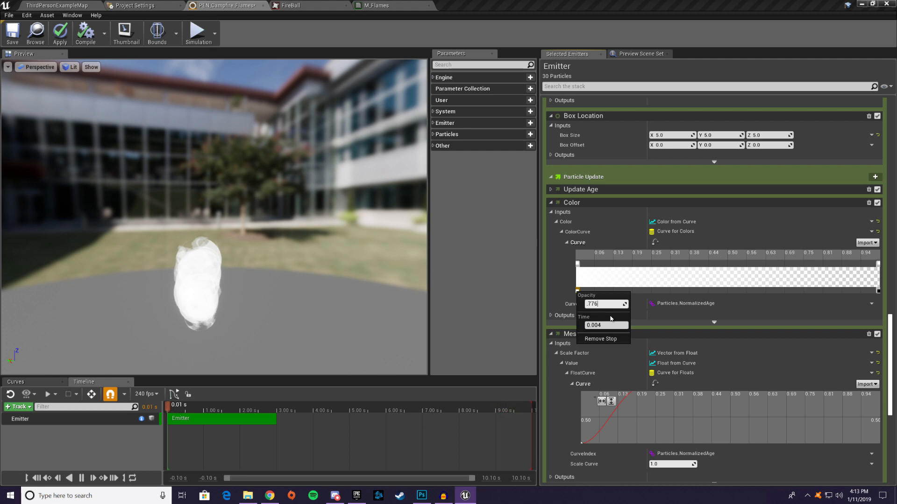
key("Return")
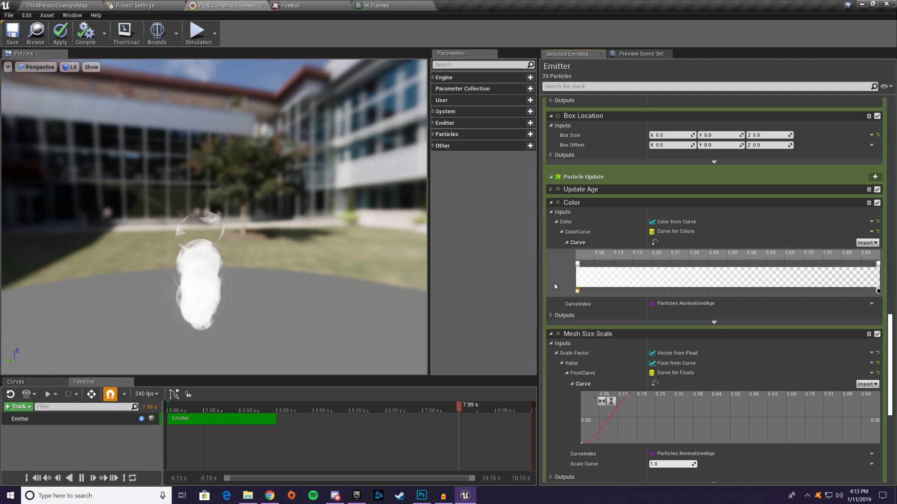
Step: Add a key to all curves midway along the color gradient and set its alpha stop to opacity 1.0 at time 0.5
right_click(731, 281)
left_click(747, 288)
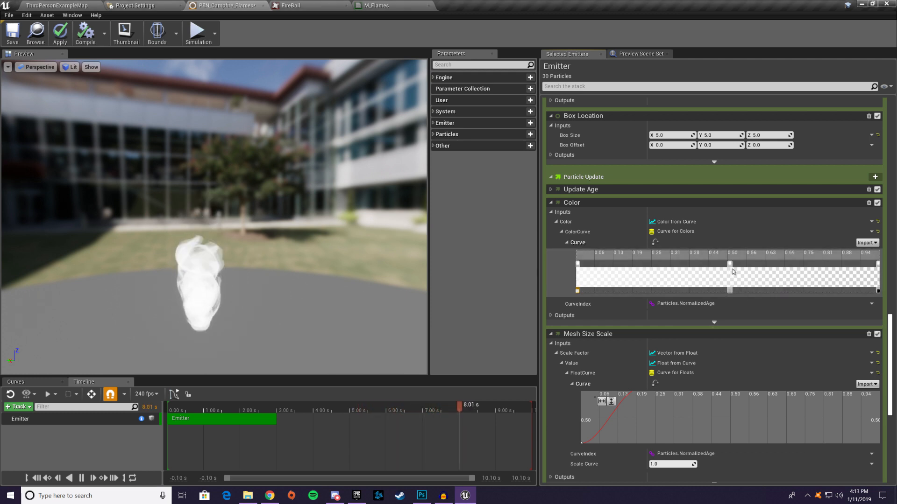
left_click(730, 290)
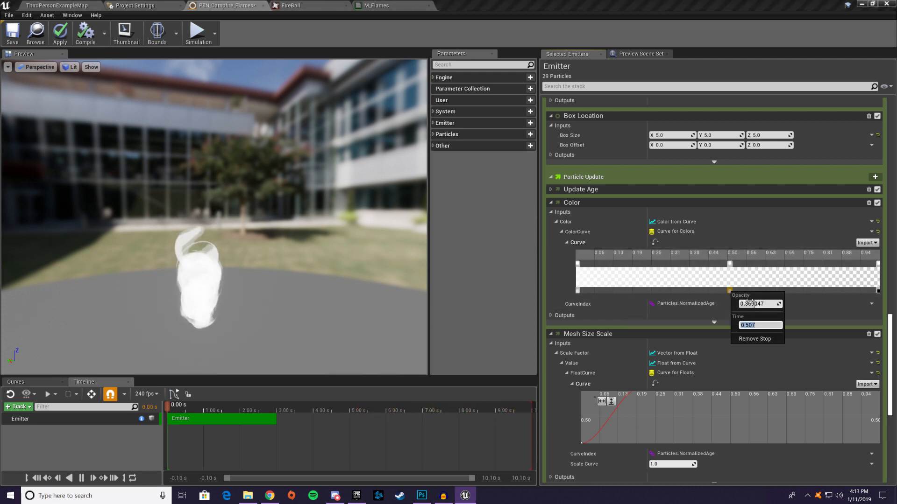
type("q")
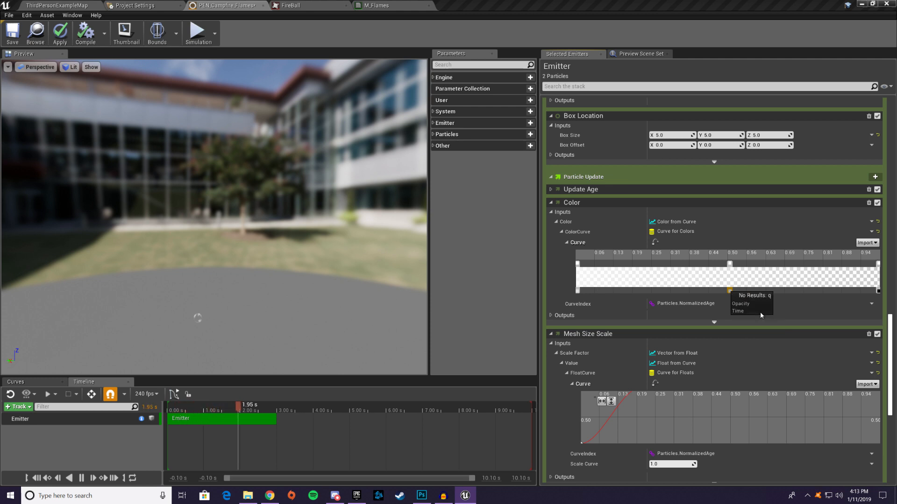
key("BackSpace")
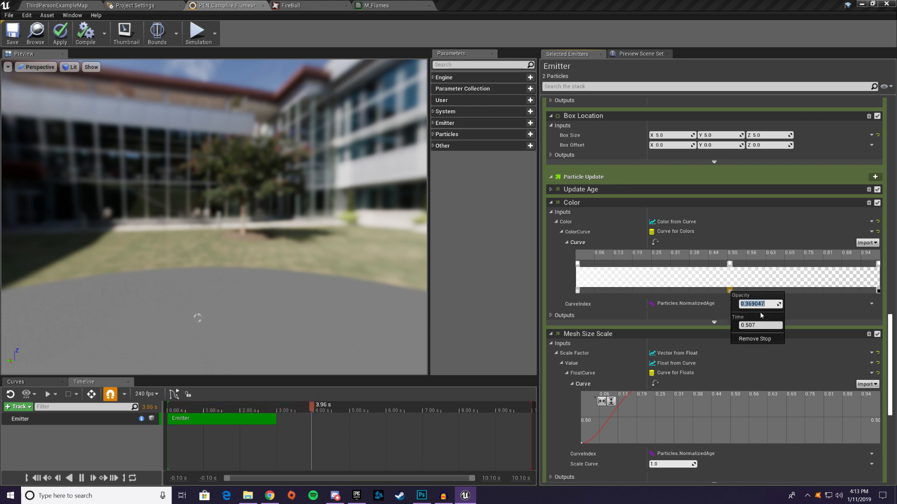
type("1")
key("Tab")
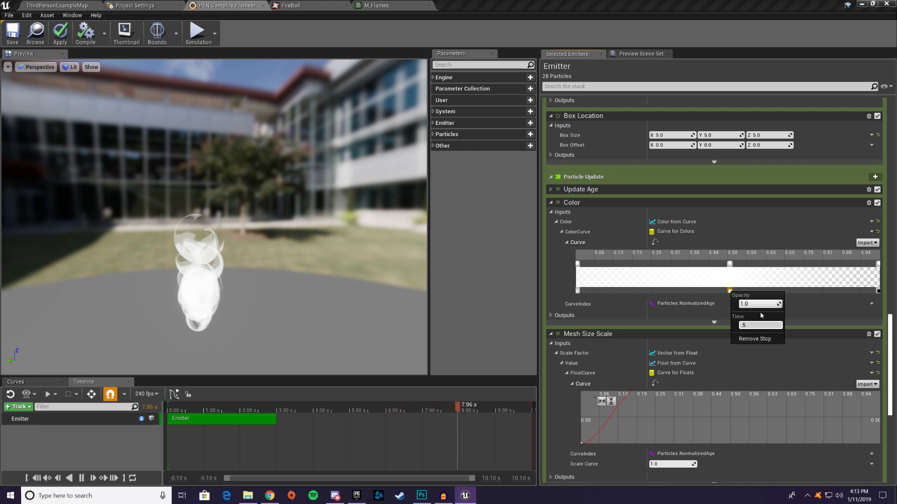
key("Return")
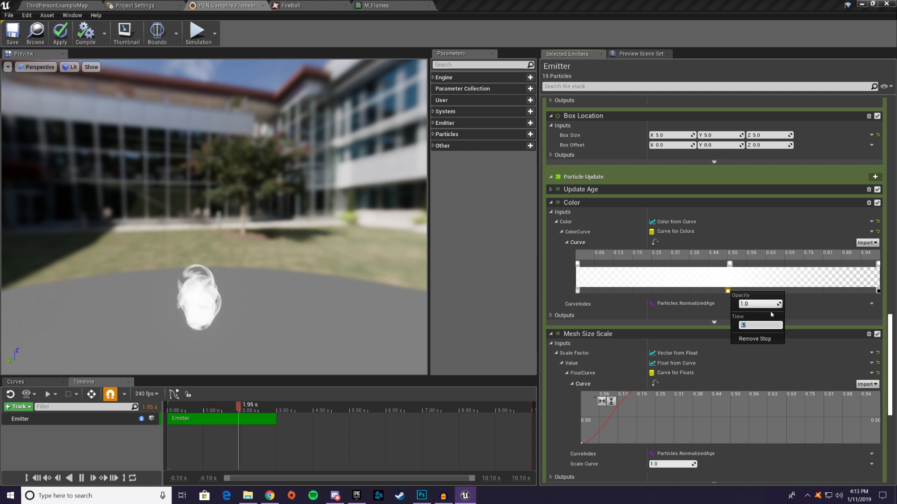
left_click(831, 317)
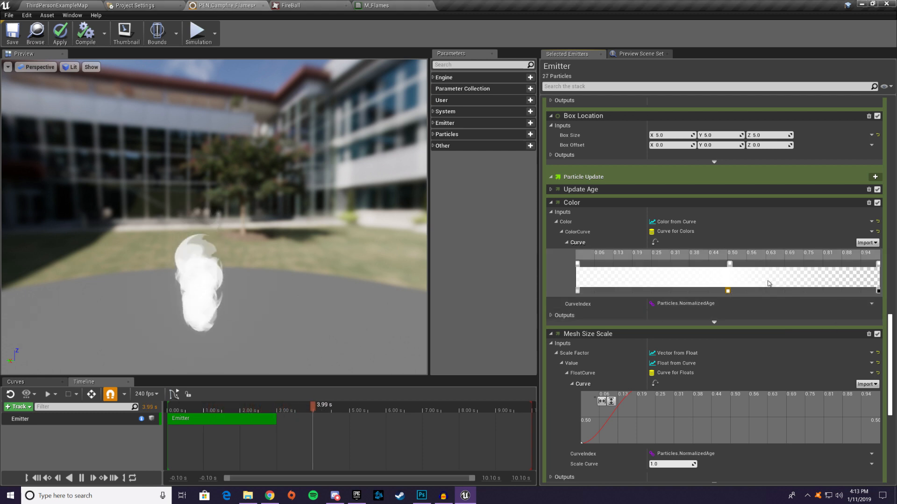
Step: Examine the flame from another angle and review the velocity, mesh rotation and box location settings of the emitter
left_click_drag(364, 306, 439, 307)
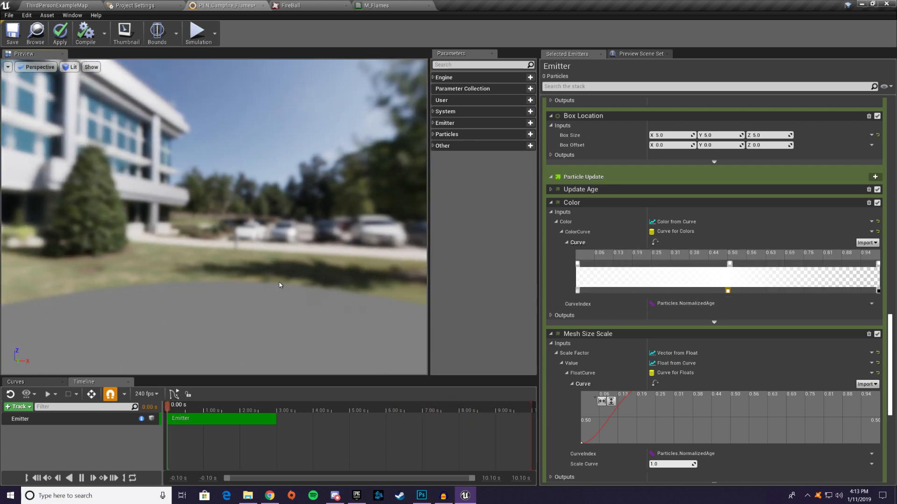
scroll(642, 194, "up", 9)
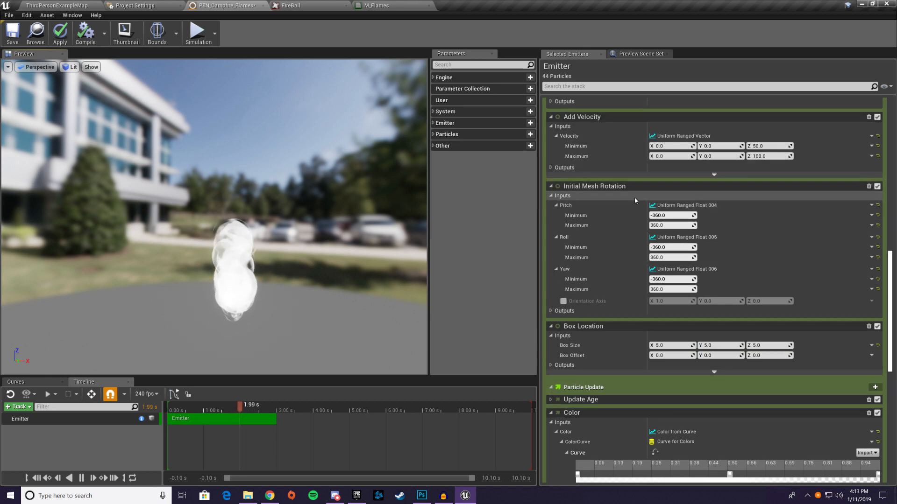
scroll(578, 210, "up", 8)
scroll(604, 195, "down", 7)
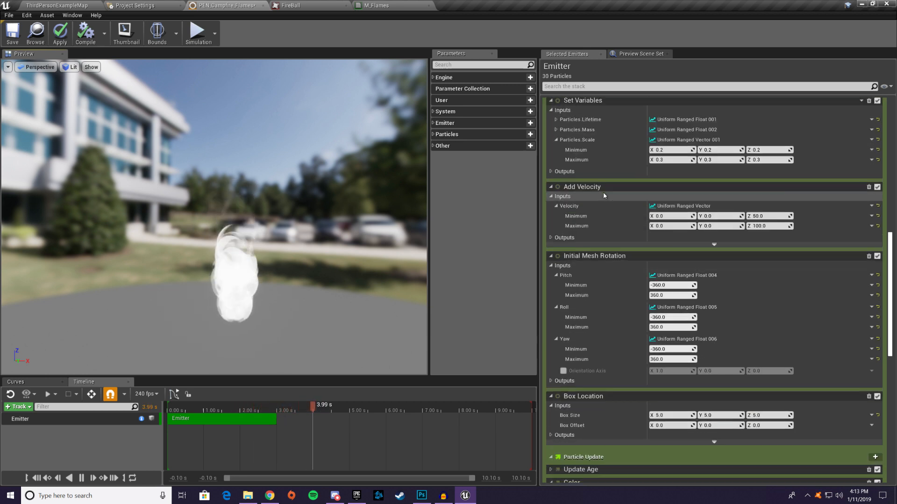
scroll(604, 195, "down", 1)
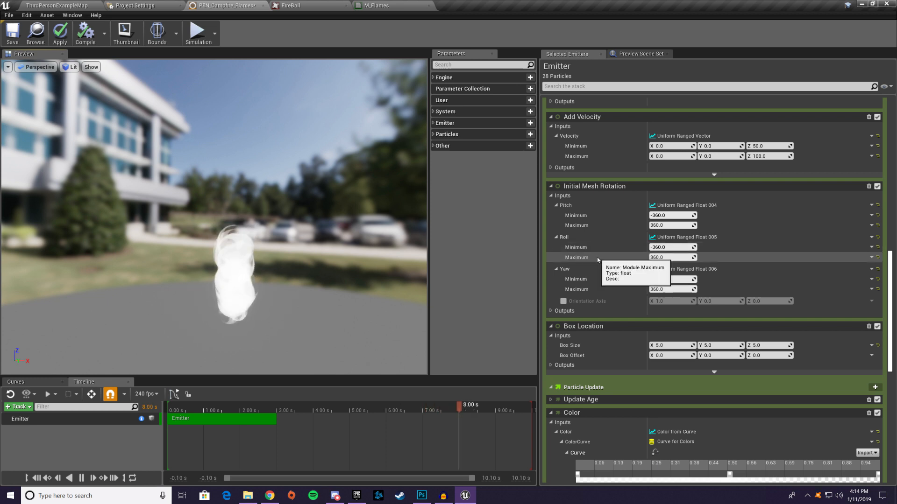
scroll(556, 248, "down", 1)
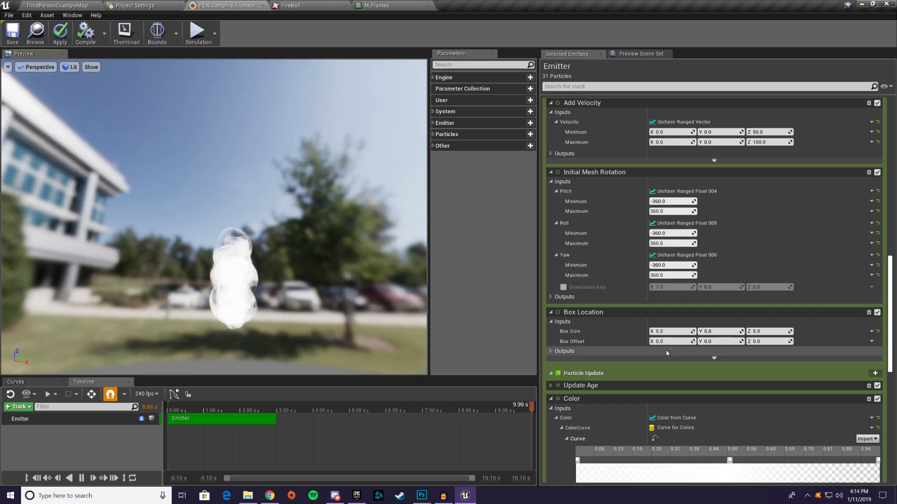
scroll(728, 349, "down", 5)
Step: Try to add a key to all curves at the end of the Color module's gradient
right_click(835, 417)
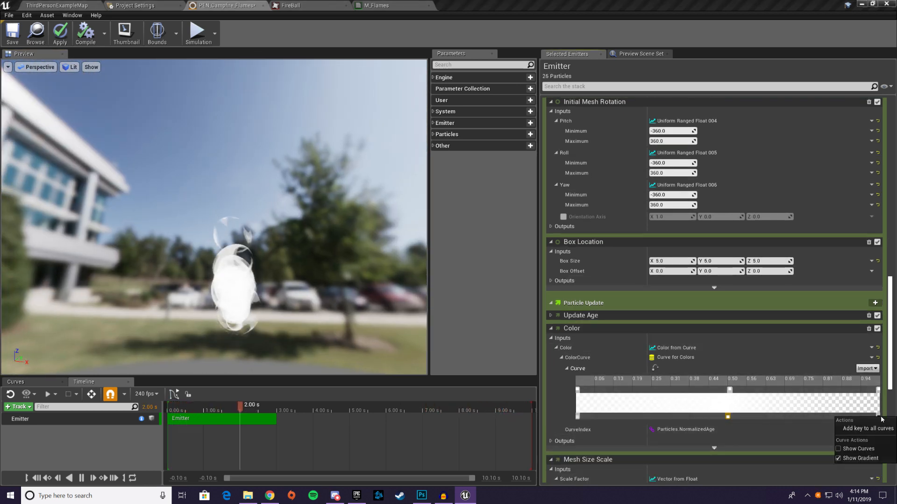
left_click(871, 429)
right_click(879, 417)
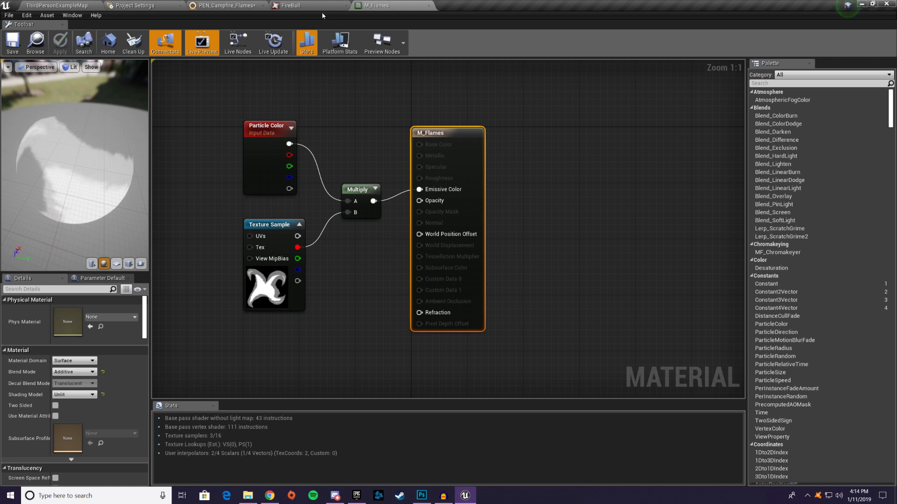
Step: Return to the PEN_Campfire_Flames emitter and remove the start, middle and end alpha stops from the Color module's gradient
left_click(227, 6)
scroll(716, 291, "down", 5)
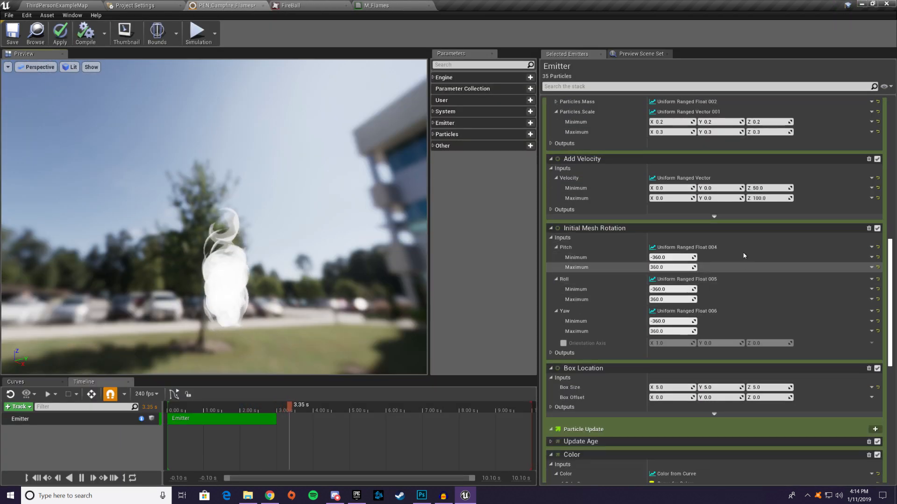
scroll(789, 109, "down", 2)
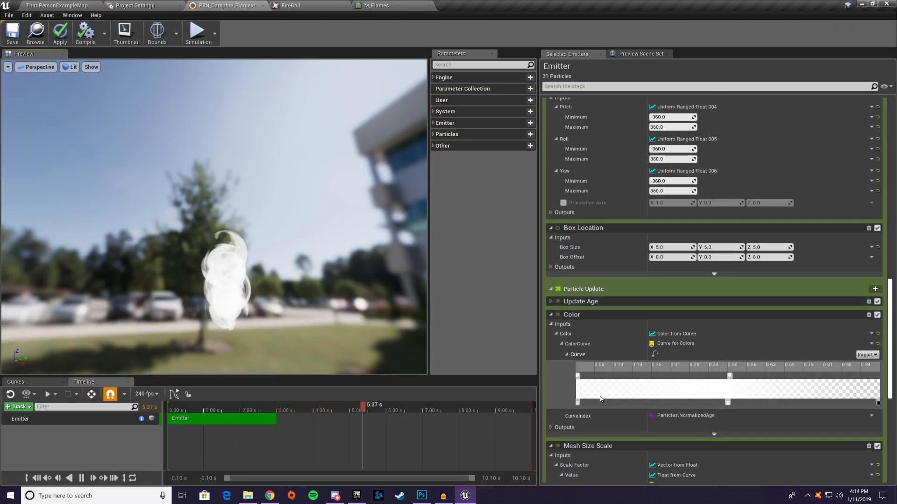
right_click(577, 402)
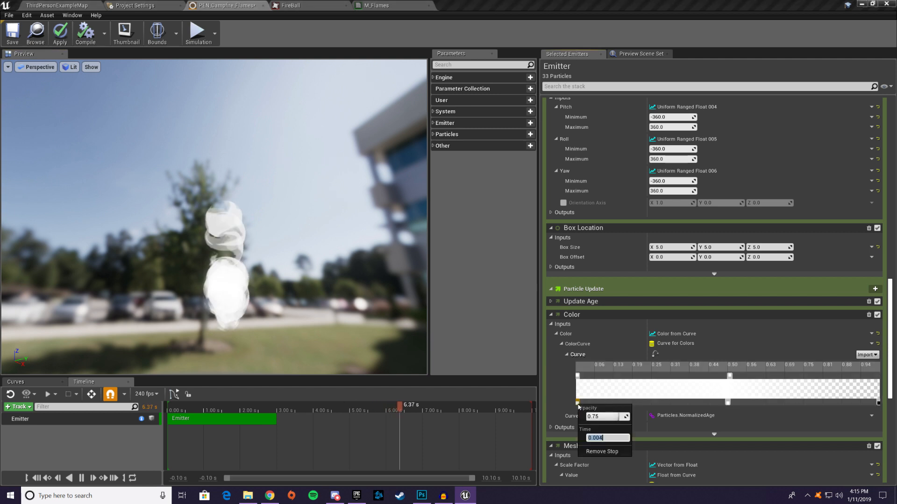
left_click(602, 451)
right_click(728, 403)
left_click(753, 451)
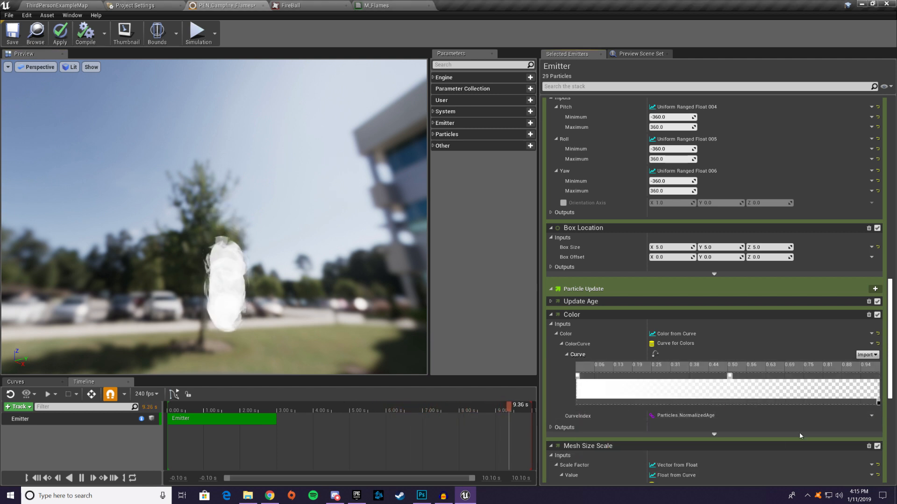
right_click(878, 403)
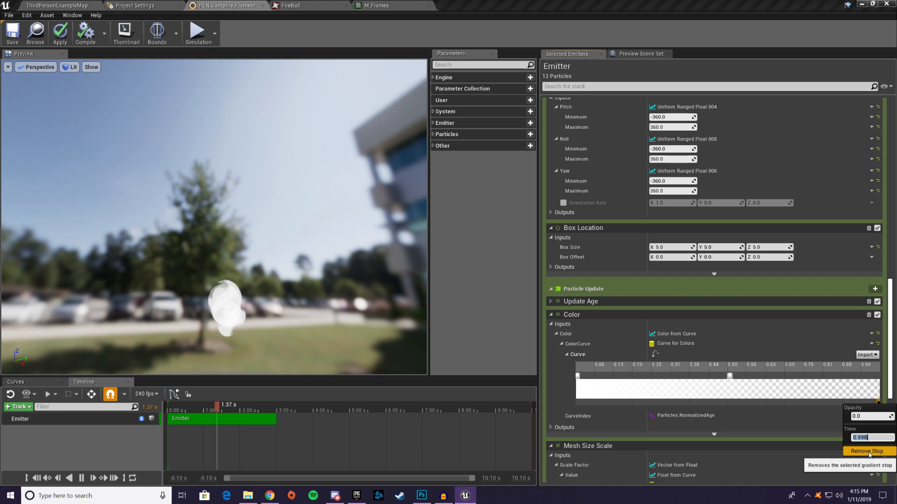
left_click(867, 451)
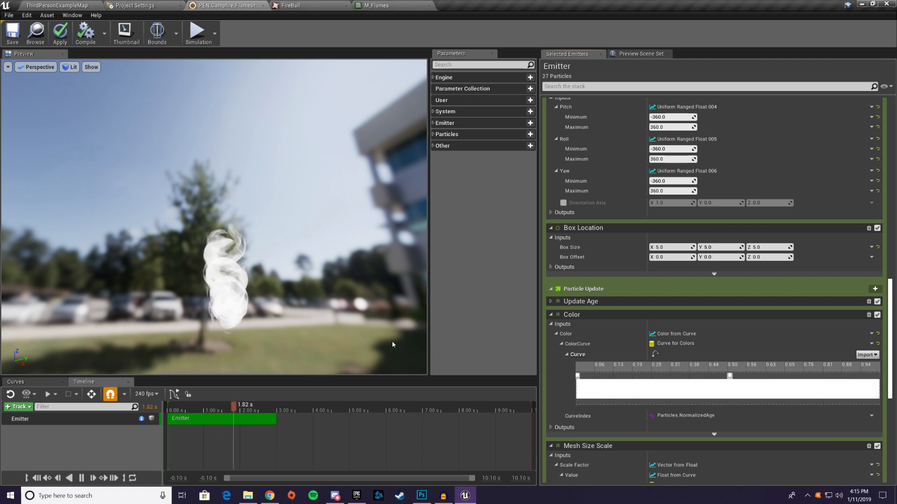
Step: Add a key to all curves at the end of the color gradient and remove its alpha stop
right_click(879, 383)
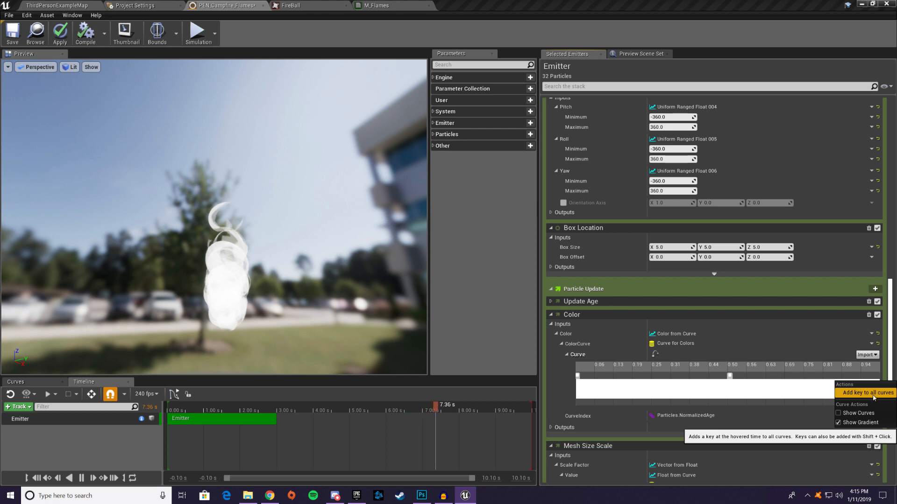
left_click(869, 395)
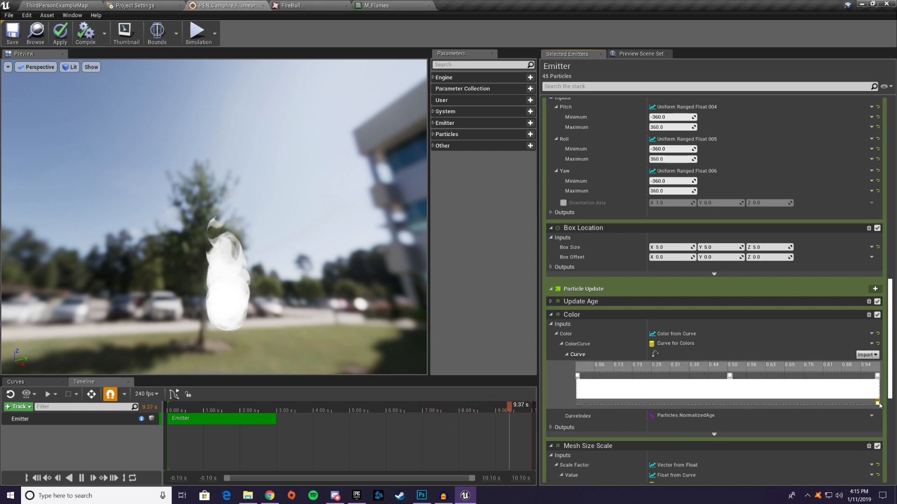
right_click(878, 403)
left_click(867, 450)
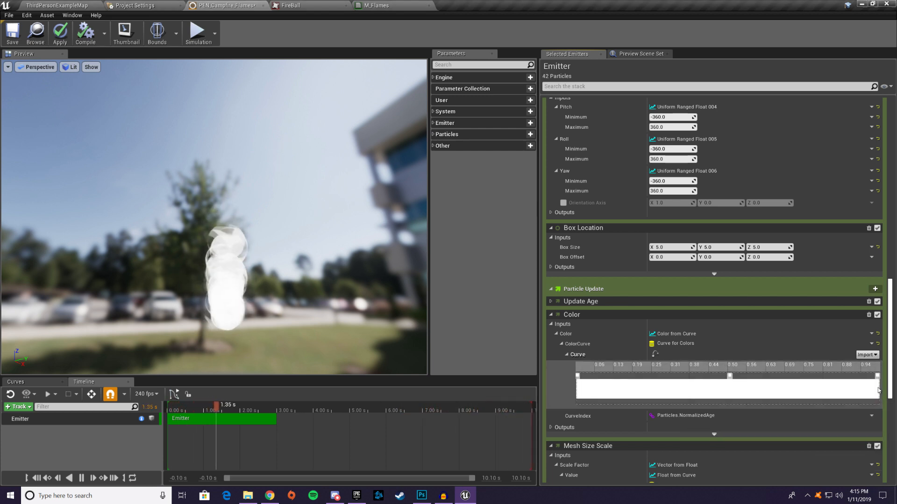
Step: Set the color stop at the end of the gradient to black, with R, G and B at 0
right_click(878, 376)
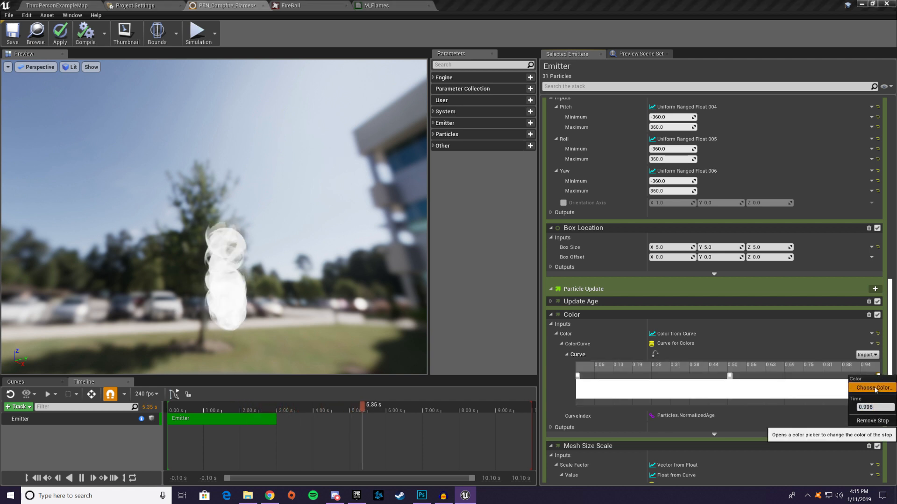
left_click(876, 391)
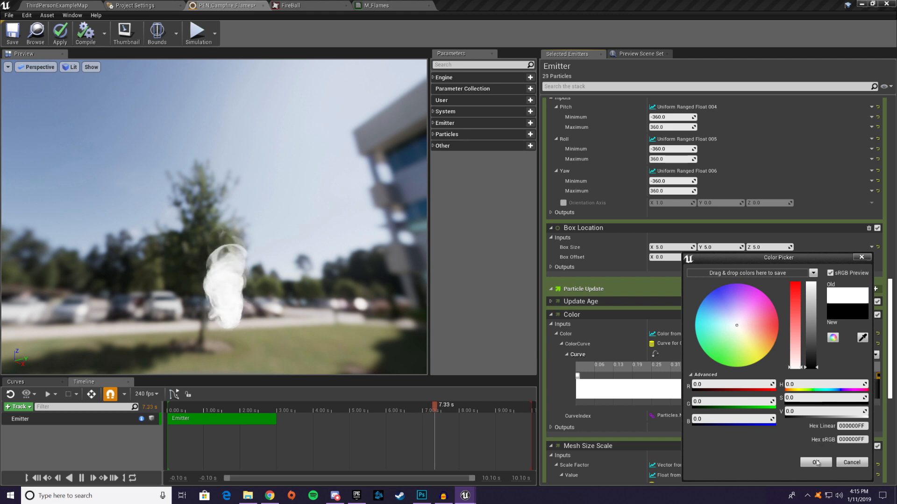
left_click(816, 463)
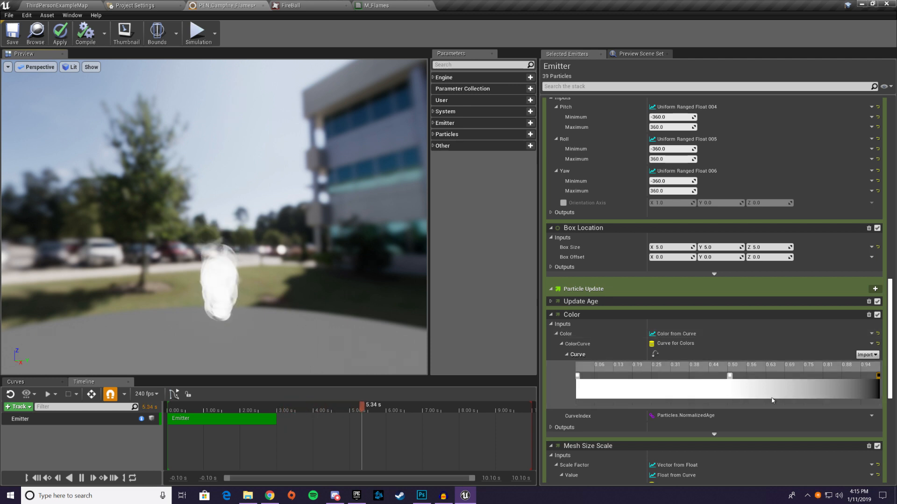
Step: Examine how the Particle Color node is wired in the M_Flames material, including its unused alpha output, and inspect the flame in the emitter preview
left_click(376, 5)
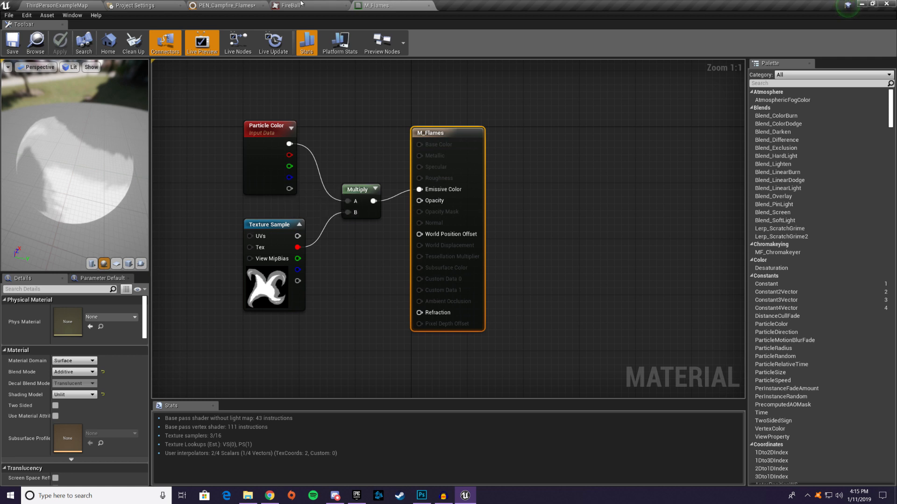
left_click(227, 5)
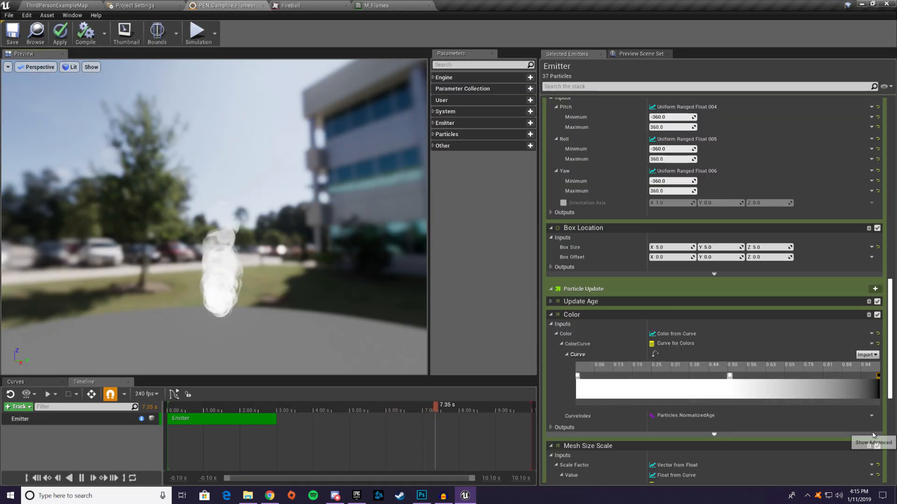
left_click(376, 5)
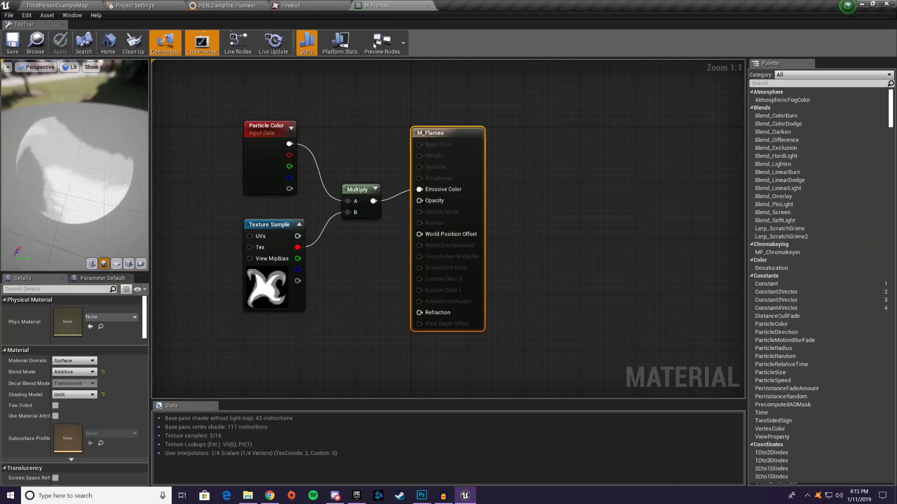
left_click(291, 185)
left_click_drag(290, 187, 356, 275)
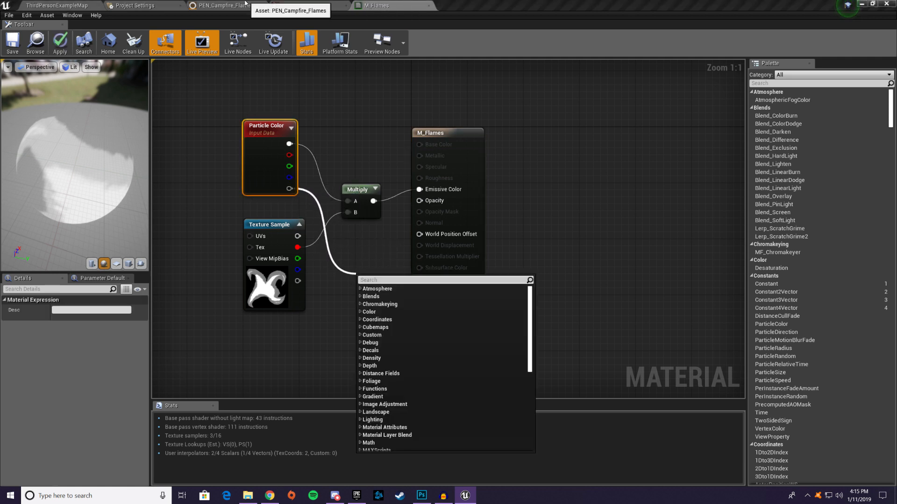
left_click(228, 5)
left_click_drag(291, 299, 350, 324)
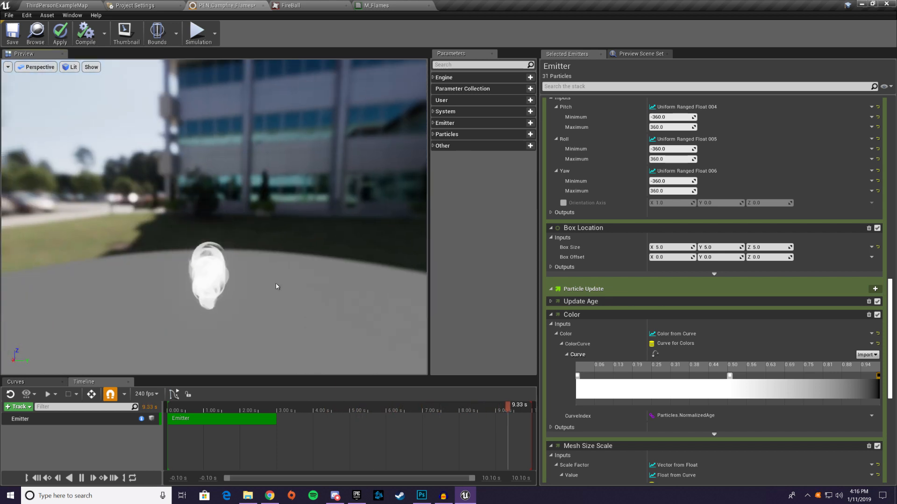
Step: Set the color stop at the start of the Color module's gradient to pale yellow with R 1, G 0.95 and B 0.54
scroll(682, 392, "down", 5)
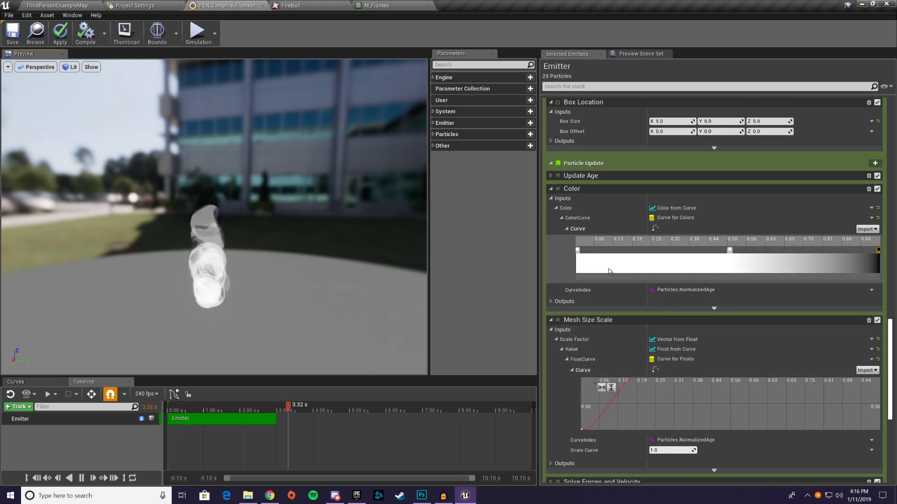
right_click(578, 250)
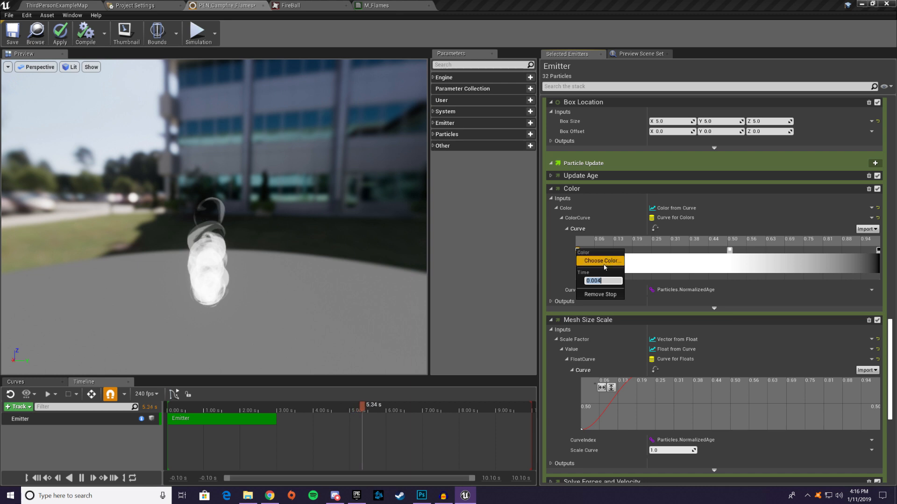
left_click(604, 265)
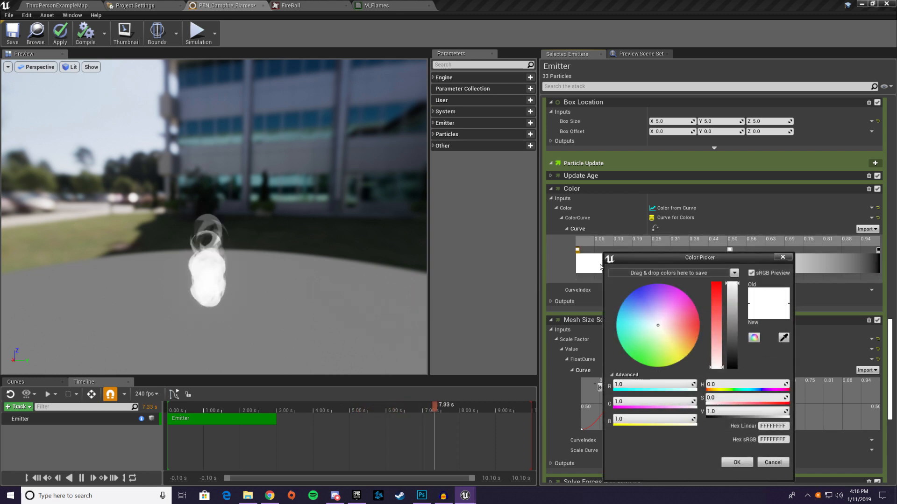
left_click(641, 384)
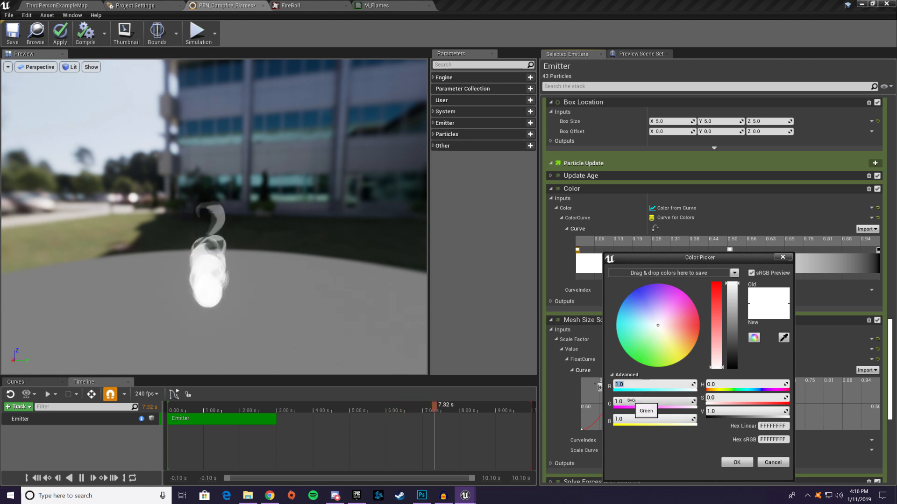
type("1")
left_click(647, 400)
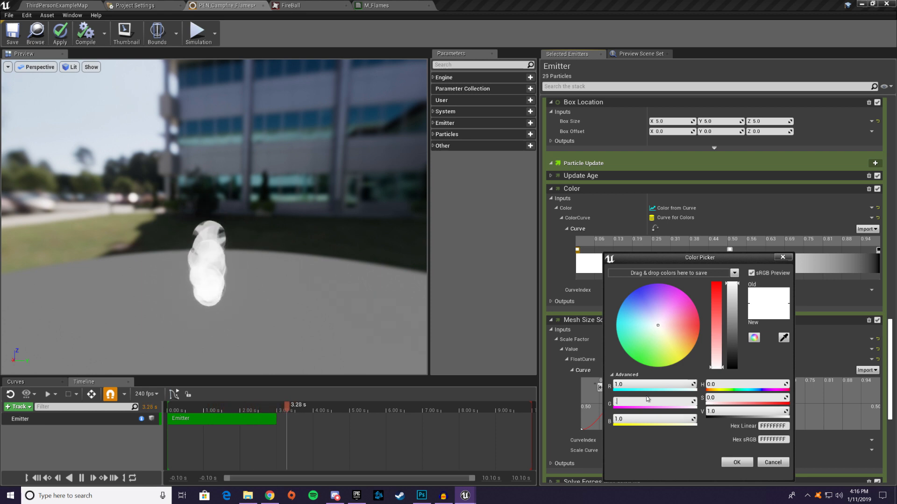
key("Tab")
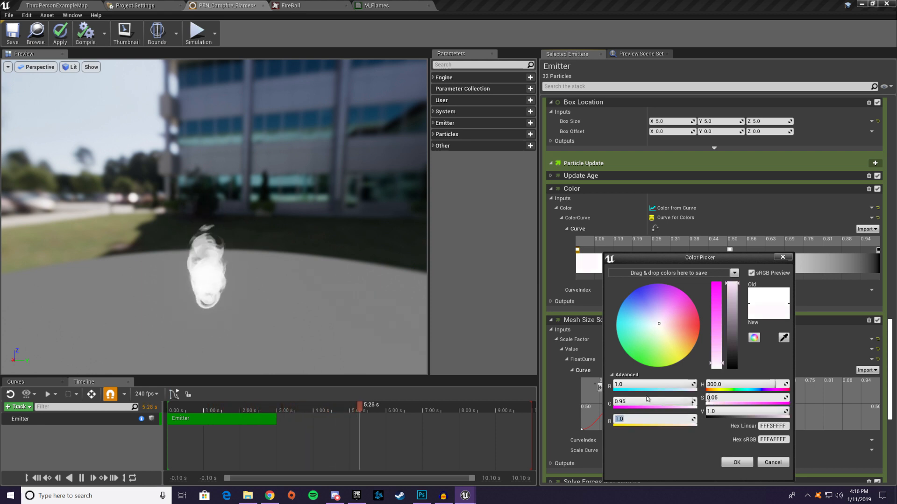
type("0")
key("Return")
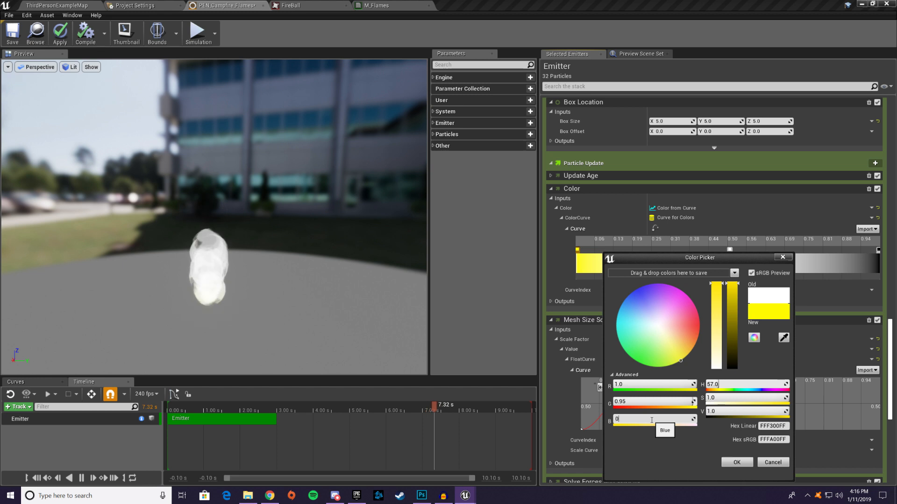
key("Return")
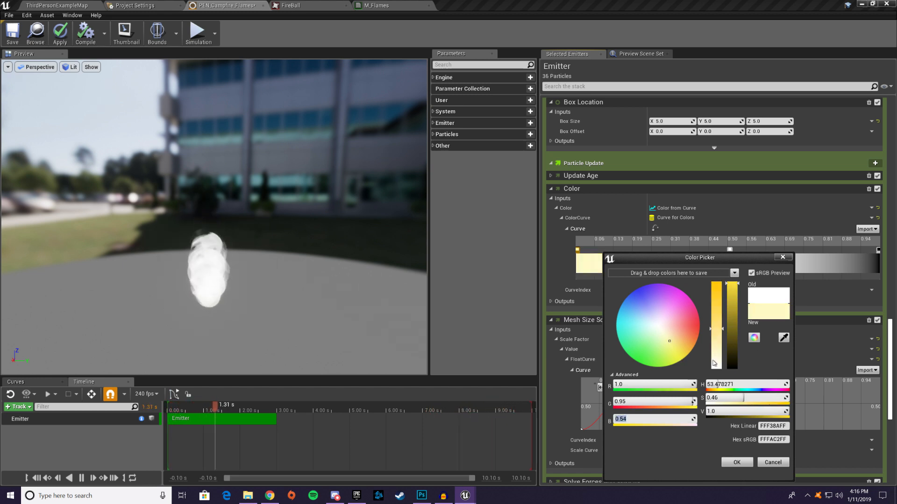
left_click(736, 461)
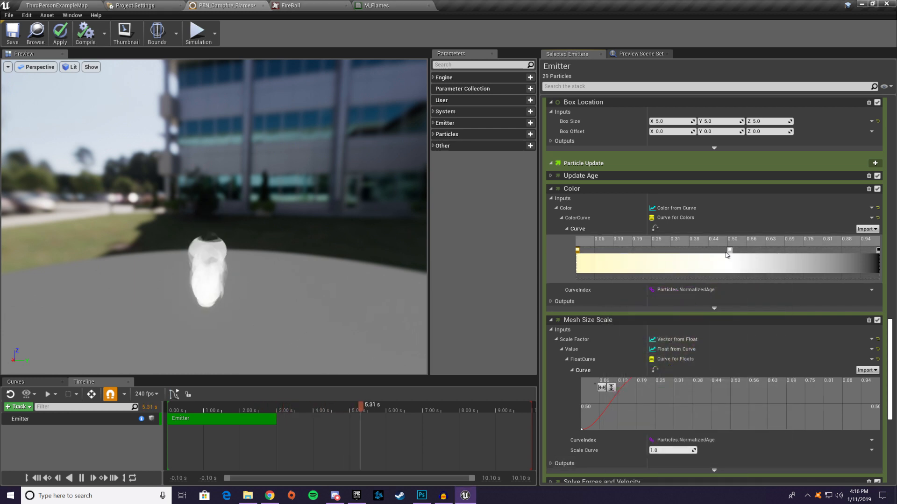
Step: Move the middle color stop to time 0.1 and set its color to R 1, G 0.67 and B 0
left_click_drag(731, 252, 623, 255)
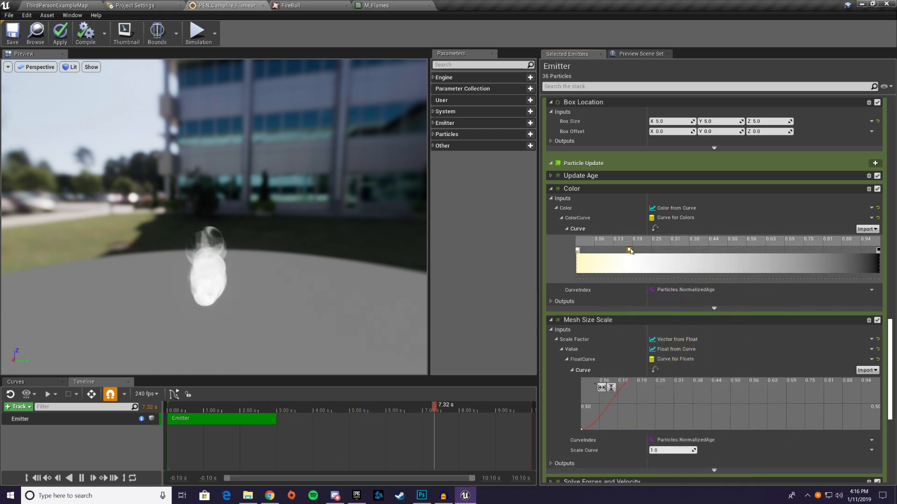
right_click(631, 251)
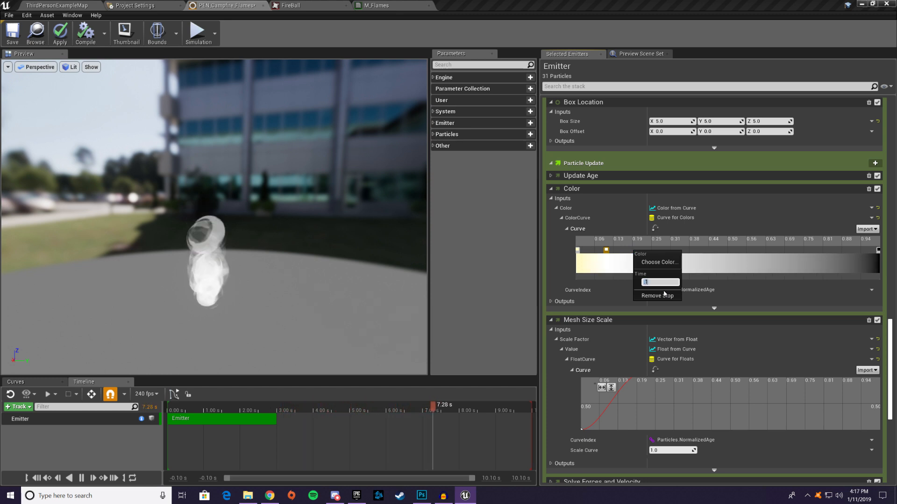
left_click(660, 262)
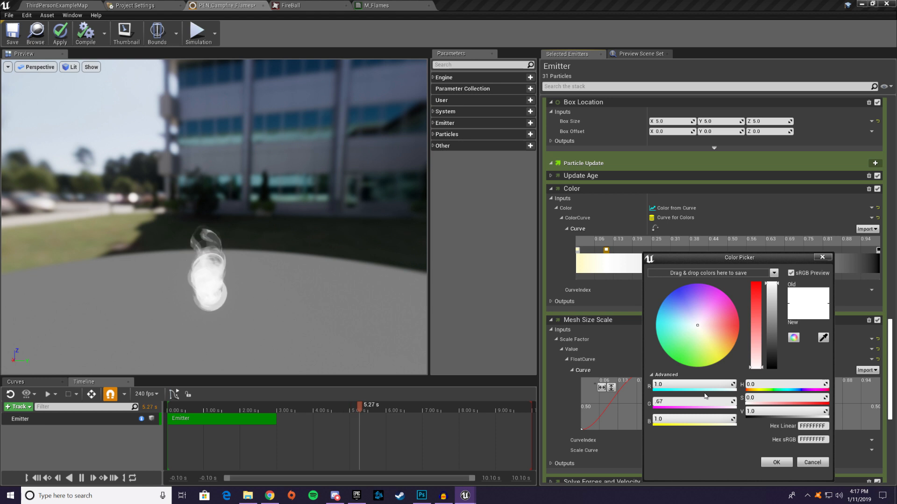
left_click(678, 423)
type("0")
key("Return")
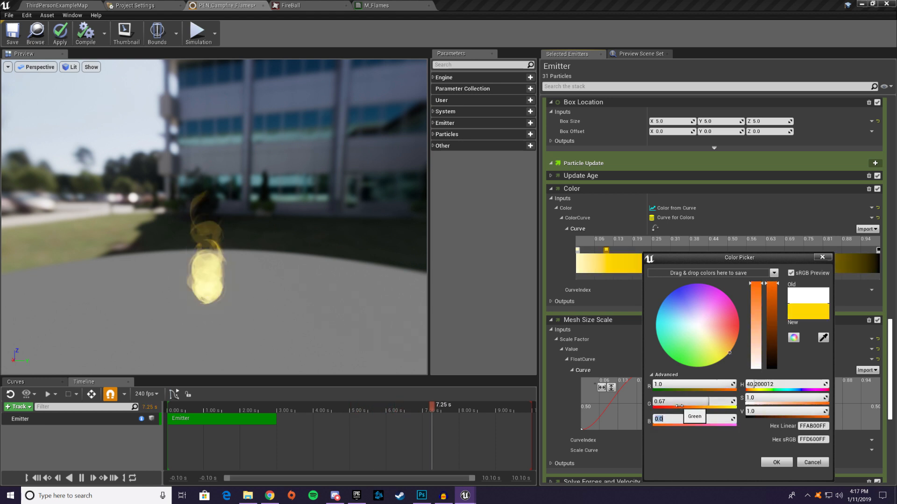
left_click(777, 463)
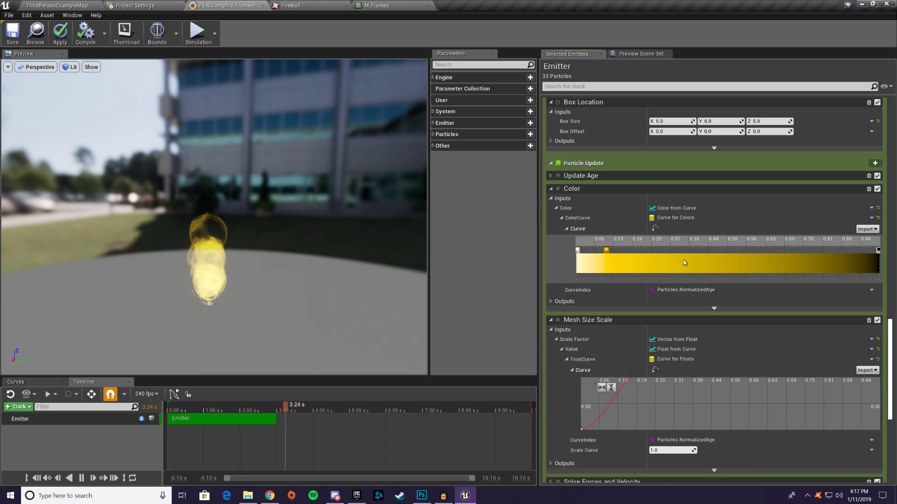
Step: Add a key to all curves between the yellow and black stops of the gradient and remove its alpha stop
right_click(671, 252)
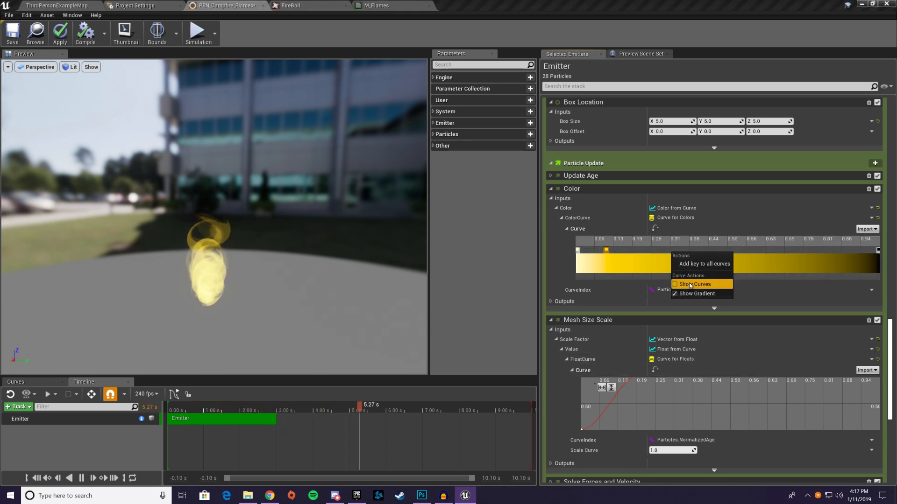
right_click(659, 261)
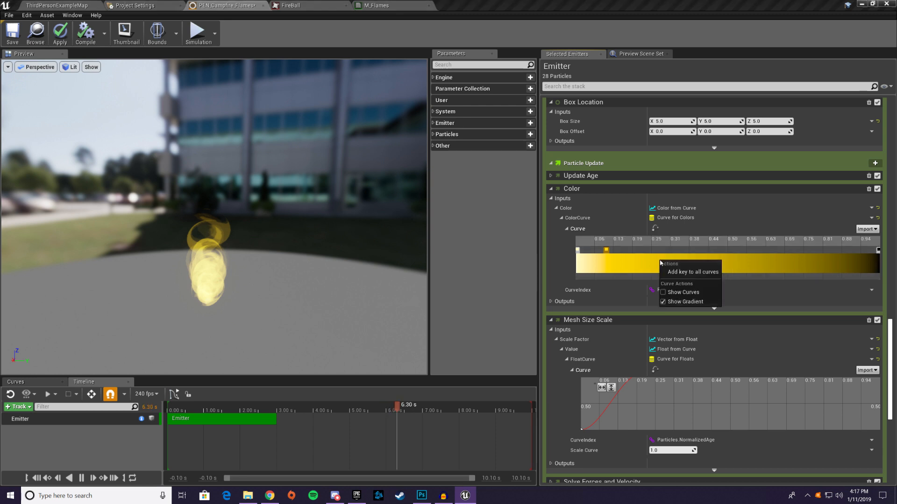
left_click(680, 272)
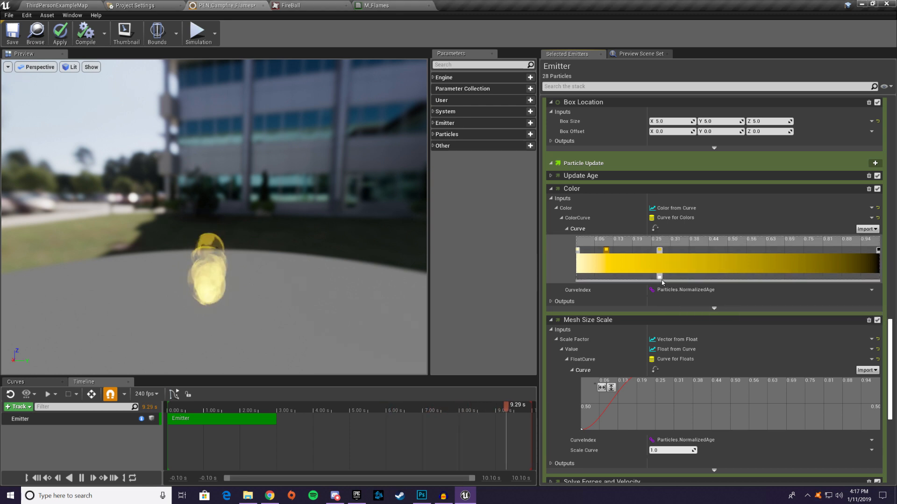
right_click(659, 277)
left_click(685, 325)
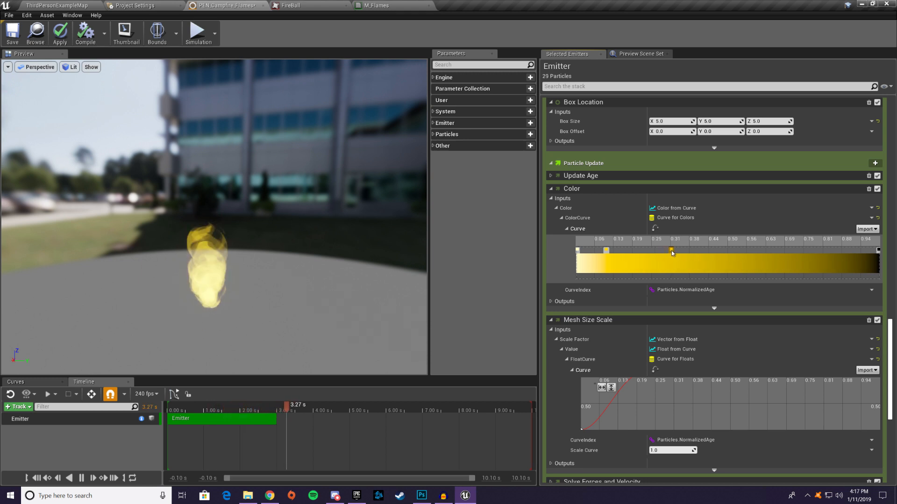
Step: Set the new gradient stop's time to 0.4 and its color to R 1, G 0.025 and B 0
right_click(672, 252)
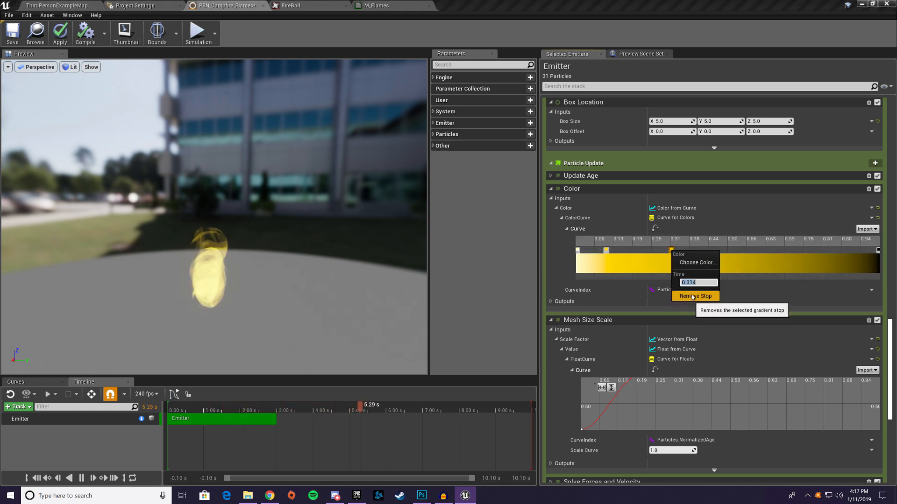
type(".4")
key("Return")
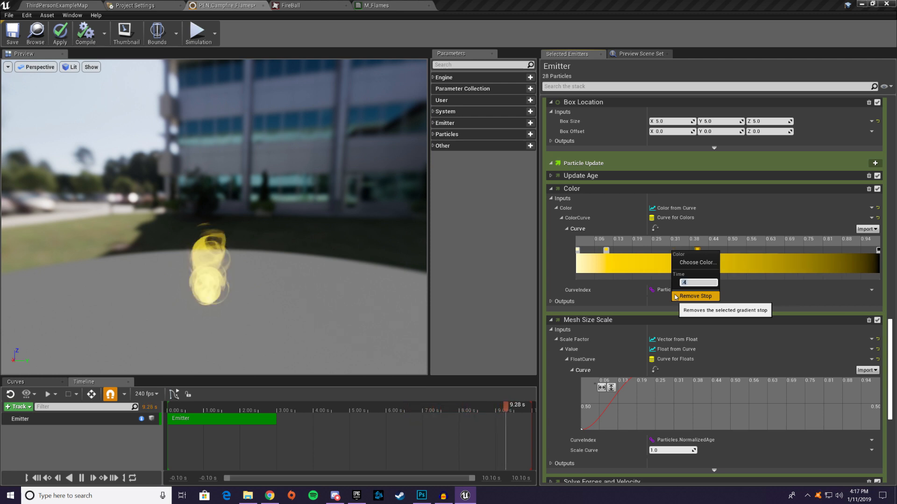
left_click(689, 263)
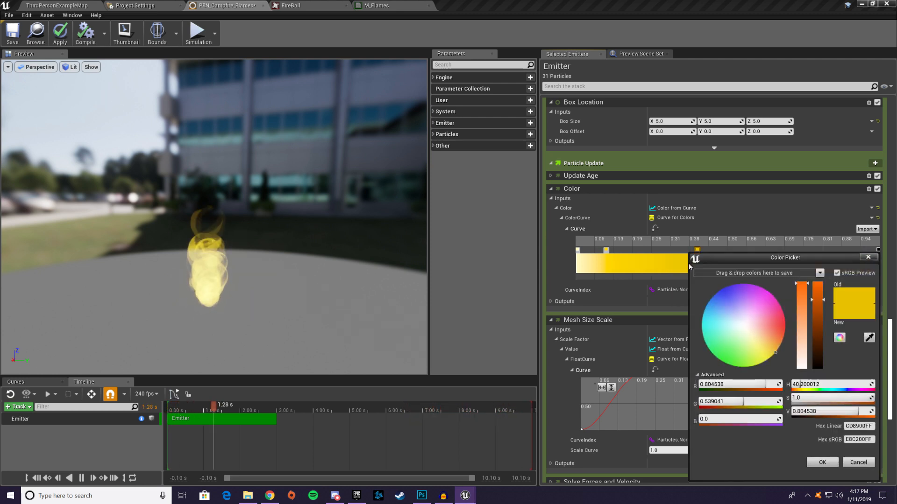
left_click(726, 385)
type("1")
key("Tab")
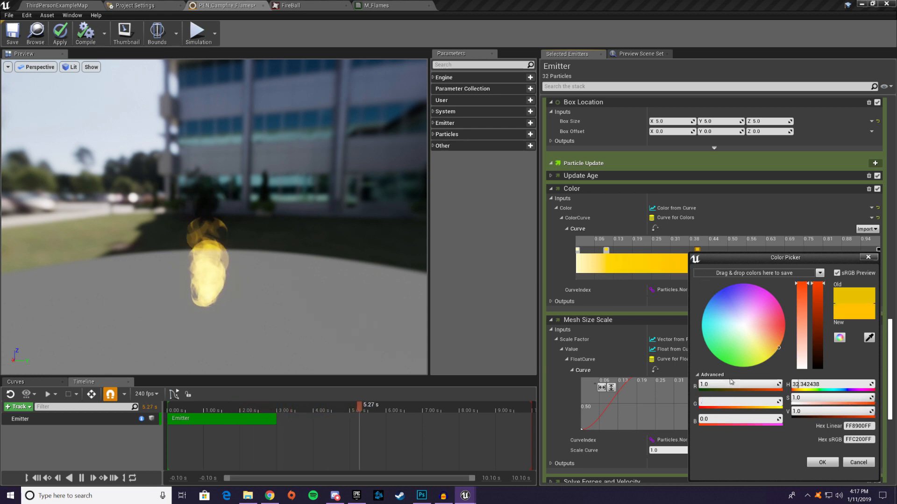
type(".025")
key("Tab")
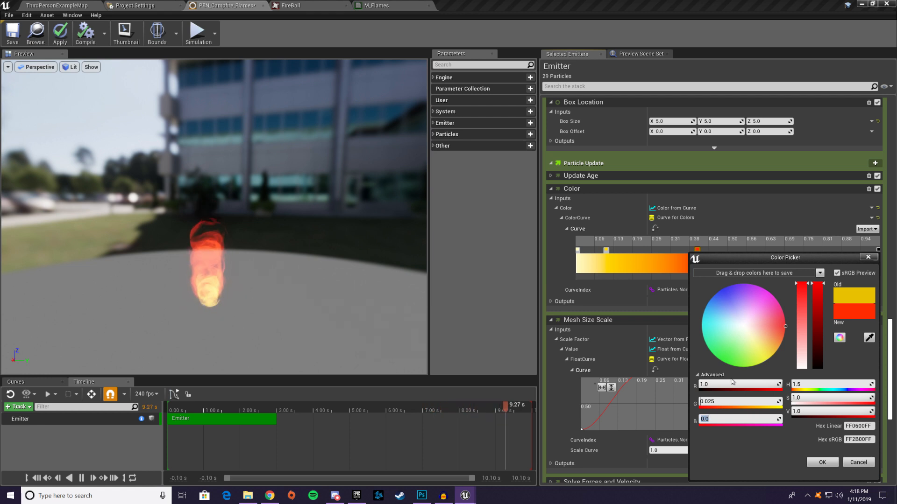
left_click(822, 463)
Step: Turn off Show Environment in the preview scene settings and return to the emitter's module stack
left_click_drag(328, 296, 330, 253)
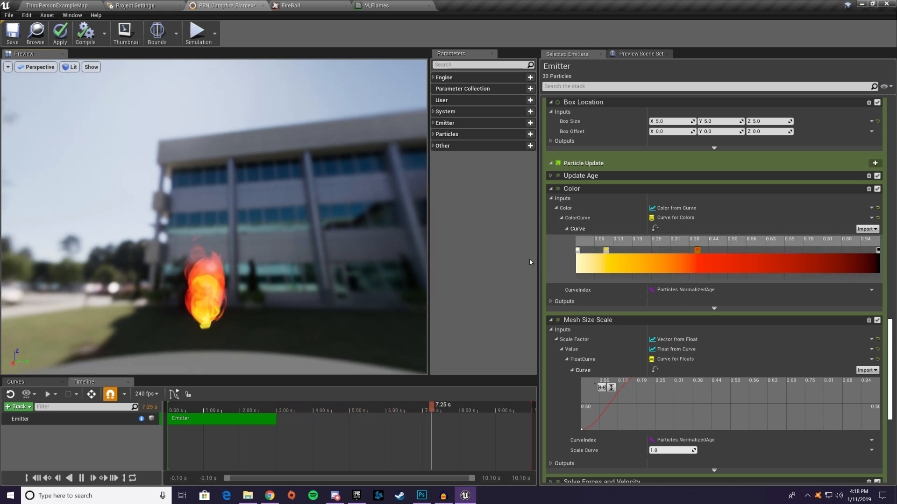
left_click(640, 54)
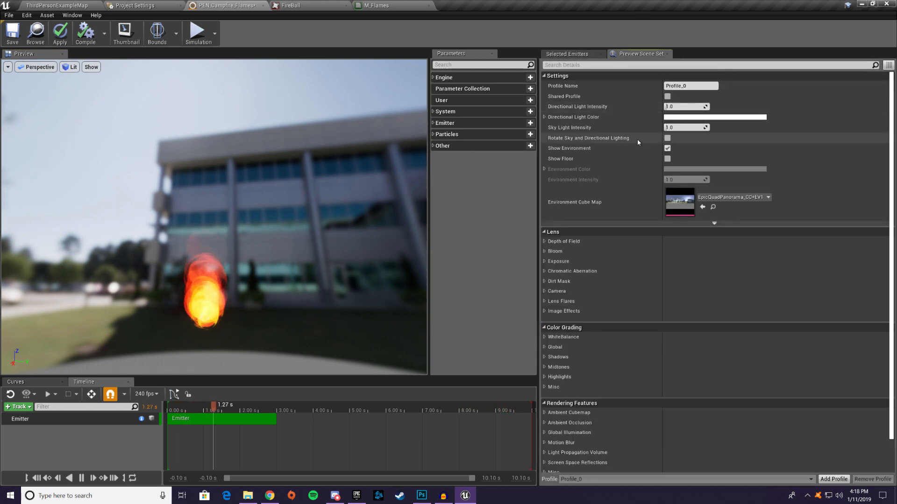
left_click(667, 148)
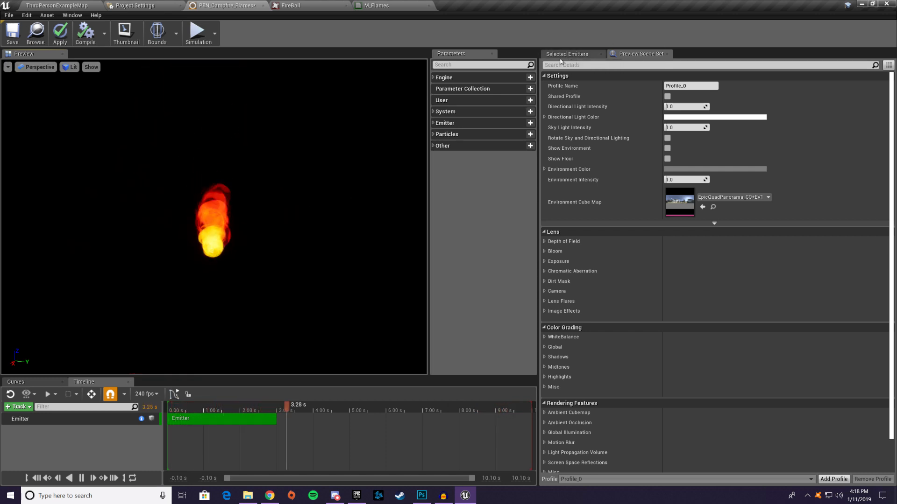
left_click(563, 55)
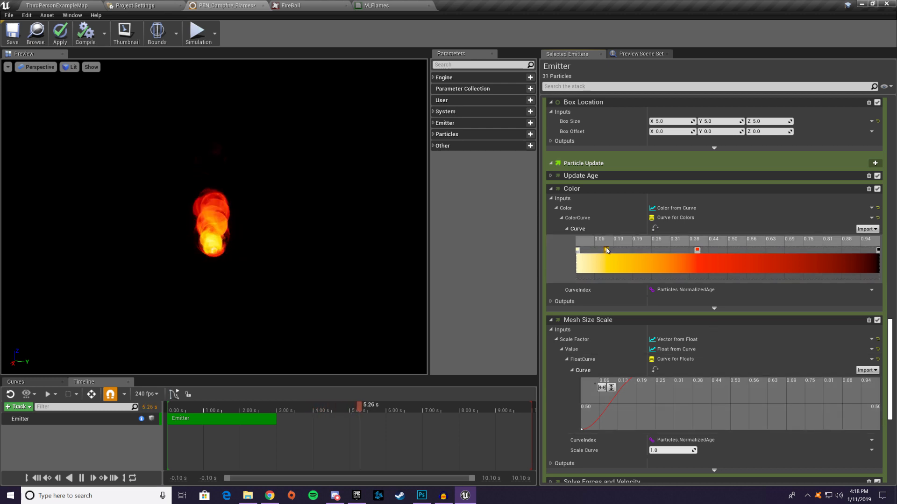
Step: Shift the yellow and red color stops slightly toward the gradient's end, to about 0.12 and 0.42
left_click_drag(607, 250, 615, 250)
left_click_drag(698, 251, 705, 249)
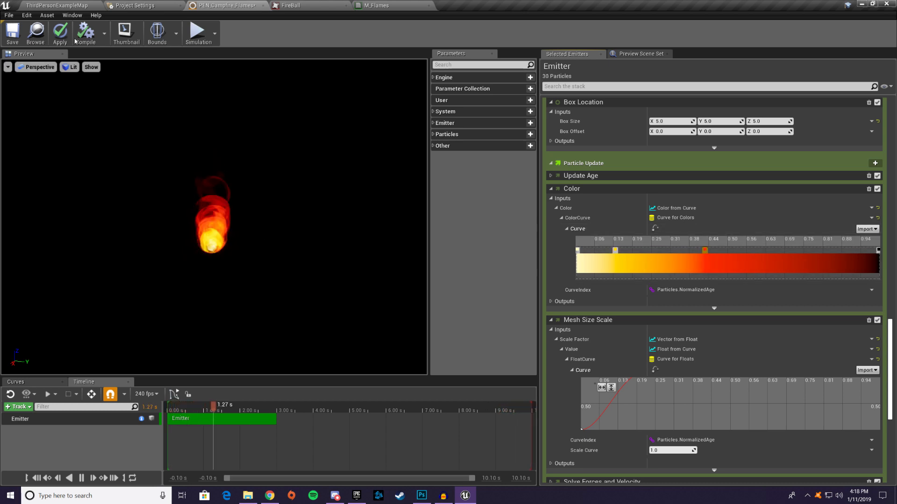
scroll(200, 247, "up", 5)
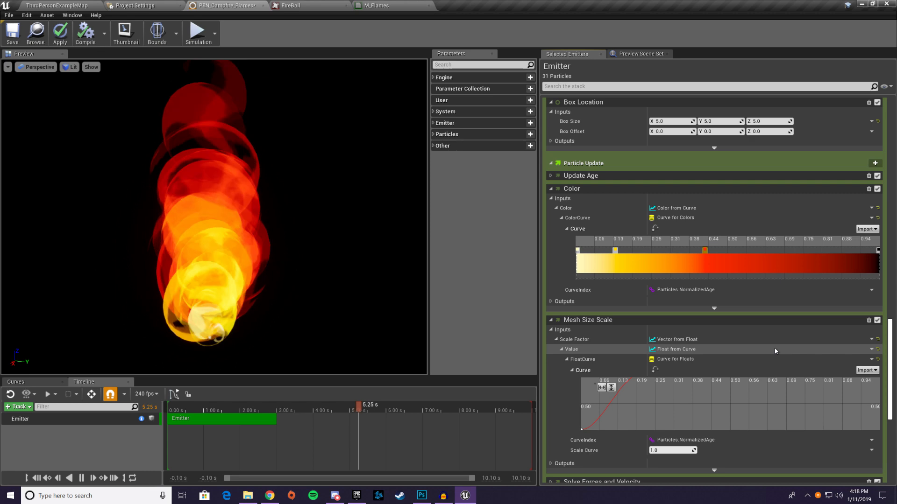
Step: Fit the Mesh Size Scale curve to its full time and value range and inspect its keys, including the time and value of the start key
scroll(715, 347, "down", 5)
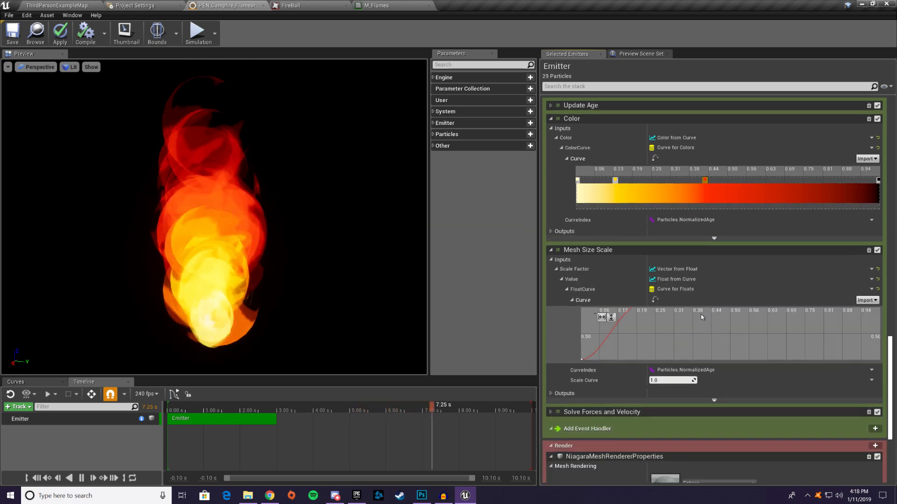
scroll(681, 304, "down", 4)
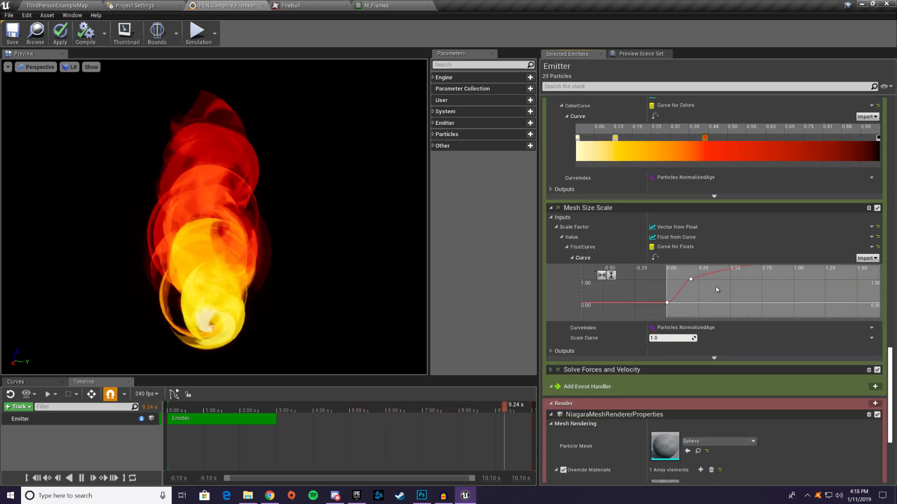
right_click_drag(683, 319, 696, 287)
scroll(696, 287, "down", 3)
left_click(601, 275)
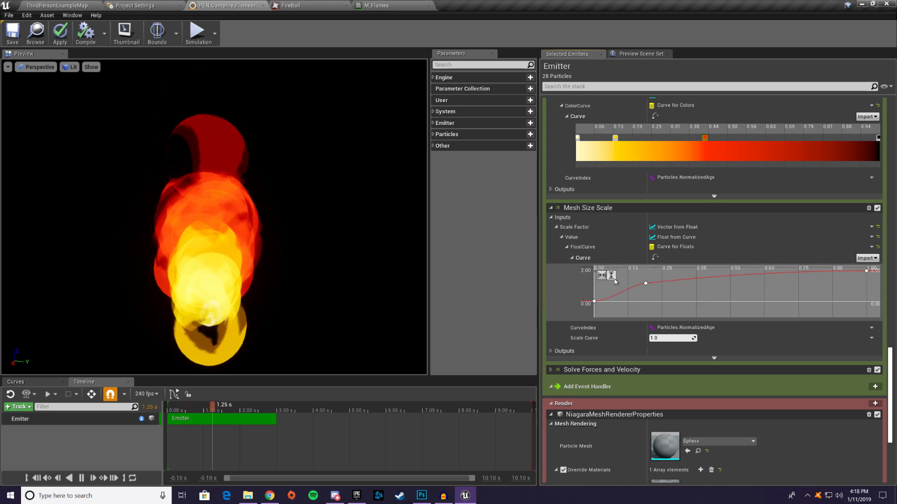
left_click(611, 275)
right_click(675, 295)
left_click(687, 279)
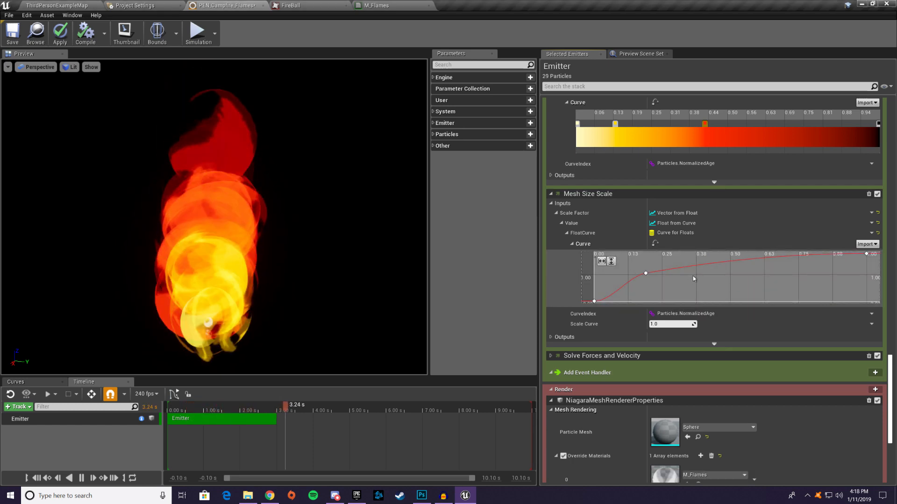
scroll(693, 276, "down", 4)
left_click(637, 294)
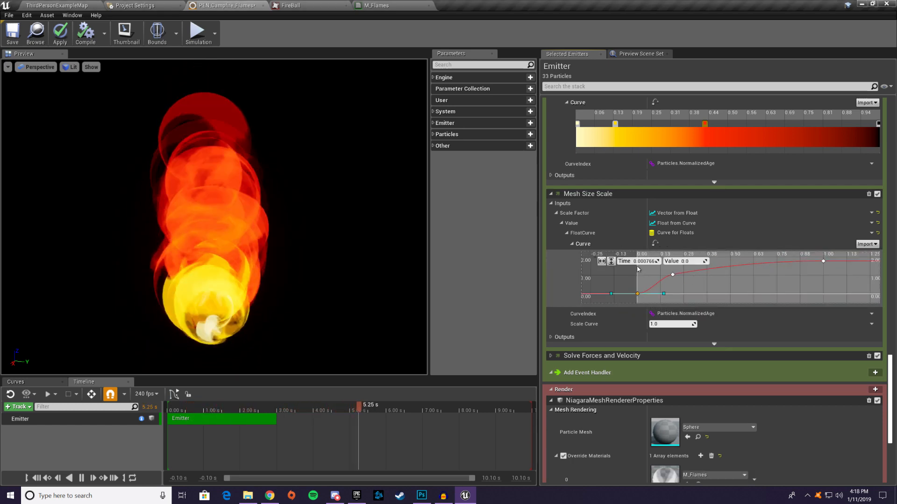
left_click(685, 293)
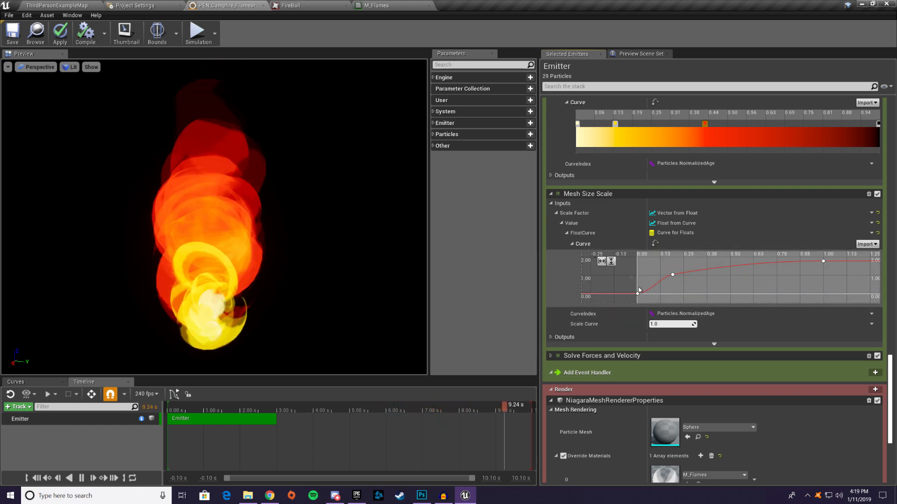
Step: In the Mesh Size Scale curve, set the start key's value to 0.5 and the middle key's time to 0.3
left_click(637, 294)
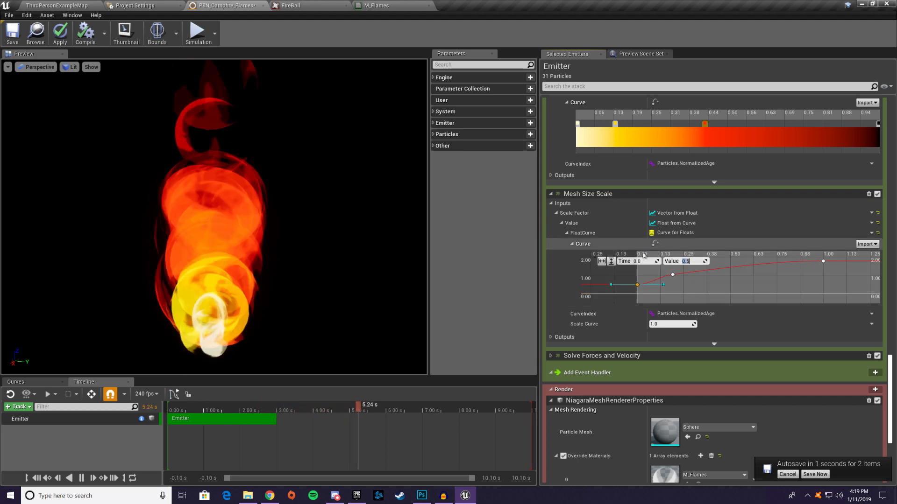
key("Return")
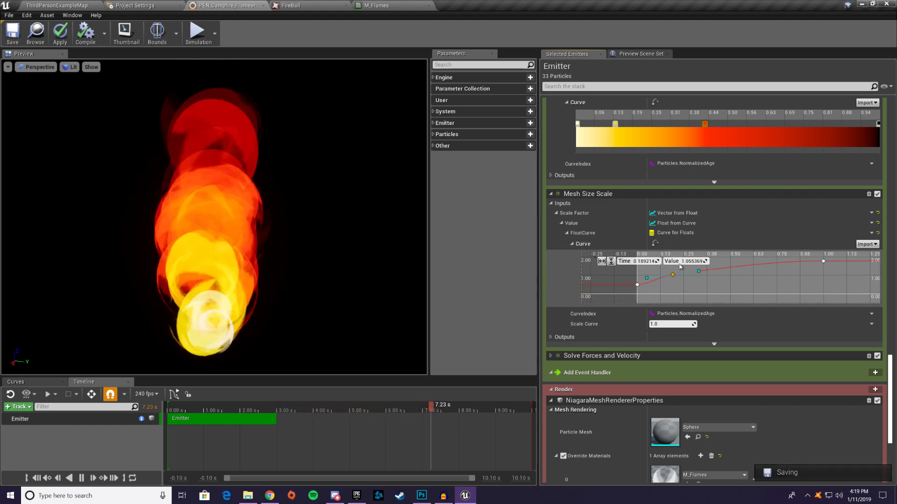
left_click(673, 275)
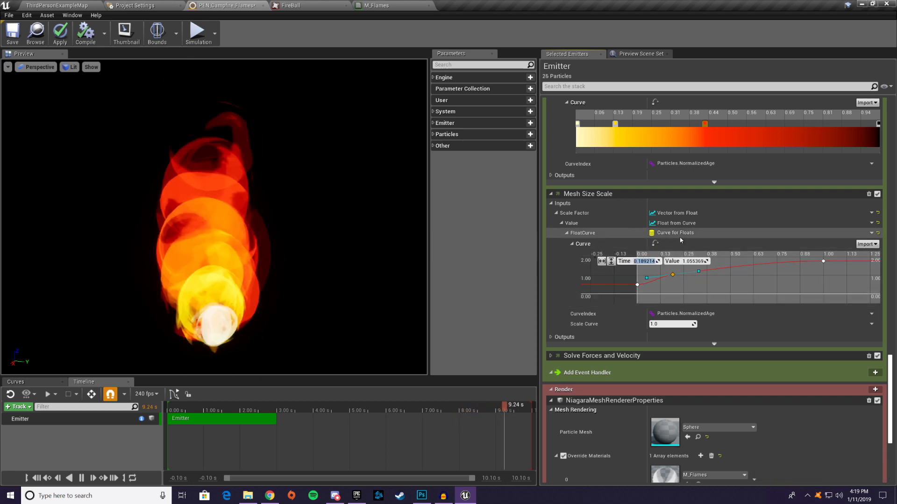
type("0.3")
key("Tab")
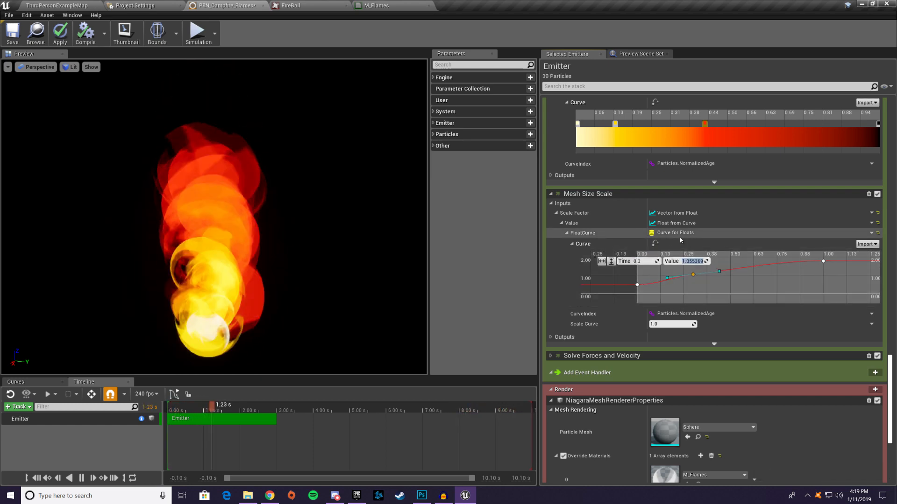
Step: Set the Mesh Size Scale curve's end key to time 1 and value 0
left_click(823, 261)
left_click(646, 262)
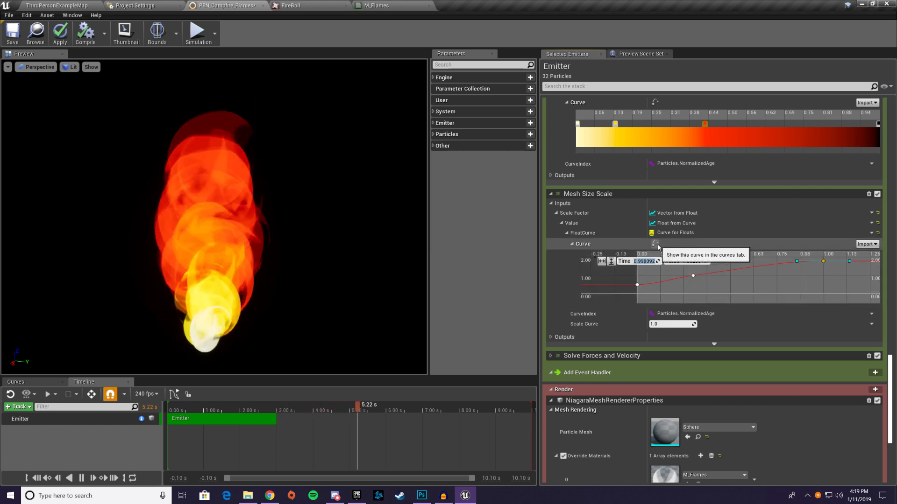
type("1")
key("Tab")
type("2")
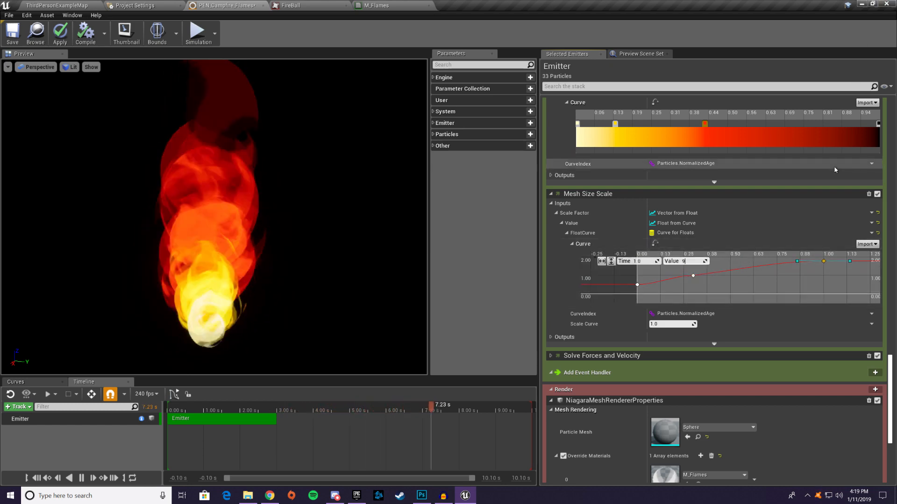
key("Return")
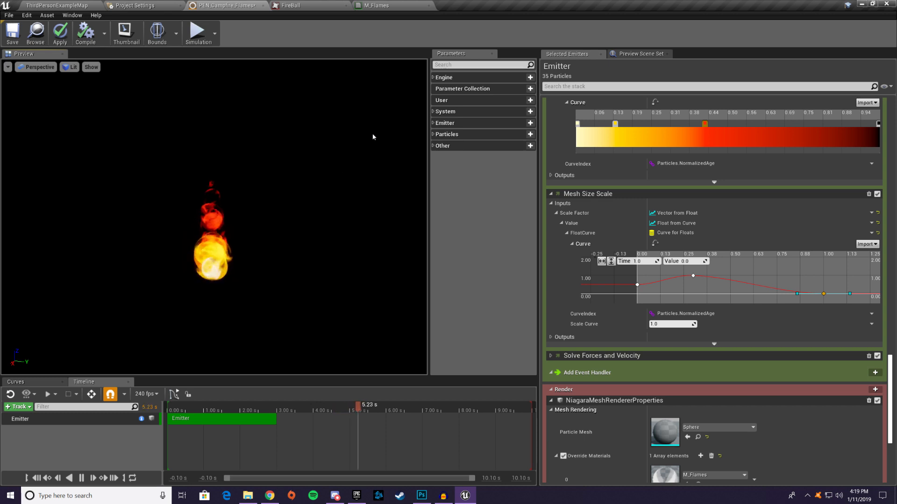
Step: Set the time of the yellow stop in the Color gradient to 0.1
scroll(616, 167, "up", 3)
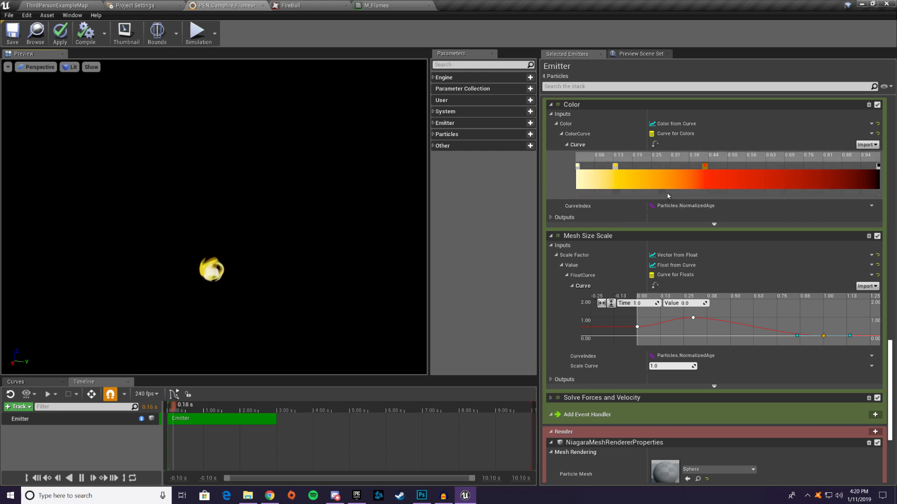
right_click(615, 166)
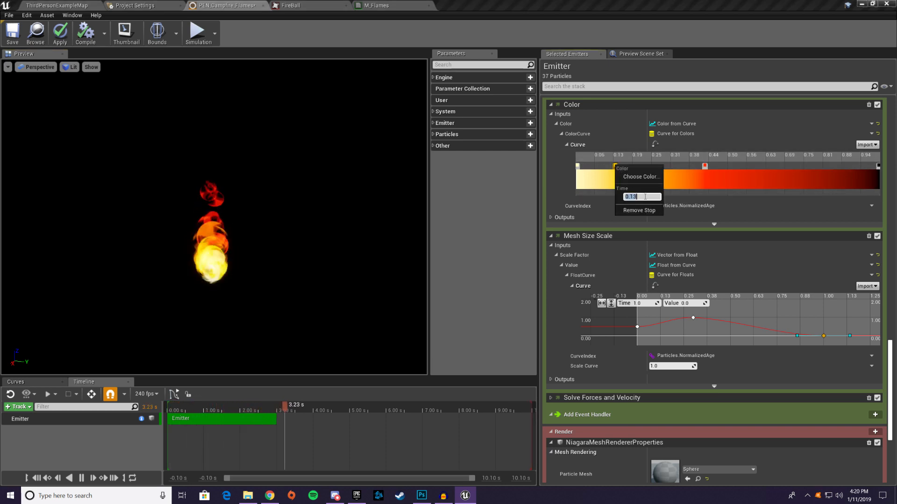
type(".1")
key("Return")
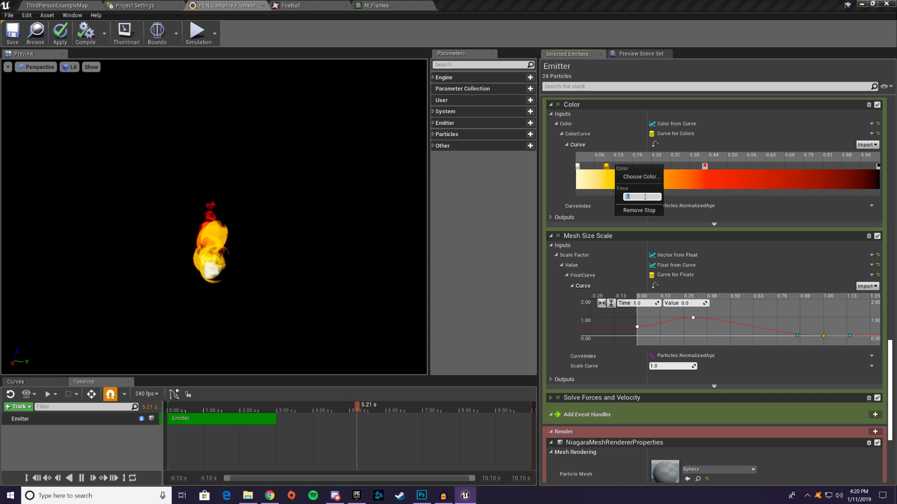
Step: Undo the accidentally added gradient stop and set the red stop's time to 0.4
right_click(704, 163)
right_click(700, 163)
left_click(695, 166)
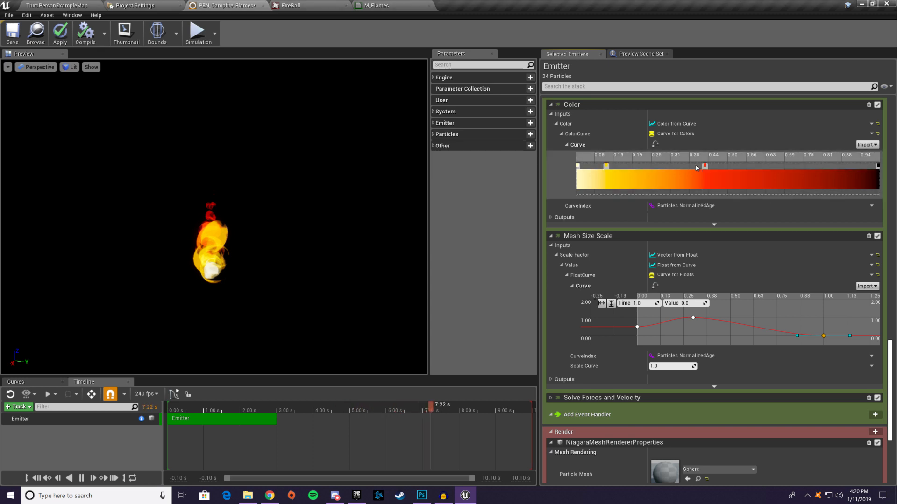
key("ctrl+z")
right_click(705, 166)
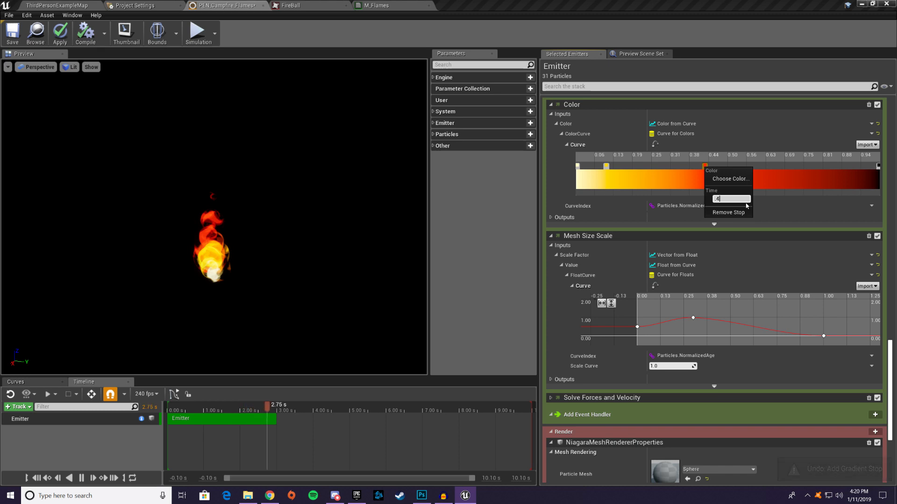
left_click(518, 201)
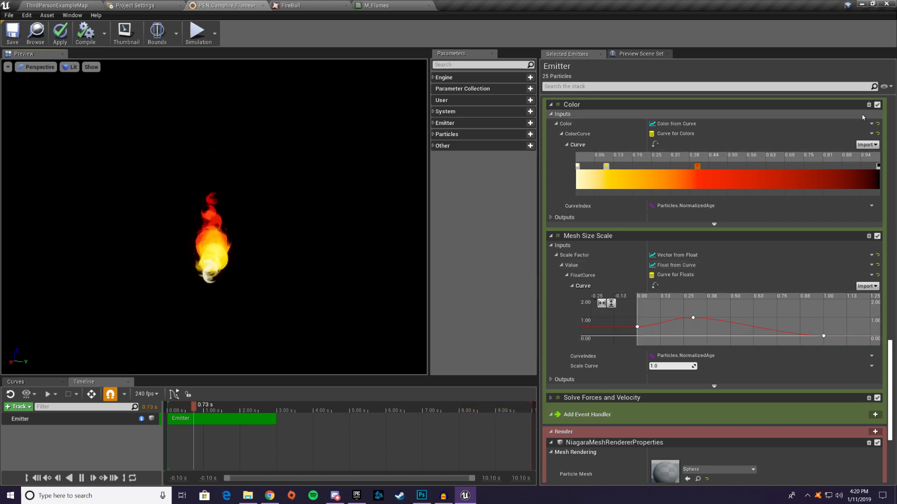
Step: Add a Mesh Rotation Rate module to the Particle Update group
scroll(815, 272, "up", 2)
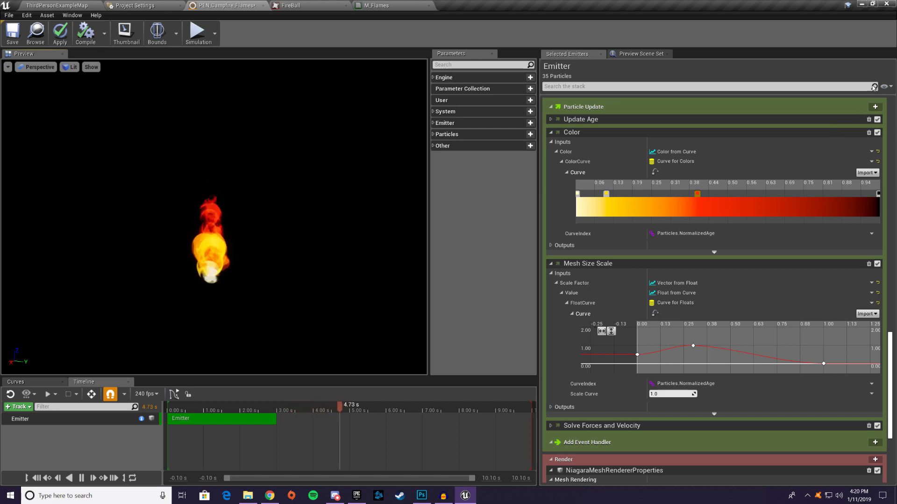
left_click(875, 107)
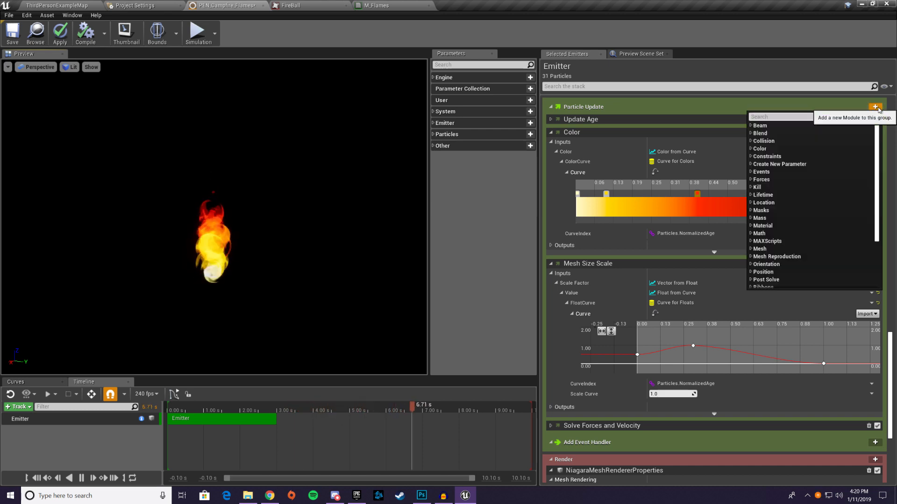
scroll(832, 177, "down", 2)
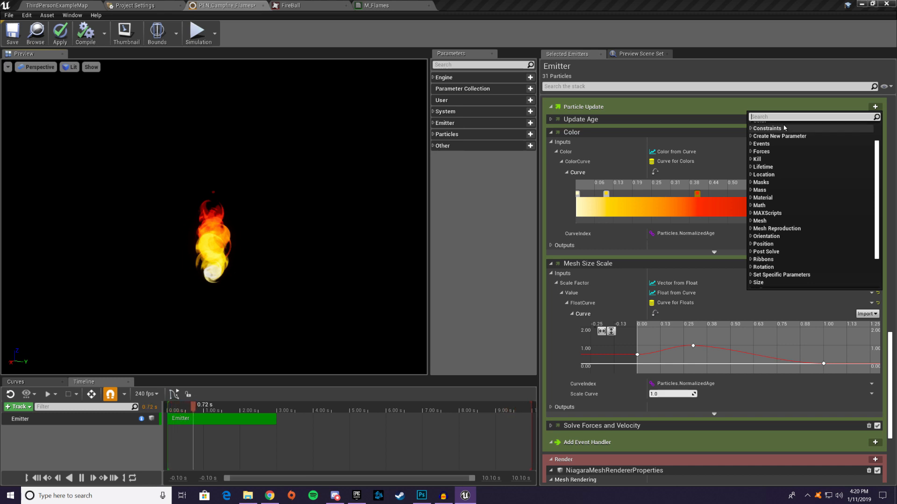
type("rotat")
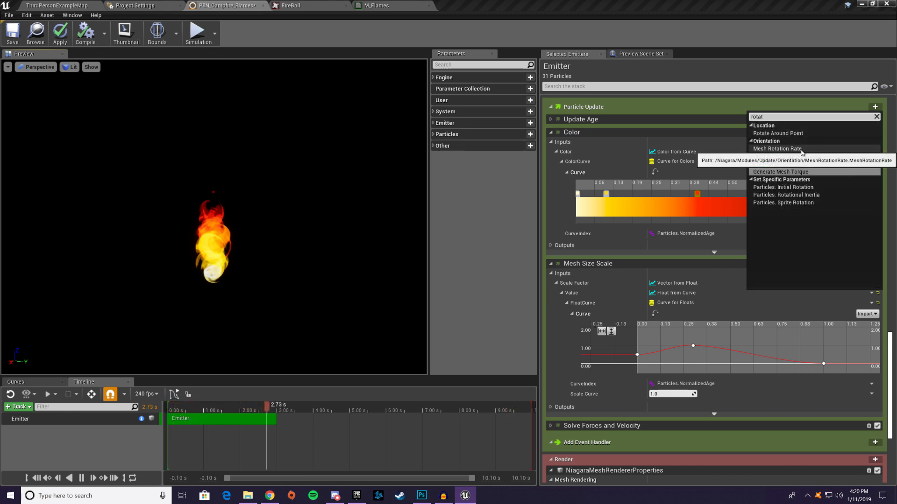
left_click(777, 149)
scroll(698, 237, "down", 10)
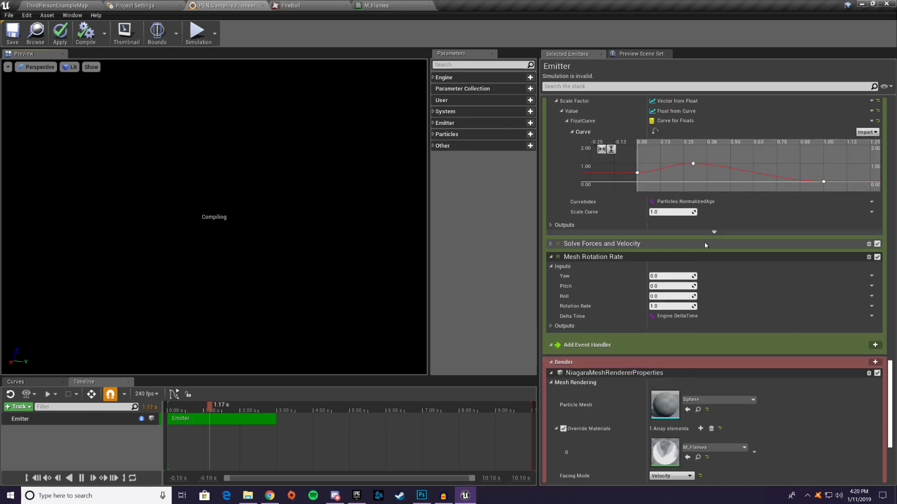
Step: Make the yaw, pitch and roll of Mesh Rotation Rate random by assigning a Uniform Ranged Float to each
scroll(737, 149, "up", 4)
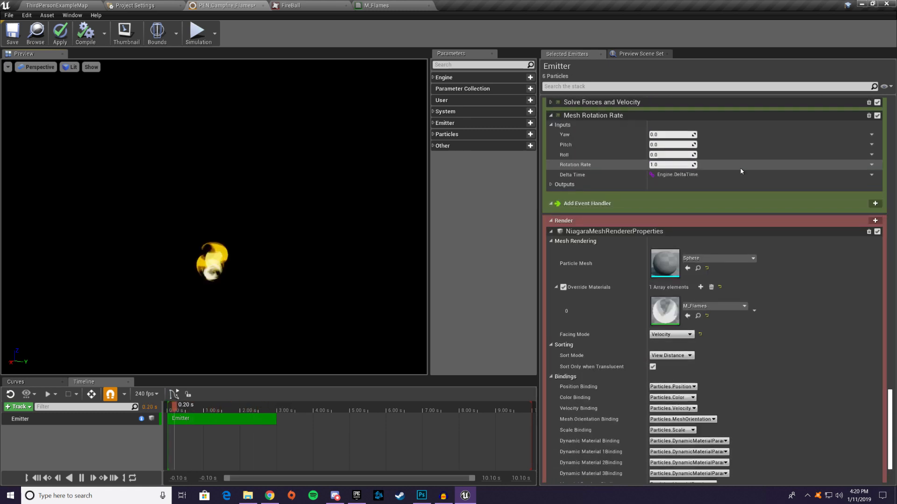
left_click(872, 204)
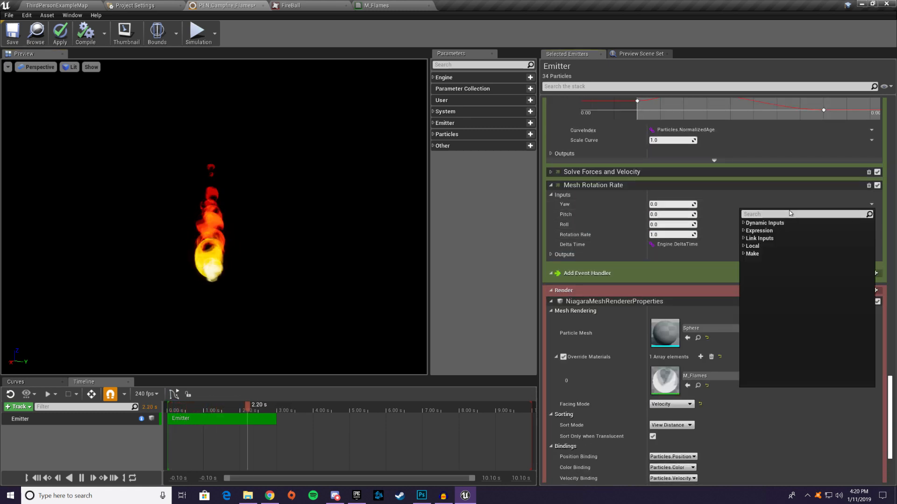
type("ra")
left_click(774, 292)
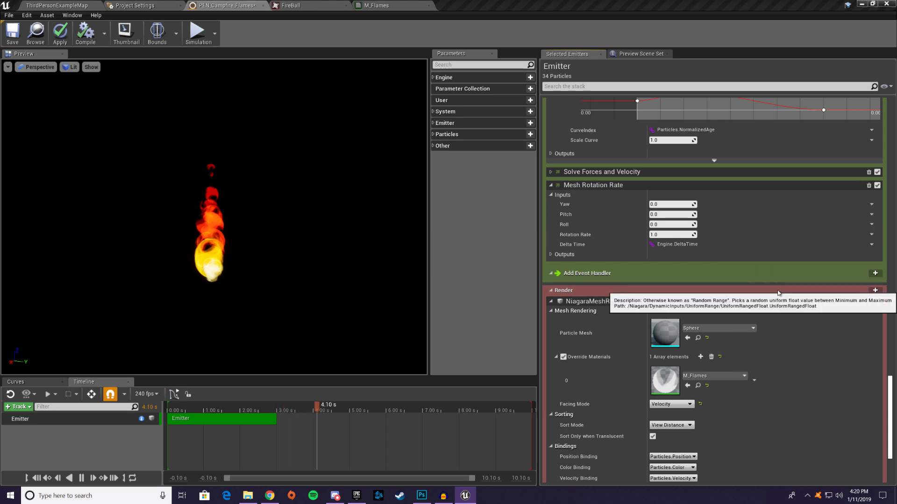
left_click(872, 236)
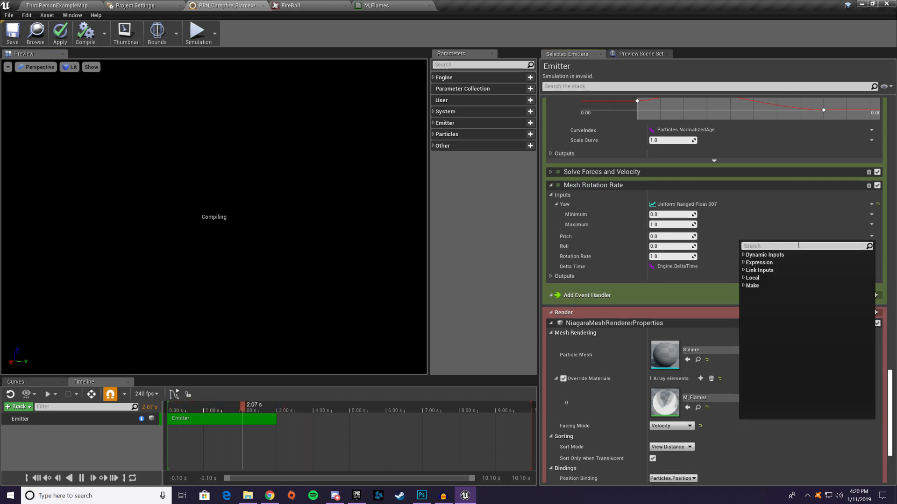
type("ra")
left_click(784, 324)
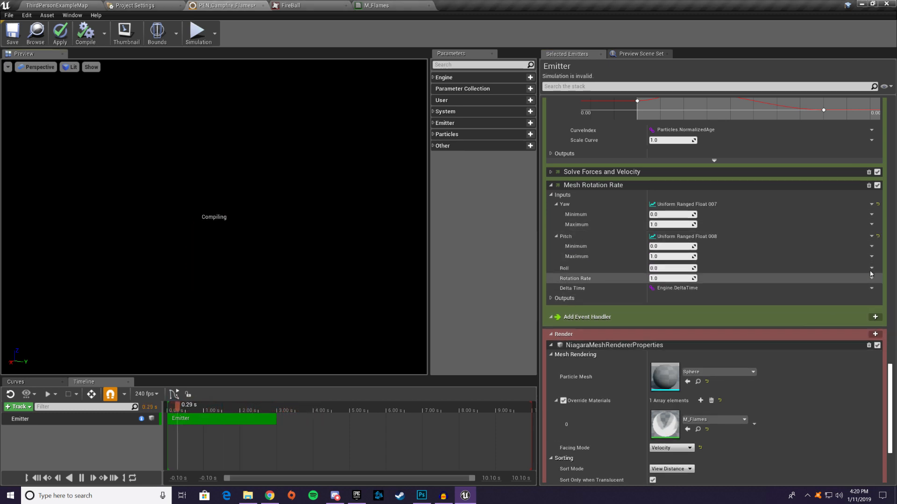
left_click(871, 268)
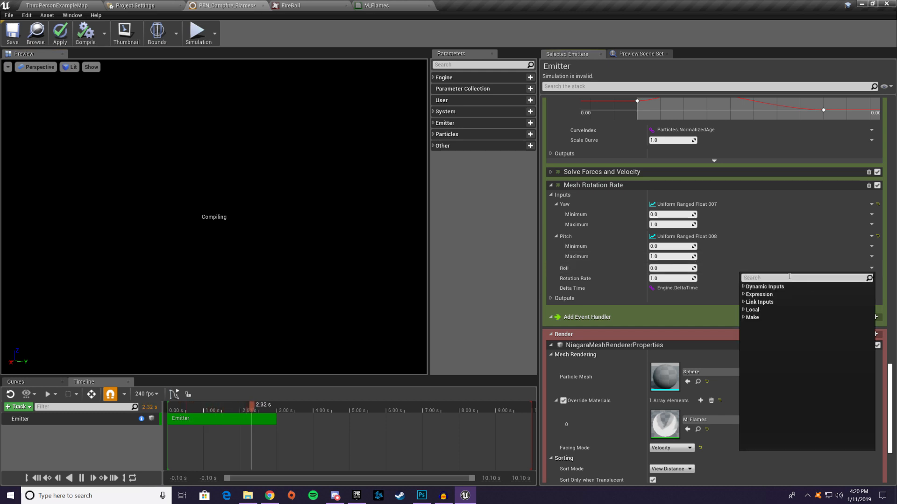
type("ra")
left_click(778, 357)
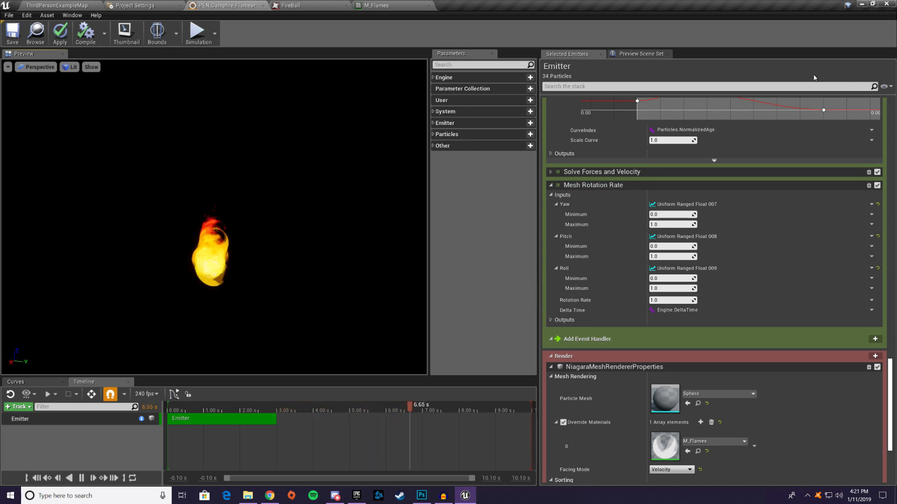
Step: Review the Particle Spawn modules and the types offered for a new variable in Set Variables
scroll(735, 175, "up", 10)
scroll(802, 167, "up", 10)
scroll(794, 206, "up", 5)
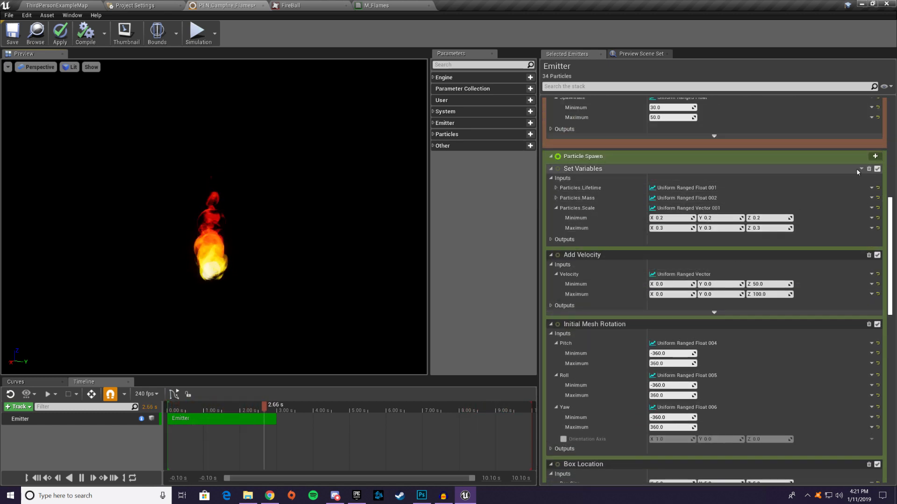
mouse_move(856, 188)
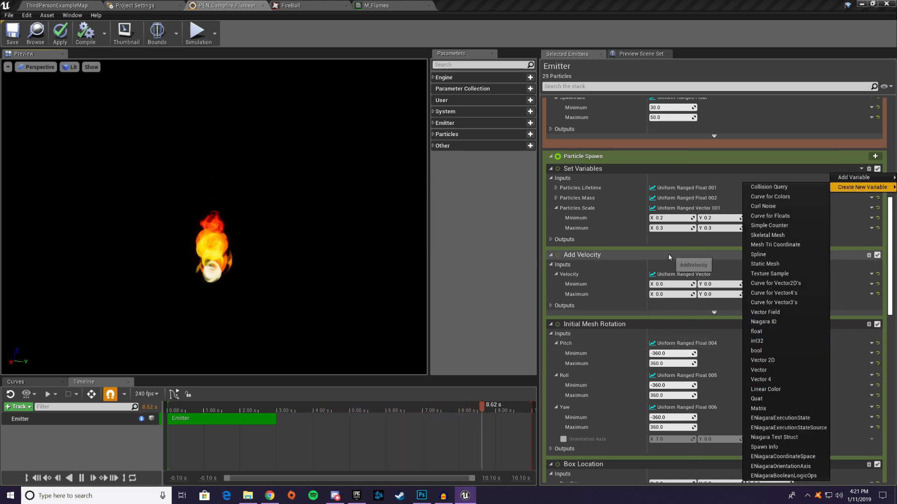
scroll(671, 234, "down", 3)
left_click(604, 183)
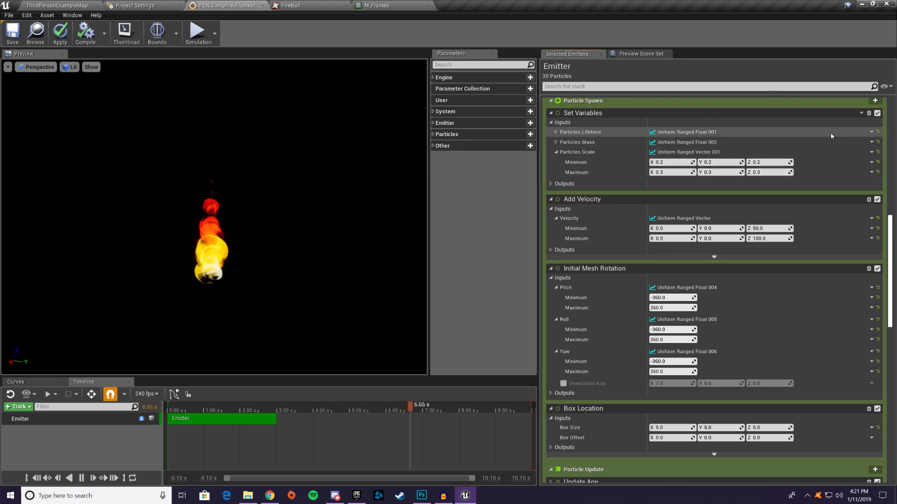
Step: In Mesh Rotation Rate, set the yaw, pitch and roll maximums to 180 and the Rotation Rate to 1
scroll(653, 249, "down", 3)
scroll(654, 248, "down", 15)
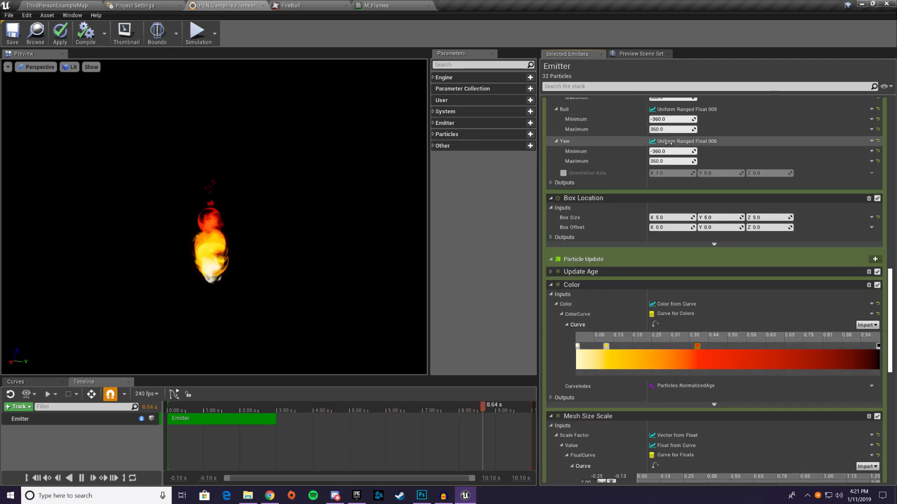
scroll(617, 262, "down", 12)
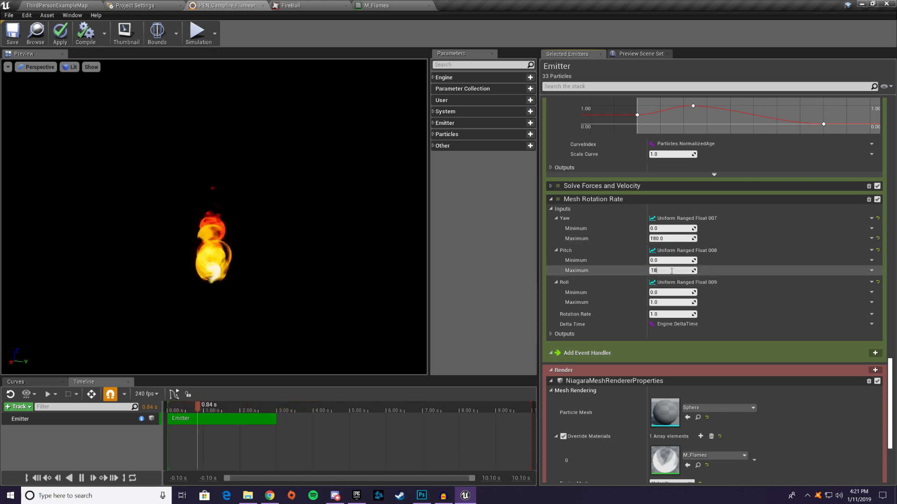
left_click(655, 318)
type("1")
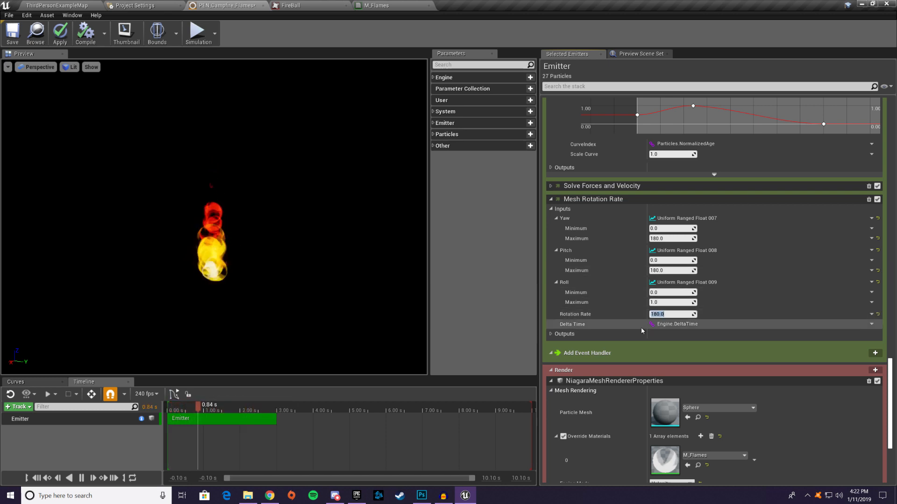
left_click(673, 302)
type("180")
key("Return")
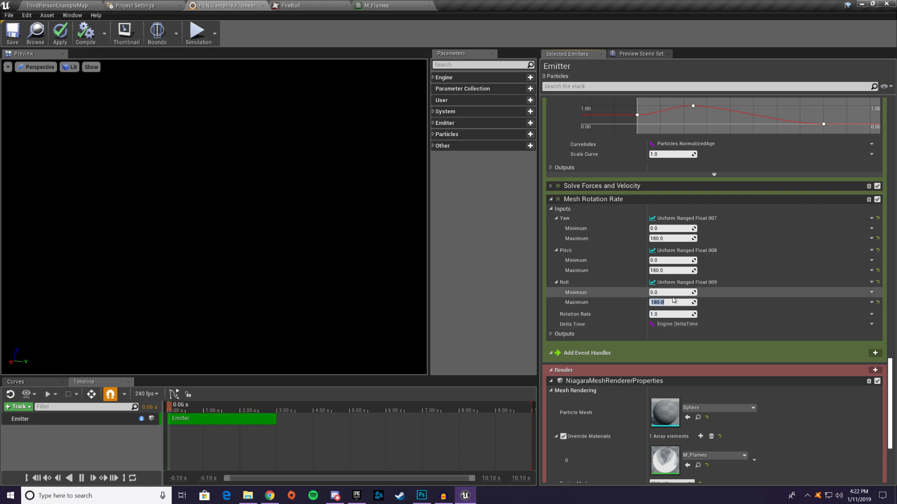
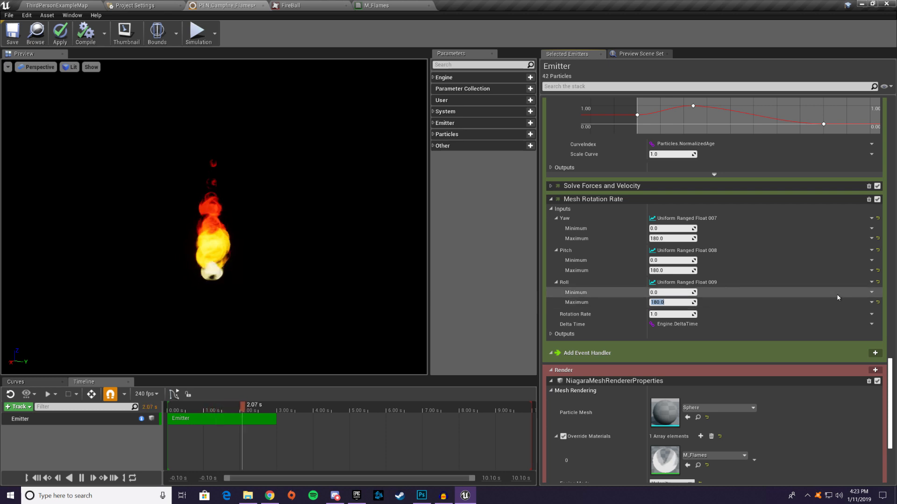
scroll(711, 278, "up", 4)
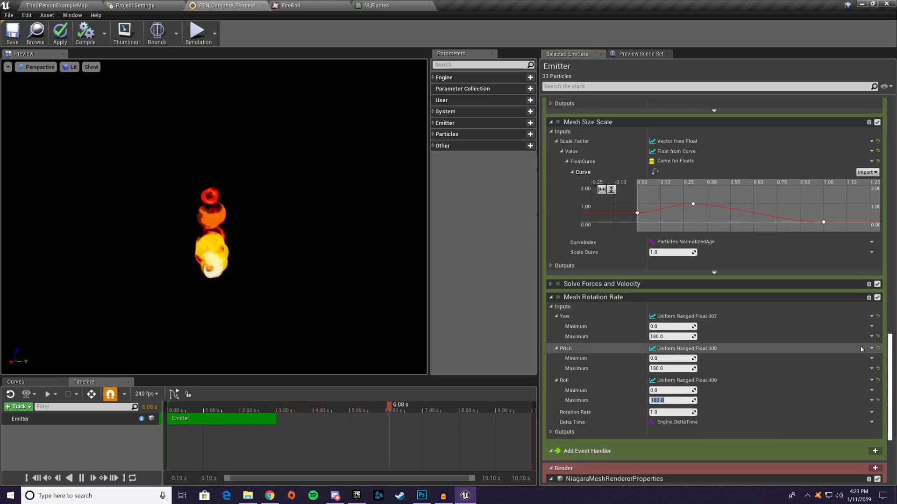
scroll(809, 284, "down", 5)
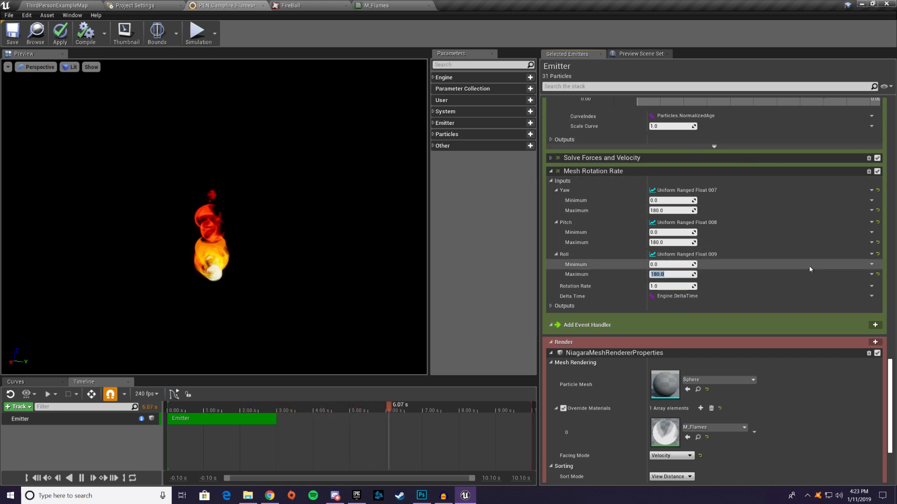
Step: Inspect the rotating flame particles in the preview and save the campfire flames emitter
scroll(810, 278, "down", 3)
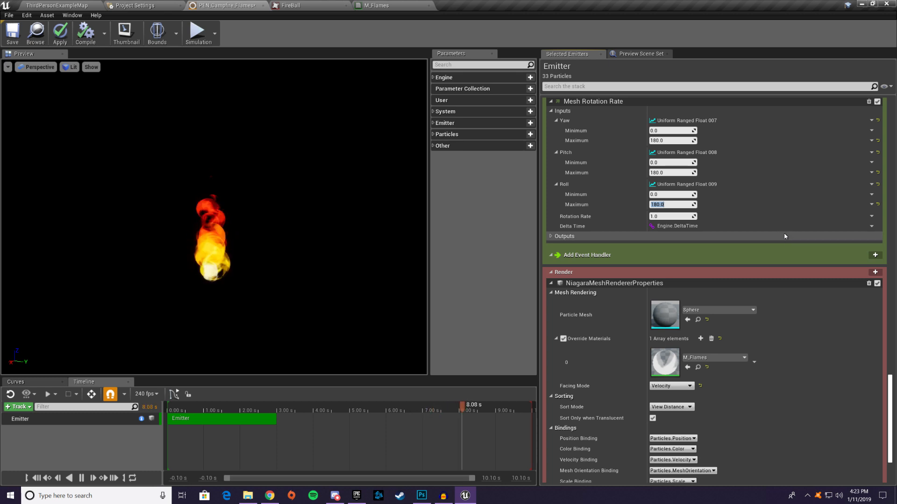
left_click_drag(327, 250, 416, 208)
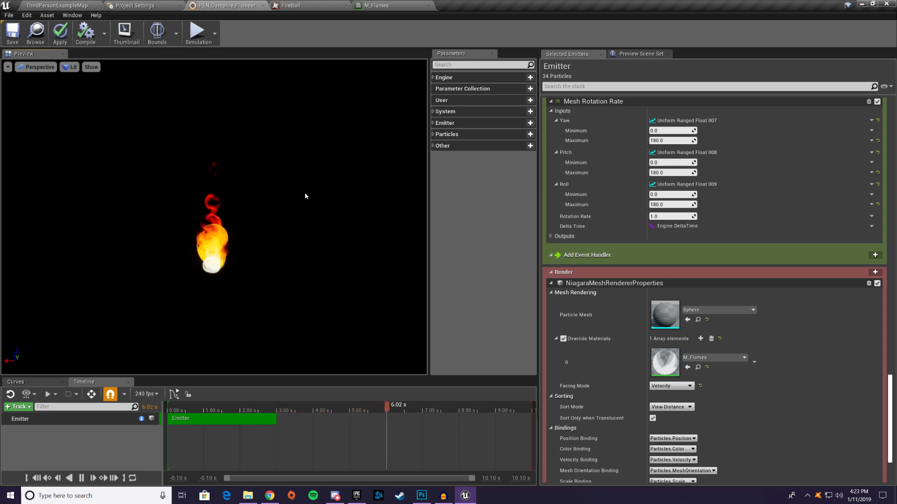
left_click(23, 44)
Step: Create a Niagara System from the PEN_Campfire_Flames emitter in the Campfire folder and name it PSN_Campfire
left_click(43, 10)
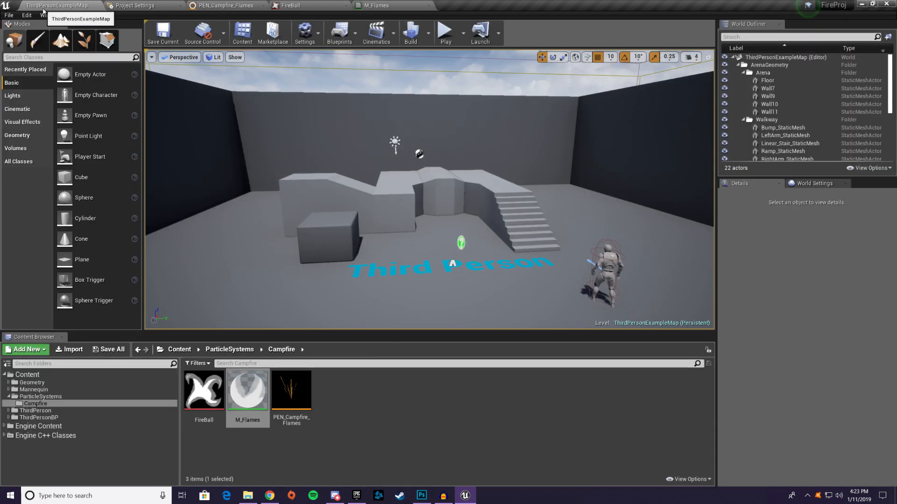
right_click(301, 398)
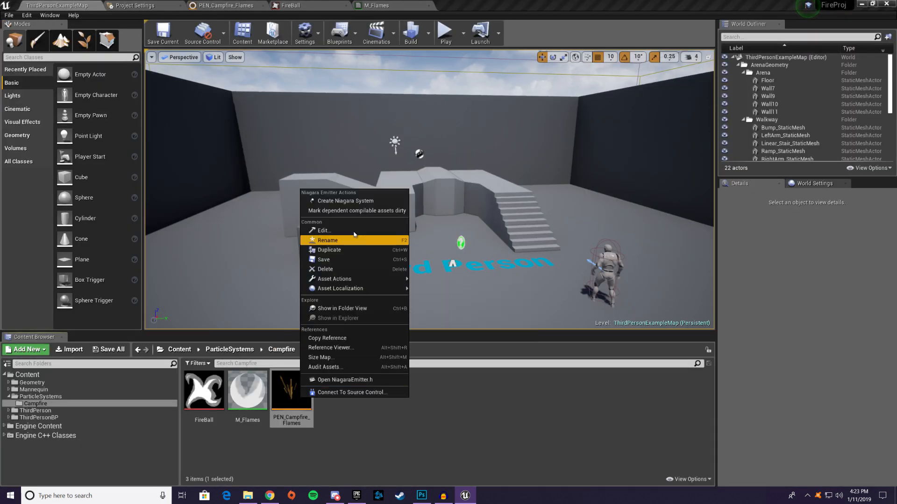
left_click(347, 202)
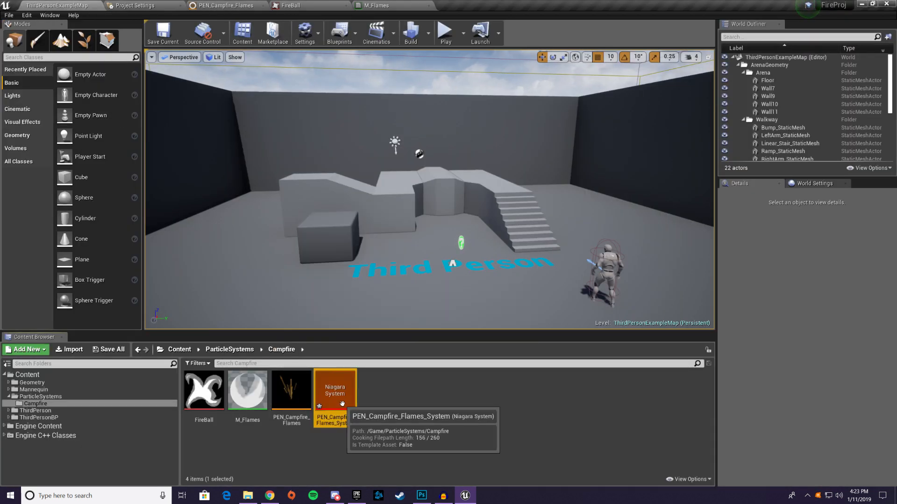
right_click(343, 402)
left_click(370, 247)
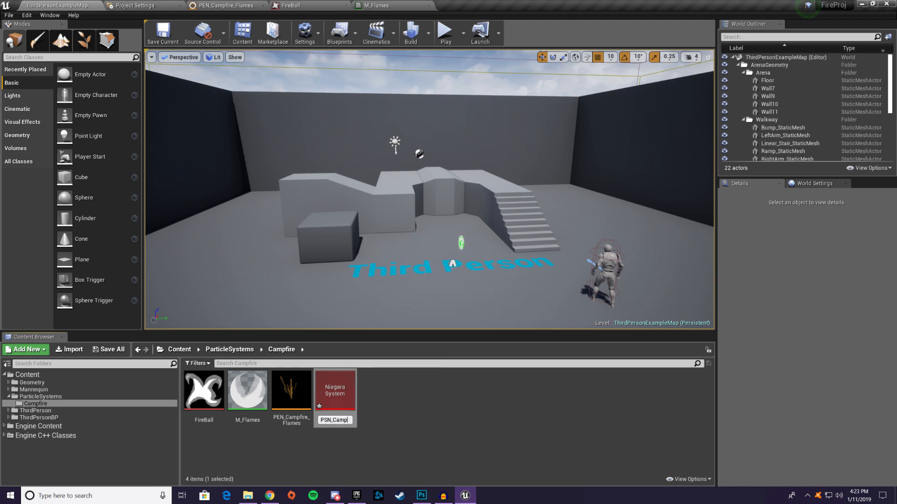
key("Return")
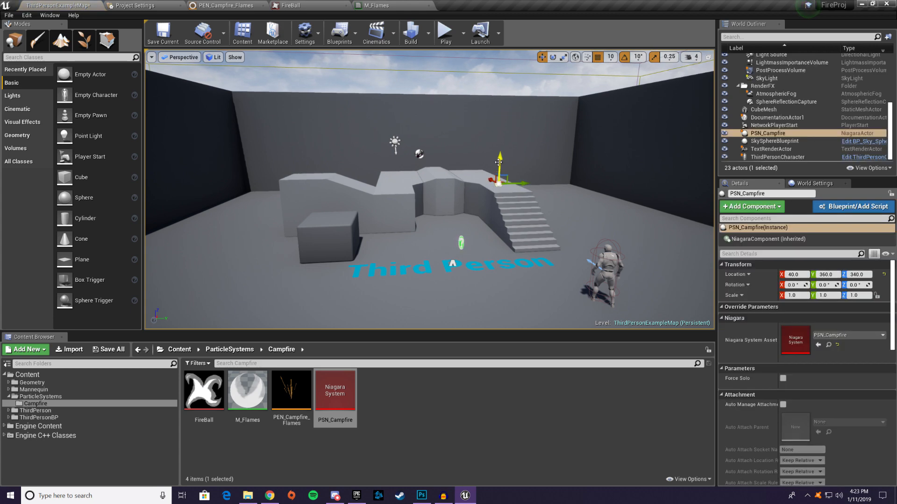
Step: Open the PSN_Campfire system, return to the level and examine the flame up close above the stairs
double_click(336, 390)
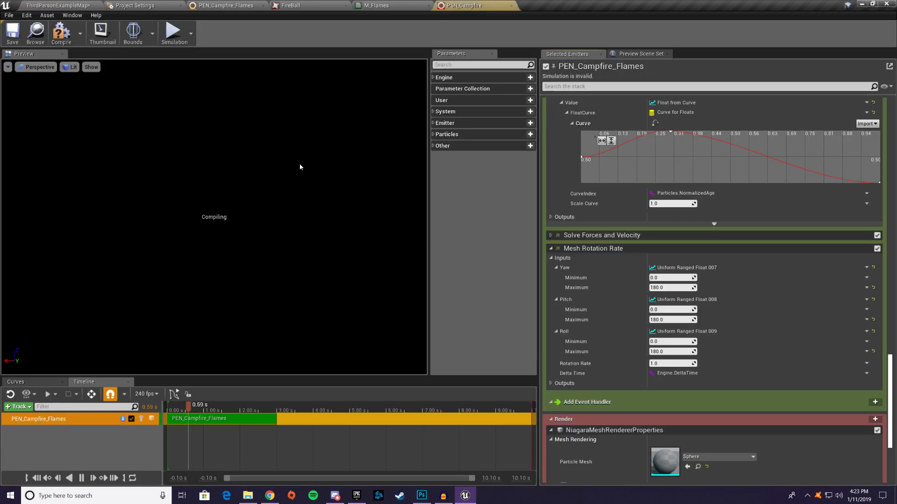
left_click(42, 5)
right_click_drag(430, 187, 318, 196)
key("w")
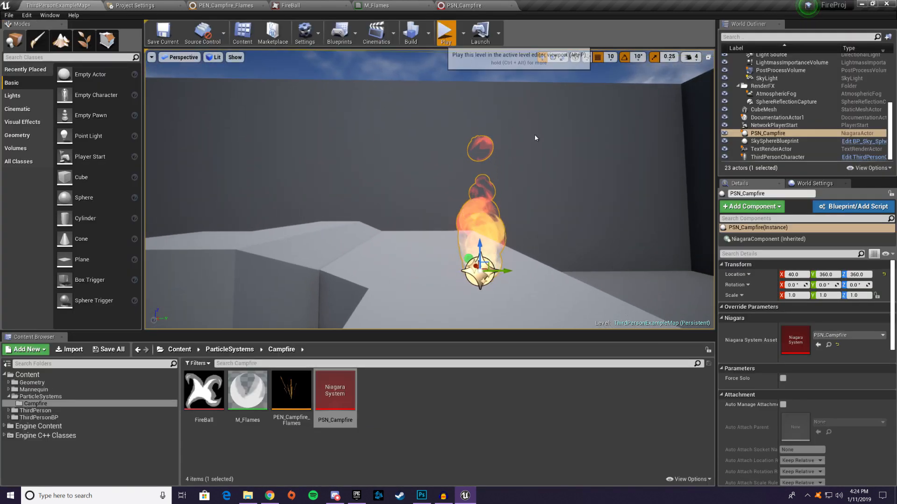
Step: Play the level, run the character around to examine the campfire from near and far, and end the play session
left_click(444, 32)
key("w")
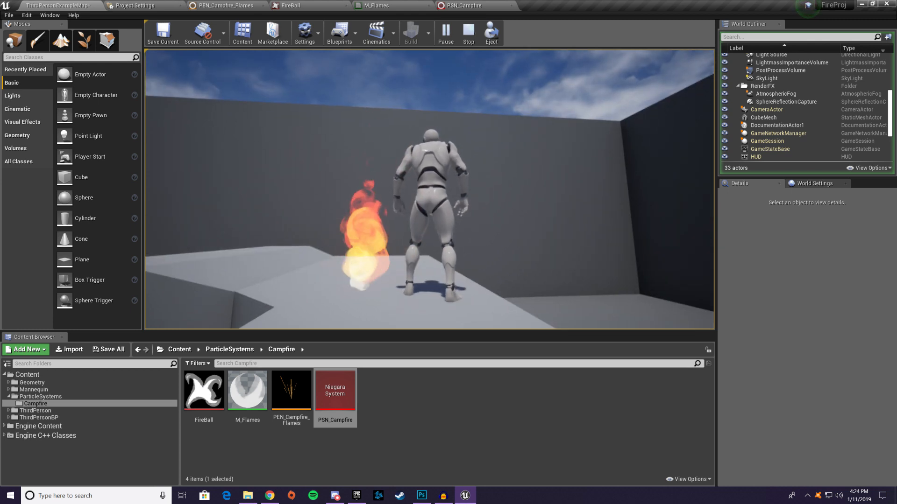
key("s")
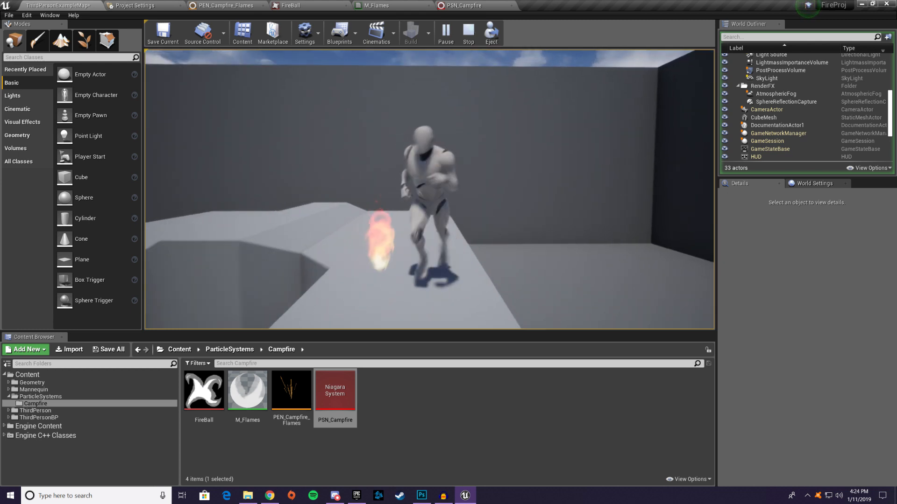
key("s")
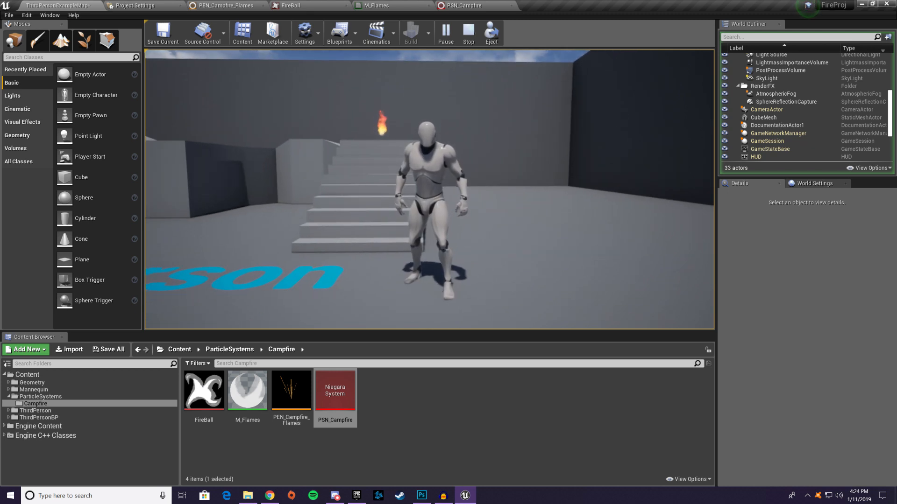
key("s")
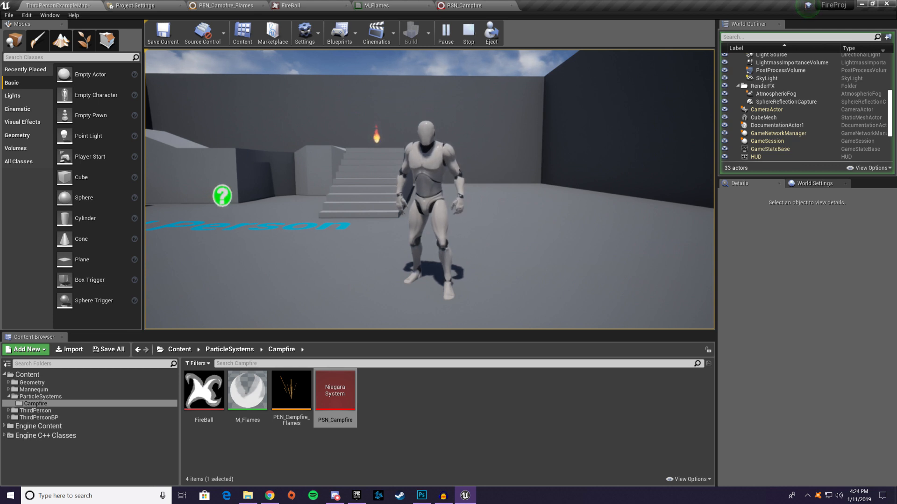
key("a")
key("d")
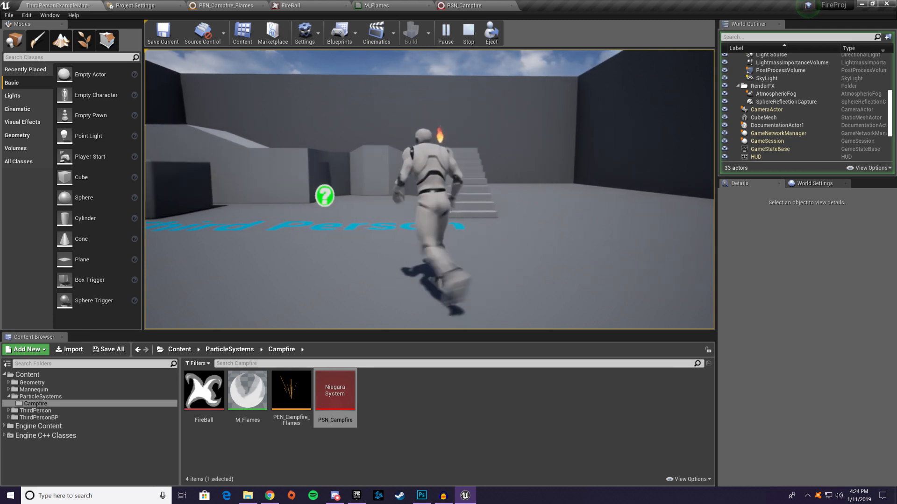
key("a")
key("w")
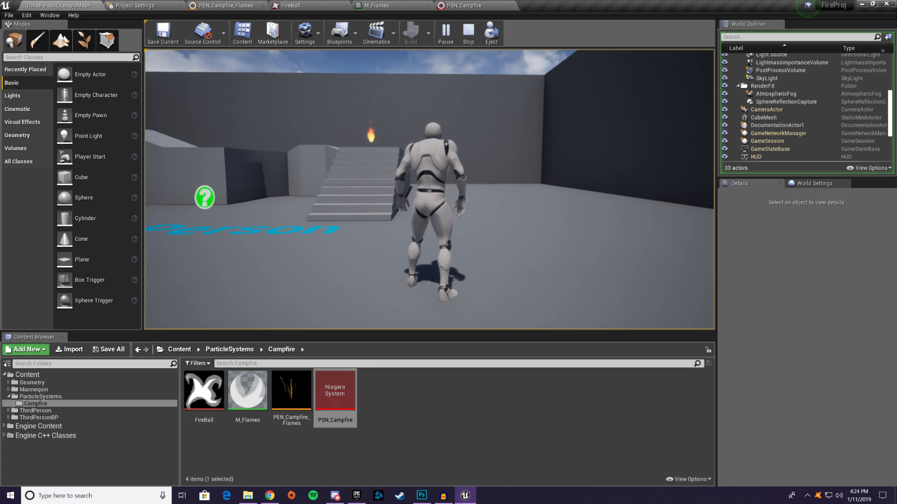
key("w")
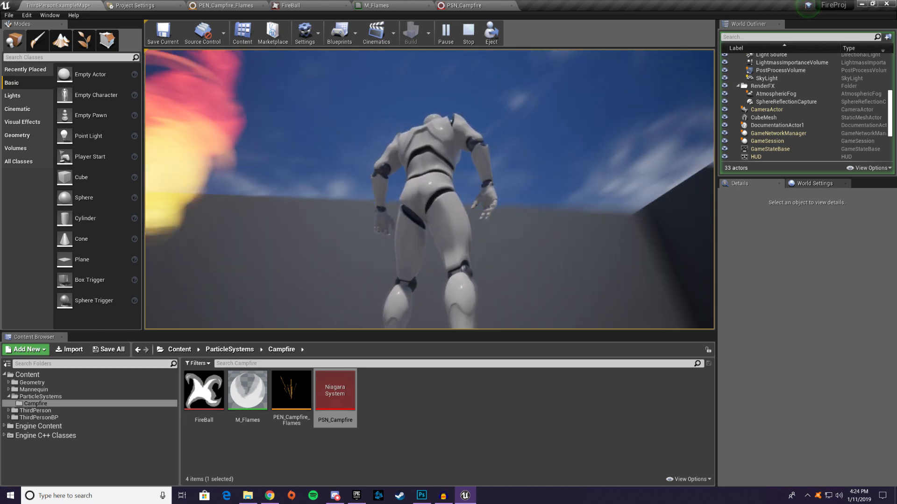
key("Escape")
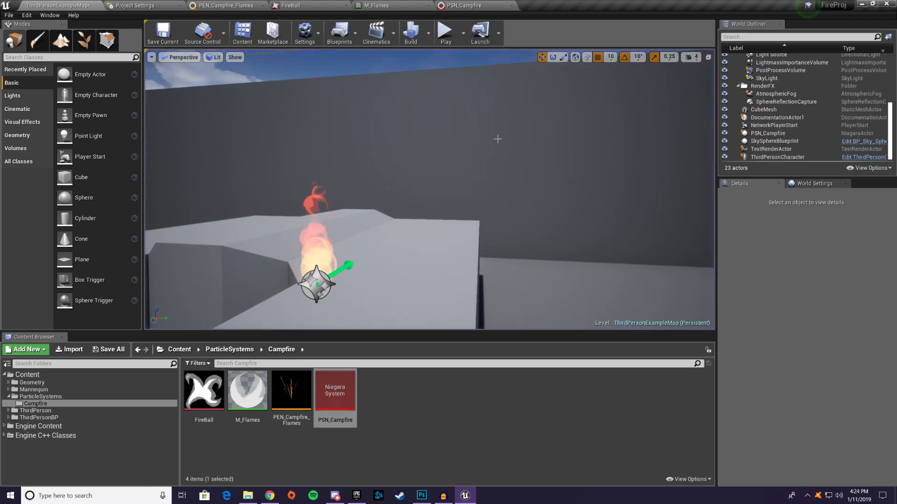
Step: Create a Niagara Emitter from the Fountain template in the Campfire folder and name it PEN_Campfire_Embers
right_click(393, 392)
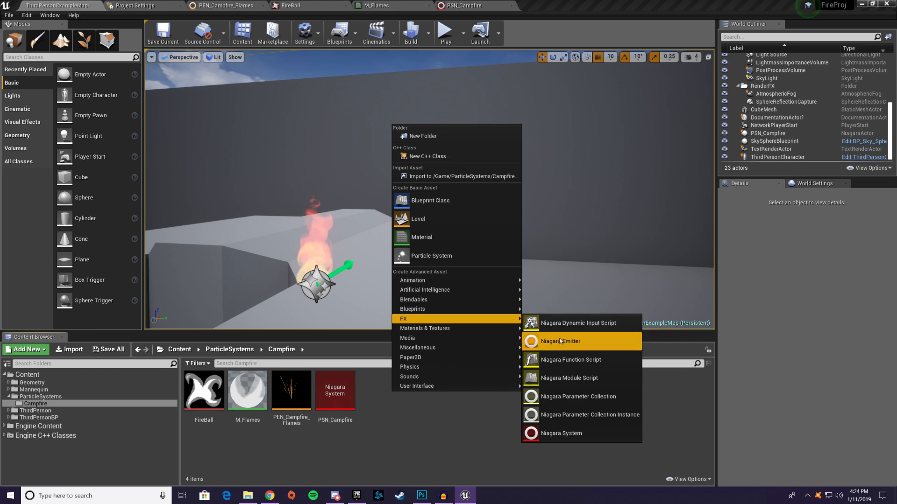
left_click(561, 340)
left_click(424, 302)
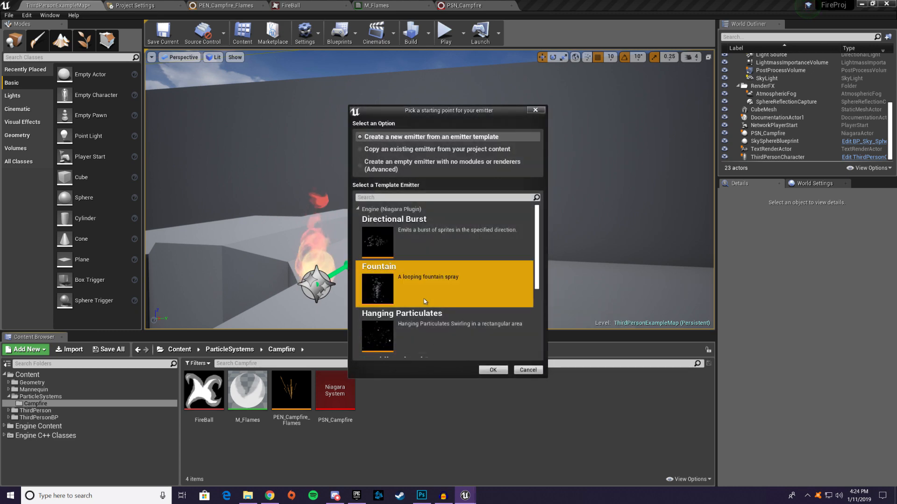
left_click(492, 370)
type("PEN_E")
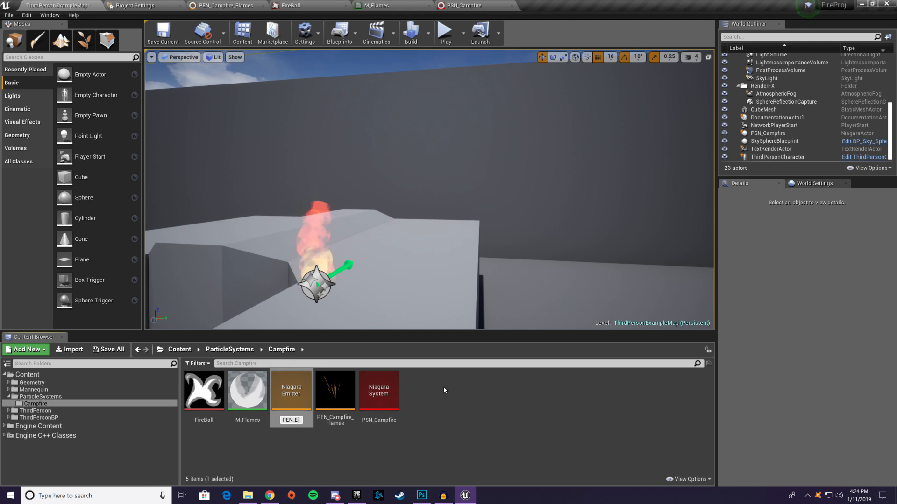
key("BackSpace")
type("Campfire_Embers")
key("Return")
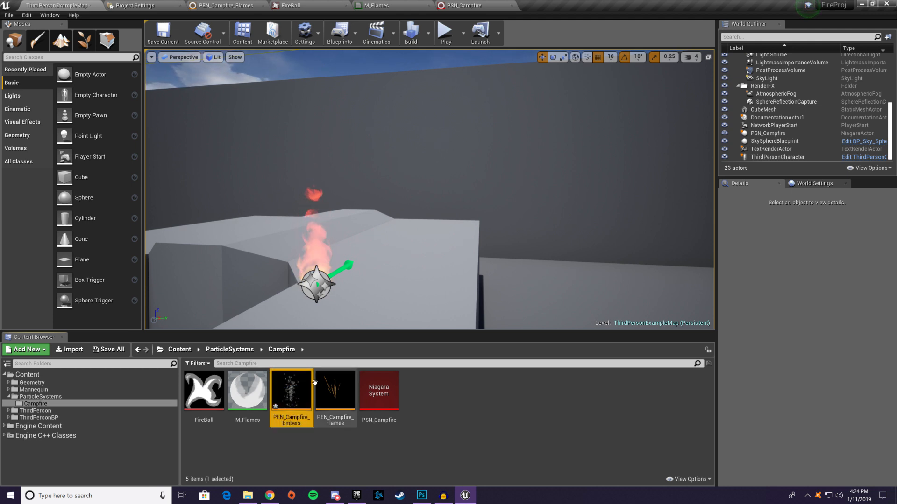
Step: Open the PEN_Campfire_Embers emitter and collapse all modules in its stack
double_click(315, 382)
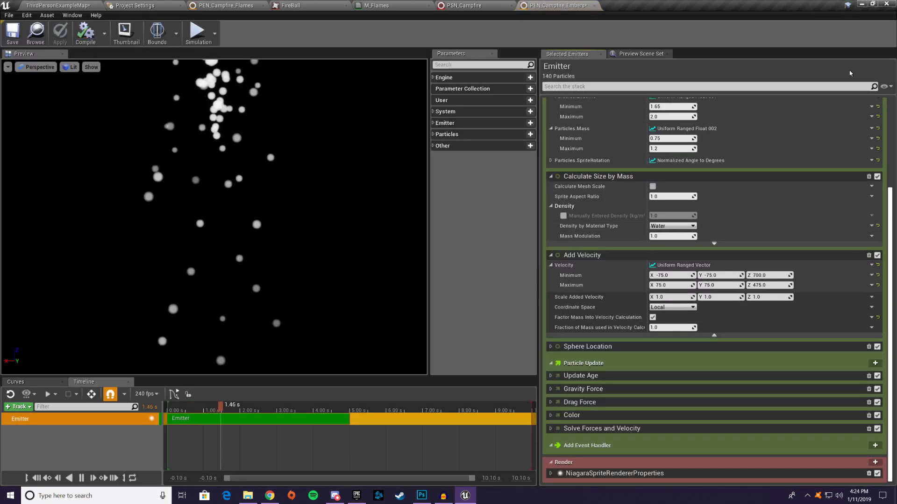
right_click(750, 74)
left_click(780, 112)
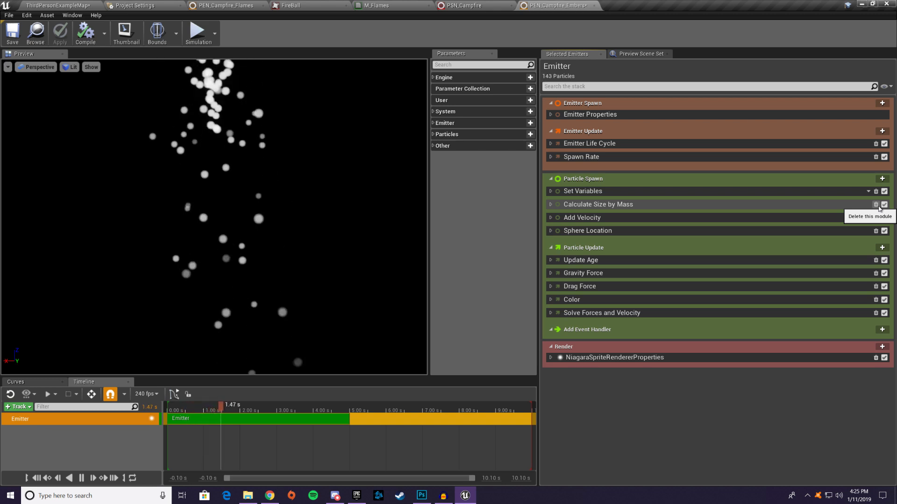
Step: Delete the Calculate Size by Mass, Drag Force and Gravity Force modules from the embers emitter
left_click(877, 205)
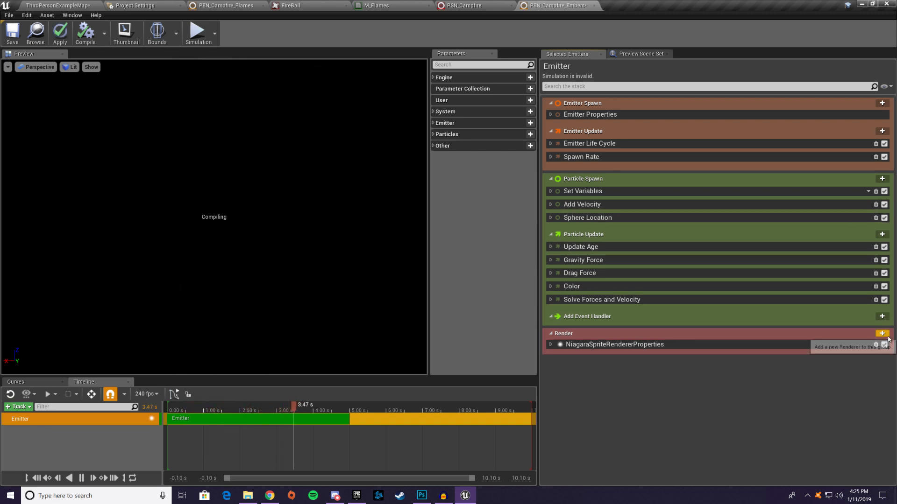
left_click(876, 274)
left_click(876, 260)
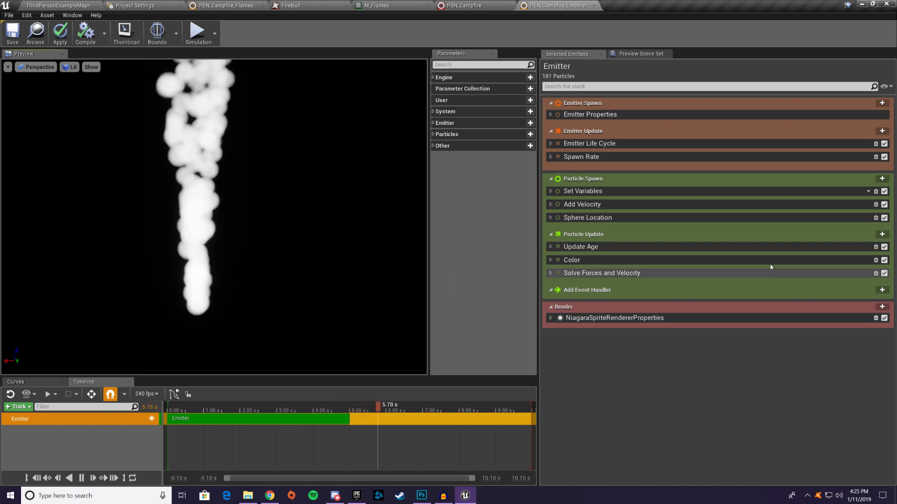
Step: Drive the emitter's Spawn Rate with a Uniform Ranged Float from 0.0 to a maximum of 5.0
left_click(550, 157)
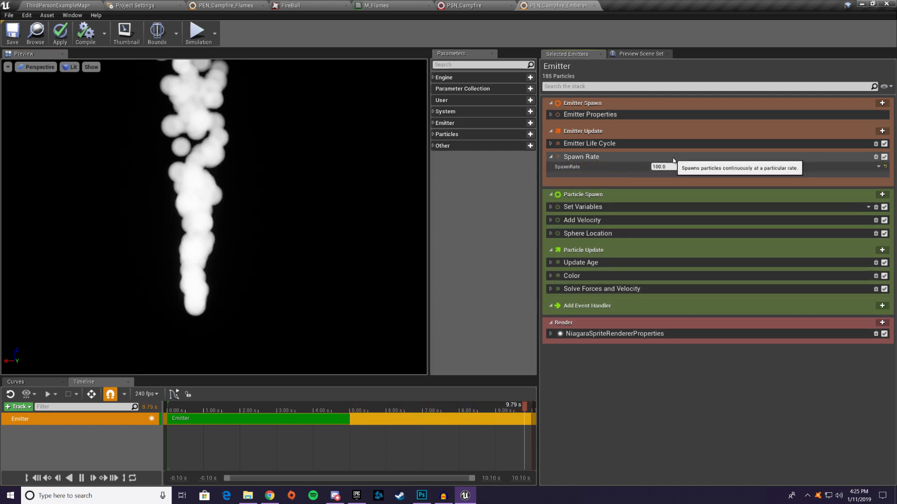
left_click(880, 168)
type("range")
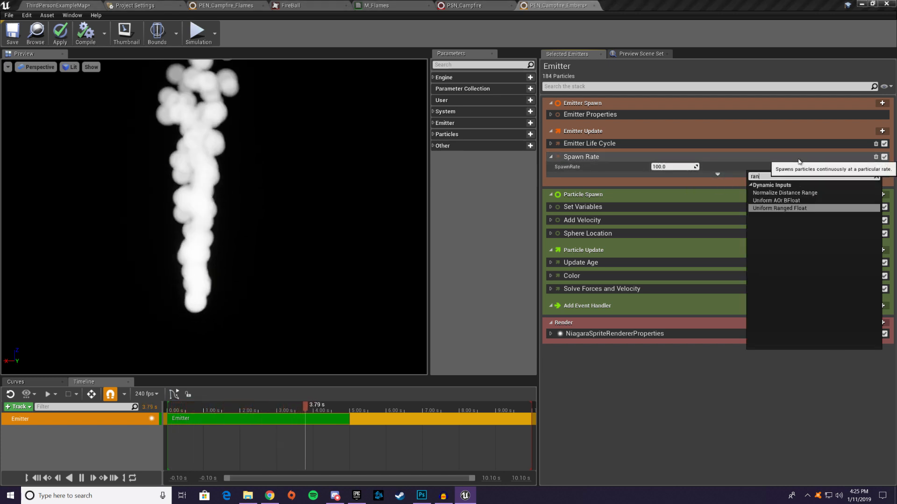
left_click(779, 206)
left_click(663, 177)
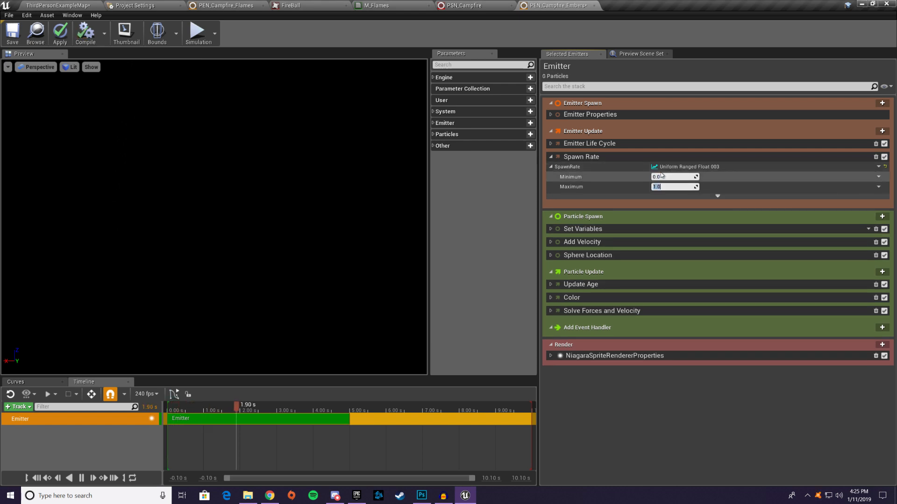
key("Return")
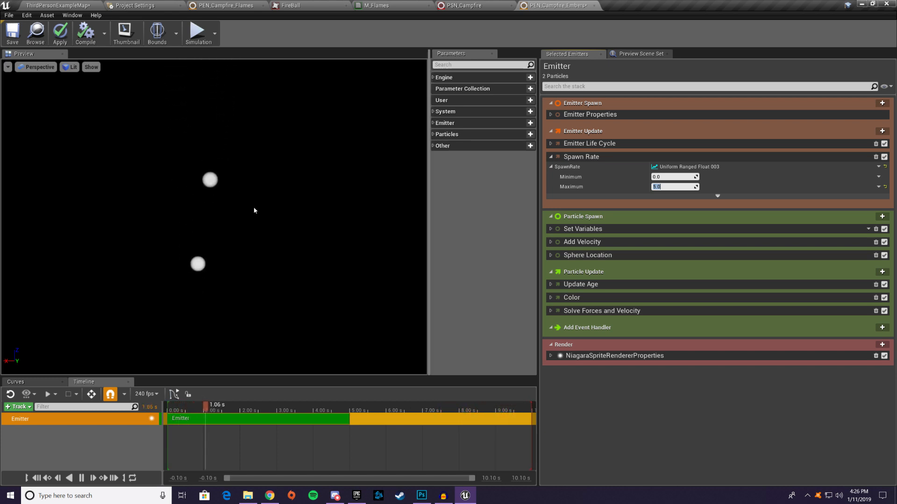
left_click(586, 205)
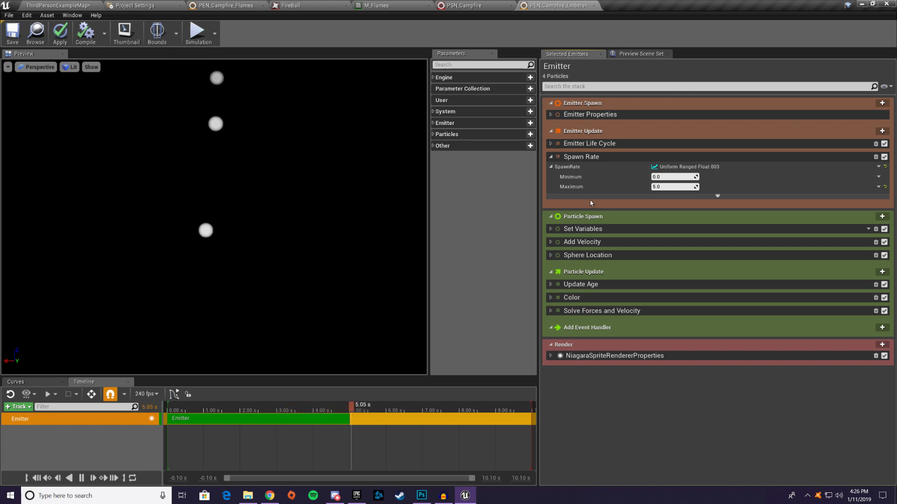
Step: Set the minimum of Particles.Lifetime to 0.5 in the Particle Spawn variables
left_click(565, 230)
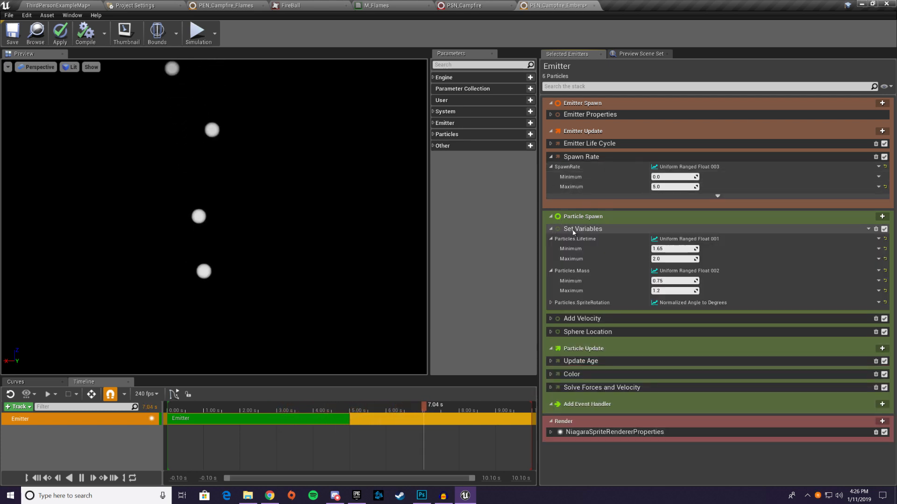
left_click(663, 249)
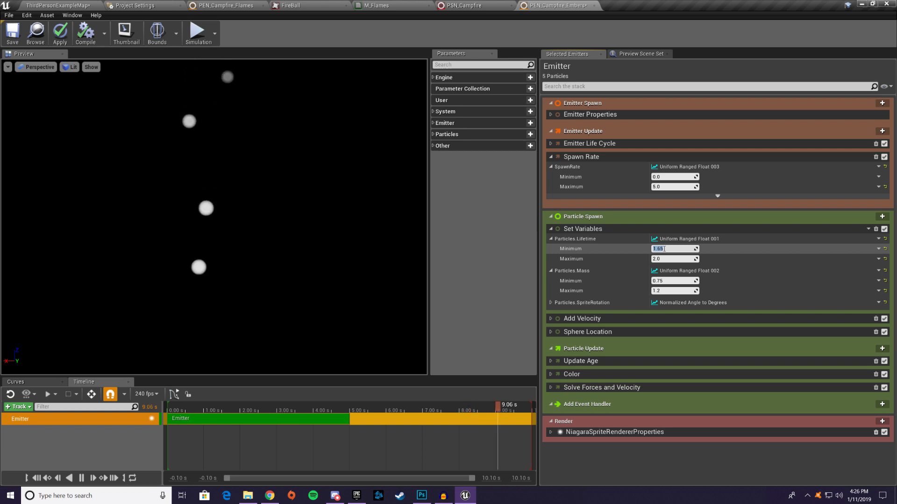
type("0.5")
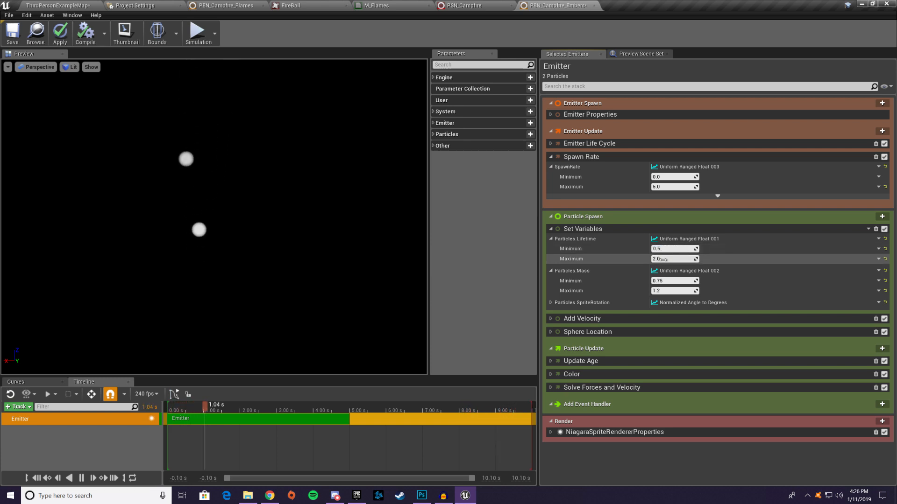
left_click(662, 259)
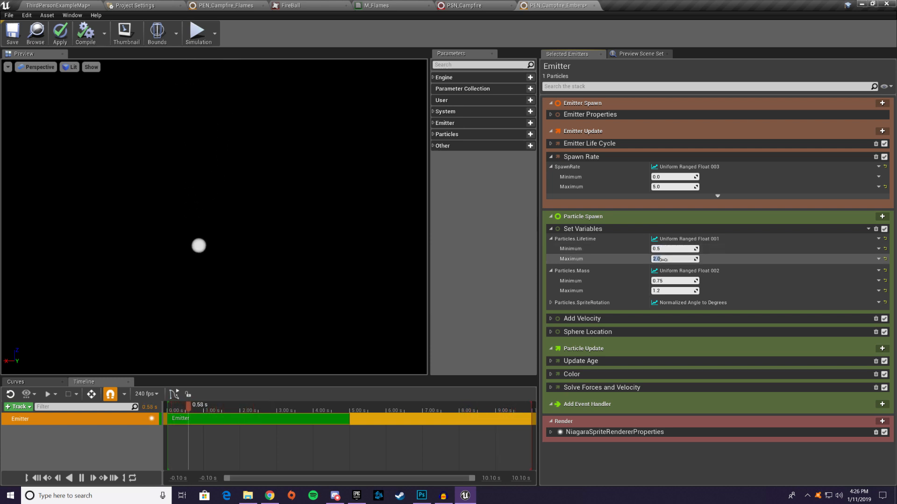
left_click(715, 258)
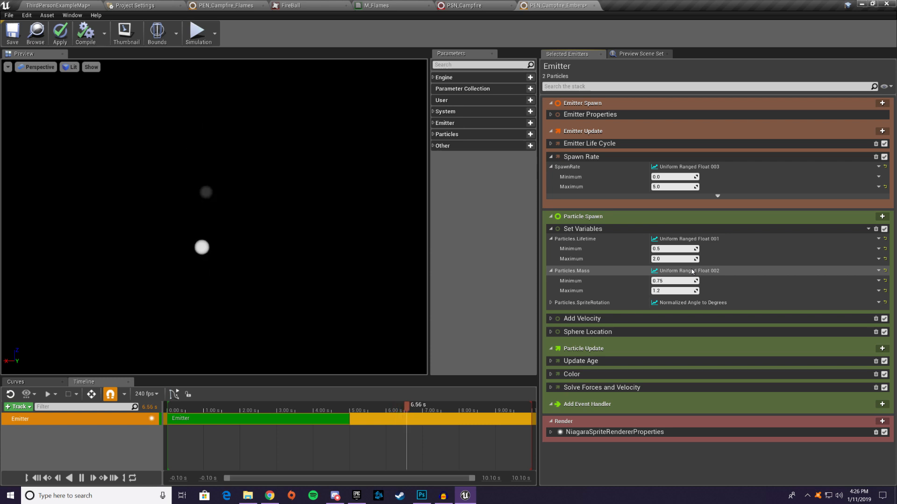
Step: Set the Particles.Mass range to a minimum of 0.02 and a maximum of 0.05
left_click(676, 282)
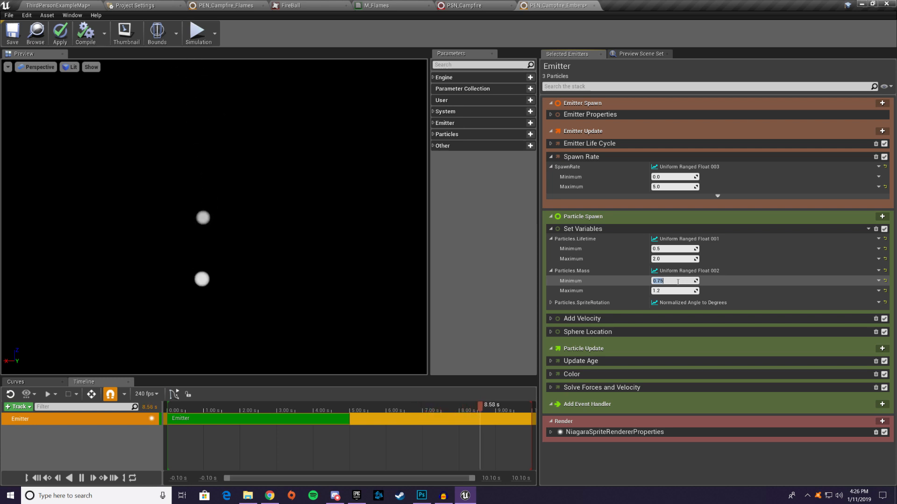
key("BackSpace")
type("0.02")
key("Tab")
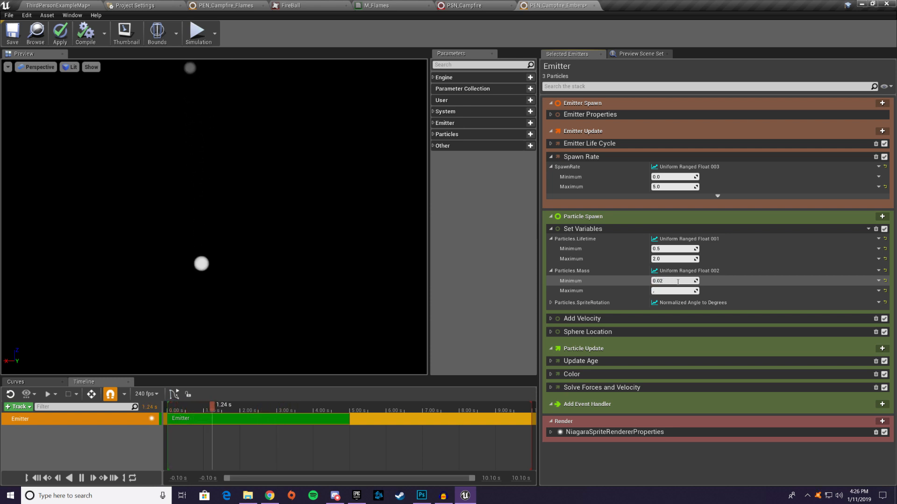
type("0.05")
key("Return")
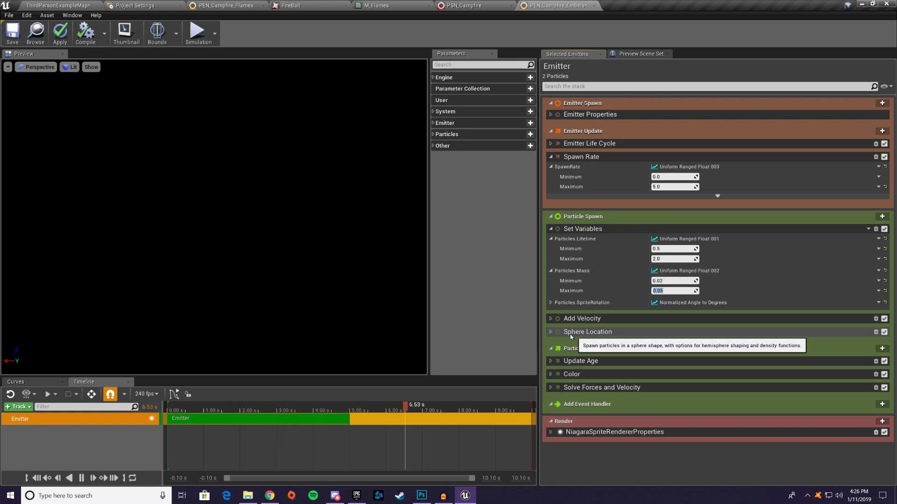
Step: Set Add Velocity's minimum to -0.5, -0.5, 2.0 and maximum to 0.5, 0.5, 5.0, and remove Particles.SpriteRotation from the spawn variables
left_click(607, 318)
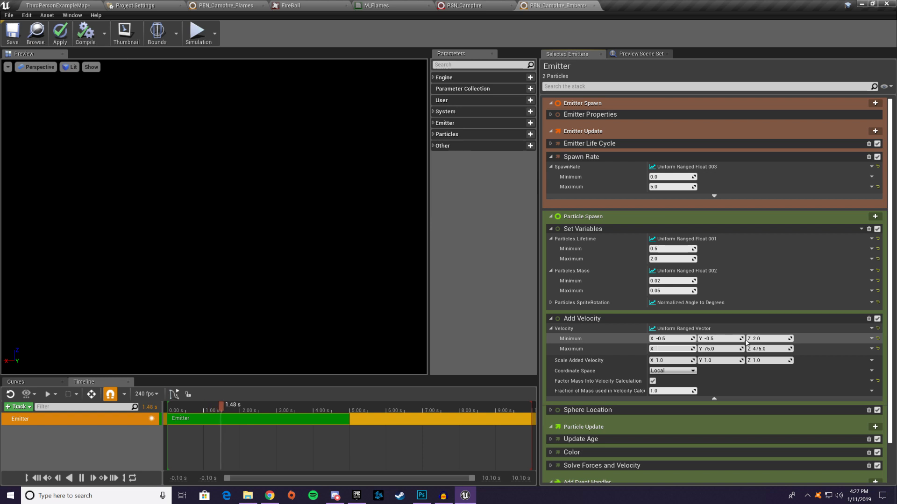
key("Tab")
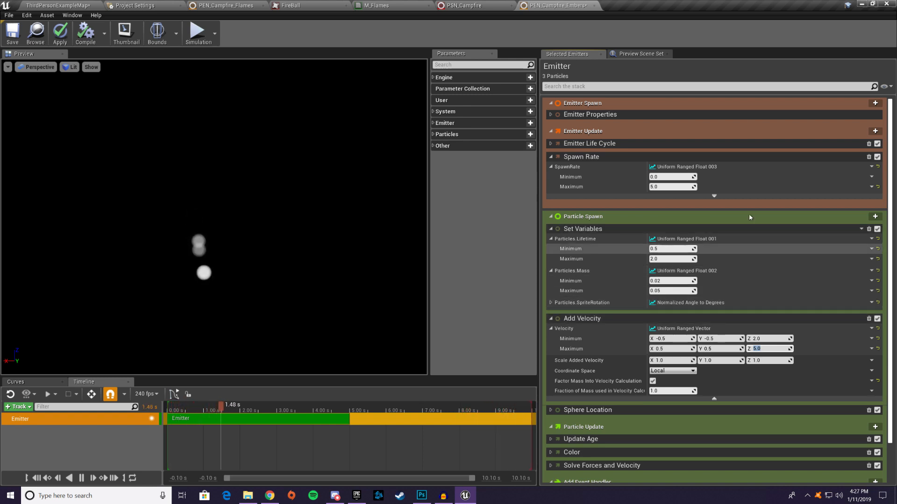
left_click(871, 302)
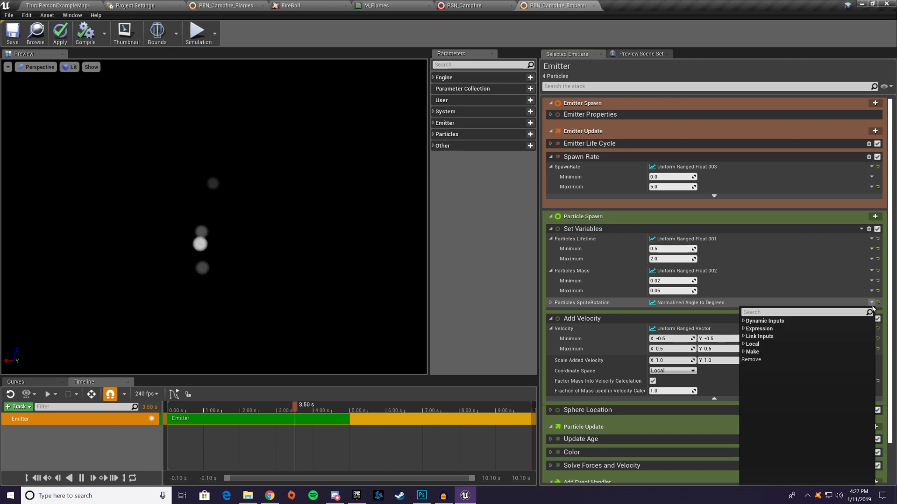
left_click(751, 361)
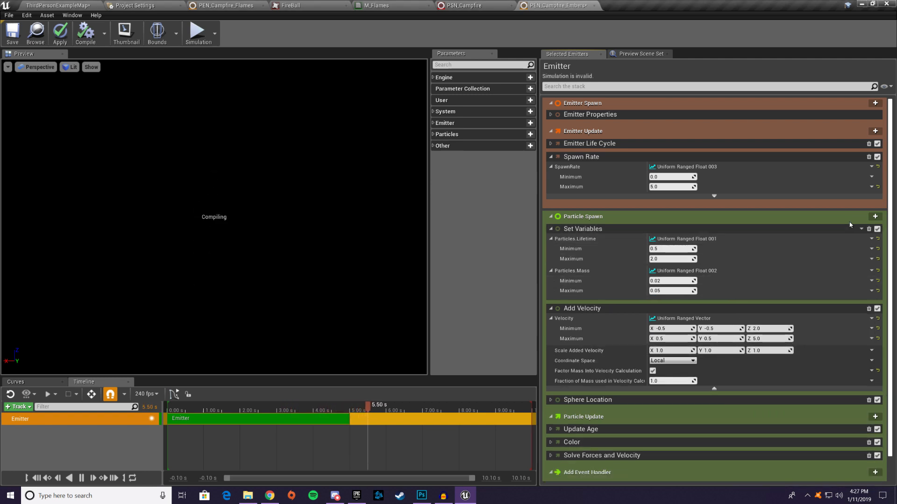
left_click(880, 216)
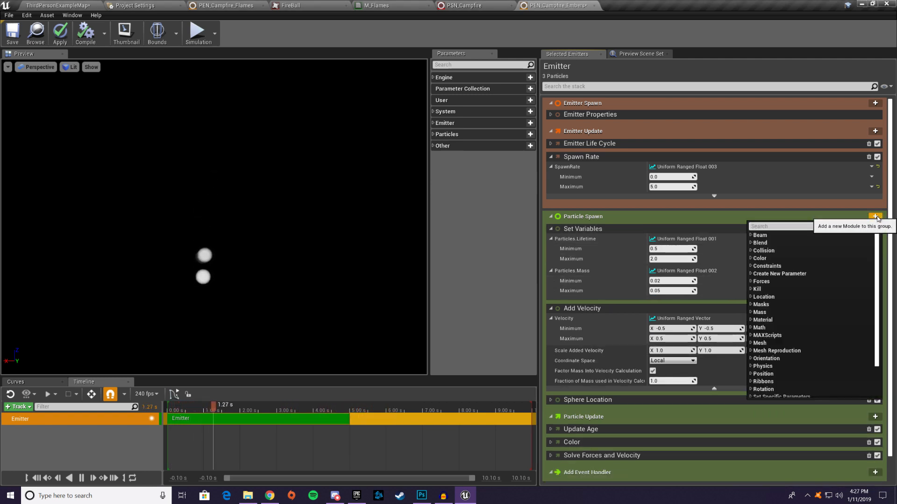
type("siz")
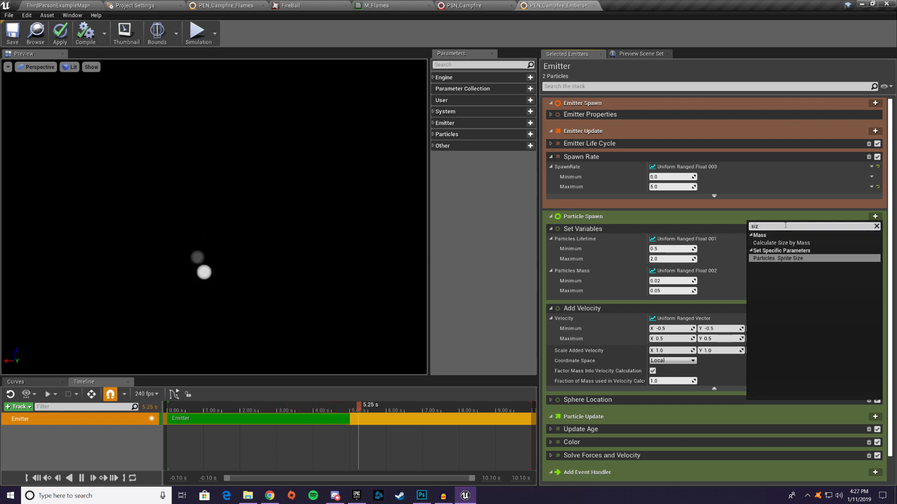
left_click(794, 258)
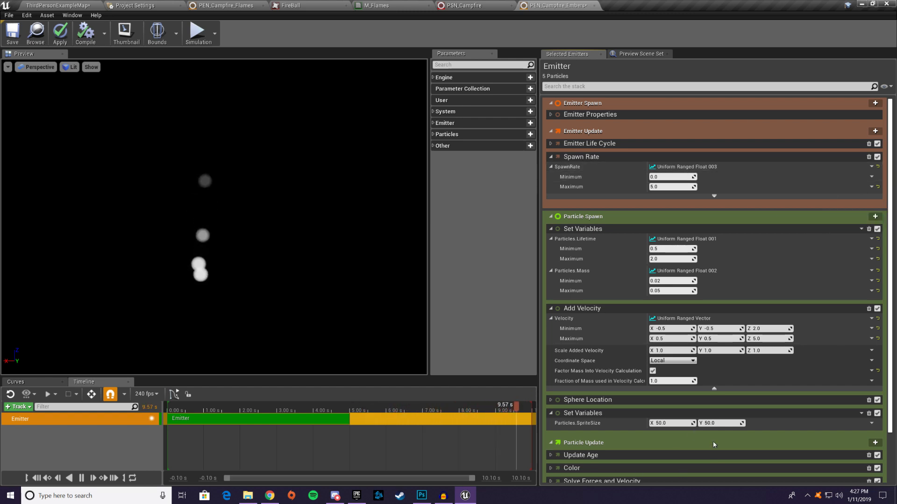
left_click(870, 415)
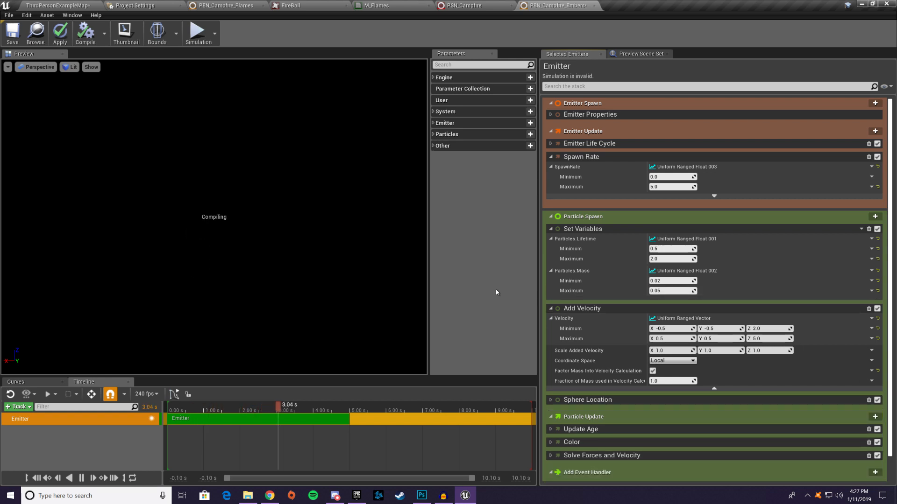
Step: Add Particles.SpriteSize to the existing Set Variables module in Particle Spawn and drive it with Vector 2D From Float
left_click(861, 229)
mouse_move(857, 236)
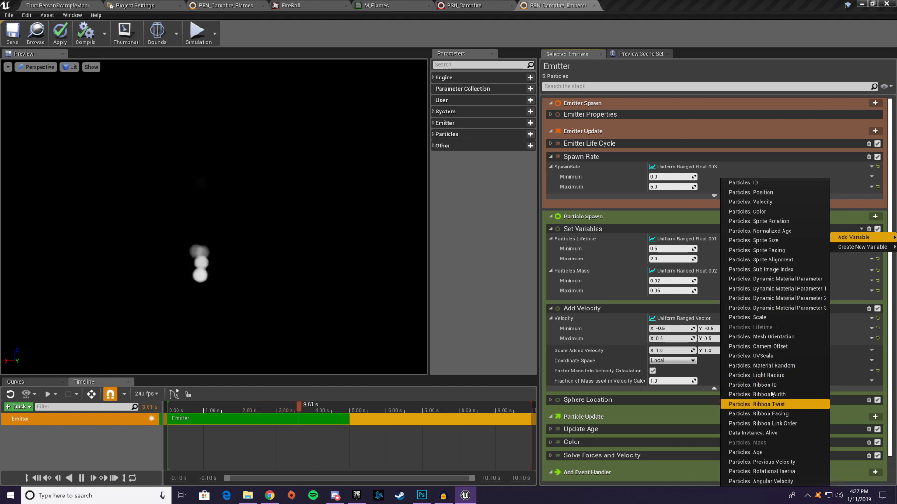
left_click(781, 241)
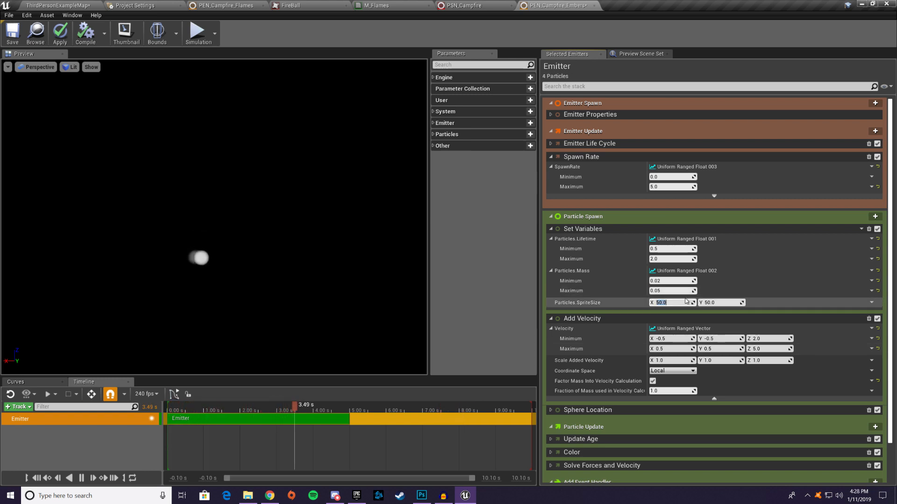
left_click(872, 302)
type("b")
key("BackSpace")
type("vecto")
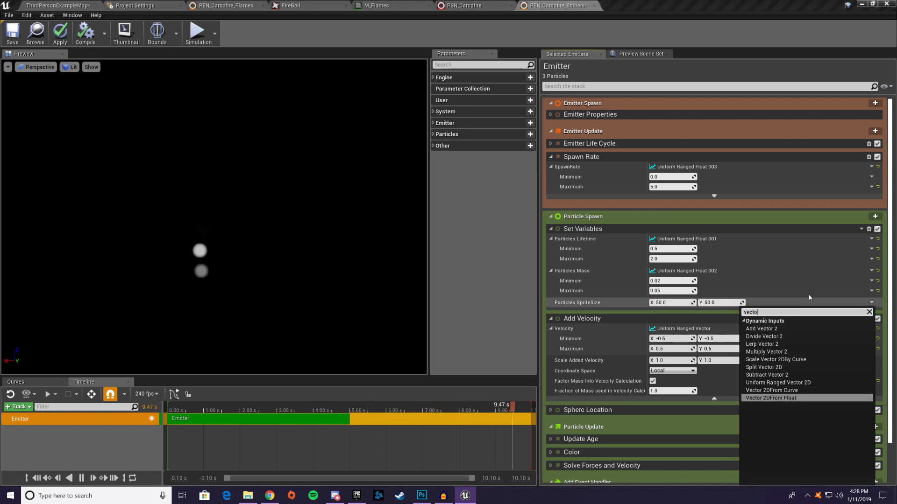
left_click(771, 398)
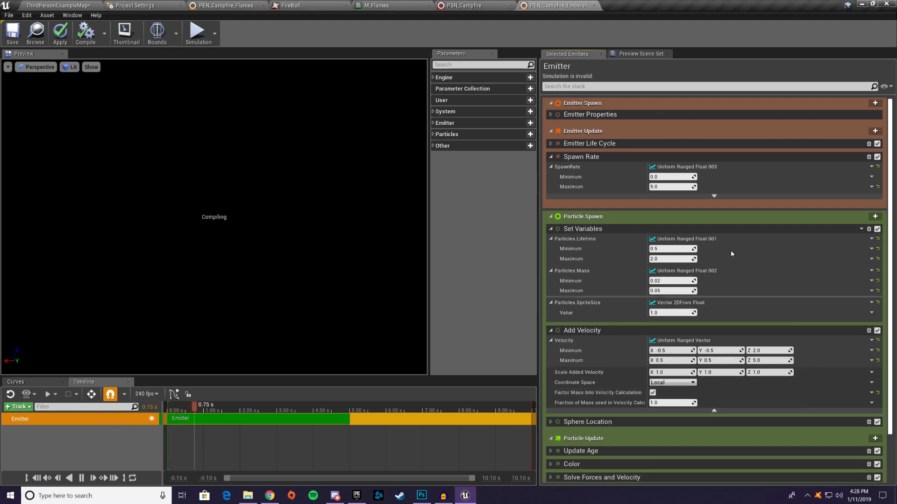
Step: Make the sprite size value a Uniform Ranged Float with minimum 0.5 and maximum 1.5
left_click(872, 312)
type("r")
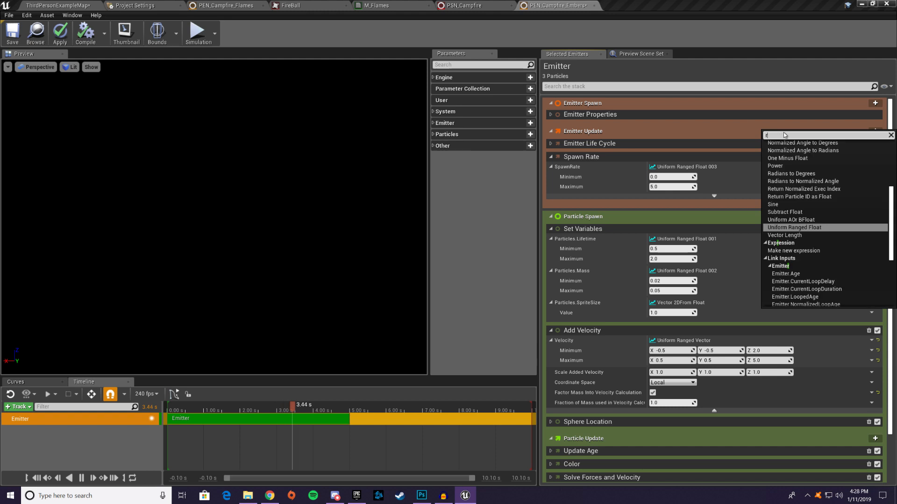
type("ang")
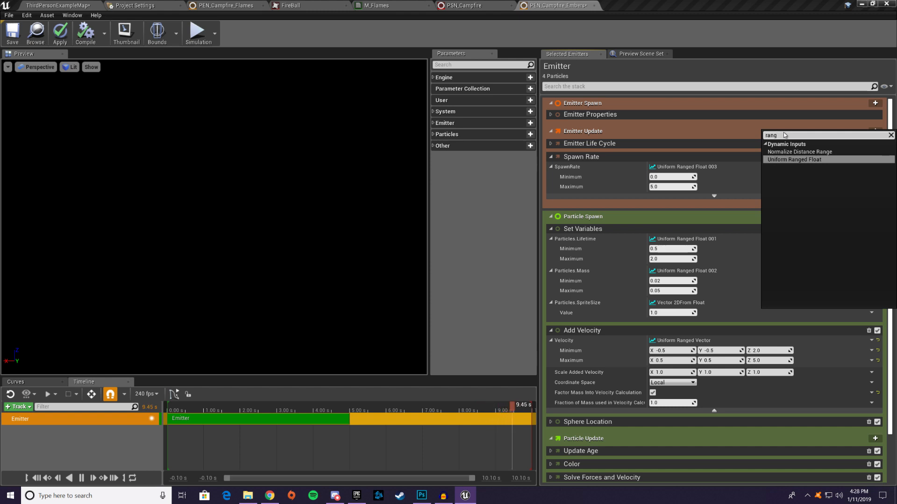
left_click(794, 159)
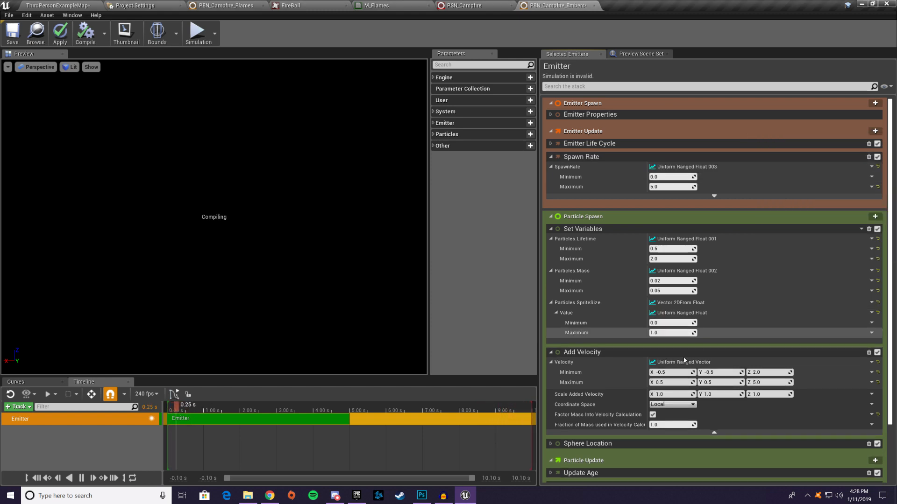
left_click(666, 325)
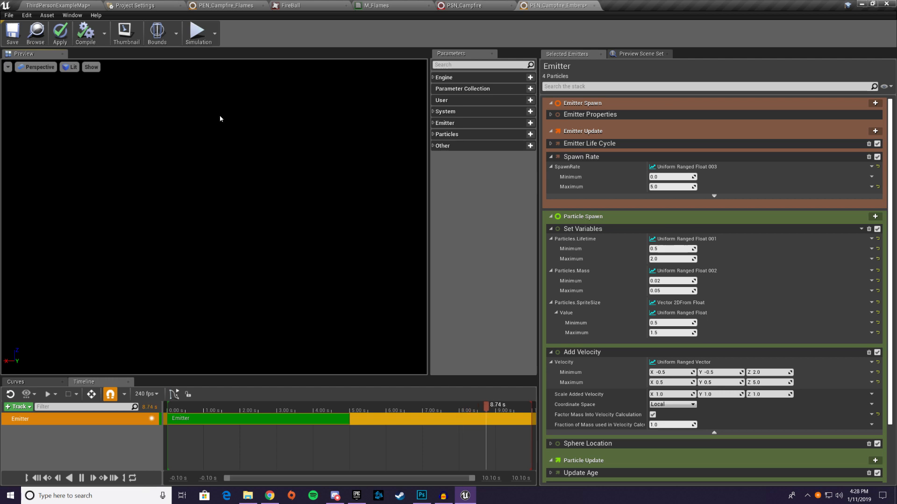
Step: Add the PEN_Campfire_Embers emitter to the PSN_Campfire system and return to the embers emitter asset
left_click(460, 5)
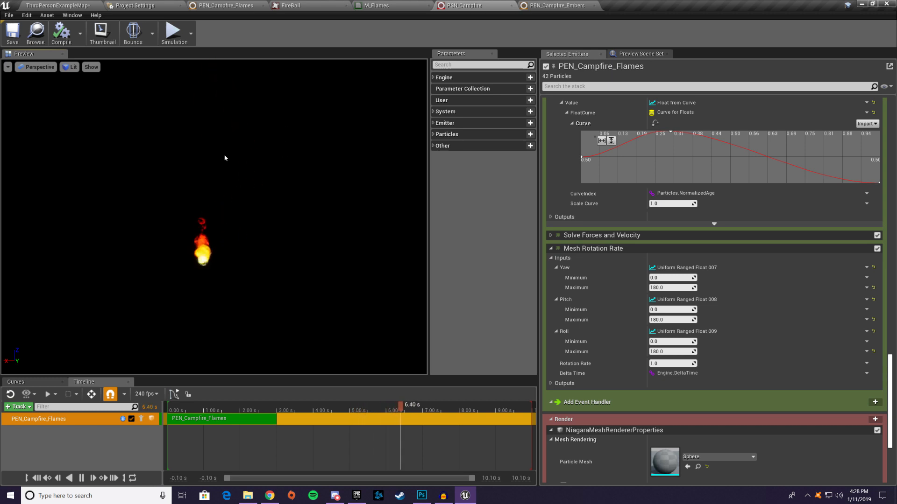
left_click(88, 442)
right_click(87, 442)
mouse_move(122, 449)
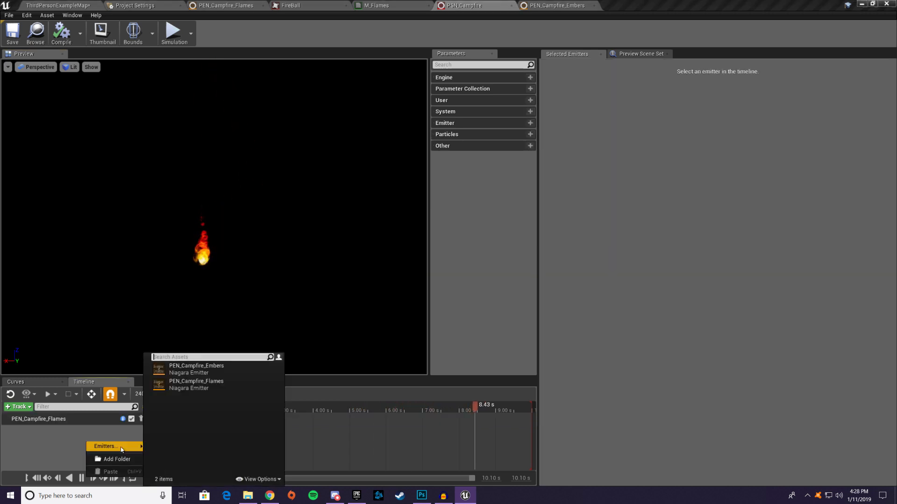
left_click(231, 373)
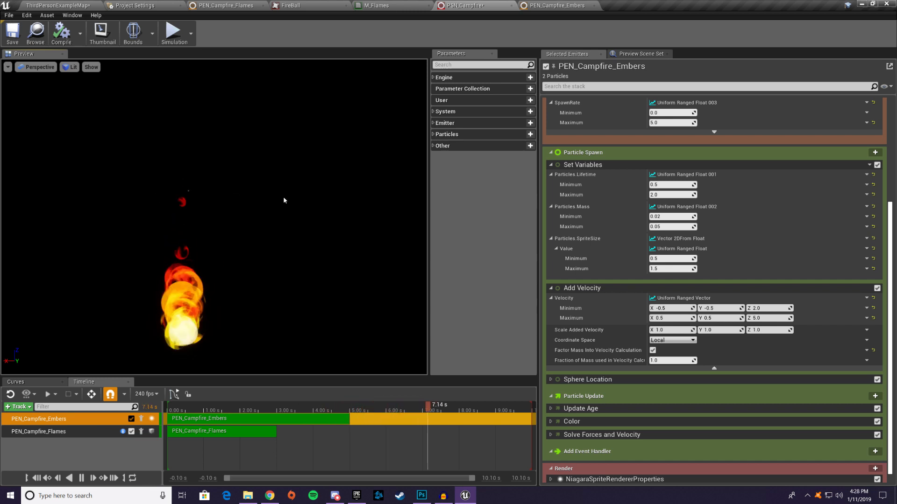
left_click(555, 5)
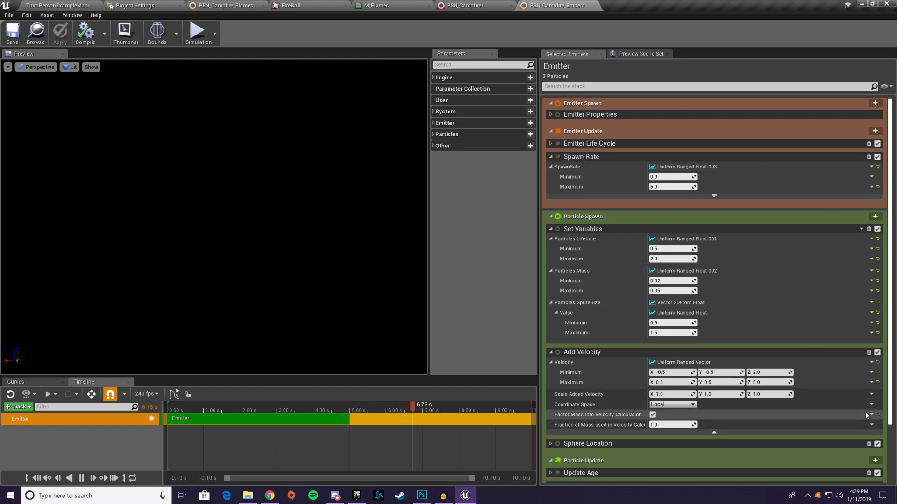
Step: Expand the Sphere Location module in Particle Spawn and set its Sphere Radius to 10.0
scroll(654, 348, "down", 3)
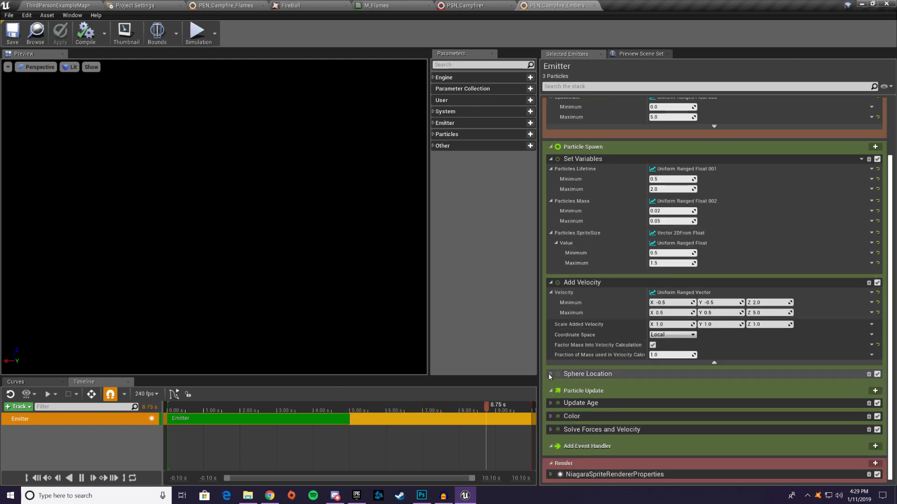
left_click(593, 375)
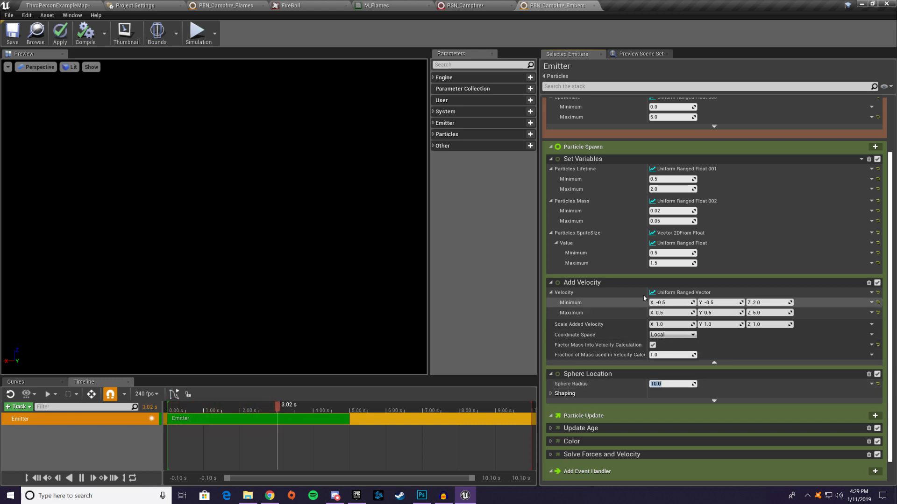
scroll(748, 378, "down", 1)
left_click(755, 369)
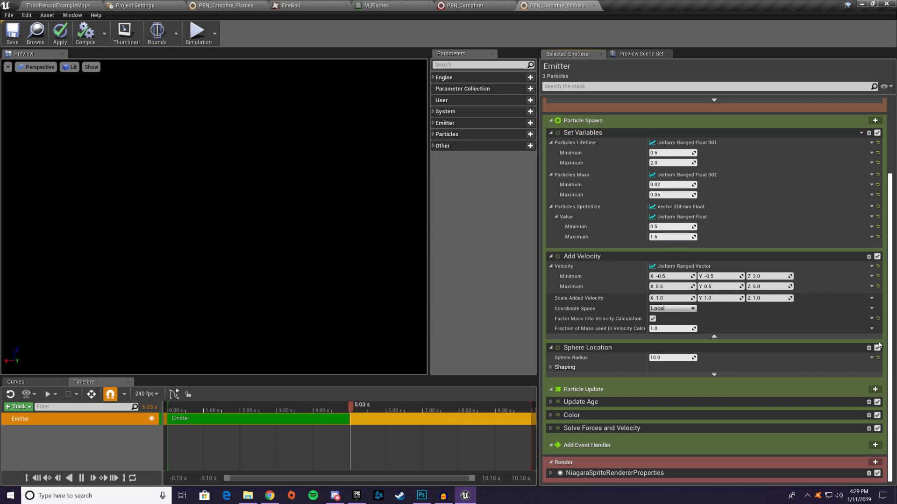
Step: Add a Curl Noise Force module to Particle Update and place it above Solve Forces and Velocity
left_click(874, 389)
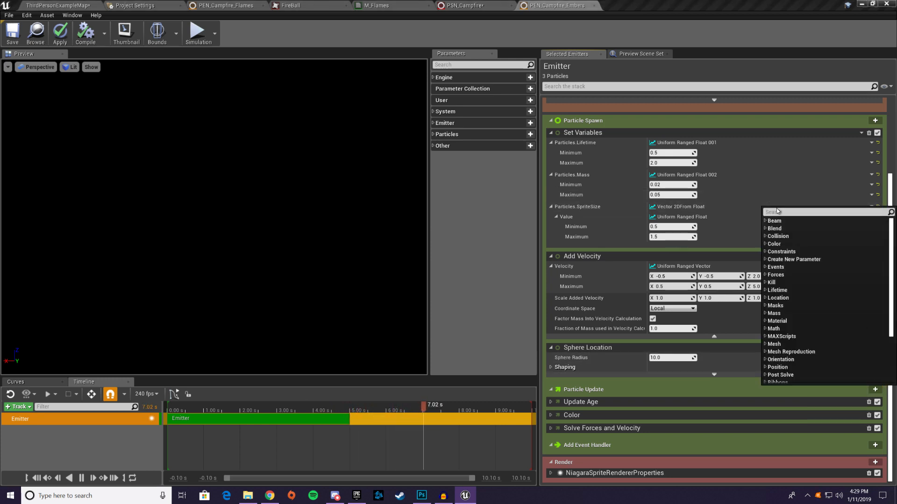
type("curl")
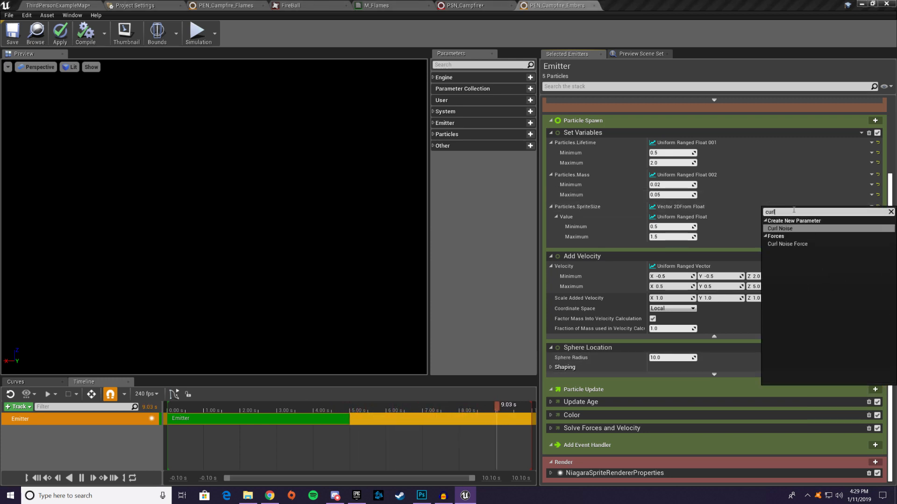
left_click(799, 244)
scroll(748, 256, "down", 1)
left_click_drag(652, 374, 653, 354)
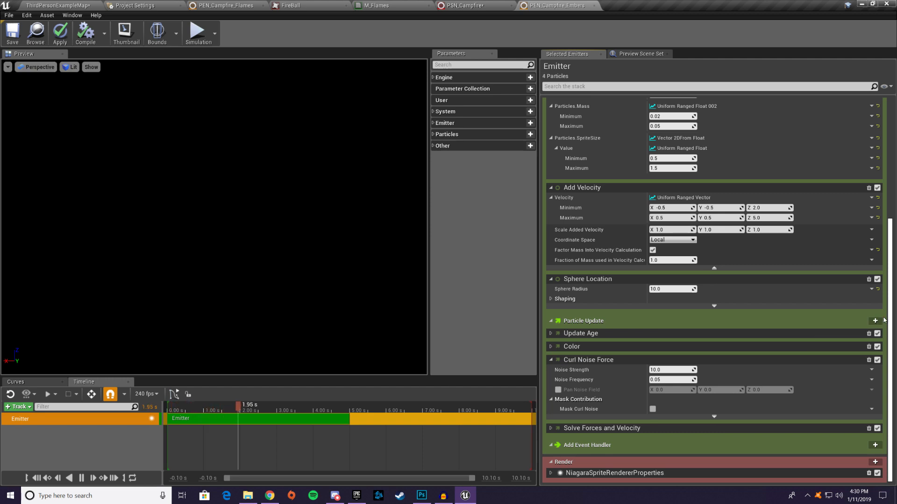
Step: Add a Vortex Force above Solve Forces and Velocity in Particle Update, with Vortex Force Amount 50.0 and Origin Pull Amount 1.0
scroll(887, 319, "up", 3)
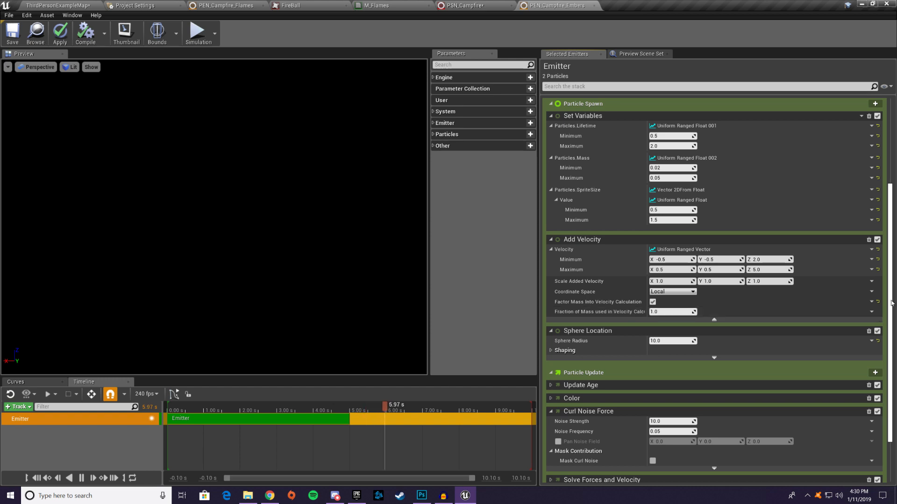
scroll(826, 283, "down", 3)
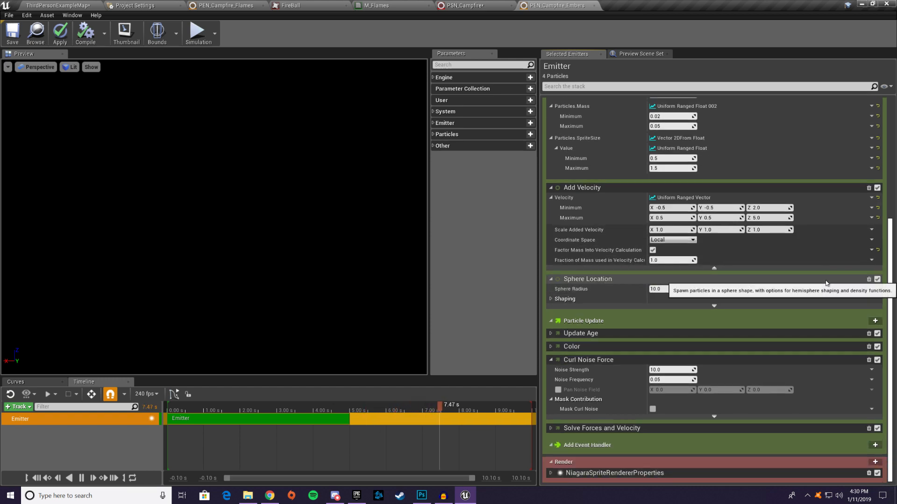
left_click(875, 322)
type("vortex")
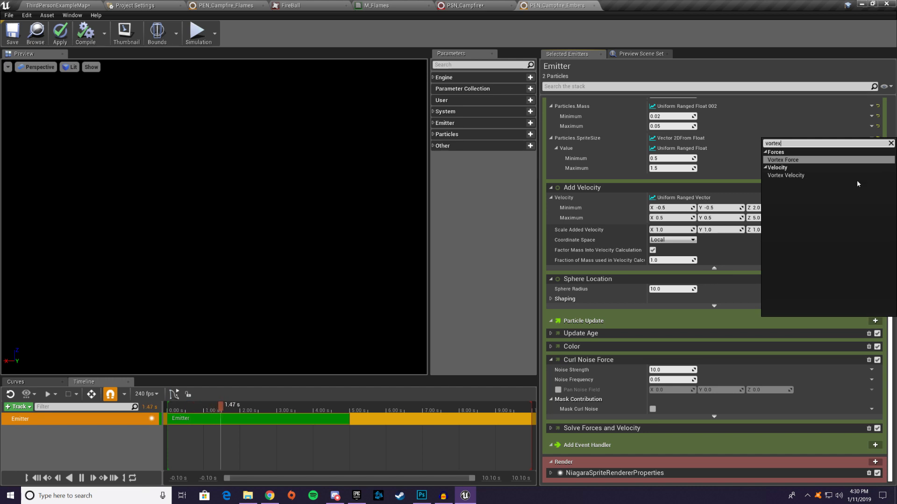
key("Return")
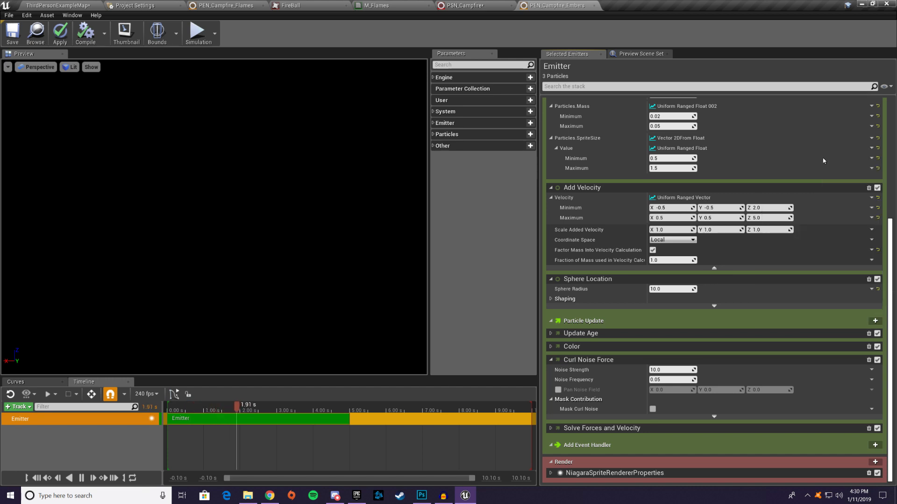
left_click_drag(623, 369, 624, 357)
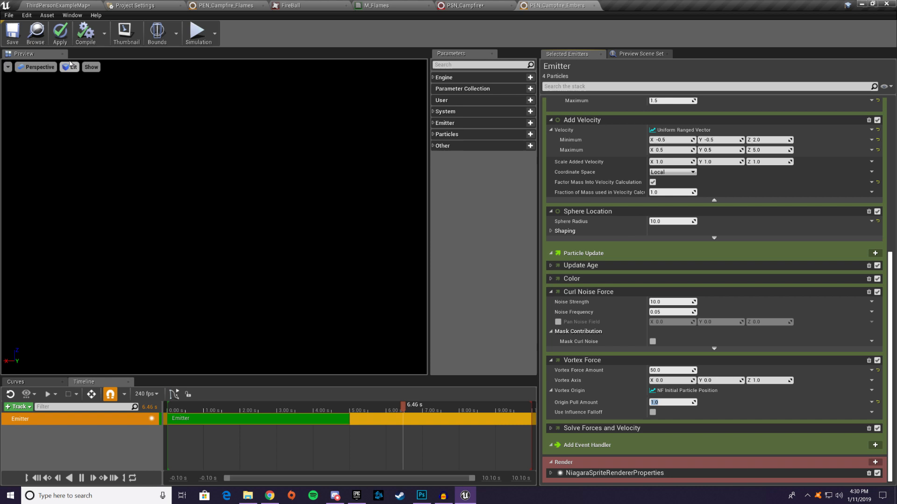
Step: Apply the embers emitter changes, check the result in the PSN_Campfire system, and return to the embers emitter
left_click(60, 34)
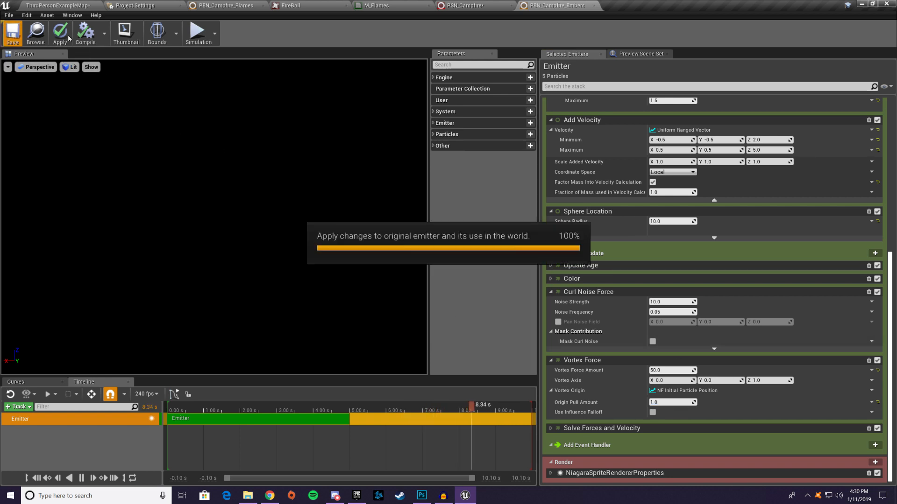
left_click(481, 5)
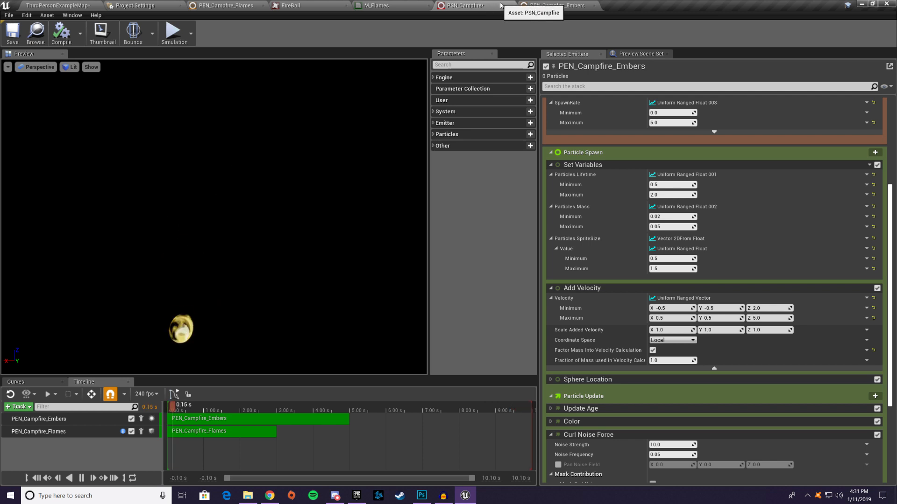
left_click(569, 4)
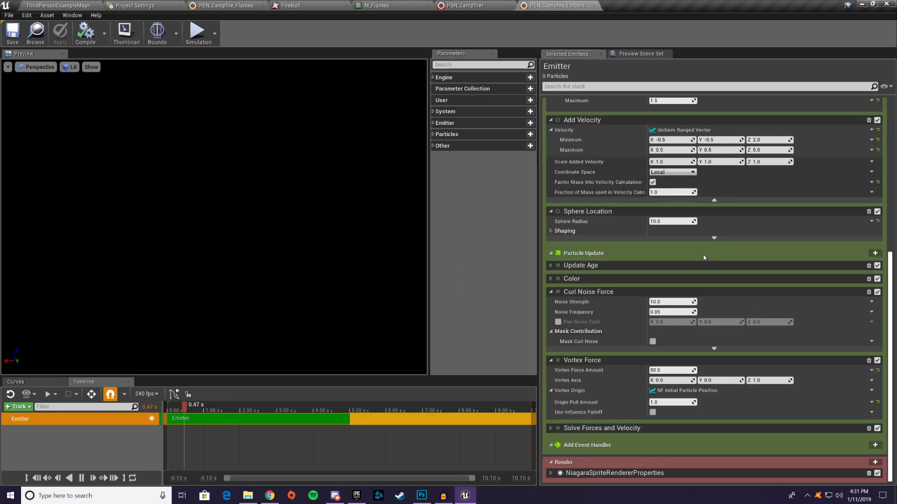
Step: Collapse the Curl Noise Force and Vortex Force modules and drive the Color module's color with Color from Curve
left_click(551, 292)
left_click(551, 363)
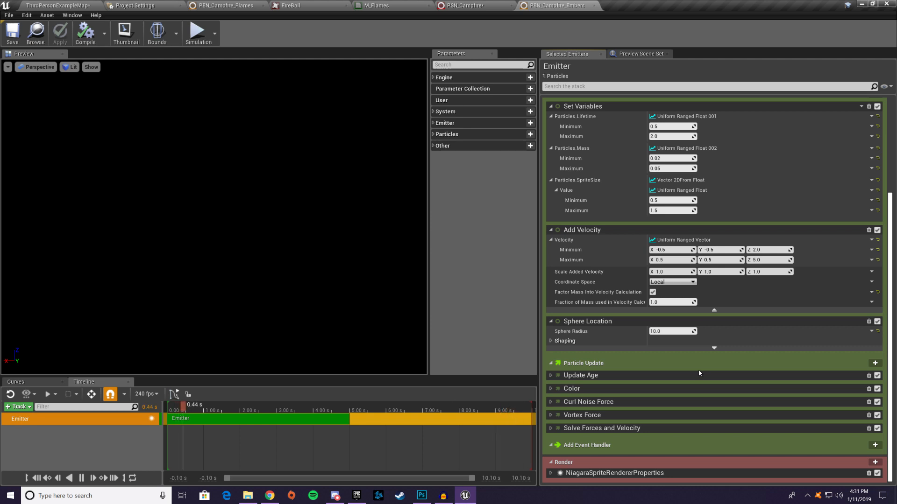
left_click(873, 388)
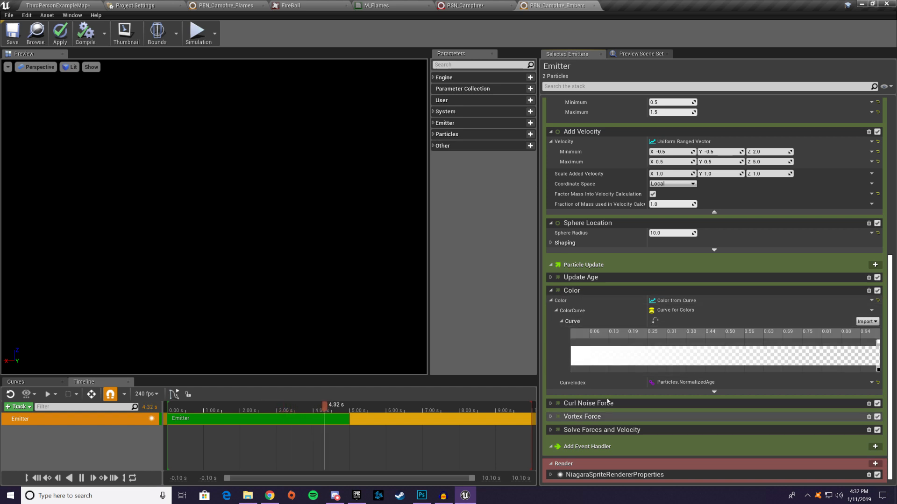
Step: Add a key to all curves at the start of the Color gradient and open its opacity stop
right_click(573, 351)
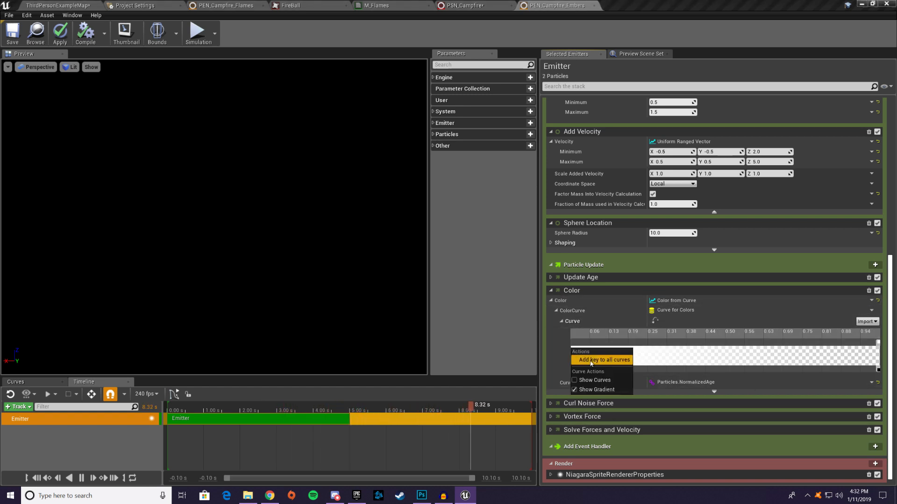
left_click(581, 364)
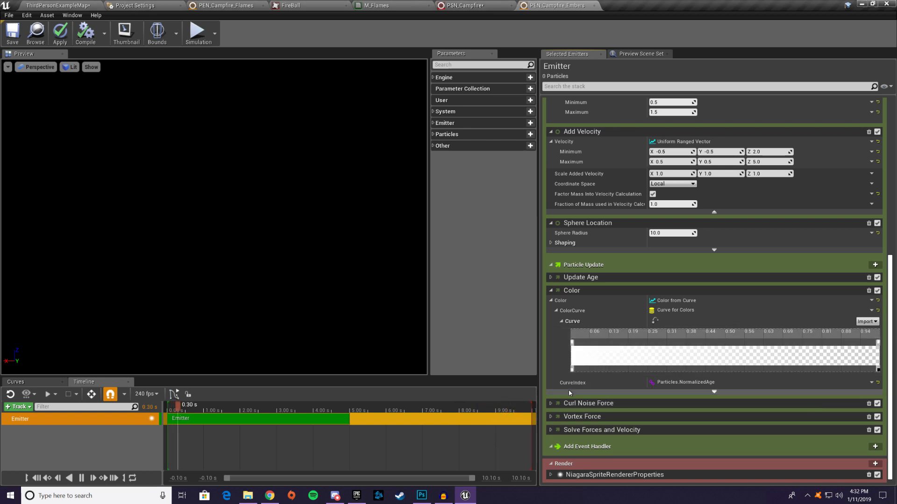
right_click(572, 369)
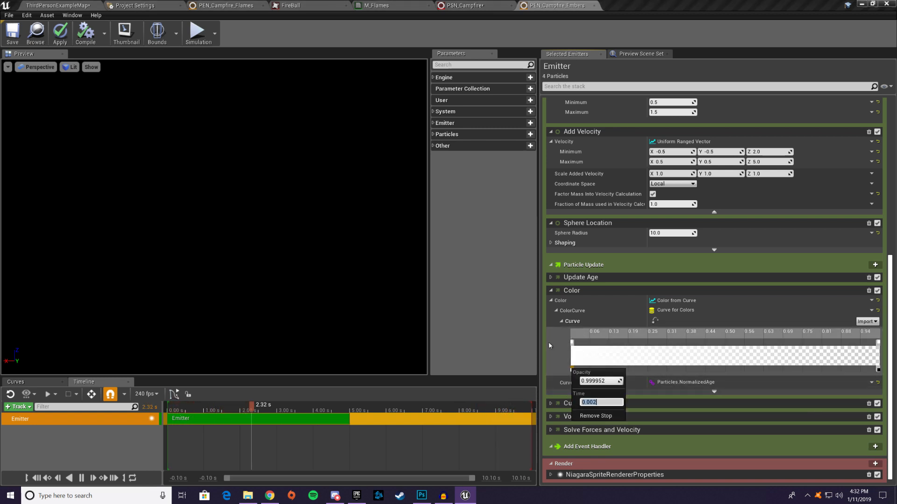
Step: Set the starting color stop of the gradient to R 10.0, G 2.5, B 0.0
left_click(571, 344)
right_click(571, 344)
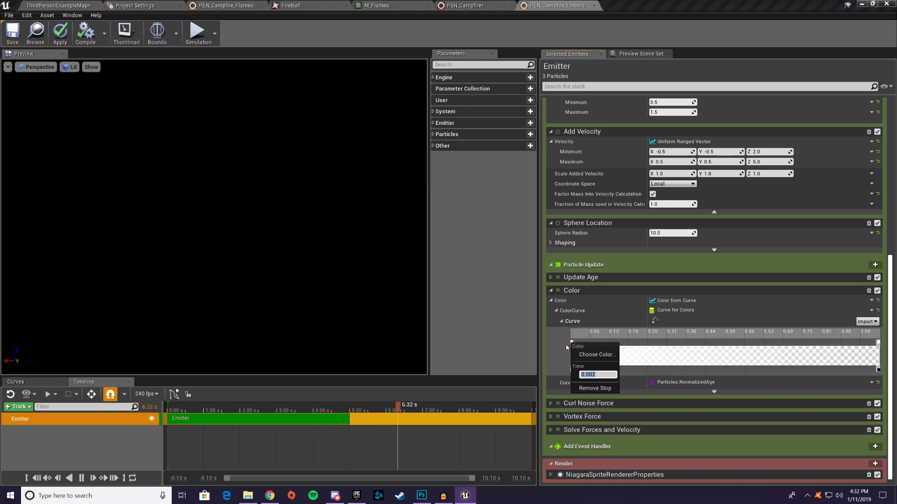
left_click(590, 354)
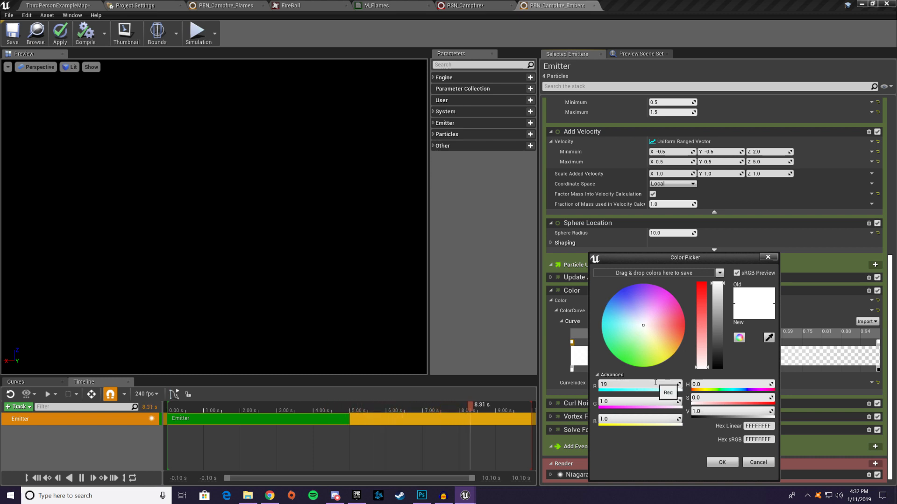
left_click(638, 403)
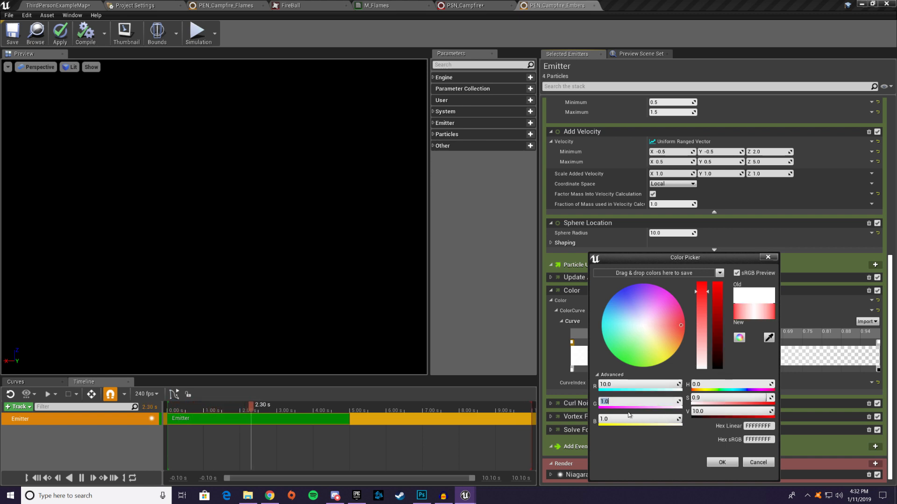
key("Tab")
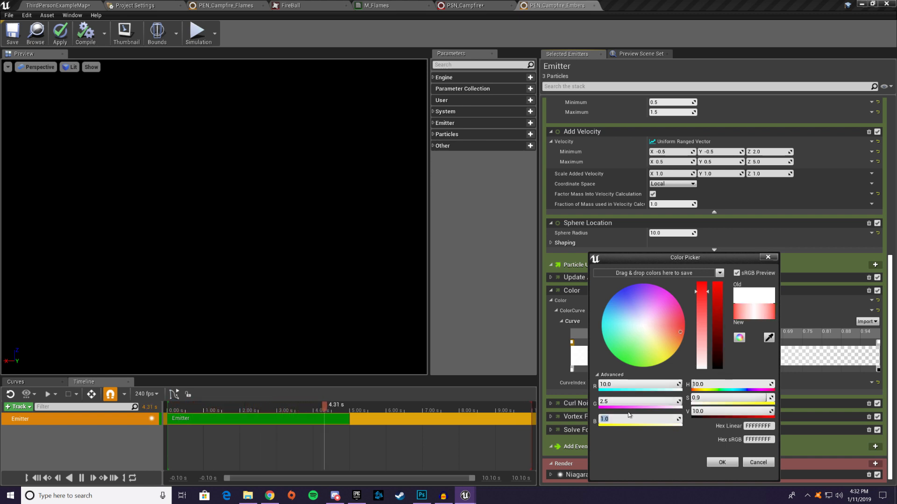
type("0")
key("Return")
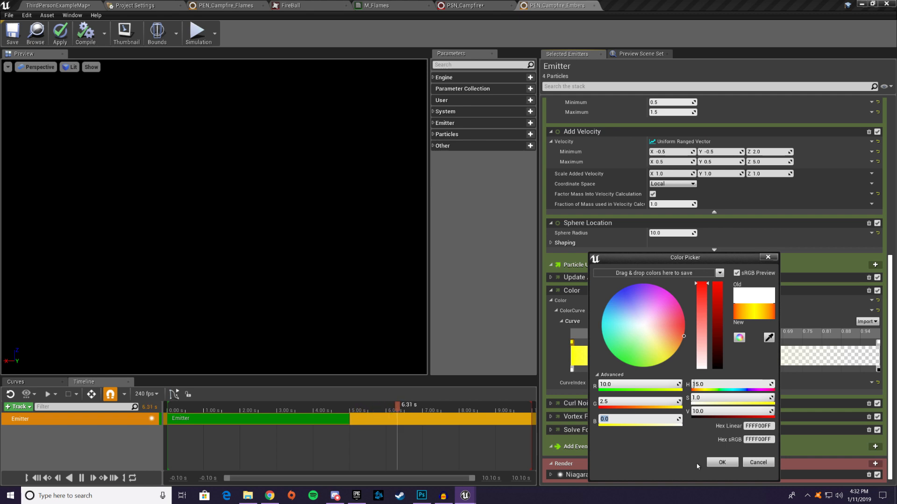
left_click(722, 463)
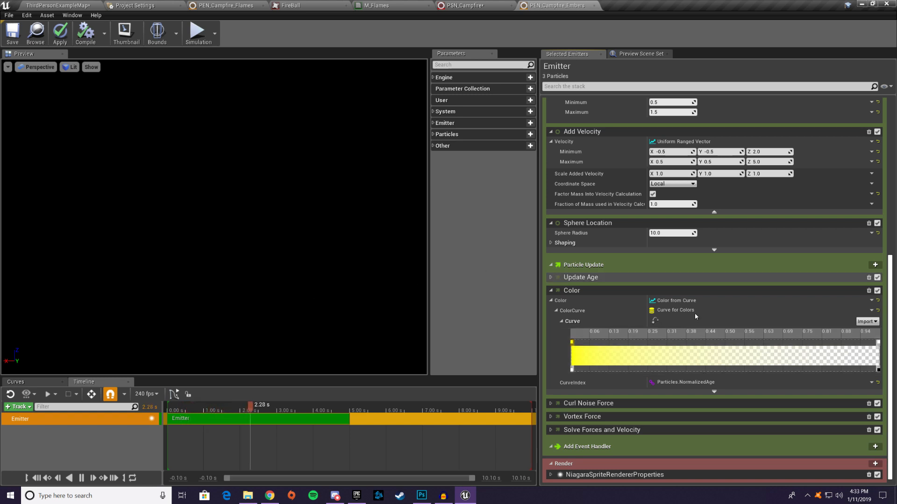
Step: Set the ending color stop of the gradient to R 1.0, G 0.25, B 0.0
right_click(878, 343)
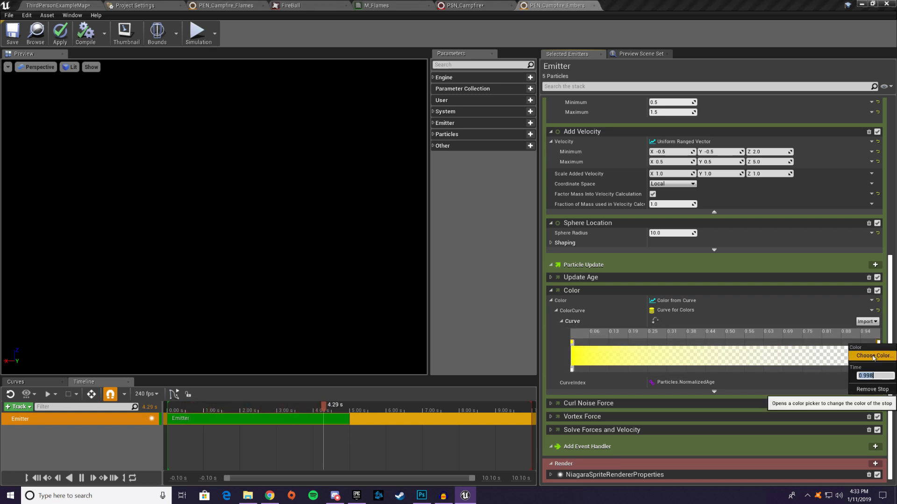
left_click(873, 357)
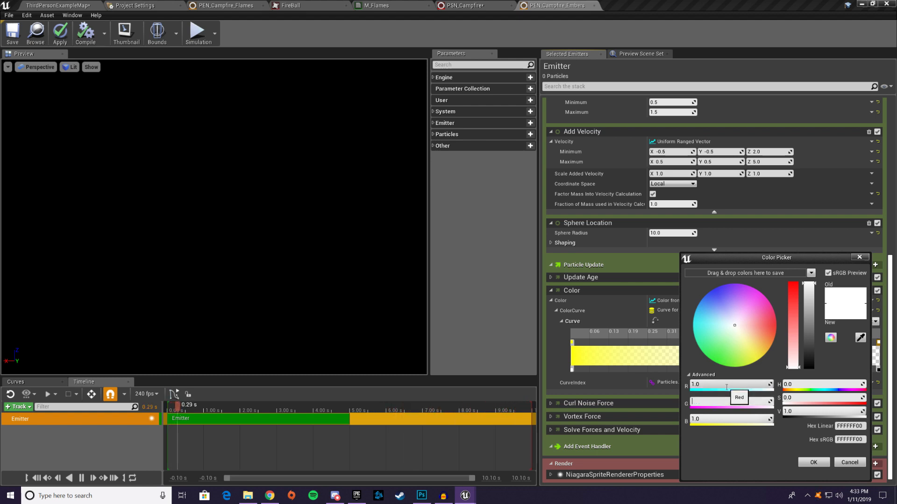
type("0.25")
key("Tab")
type("0")
key("Return")
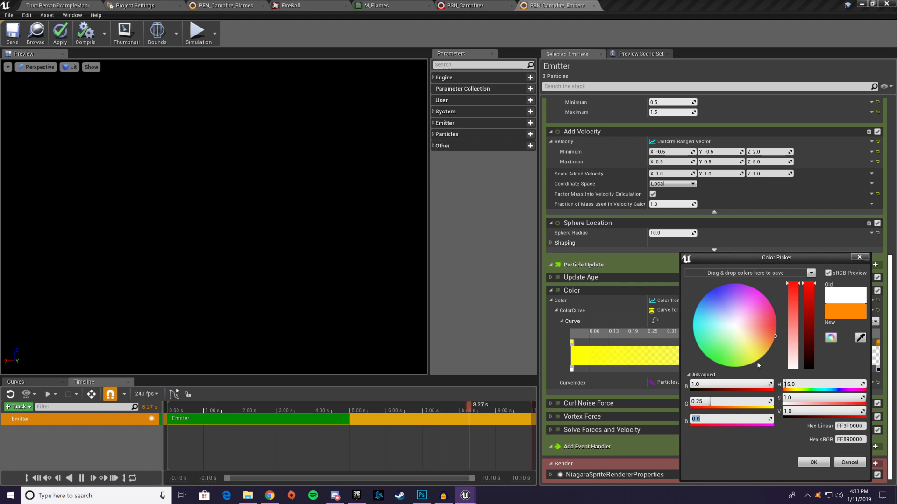
left_click(812, 463)
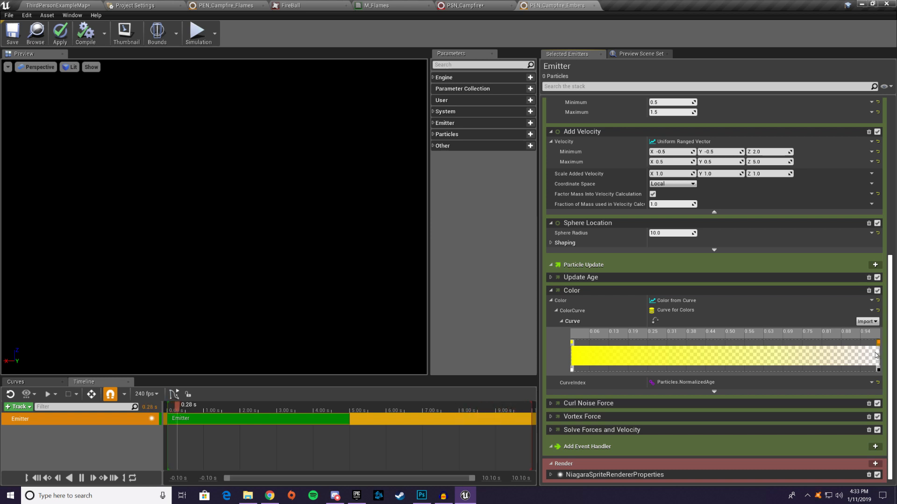
Step: Save the embers emitter and take a closer look at the combined effect in the PSN_Campfire preview
scroll(779, 281, "up", 3)
scroll(778, 280, "up", 7)
left_click(15, 39)
left_click(474, 6)
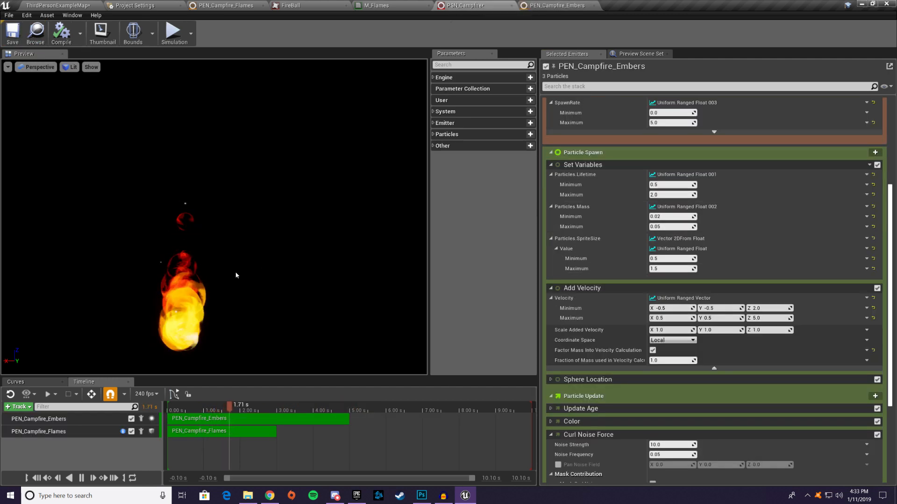
right_click_drag(236, 276, 236, 248)
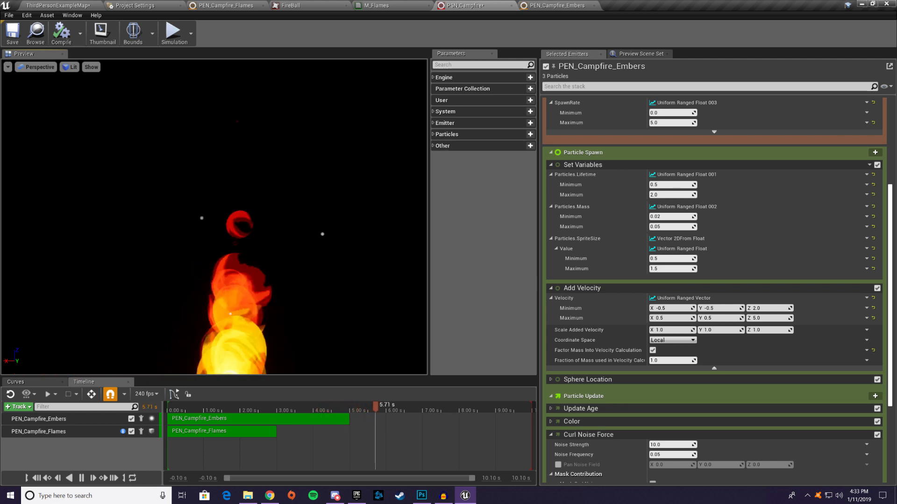
Step: Review the flames and embers emitters' settings in PSN_Campfire, and return to the embers asset's Particle Update modules
left_click(58, 432)
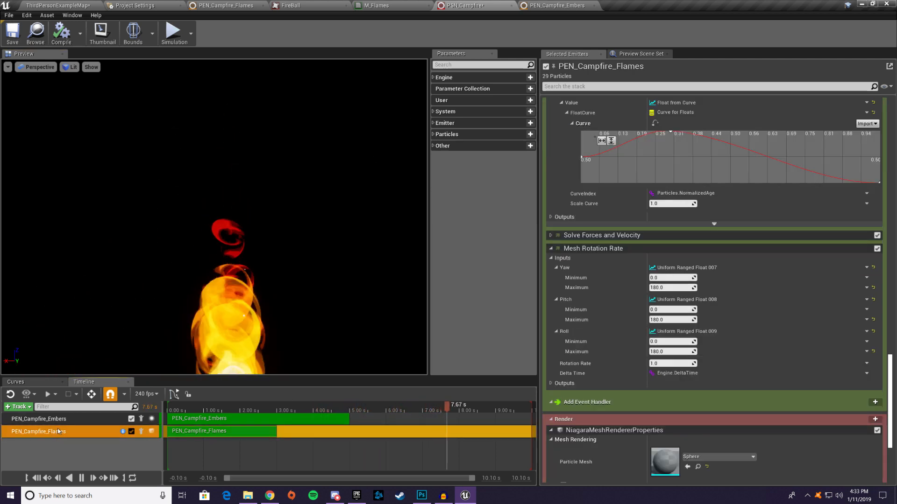
left_click(51, 419)
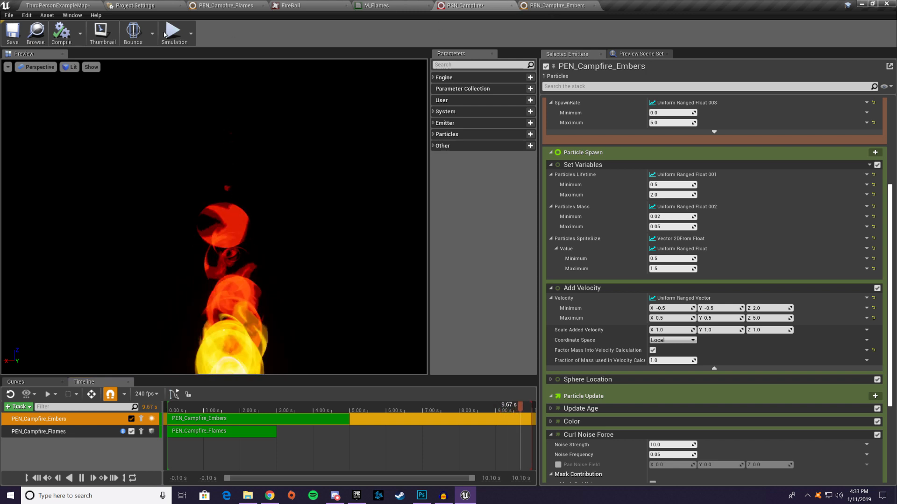
left_click(539, 5)
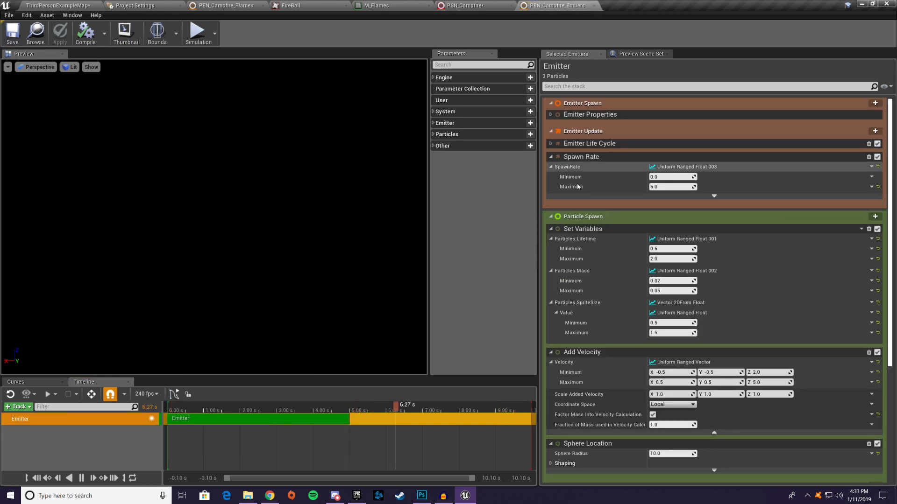
scroll(779, 213, "down", 8)
scroll(779, 214, "down", 1)
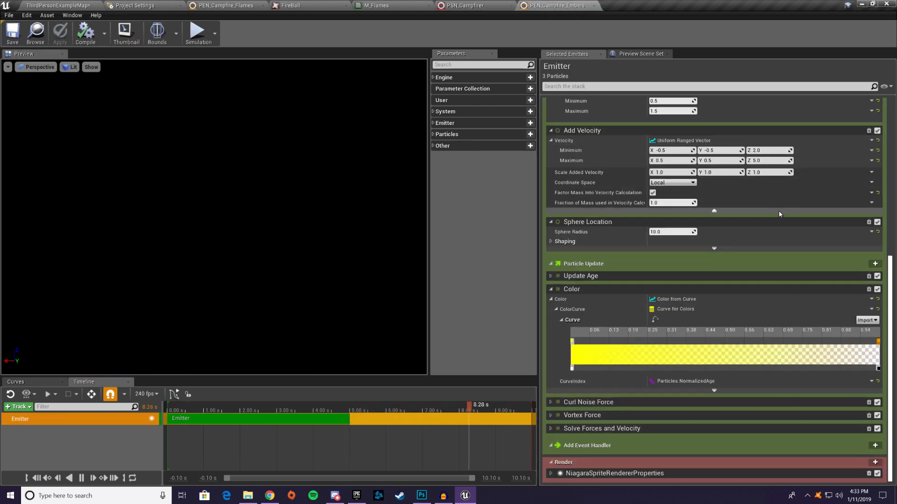
Step: Delete the PEN_Campfire_Embers emitter from PSN_Campfire, add it again from its asset, and save the system
left_click(462, 5)
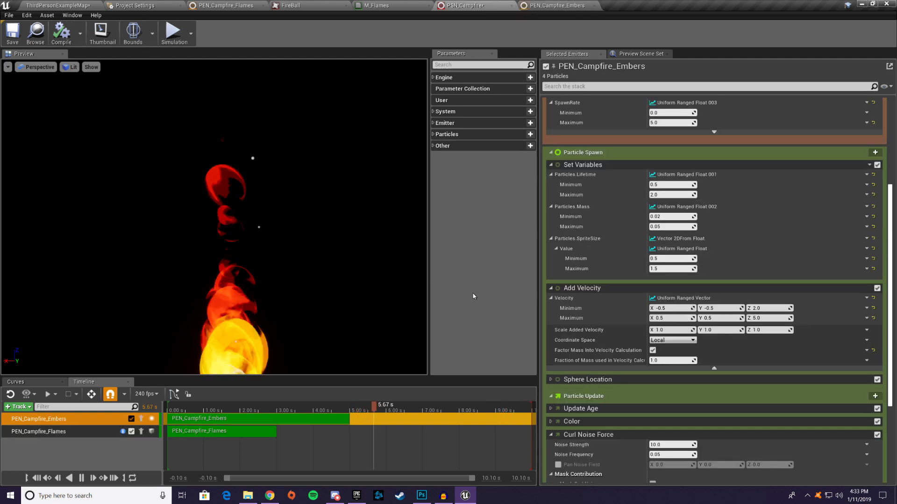
scroll(708, 285, "down", 3)
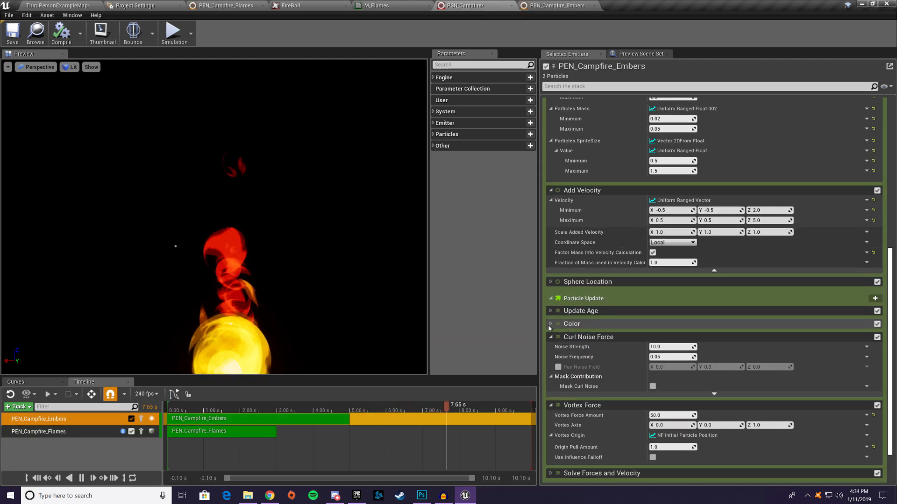
left_click(551, 324)
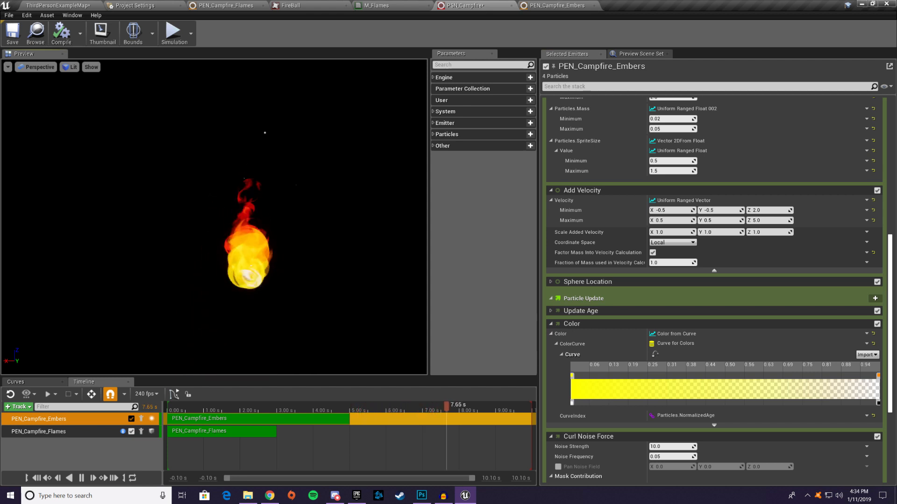
right_click(71, 420)
left_click(94, 374)
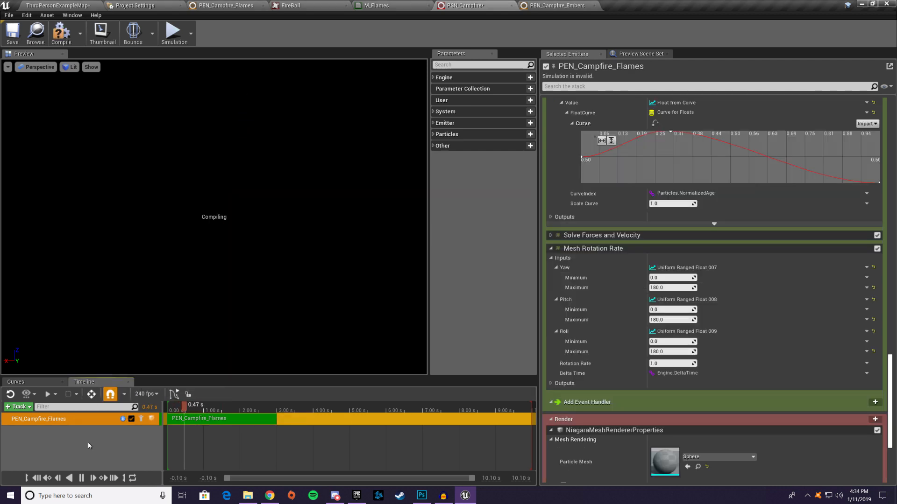
right_click(87, 442)
mouse_move(117, 448)
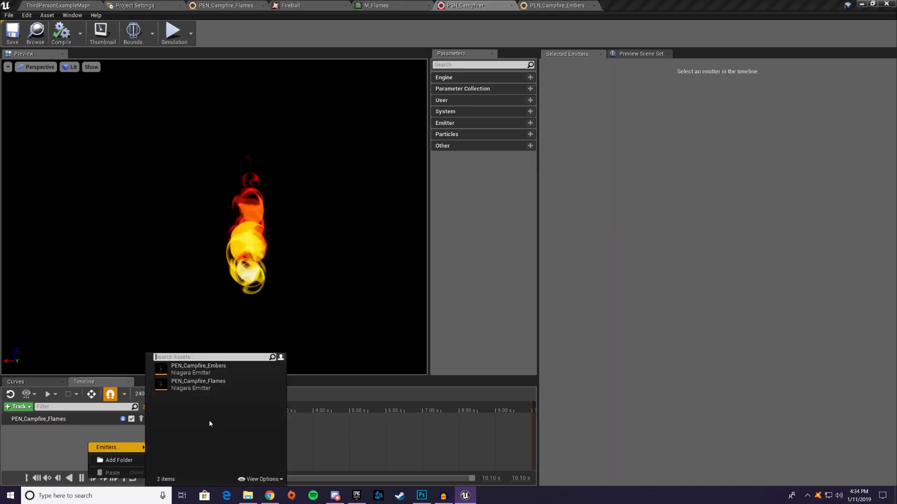
left_click(226, 371)
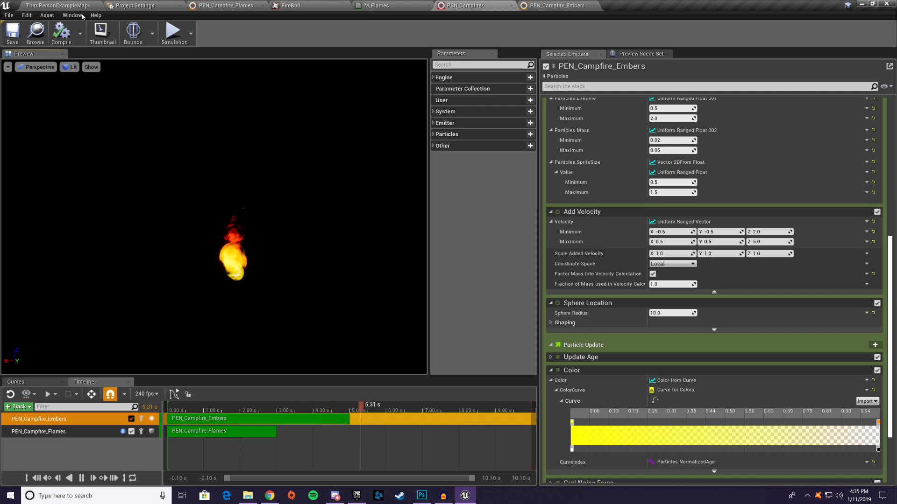
left_click(10, 35)
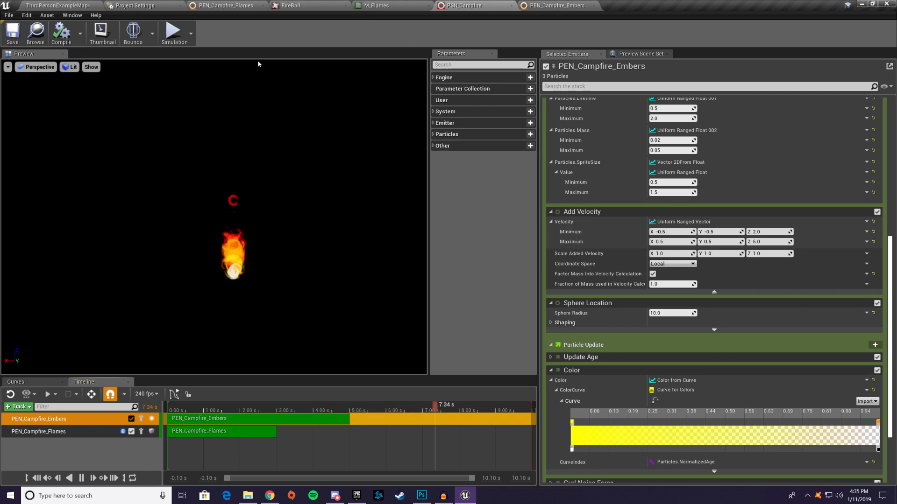
Step: Play the ThirdPersonExampleMap level, walk the character up the stairs to inspect the campfire effect, and end the play session
left_click(62, 5)
right_click_drag(430, 189, 329, 210)
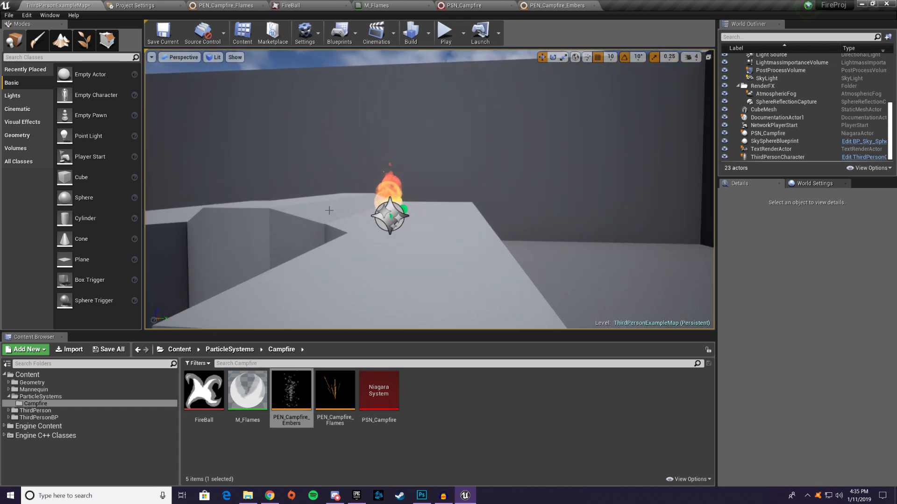
left_click(390, 215)
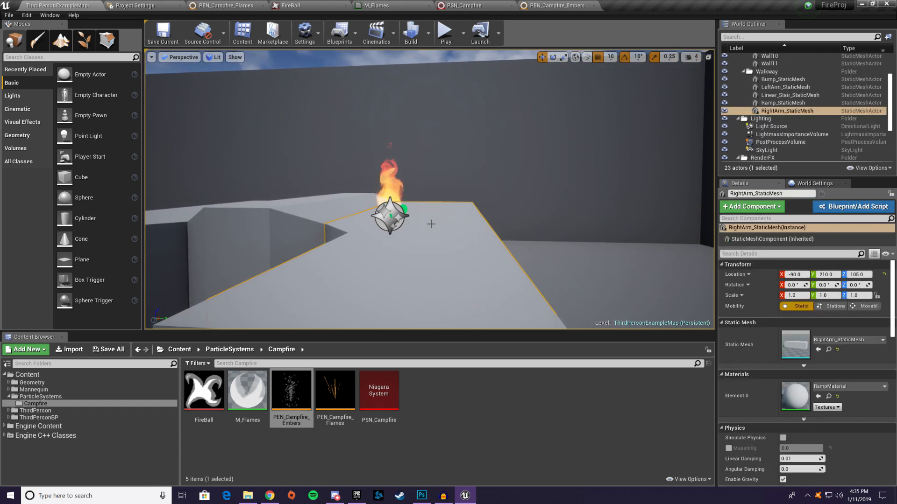
left_click(444, 32)
key("w")
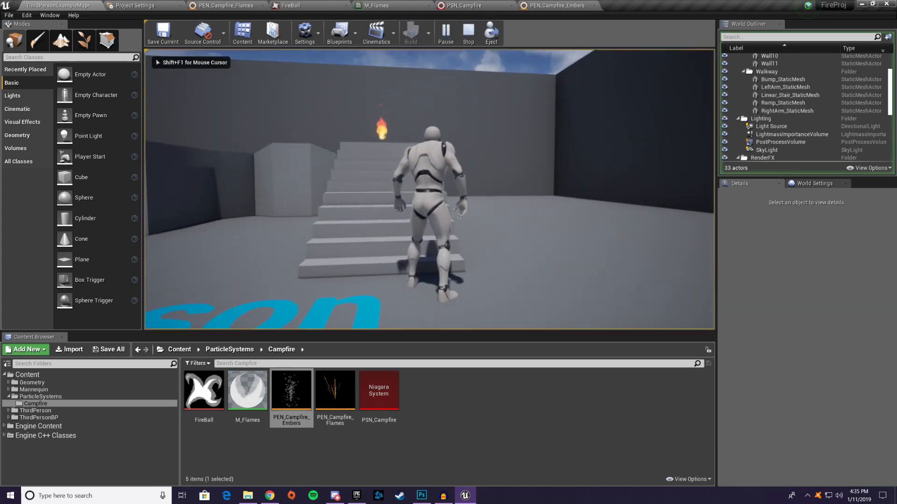
key("w")
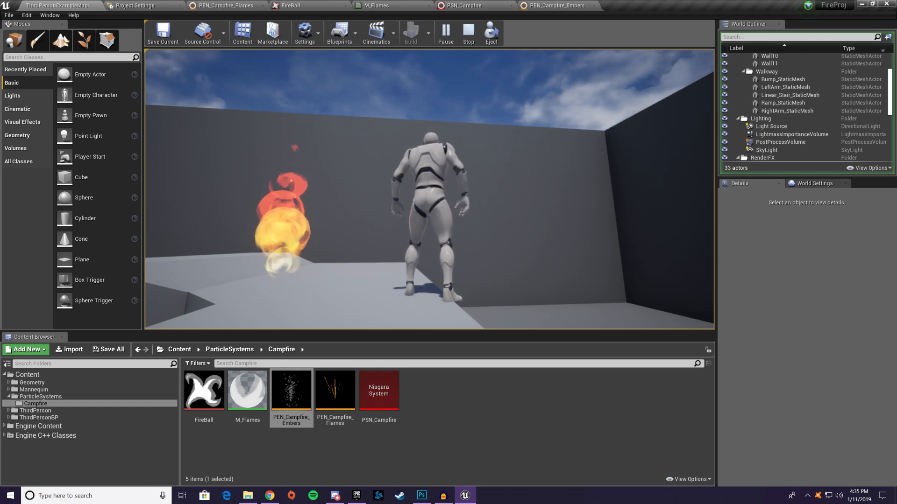
key("s")
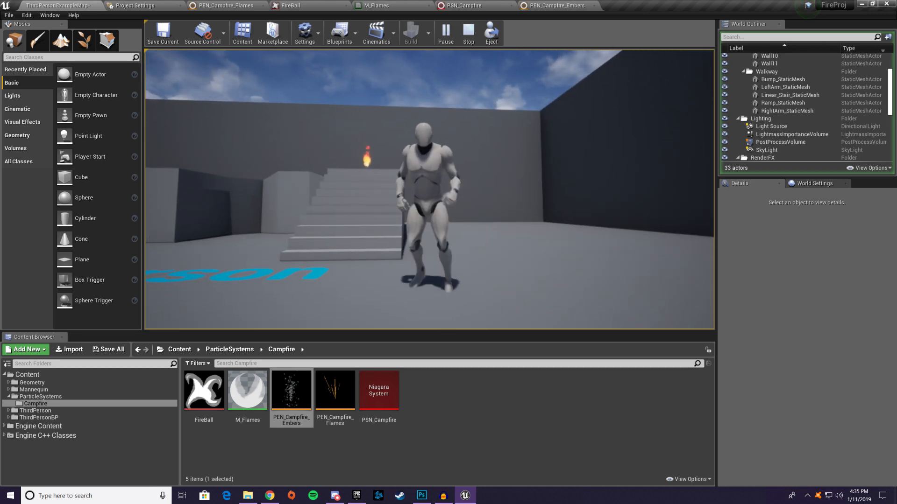
key("w")
key("w")
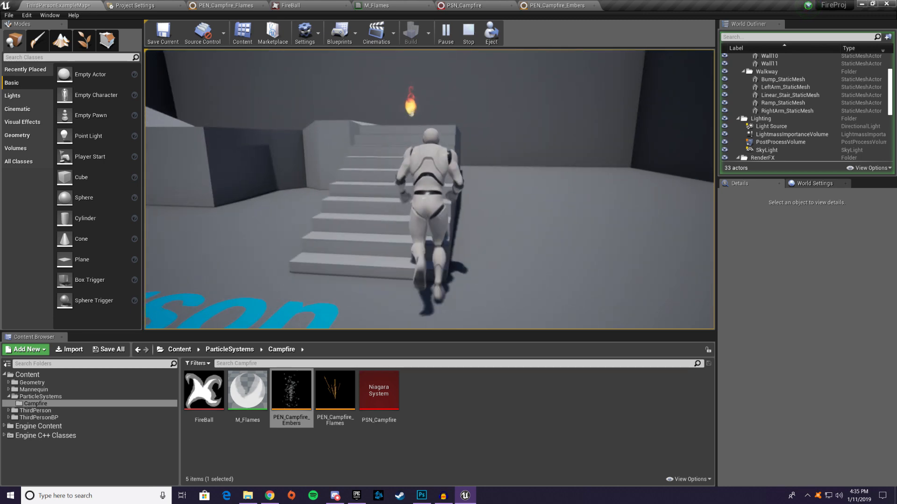
key("w")
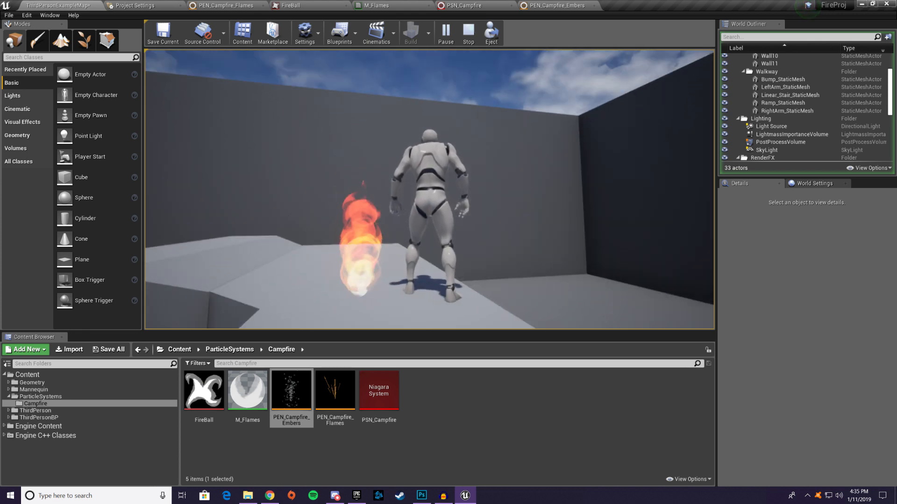
key("Escape")
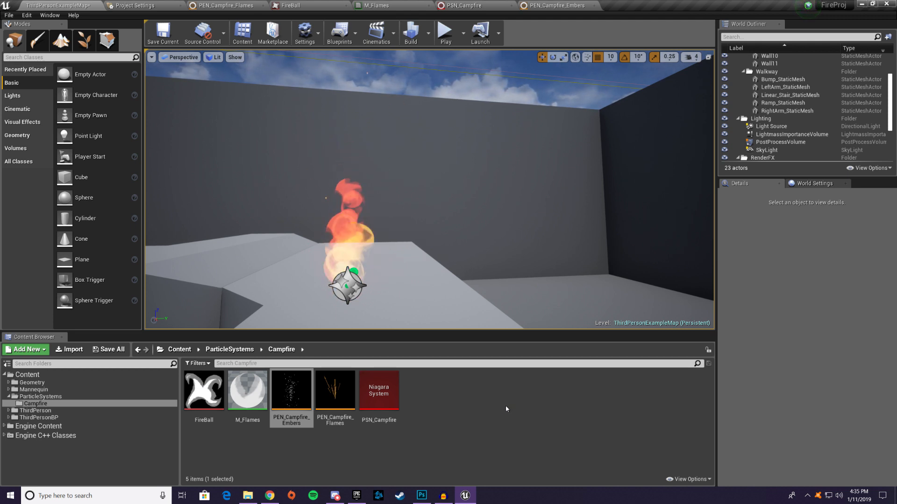
Step: Create a material named M_FireDistortion in the Campfire folder and open it for editing
right_click(448, 404)
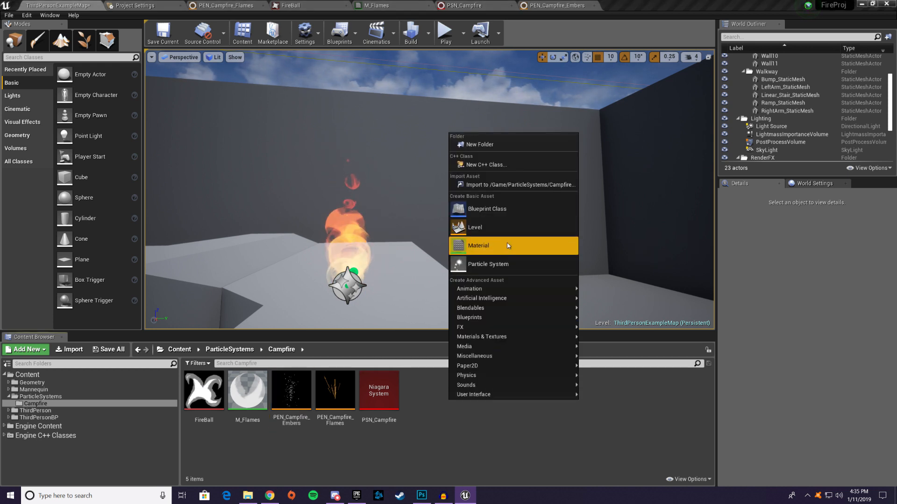
left_click(500, 253)
type("M_FireDistortion")
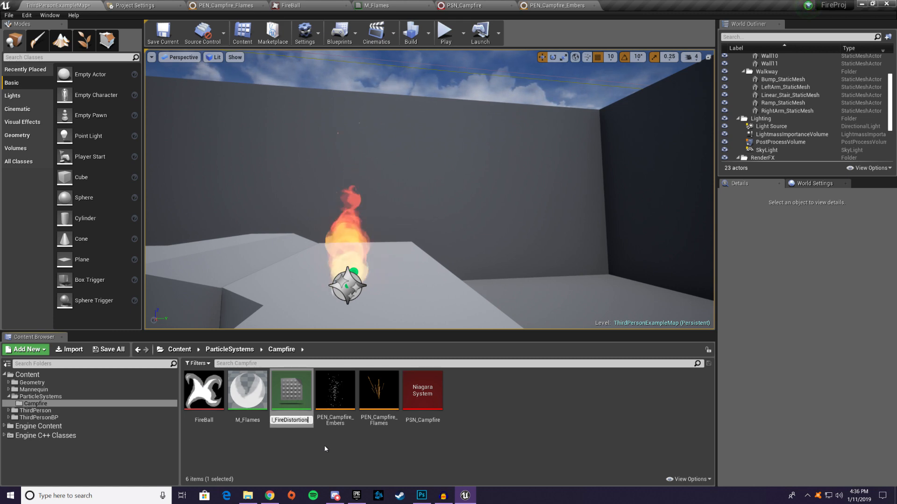
key("Return")
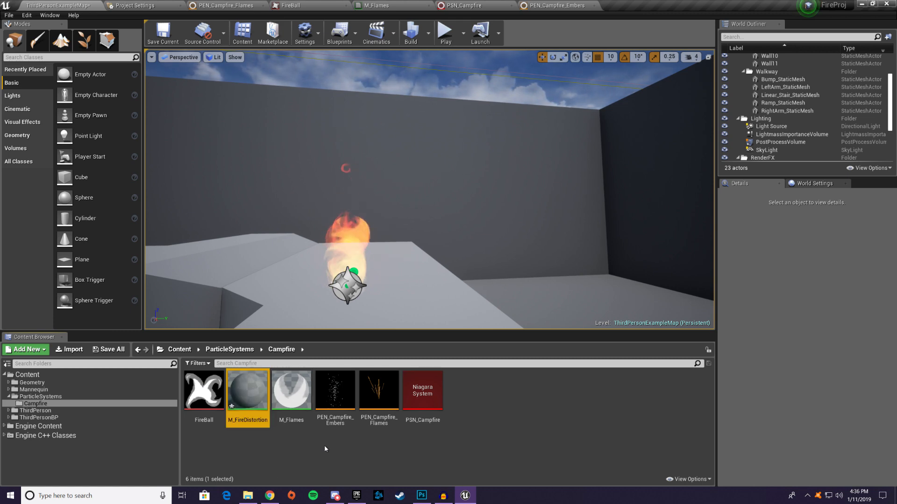
double_click(247, 398)
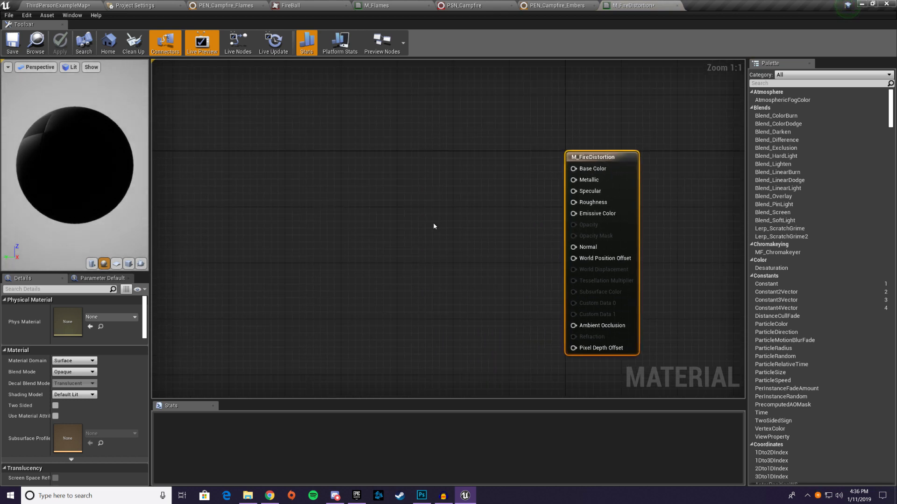
Step: Set the material's blend mode to Translucent and its shading model to Unlit
right_click_drag(446, 225, 470, 191)
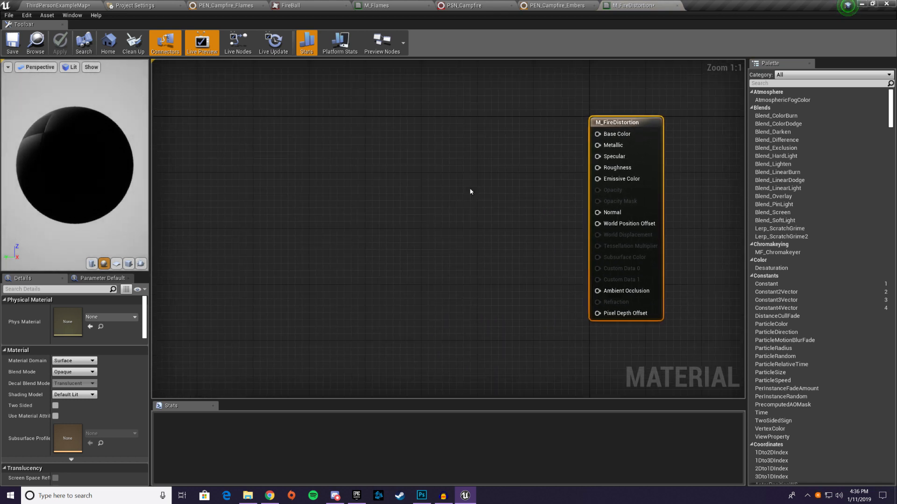
left_click(75, 372)
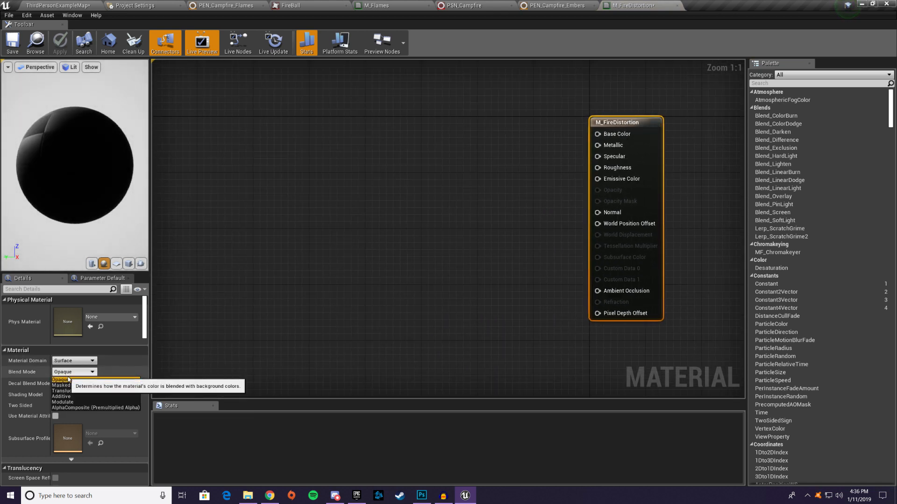
left_click(77, 391)
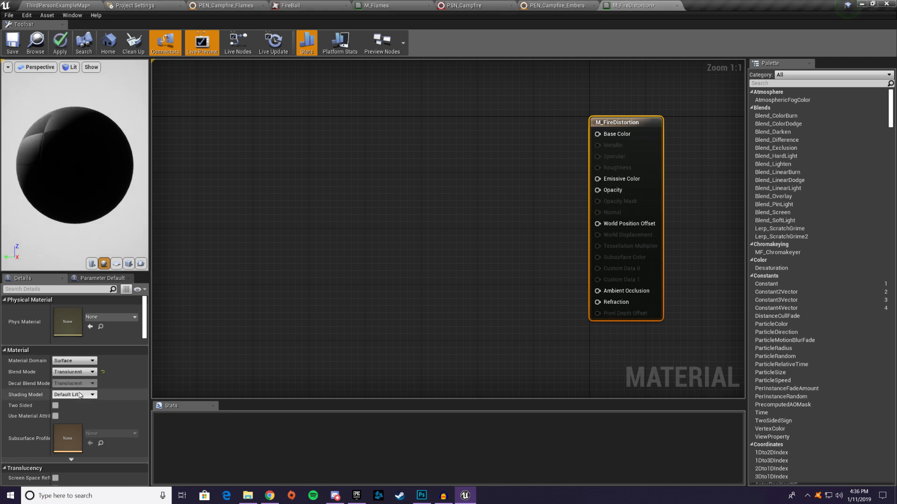
left_click(72, 395)
left_click(69, 402)
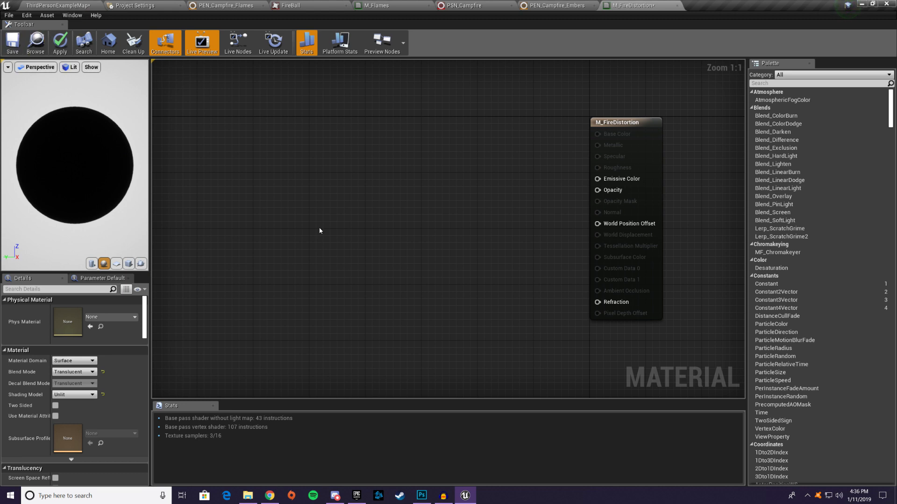
Step: Add a constant with value 2, connect it to the material's Refraction input, and save the material
left_click(491, 307)
left_click(84, 307)
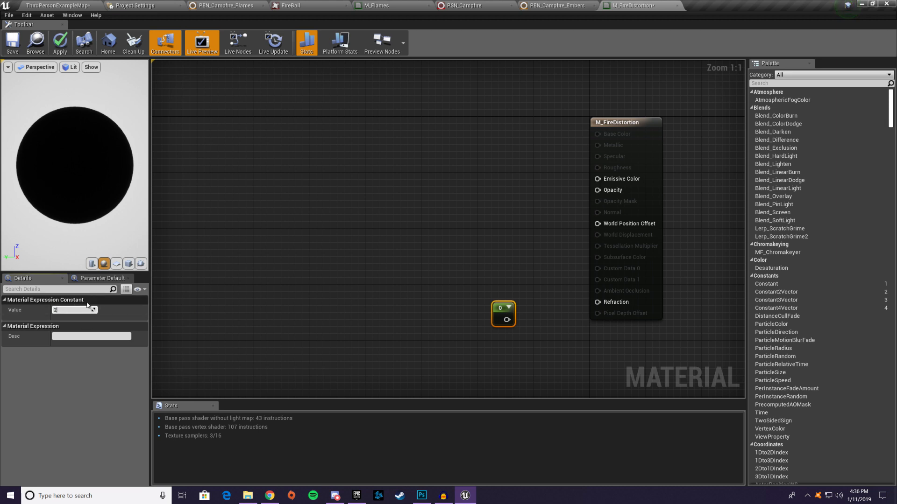
type("2")
key("Return")
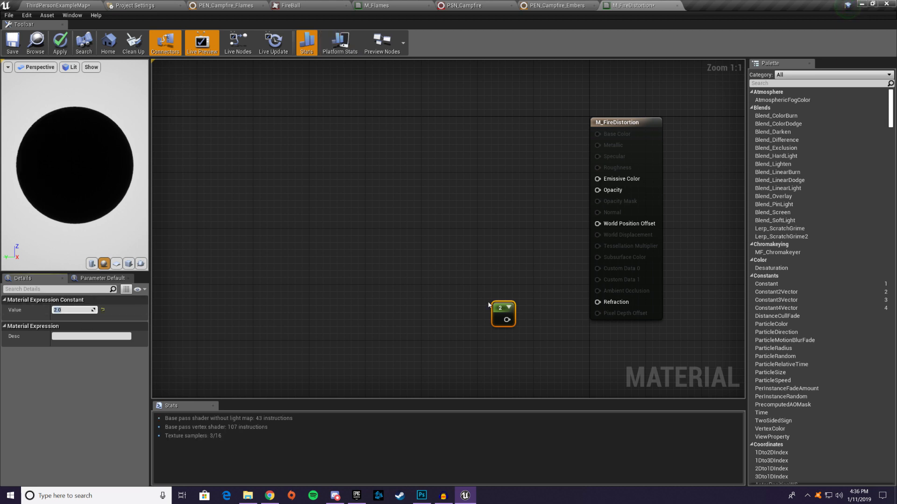
left_click_drag(505, 320, 606, 304)
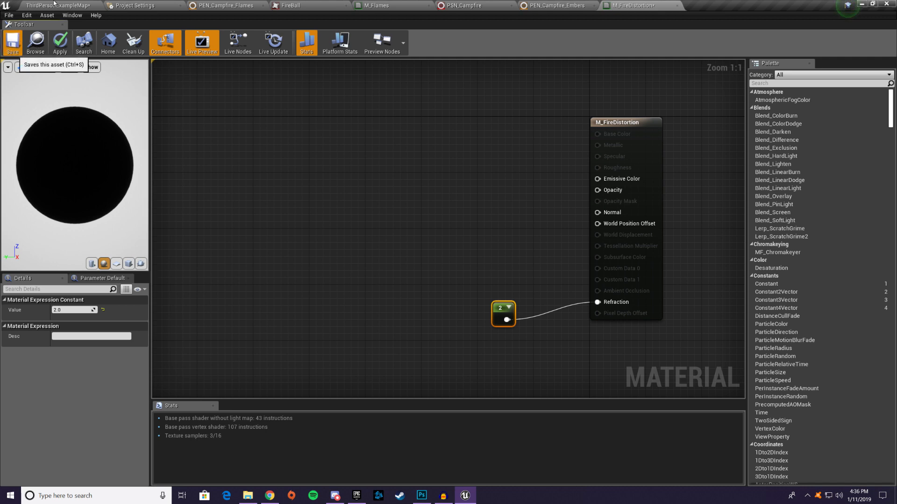
left_click(12, 42)
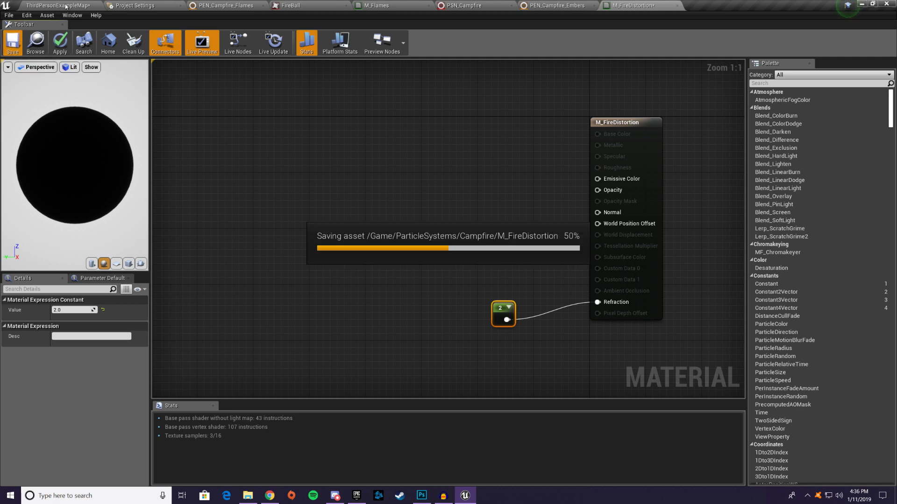
Step: Place a plane in the ThirdPersonExampleMap level, stand it upright at 90° Y rotation, and apply M_FireDistortion to it
left_click(70, 5)
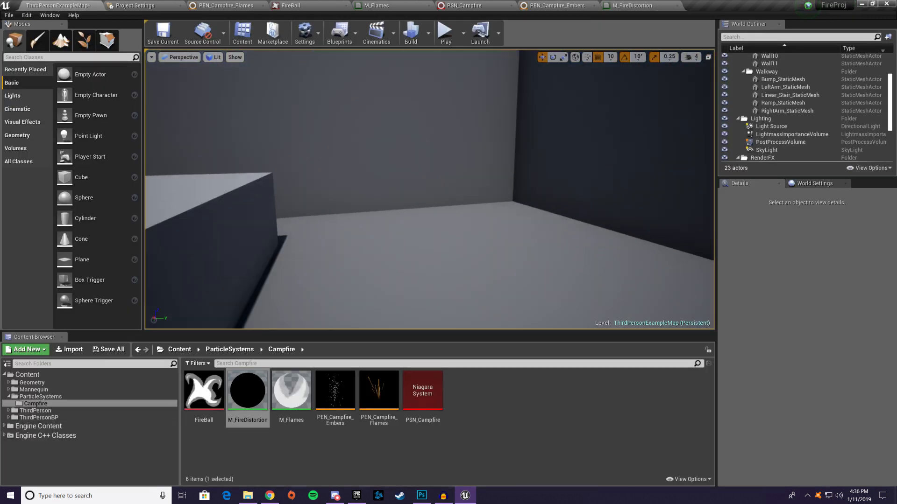
left_click_drag(84, 260, 469, 218)
left_click(553, 57)
right_click_drag(469, 218, 533, 242)
key("w")
key("a")
left_click_drag(262, 374, 411, 192)
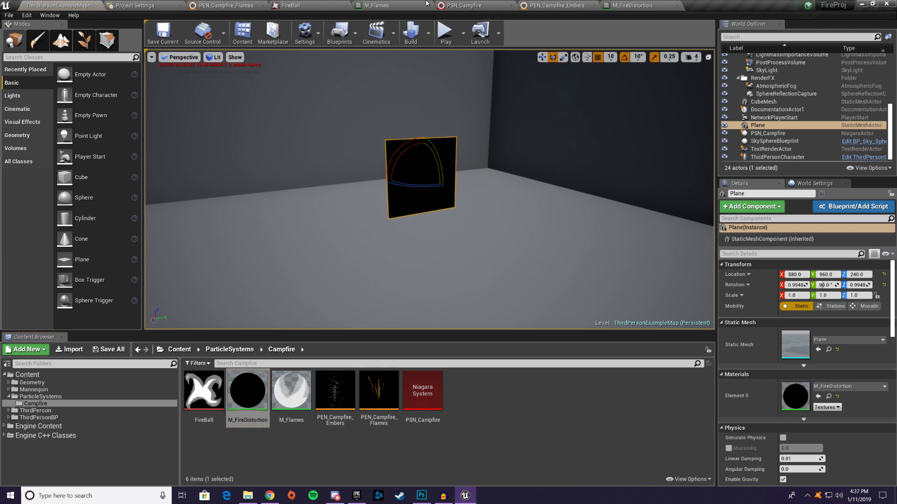
Step: Add a constant of 0 to M_FireDistortion, connect it to the Opacity input, and save the material
left_click(644, 6)
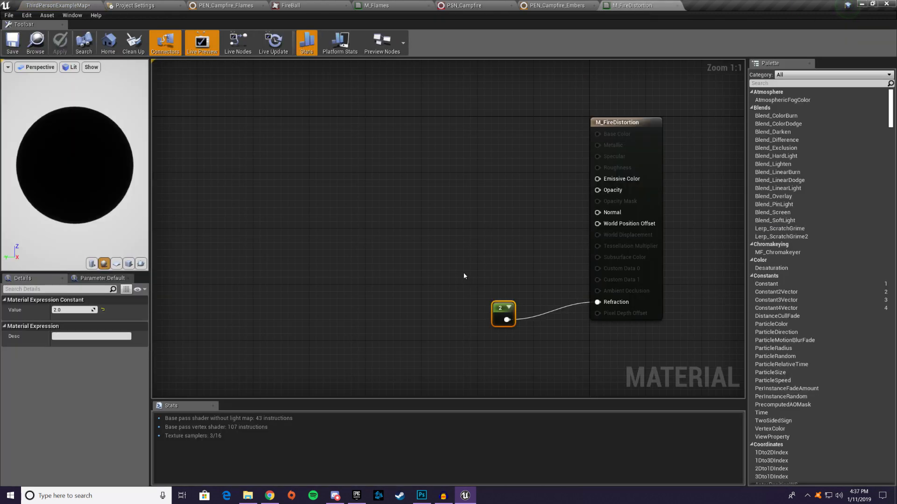
left_click(520, 185)
key("1")
left_click(505, 177)
left_click_drag(516, 193, 597, 190)
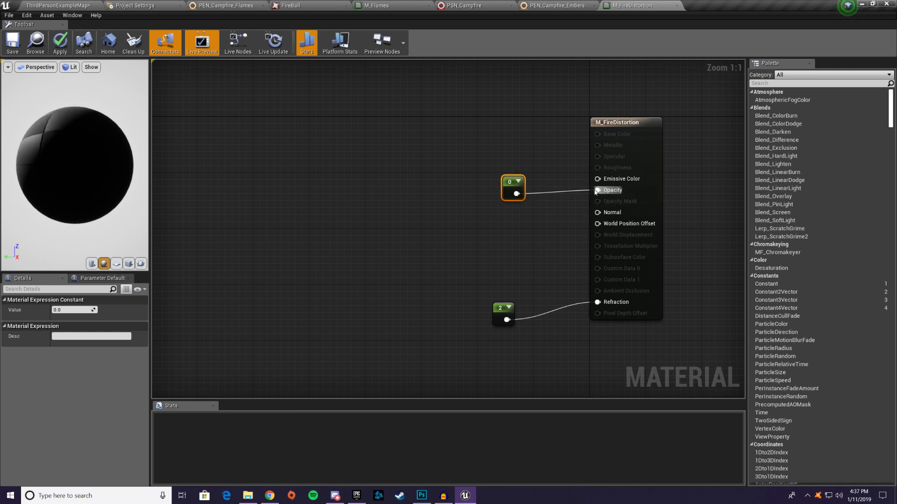
left_click(16, 37)
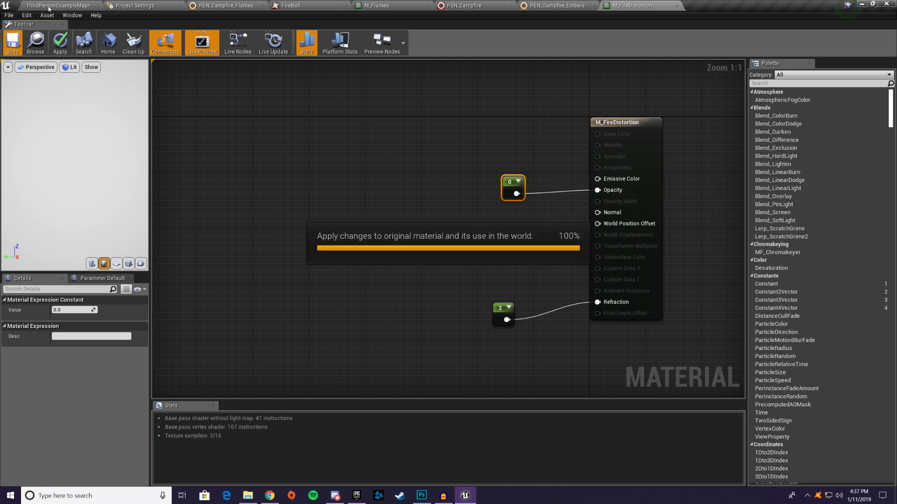
Step: Examine the refraction effect on the plane in the level from the front and close up
left_click(93, 6)
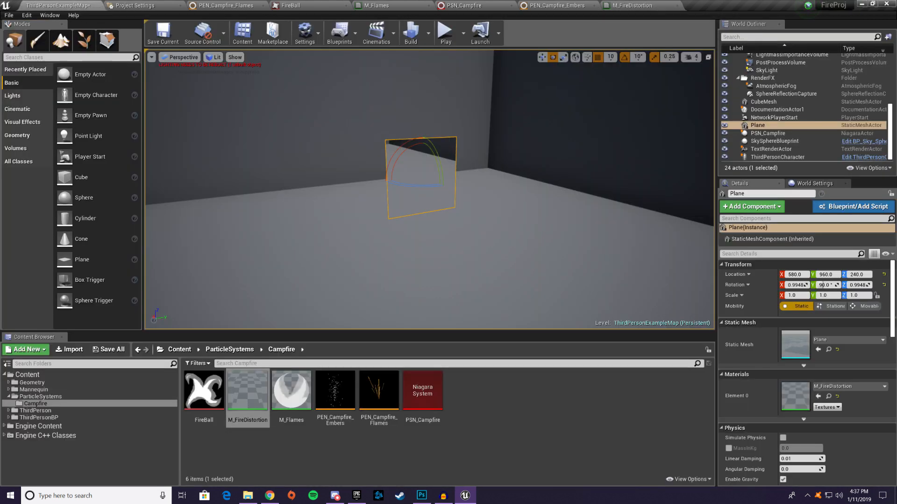
right_click_drag(434, 201, 425, 180)
right_click_drag(469, 214, 477, 211)
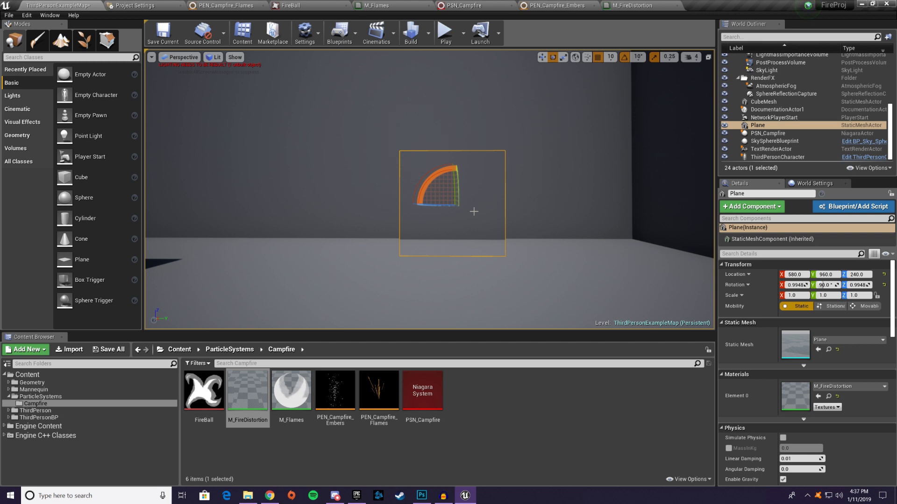
mouse_move(474, 211)
right_mouse_down()
mouse_move(486, 219)
mouse_move(485, 208)
mouse_move(476, 211)
right_mouse_up()
key("w")
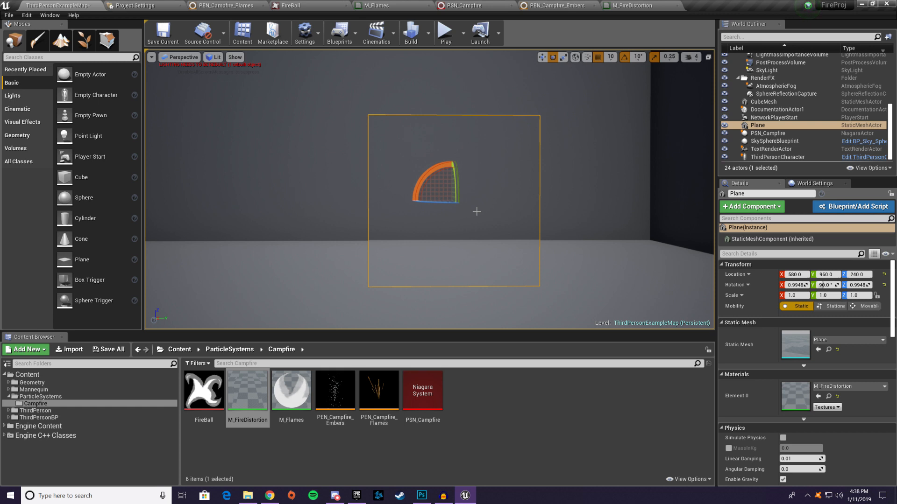
Step: Examine how the plane refracts the surrounding walls and floor from several side angles in the level
right_click_drag(430, 187, 467, 187)
key("a")
key("d")
key("d")
key("a")
key("w")
key("s")
key("a")
key("d")
key("a")
key("d")
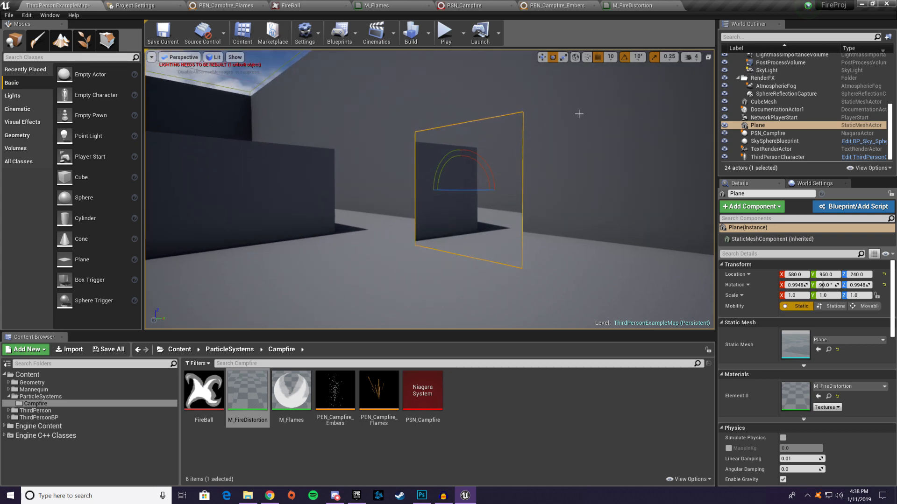
Step: Move the 0 constant up in the M_FireDistortion graph and add a Texture Sample node between the two constants
left_click(633, 5)
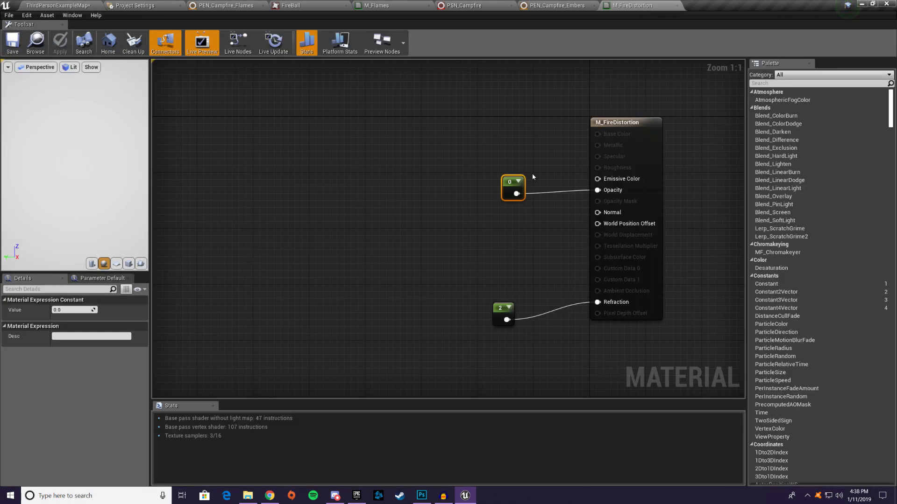
left_click_drag(514, 183, 496, 139)
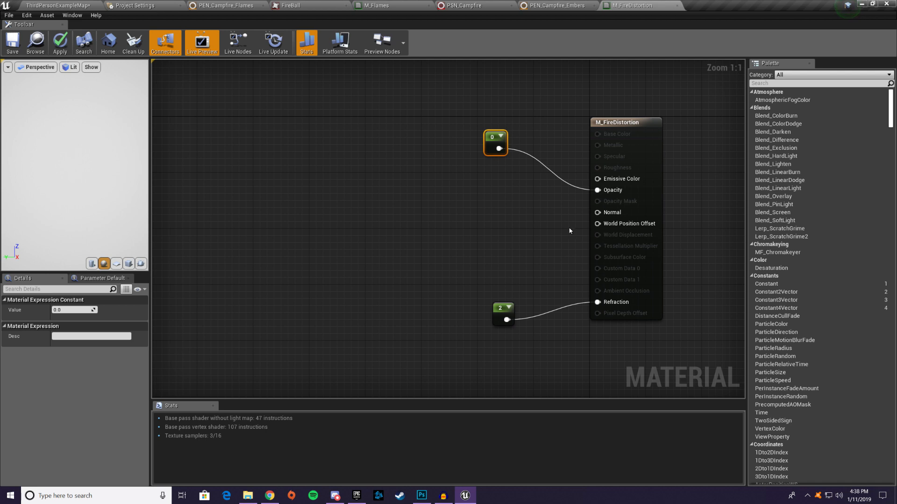
right_click(416, 198)
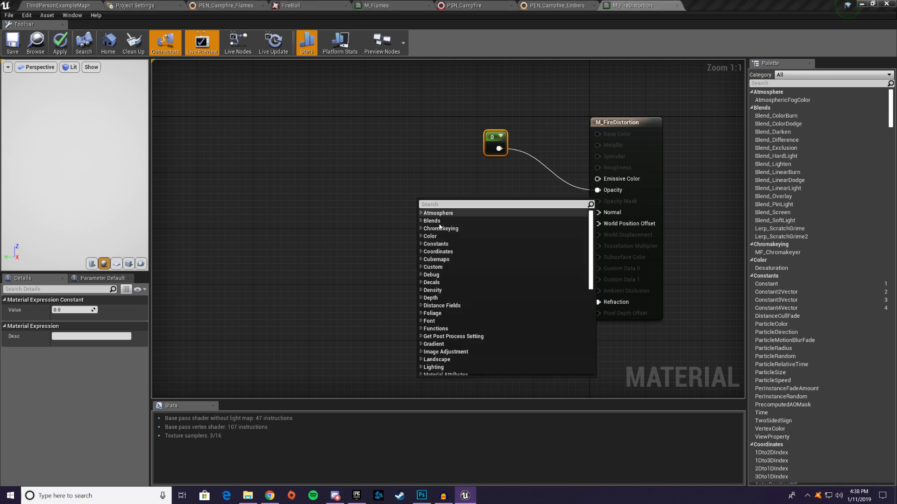
left_click(358, 214)
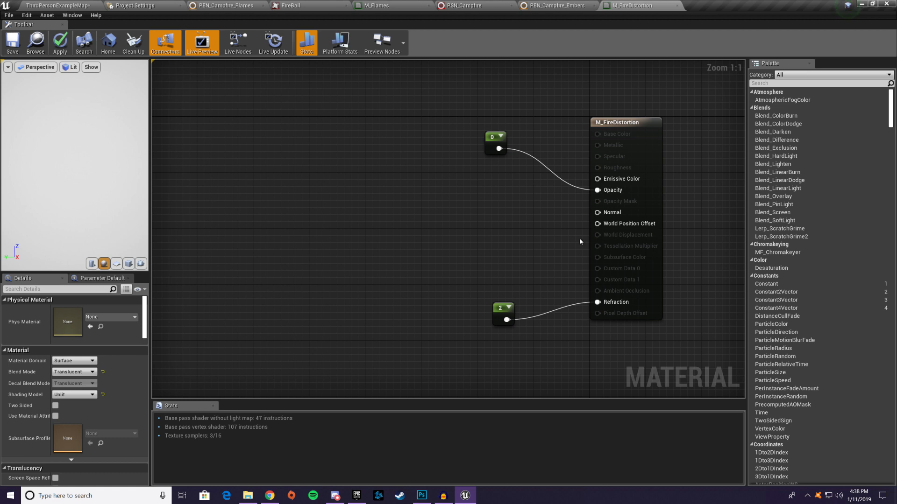
key("t")
left_click(471, 189)
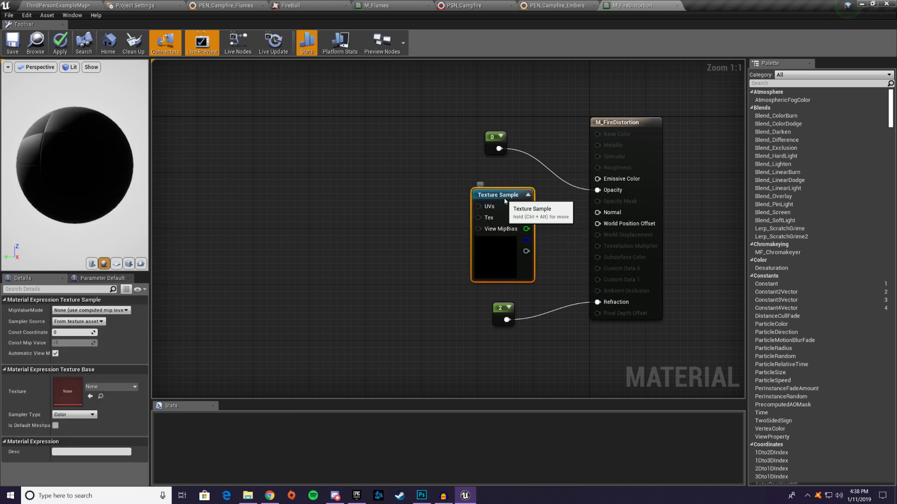
left_click_drag(503, 194, 489, 192)
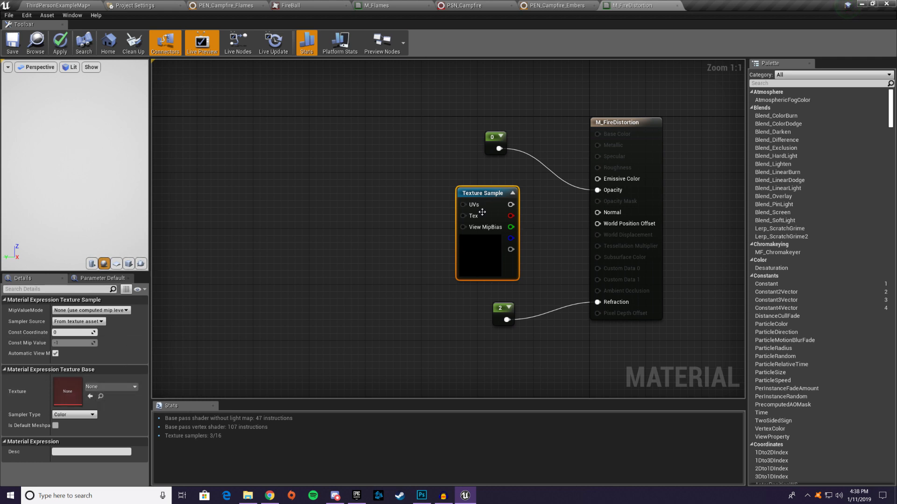
Step: Assign the SphereRenderNormalsMap texture to the Texture Sample, connect its color output to the material's Normal input, and save the material
left_click(116, 387)
type("sphere")
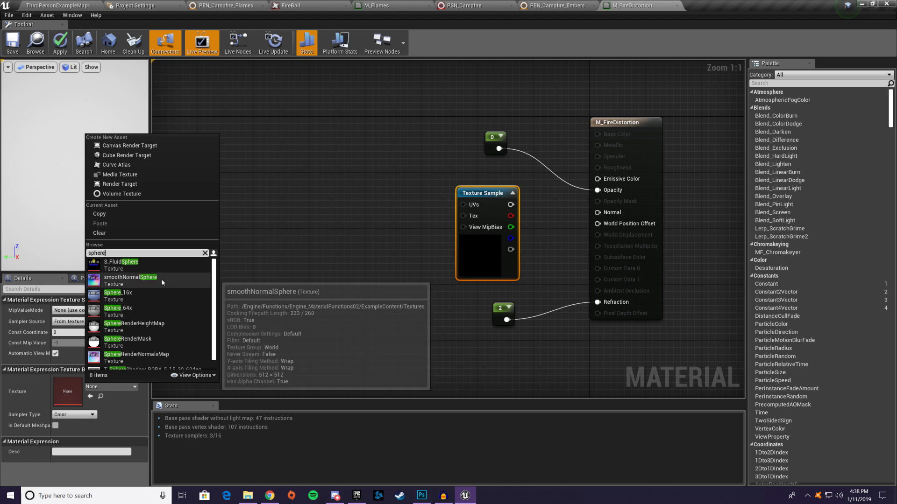
left_click(137, 358)
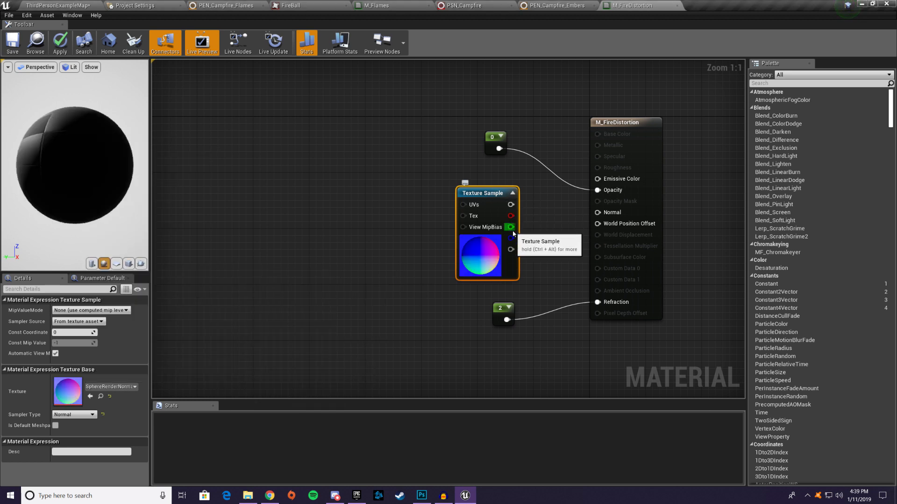
left_click_drag(511, 207, 598, 212)
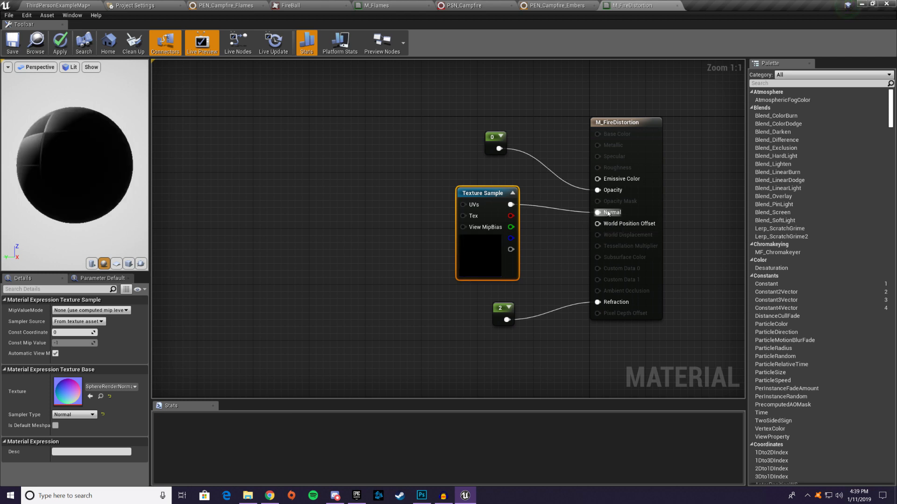
left_click(12, 42)
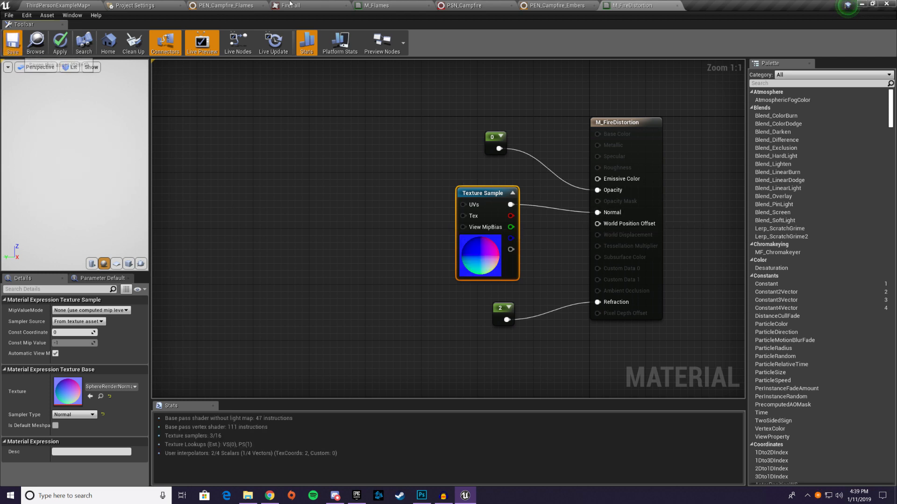
Step: Inspect the sphere-shaped refraction on the plane in ThirdPersonExampleMap from the front
left_click(64, 5)
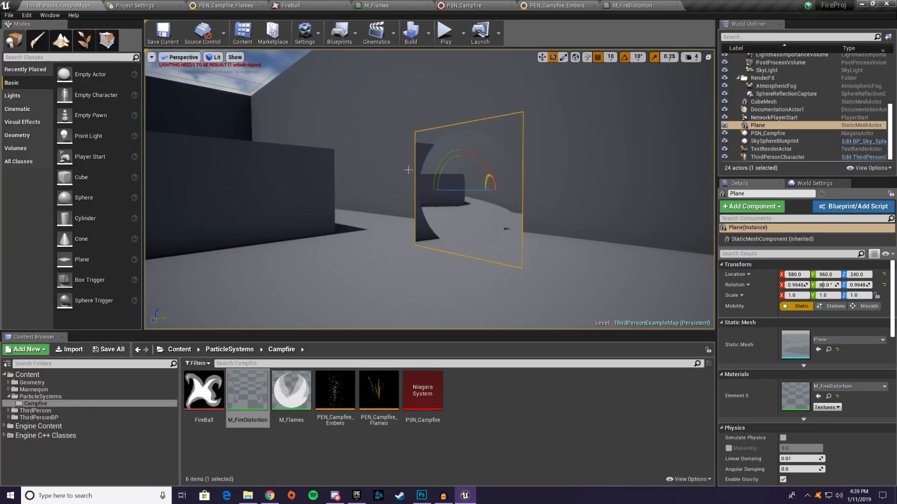
right_click_drag(375, 196, 420, 120)
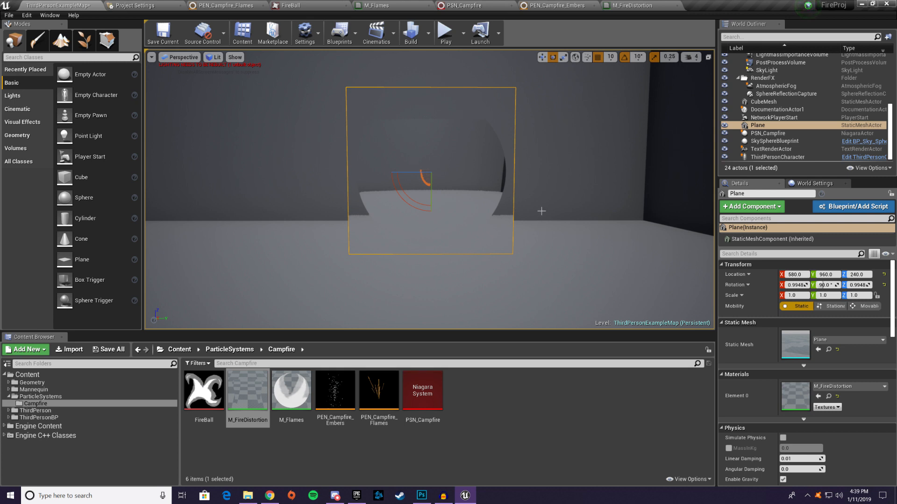
mouse_move(411, 191)
right_mouse_down()
mouse_move(411, 183)
mouse_move(411, 220)
mouse_move(411, 183)
right_mouse_up()
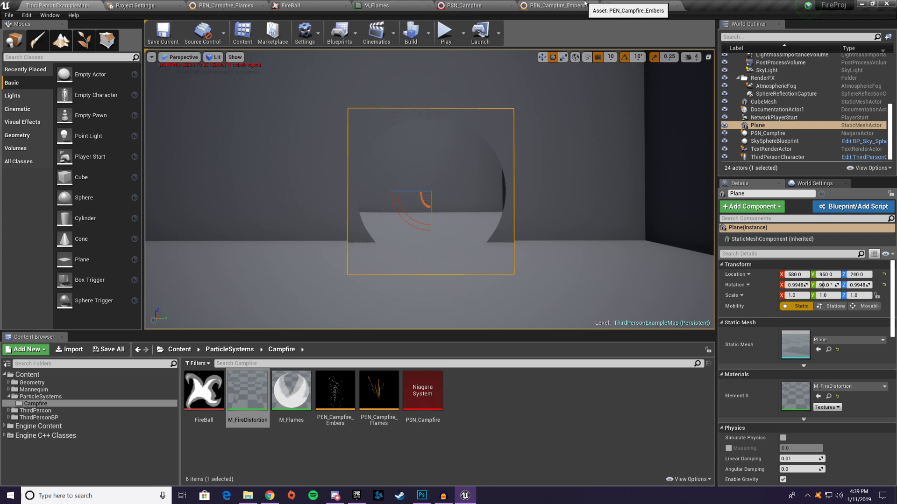
Step: Move the sphere normal Texture Sample away from the output node in M_FireDistortion and add a second Texture Sample below it
left_click(632, 6)
left_click_drag(481, 193, 397, 144)
right_click(380, 283)
left_click(350, 302)
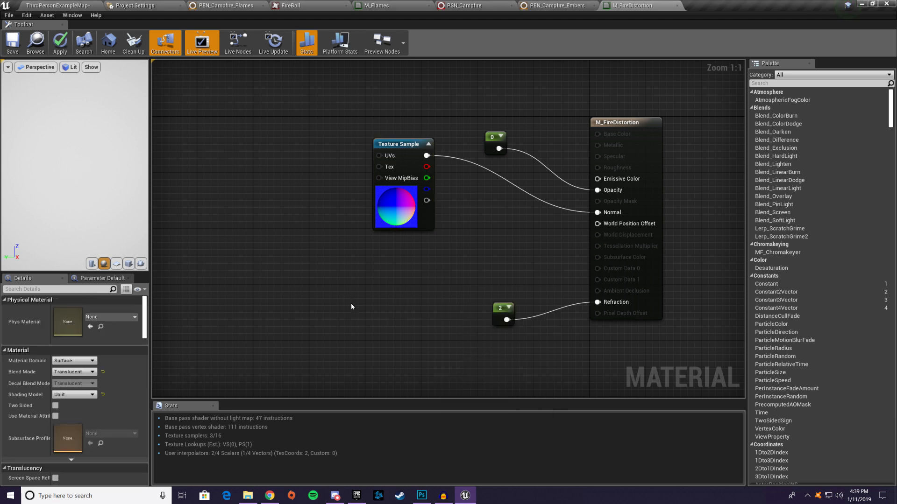
key("t")
left_click(390, 283)
left_click_drag(405, 289, 388, 273)
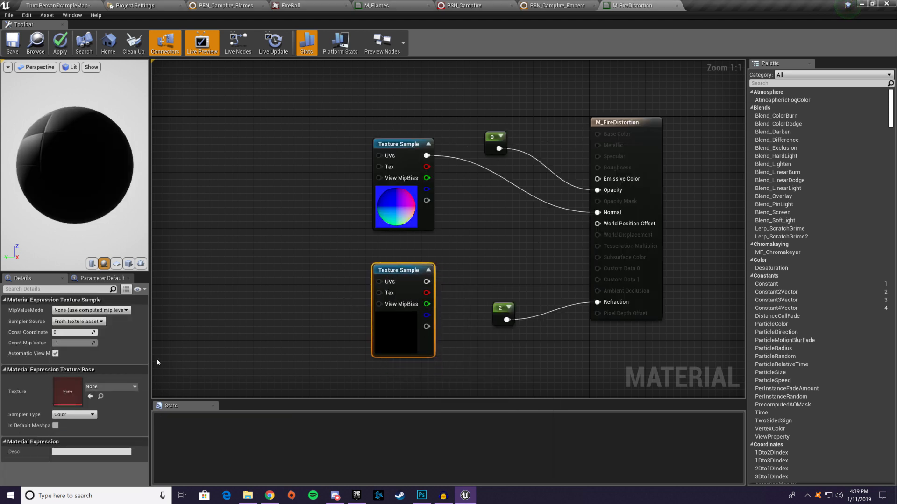
Step: Assign the water_n texture to the second Texture Sample
left_click(115, 386)
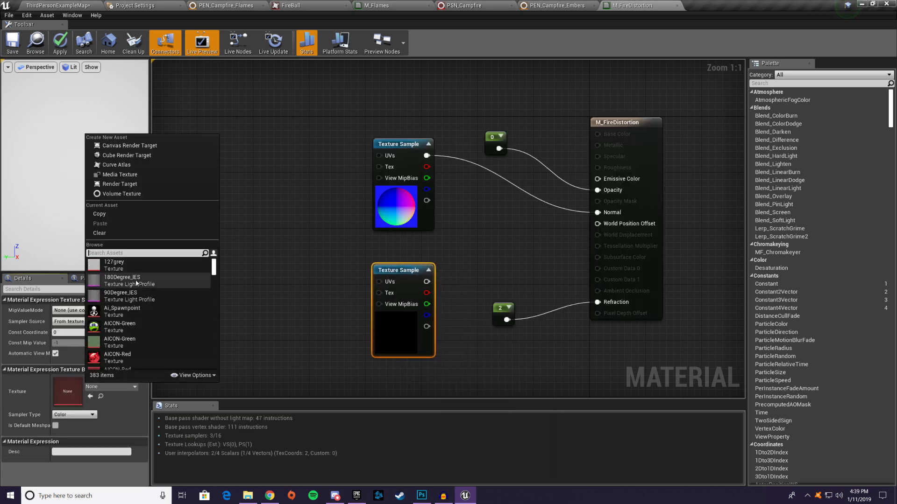
type("wart")
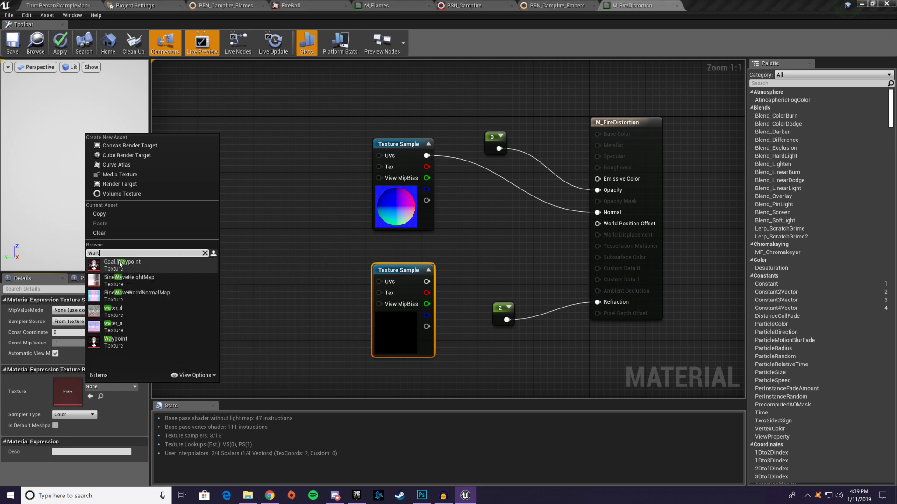
type("r")
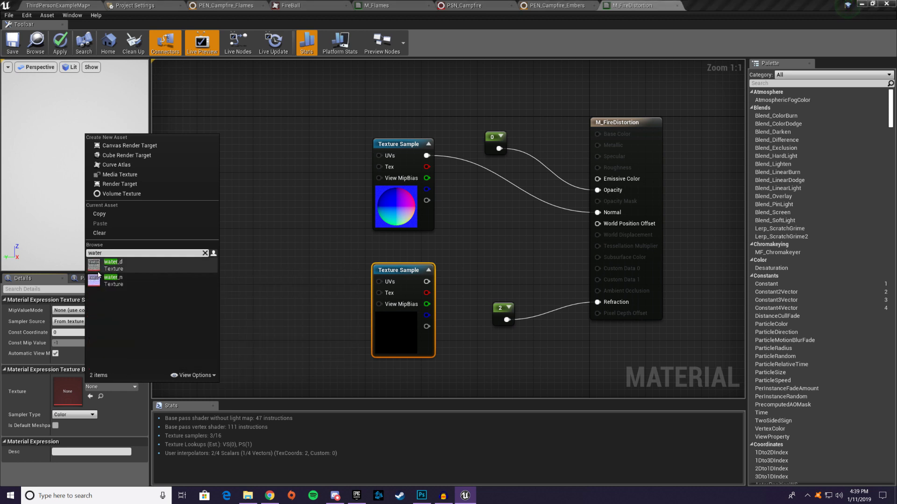
left_click(112, 272)
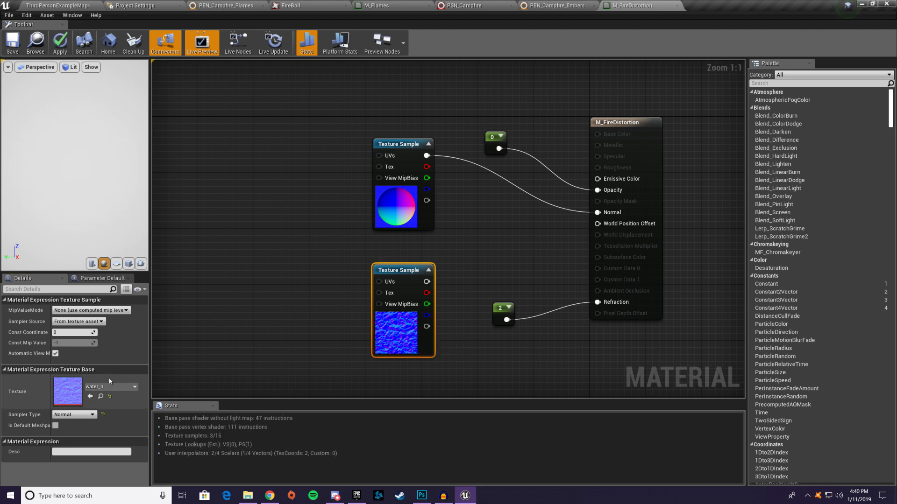
Step: Open the water_n and SphereRenderNormalsMap textures from their samples to inspect their normal maps and resolution details
double_click(68, 391)
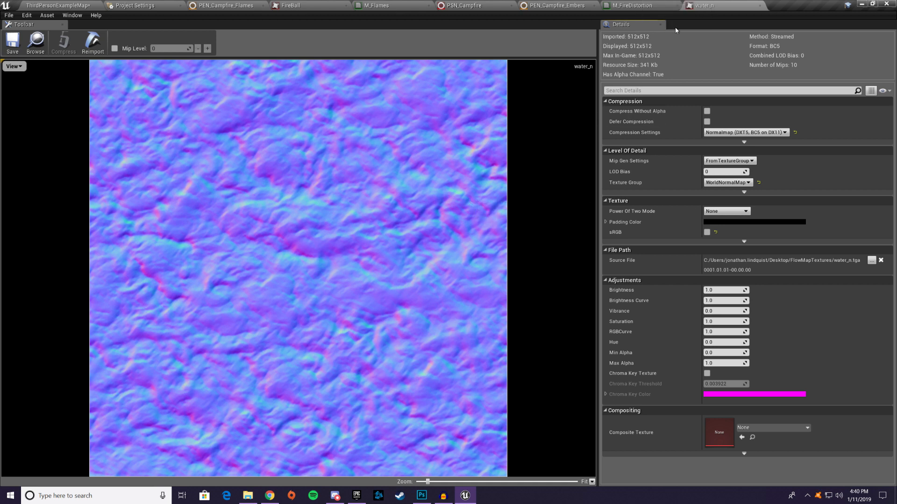
left_click(760, 5)
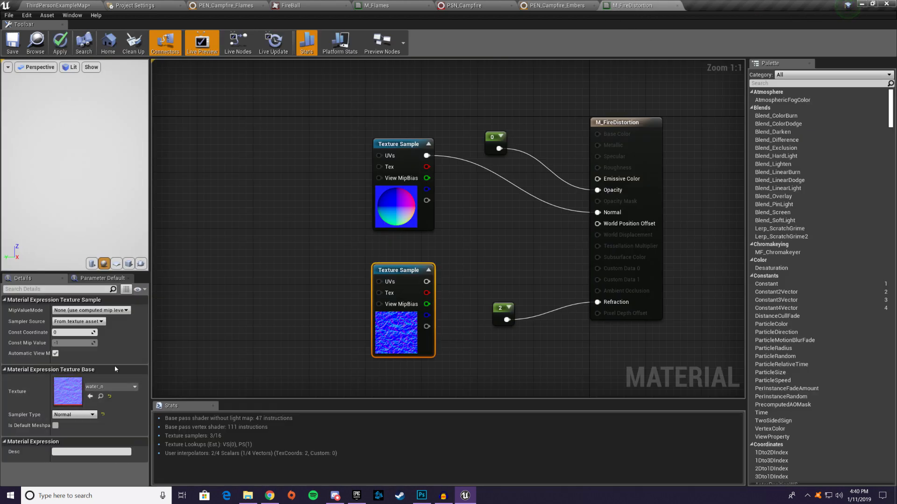
double_click(77, 387)
left_click(673, 7)
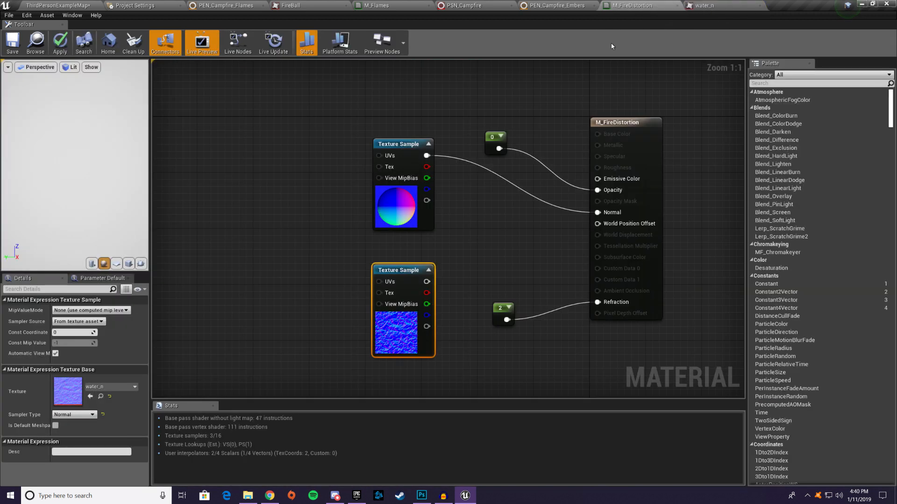
left_click(399, 205)
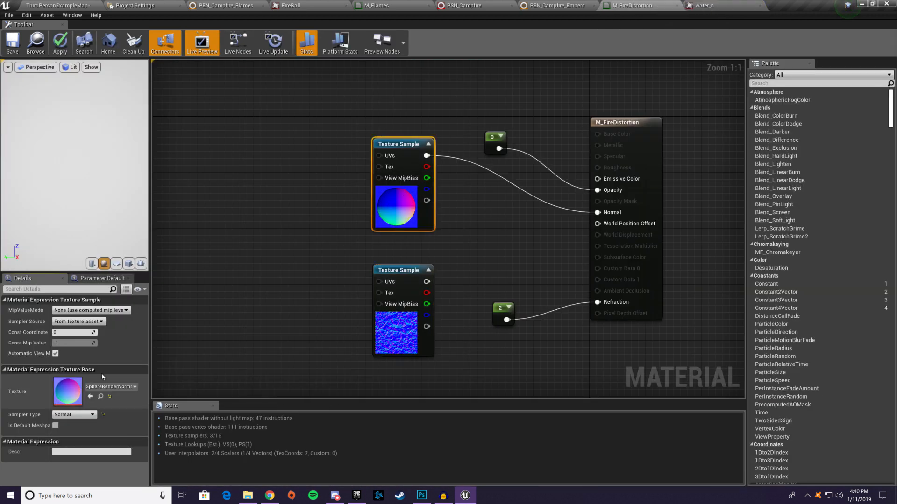
double_click(77, 389)
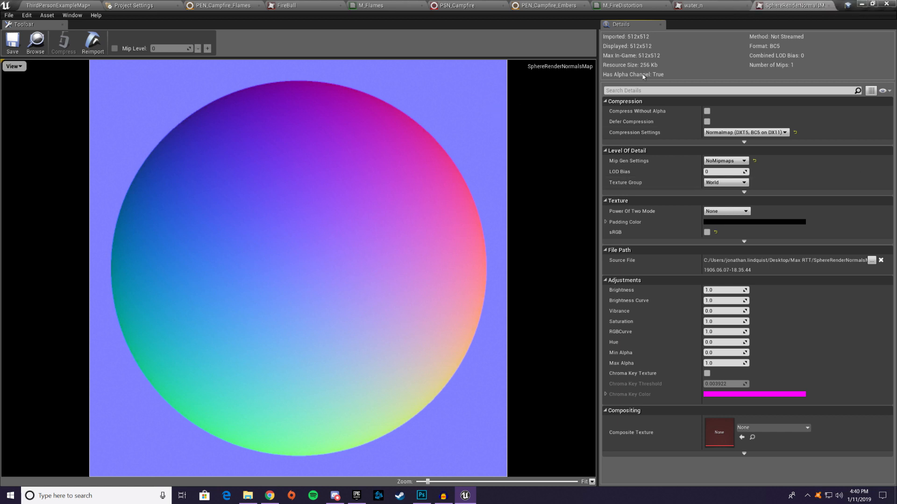
Step: Try a Maximum Texture Size of 128 on SphereRenderNormalsMap and reset it to the default
left_click(744, 142)
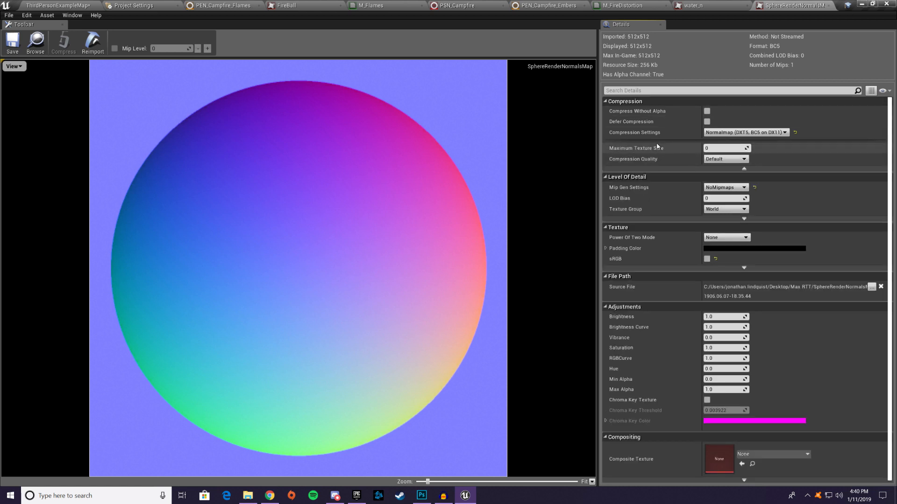
left_click(719, 145)
type("1")
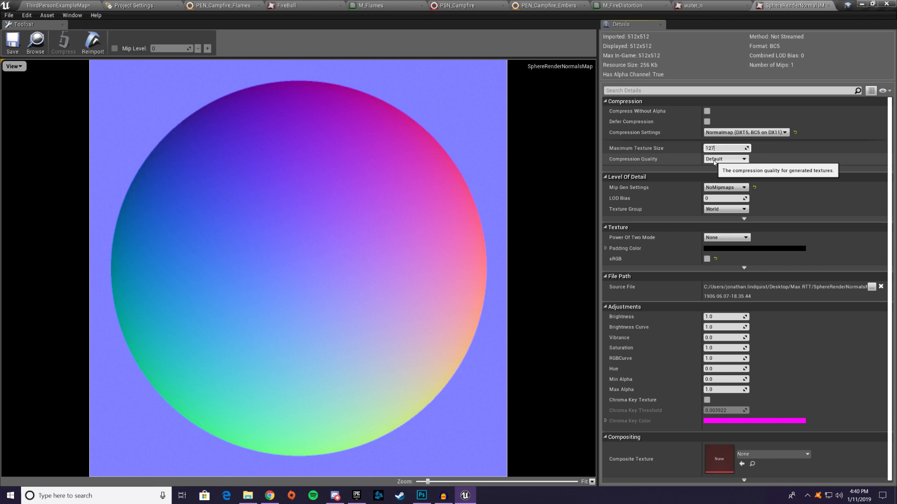
type("28")
key("Return")
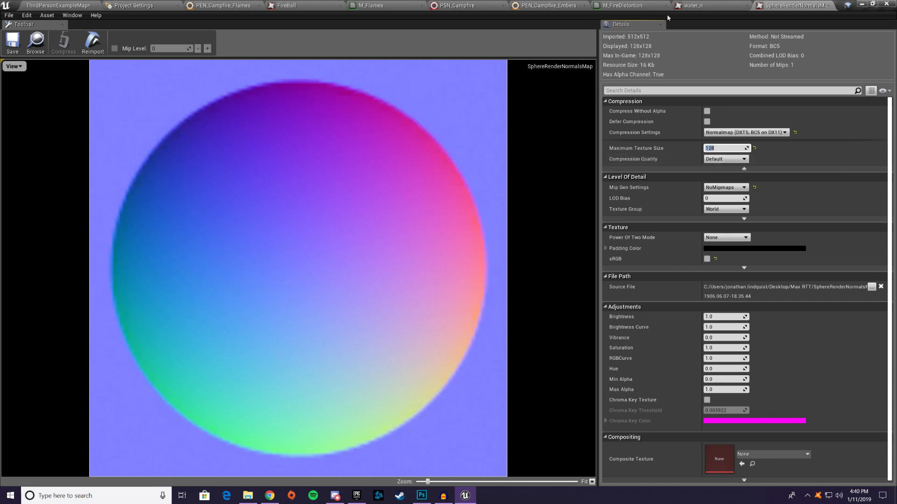
left_click(754, 149)
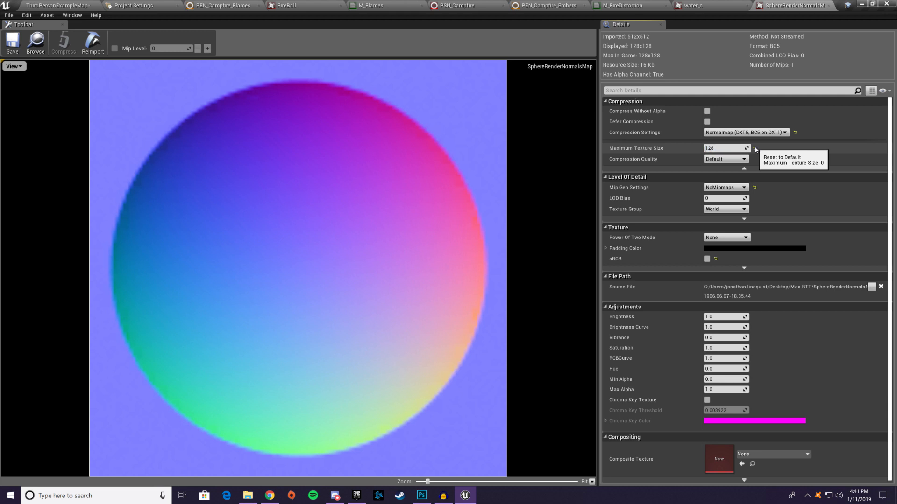
left_click(744, 170)
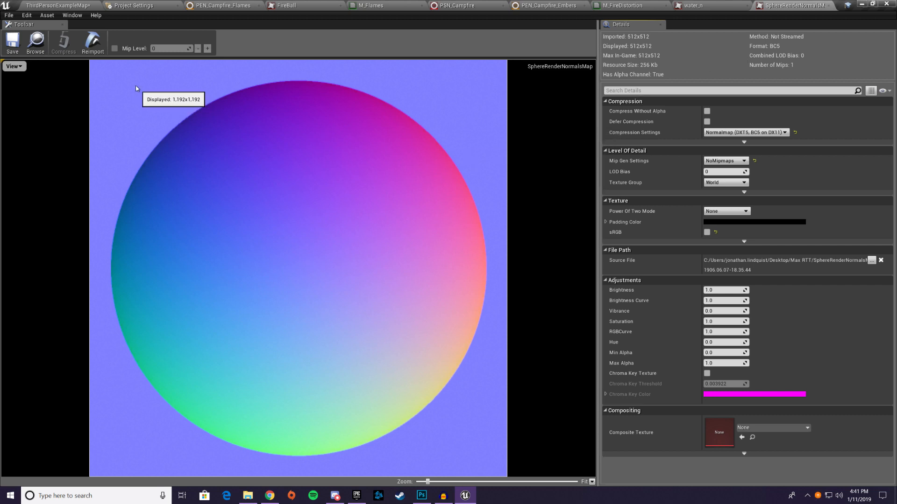
Step: Combine both Texture Samples with an Add node in M_FireDistortion, feed the result into Normal, and save the material
left_click(605, 4)
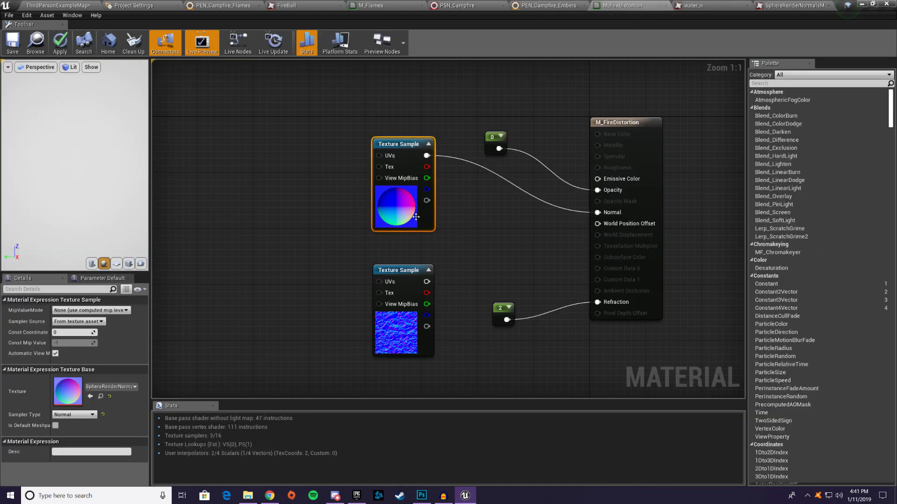
left_click(500, 203)
left_click_drag(426, 156, 510, 230)
left_click_drag(428, 281, 598, 213)
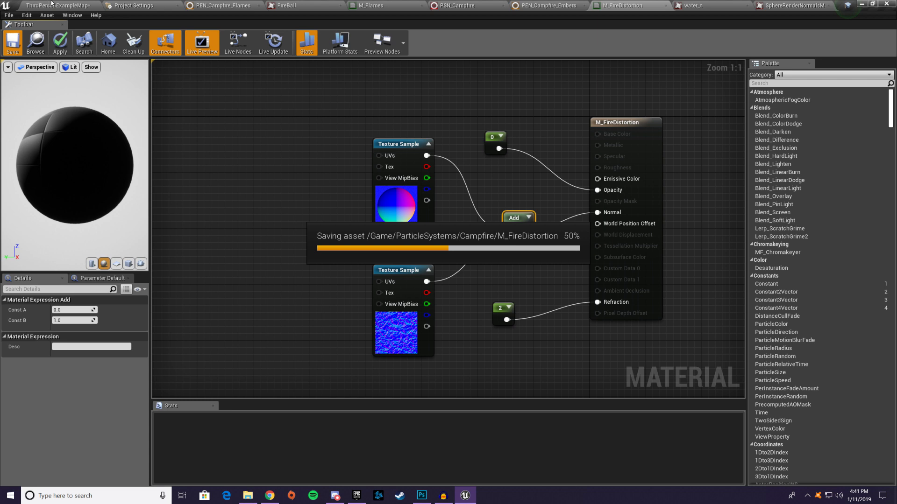
Step: Examine the combined water and sphere distortion on the plane in the level, from different angles and with the campfire behind it
left_click(55, 5)
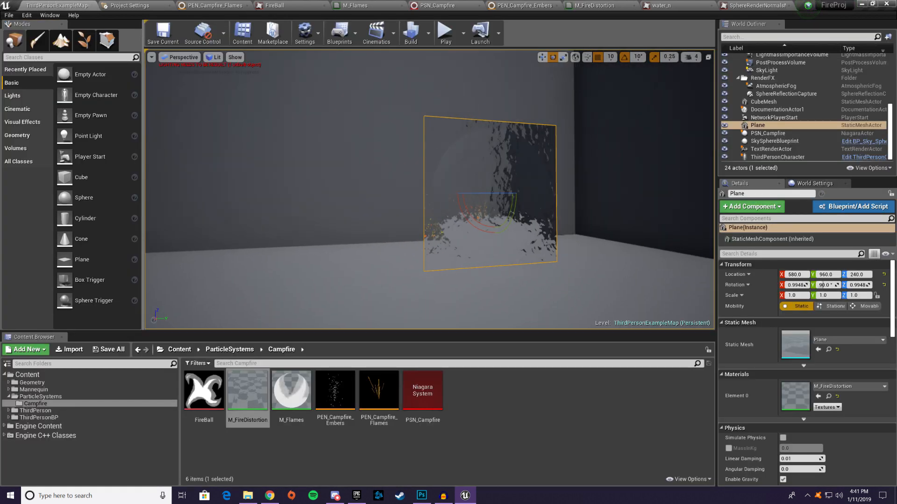
key("w")
right_click_drag(430, 190, 457, 194)
key("s")
key("a")
key("d")
key("w")
key("s")
right_click_drag(532, 185, 576, 185)
key("a")
key("d")
key("w")
right_click_drag(362, 238, 339, 239)
key("s")
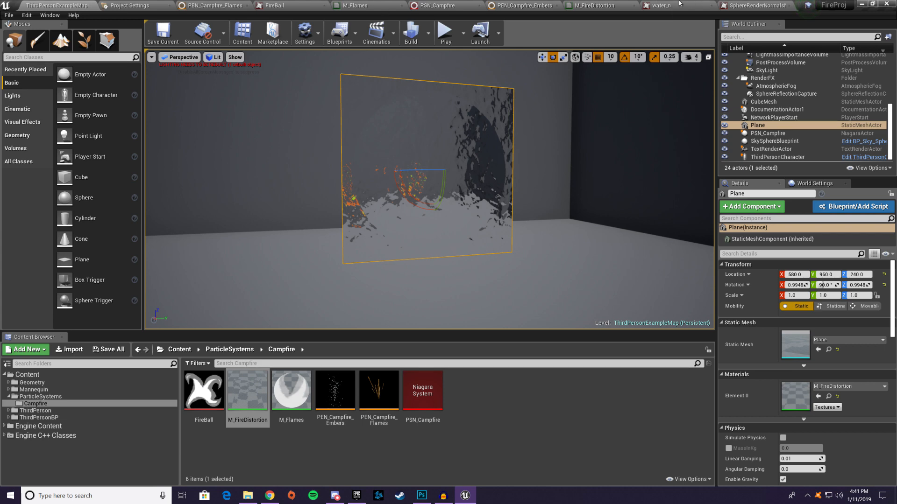
Step: Add a Linear Interpolate node to M_FireDistortion and feed the refraction constant into its B input
left_click(592, 5)
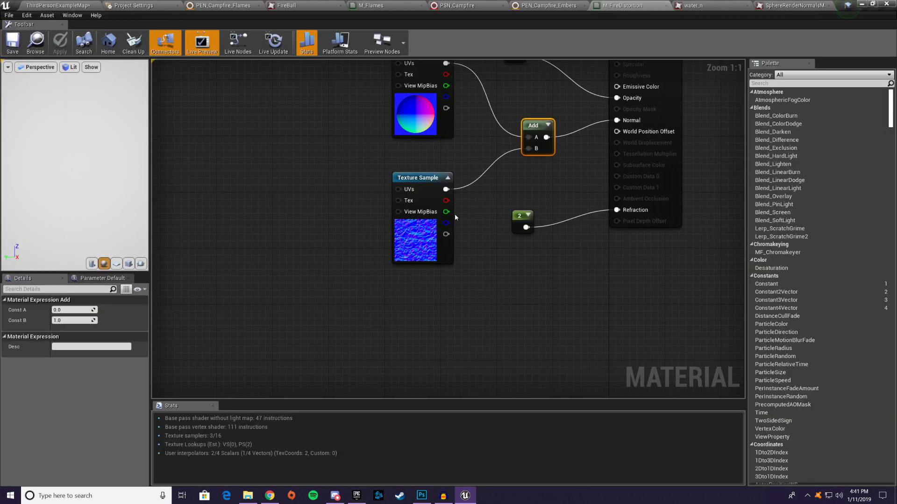
left_click_drag(423, 179, 416, 171)
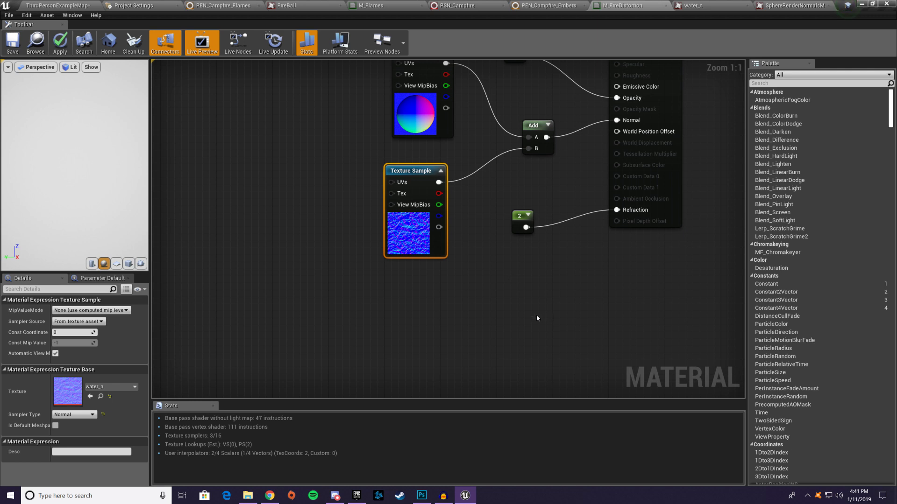
key("l")
left_click(548, 273)
left_click_drag(519, 222, 556, 298)
left_click(571, 293)
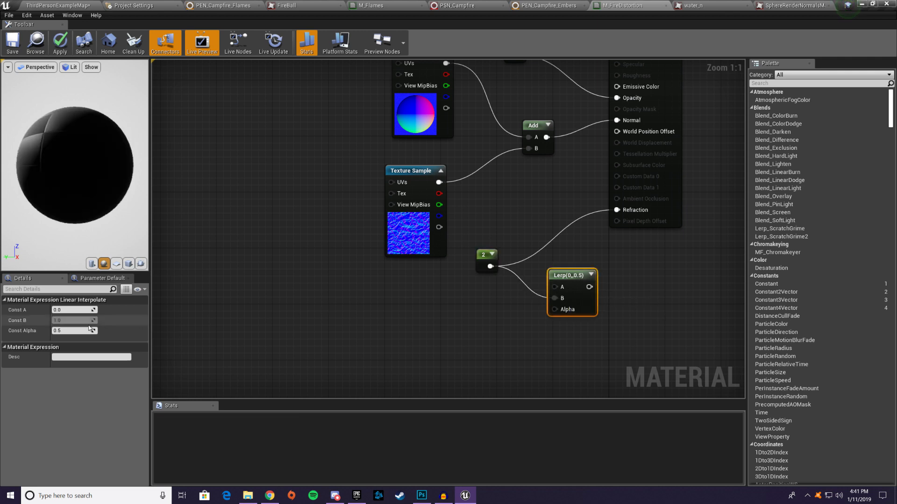
Step: Set the Lerp's Const A to 1 and connect its output to the material's Refraction input
left_click(70, 312)
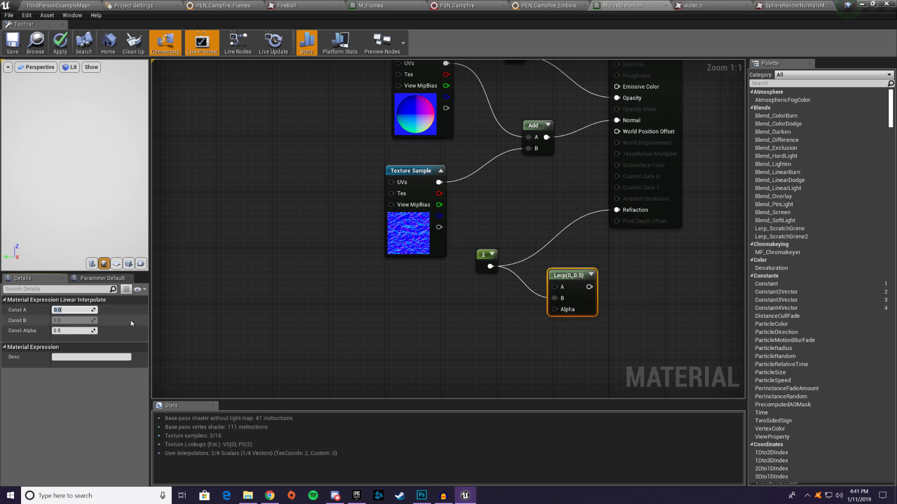
type("1")
key("Return")
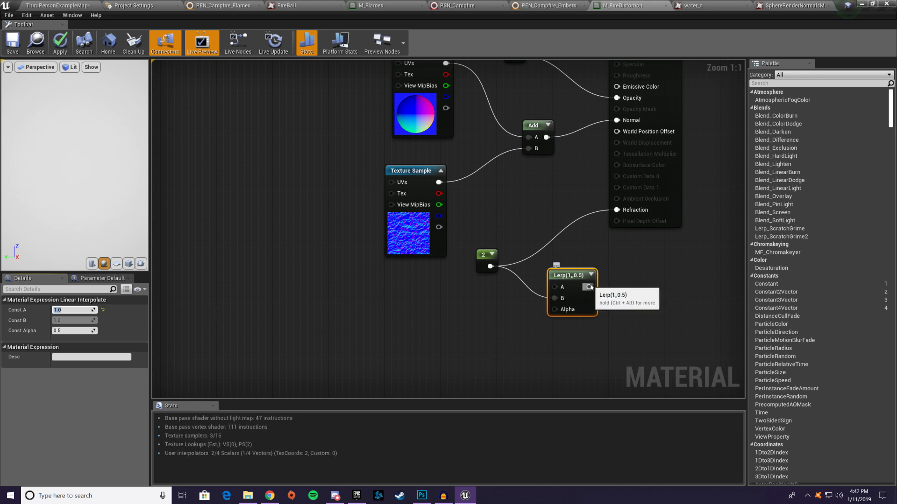
left_click_drag(590, 287, 573, 259)
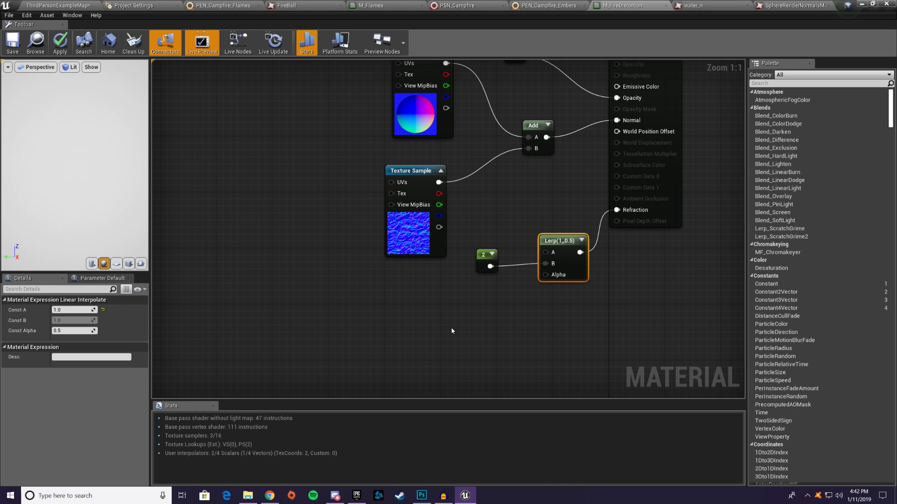
left_click(472, 313)
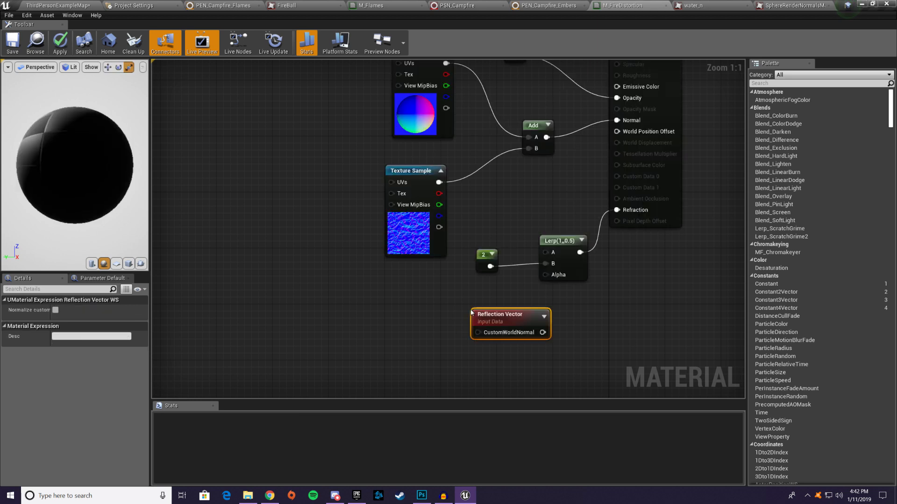
right_click(519, 321)
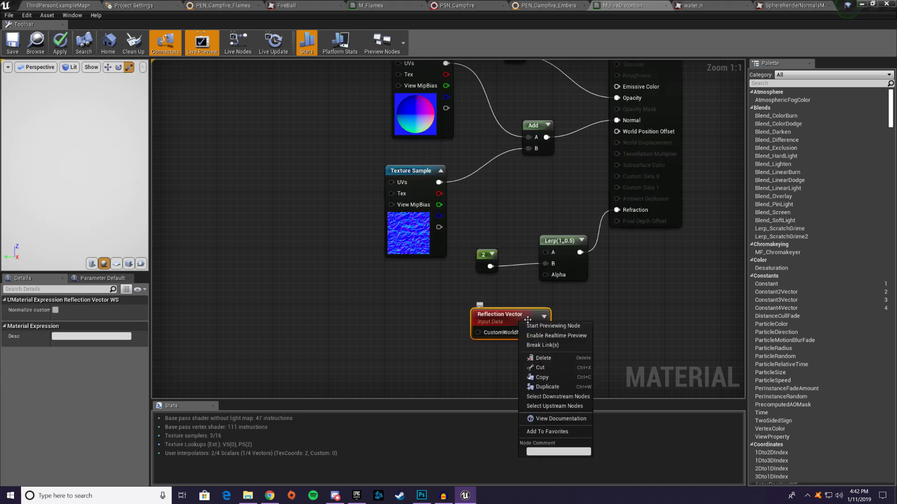
left_click(553, 358)
Step: Add a RadialGradientExponential node, feed it into the Lerp's Alpha, and save the material
right_click(483, 330)
type("radial")
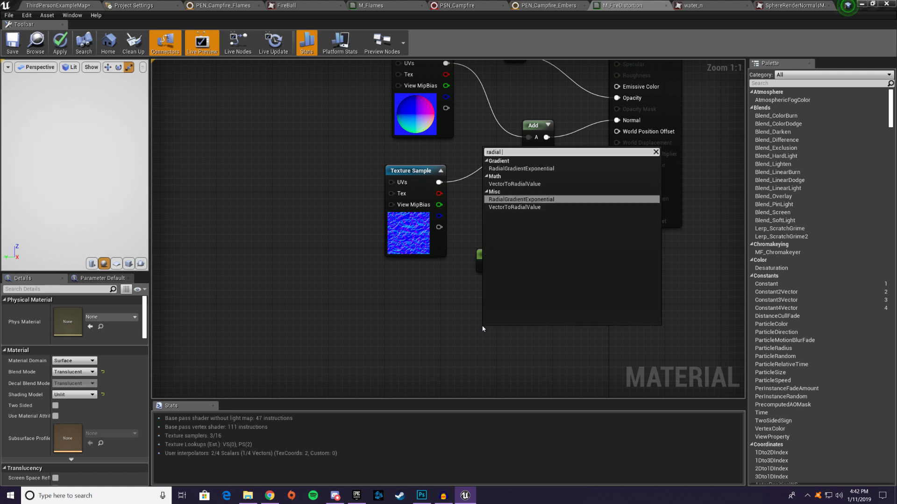
key("Return")
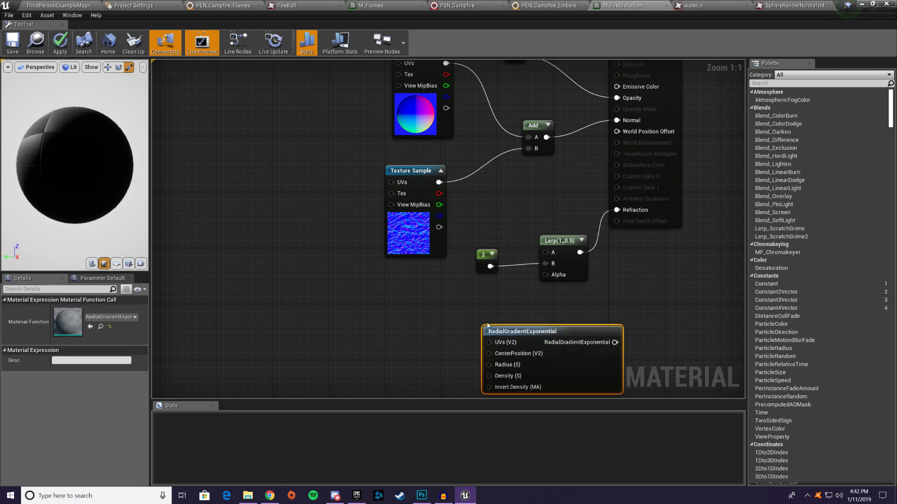
left_click_drag(510, 329, 545, 275)
left_click_drag(458, 333, 459, 319)
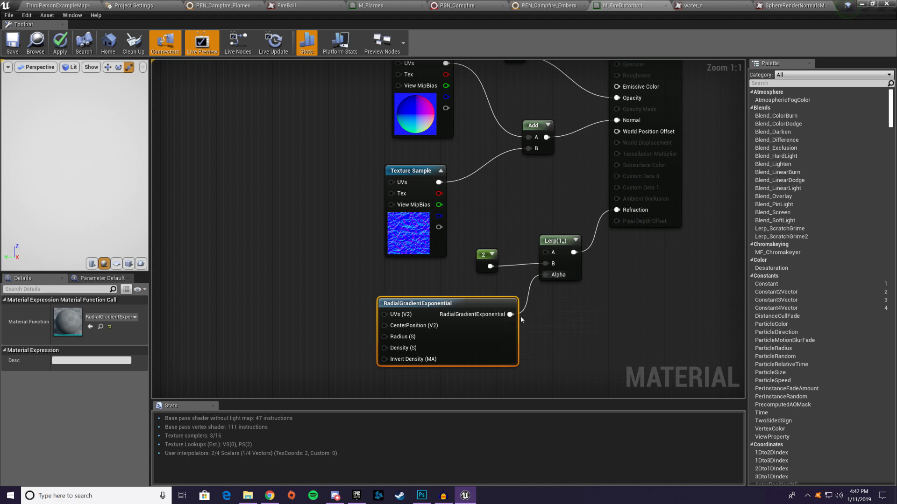
left_click(10, 50)
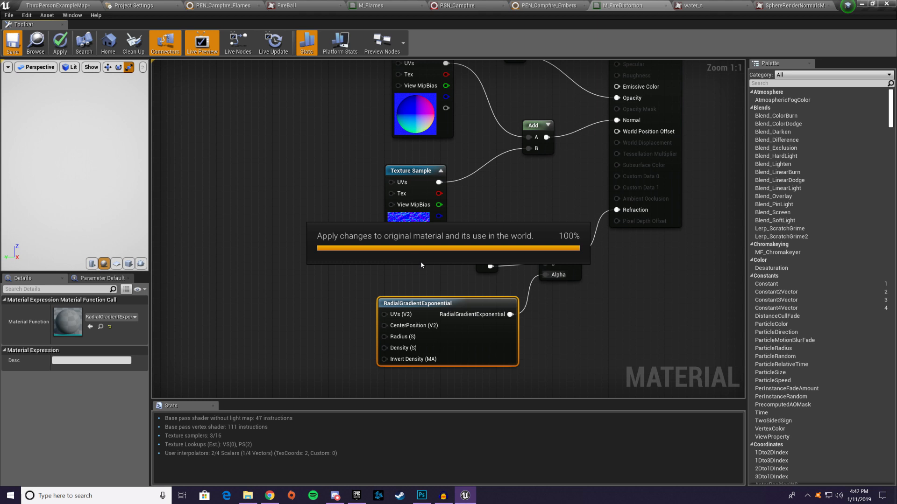
Step: Examine the radially masked distortion on the plane in the level from different distances and angles
left_click(68, 5)
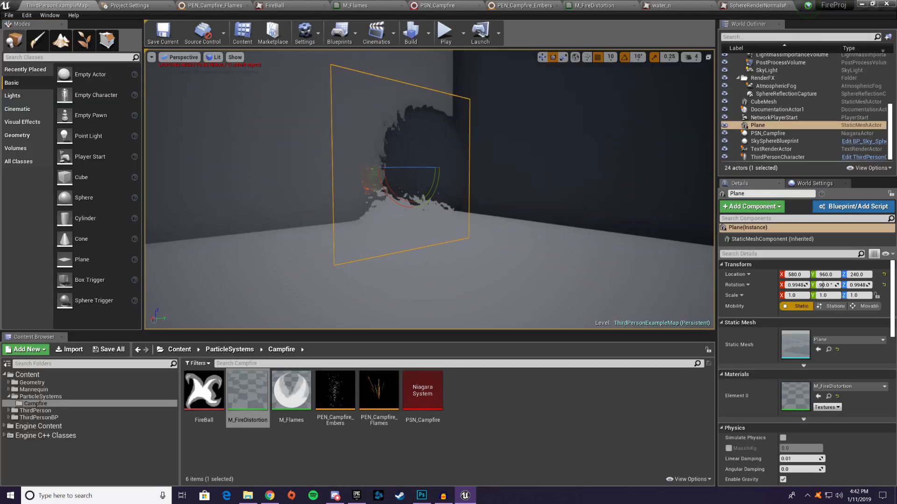
right_click_drag(613, 205, 517, 194)
key("s")
key("w")
key("s")
key("w")
key("s")
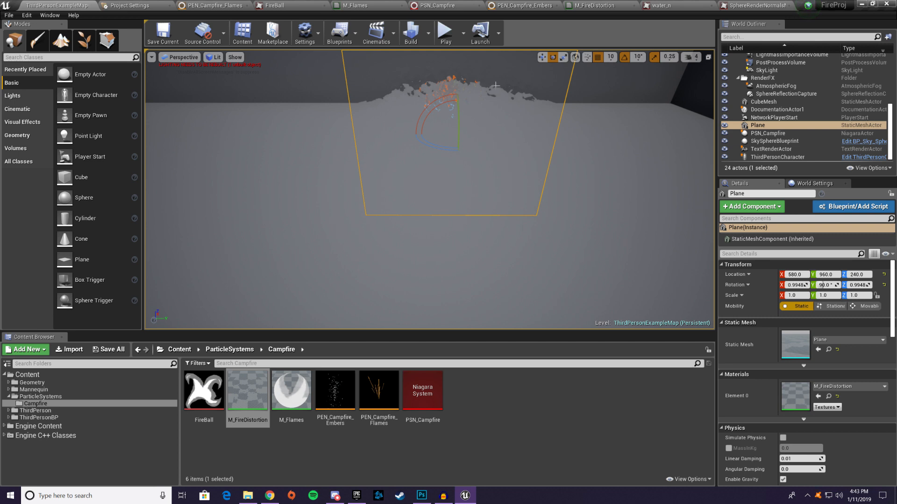
right_click_drag(527, 211, 539, 199)
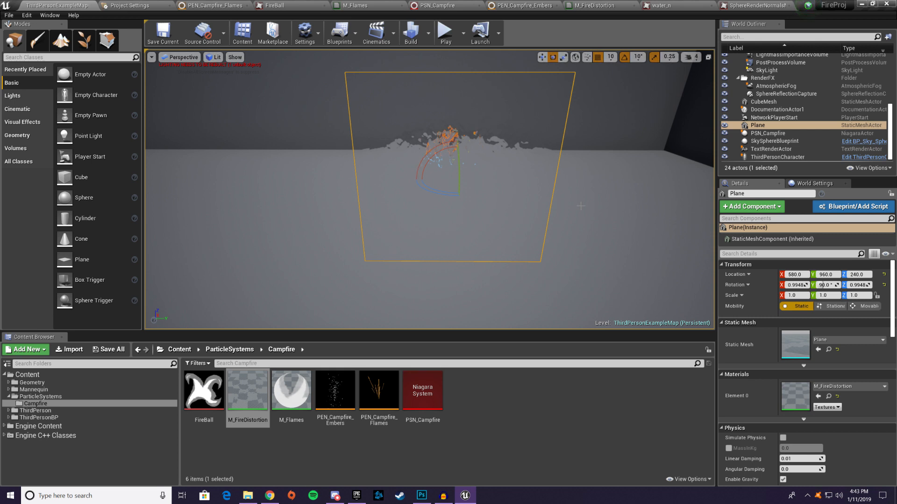
Step: Set the constant feeding the Lerp's B input to 1.04, then save and apply M_FireDistortion
left_click(593, 5)
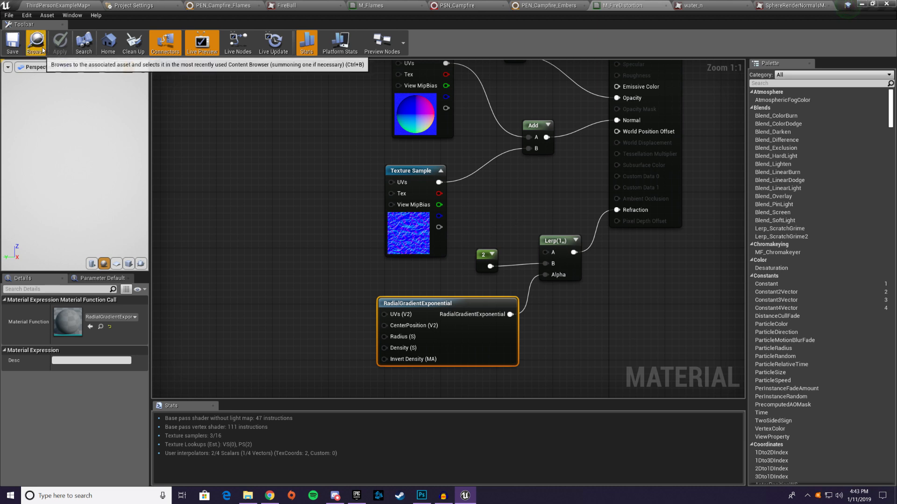
left_click(477, 253)
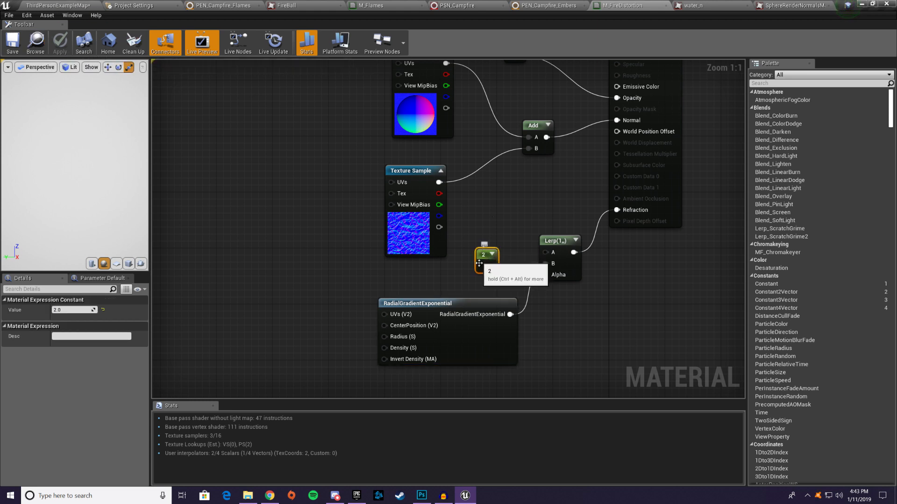
left_click(74, 310)
type("1")
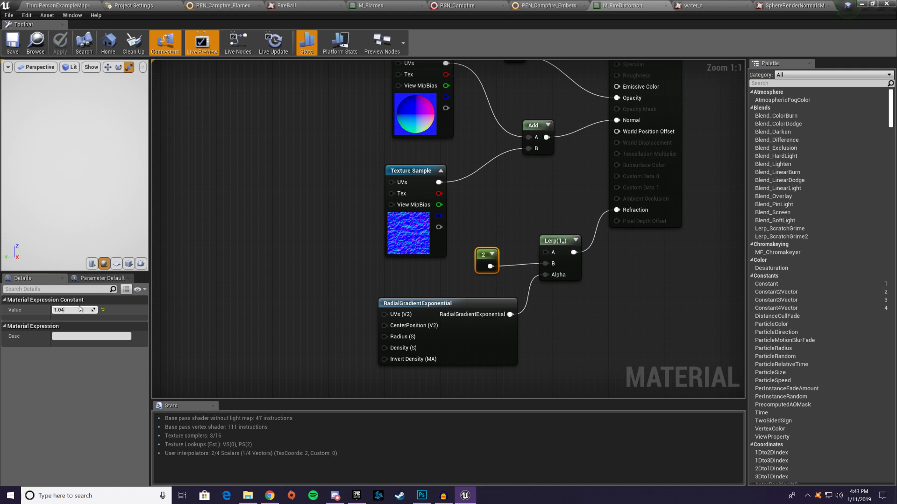
key("Return")
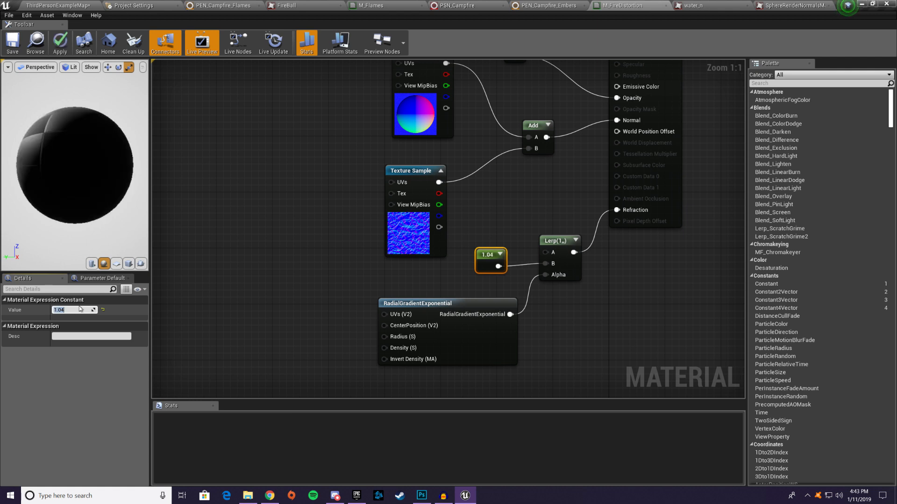
left_click(21, 40)
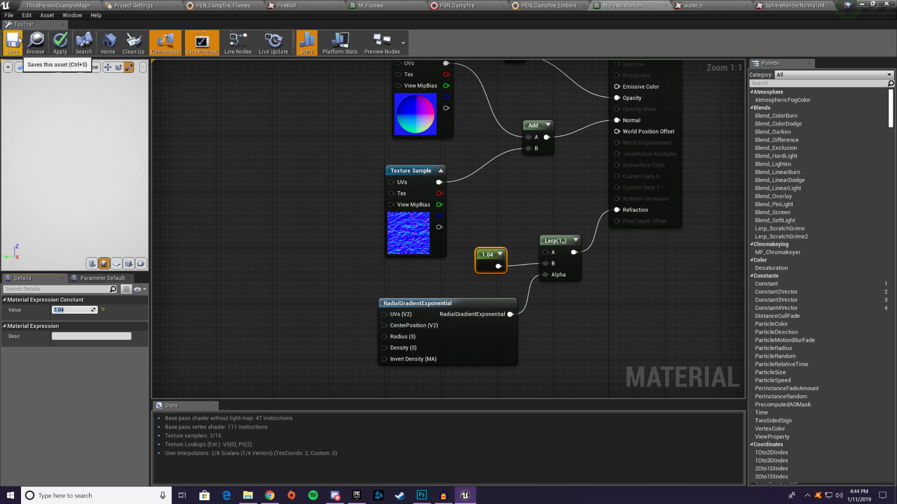
left_click(58, 43)
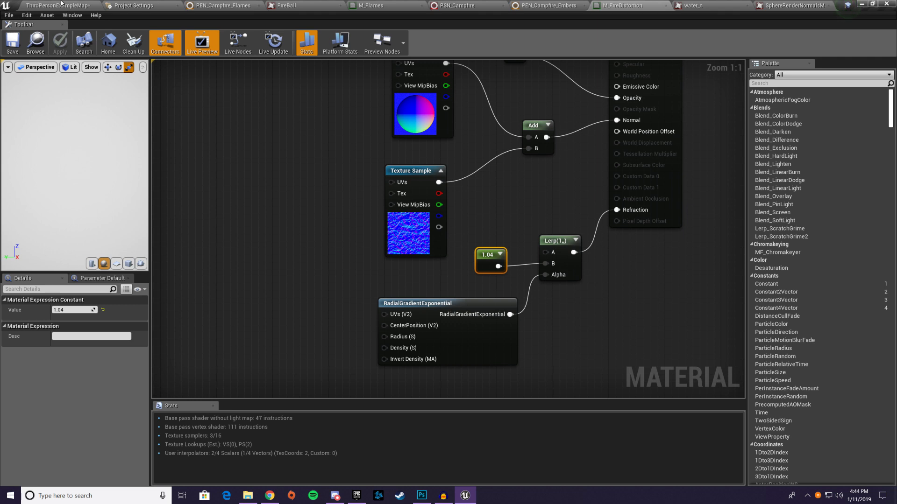
Step: Examine the plane's distortion with the new refraction value in the level, moving closer and farther from the campfire
left_click(61, 5)
right_click_drag(327, 164, 283, 201)
key("w")
key("s")
key("w")
key("s")
key("w")
key("w")
key("s")
right_click_drag(427, 125, 422, 119)
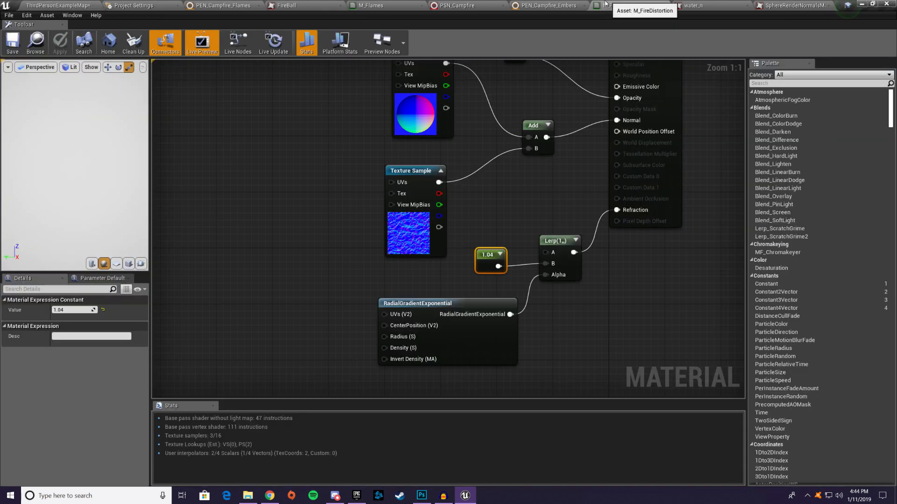
Step: Add a Niagara Sprite Renderer to the Render group of the PEN_Campfire_Flames emitter
left_click(594, 5)
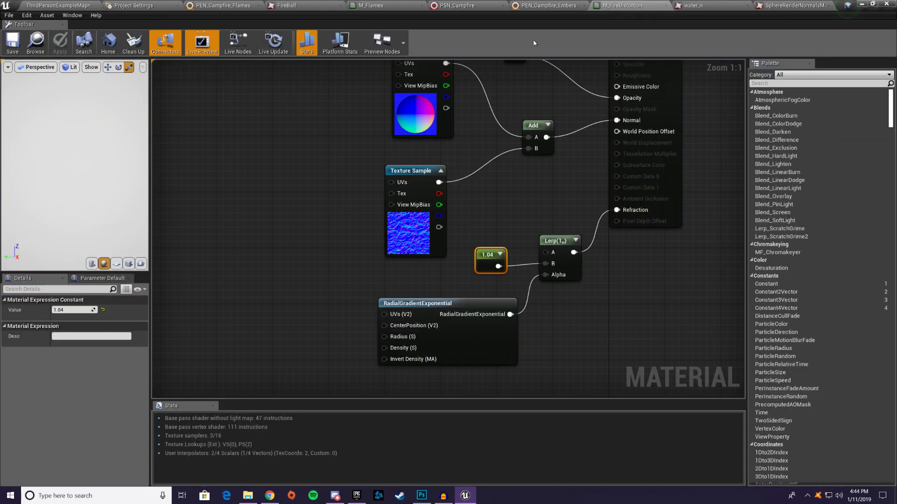
left_click(240, 6)
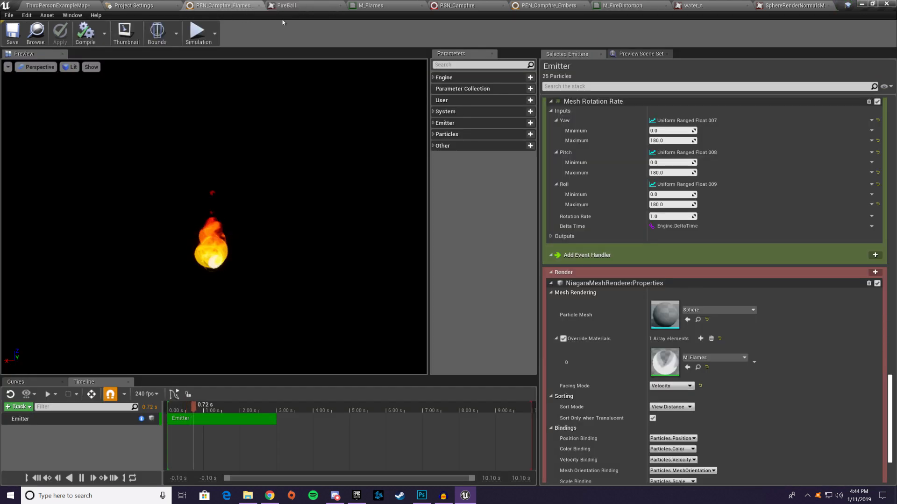
scroll(692, 332, "down", 1)
scroll(705, 323, "down", 2)
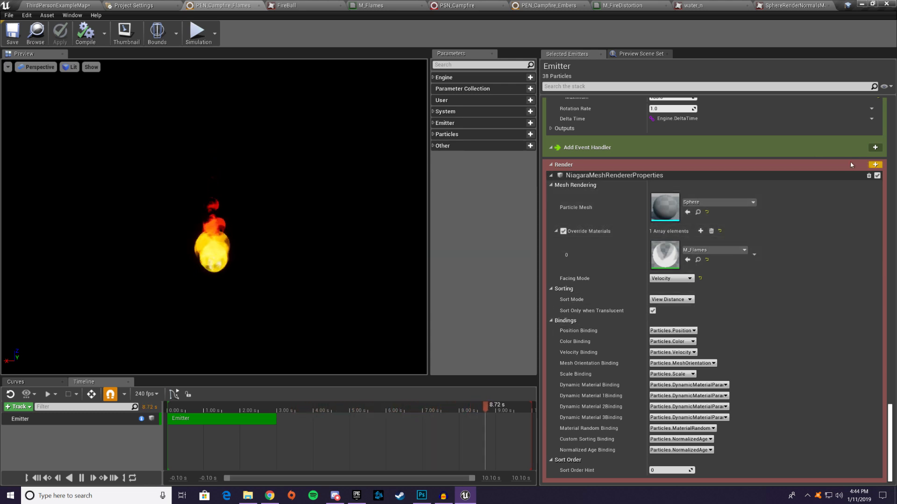
left_click(558, 175)
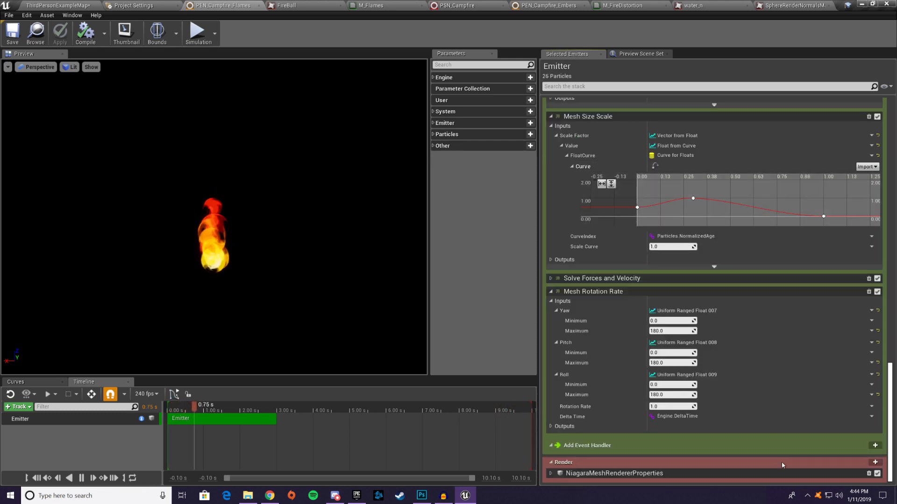
left_click(875, 463)
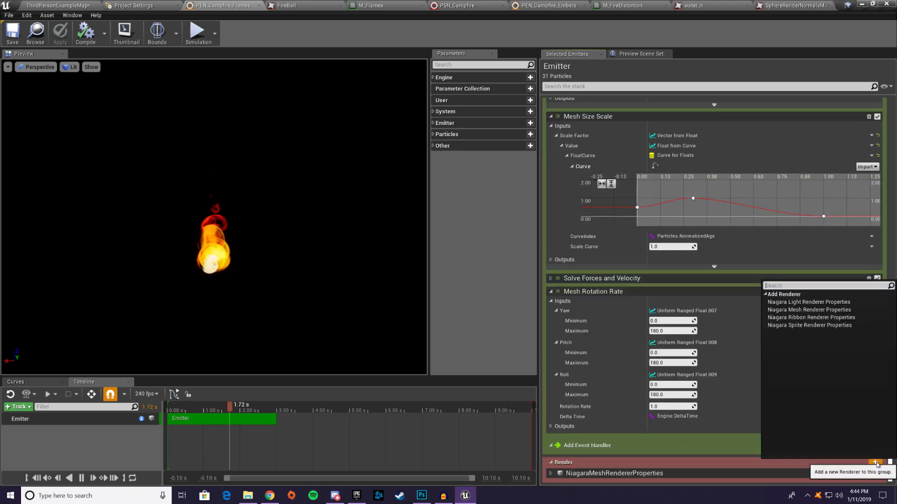
left_click(818, 326)
Step: Examine the new sprite renderer's settings and bindings alongside the emitter's Mesh Size Scale and Mesh Rotation Rate modules
scroll(689, 240, "down", 5)
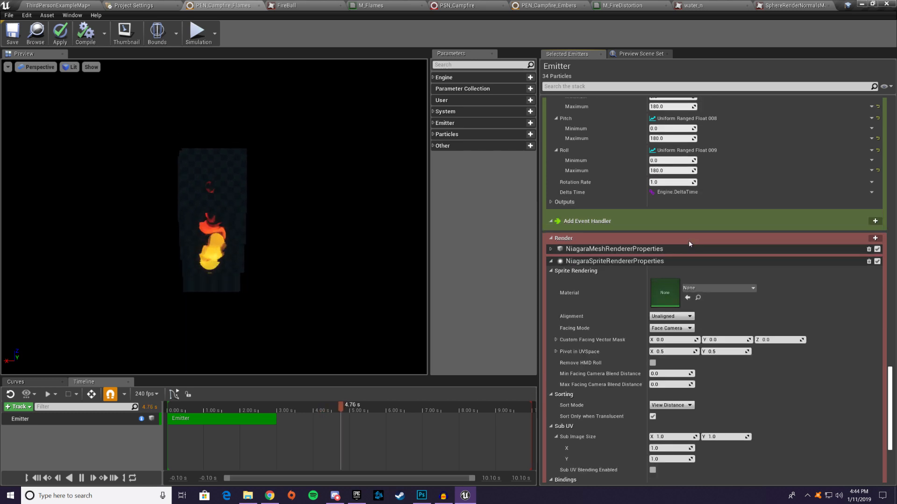
scroll(690, 236, "down", 6)
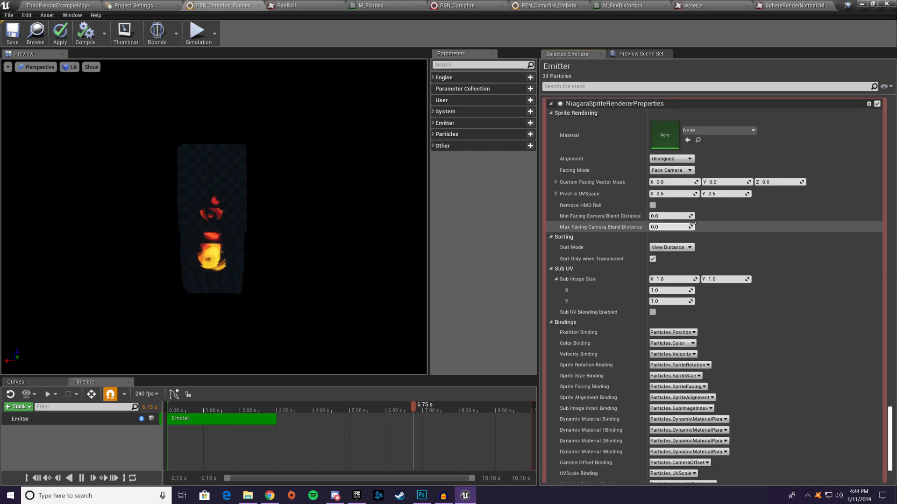
scroll(696, 236, "up", 3)
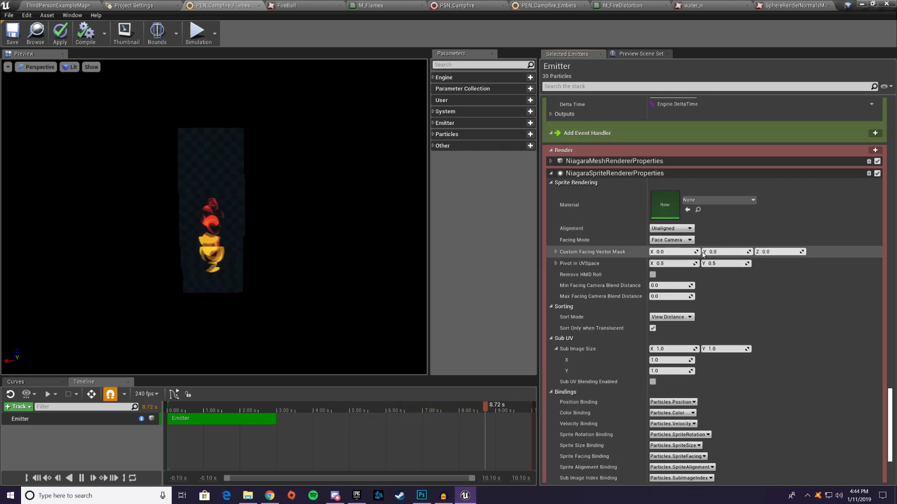
scroll(703, 254, "down", 2)
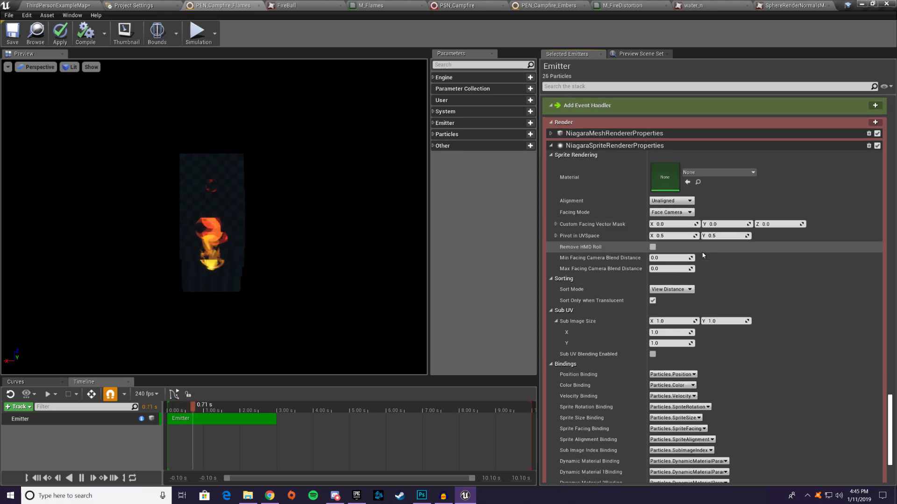
scroll(721, 290, "up", 9)
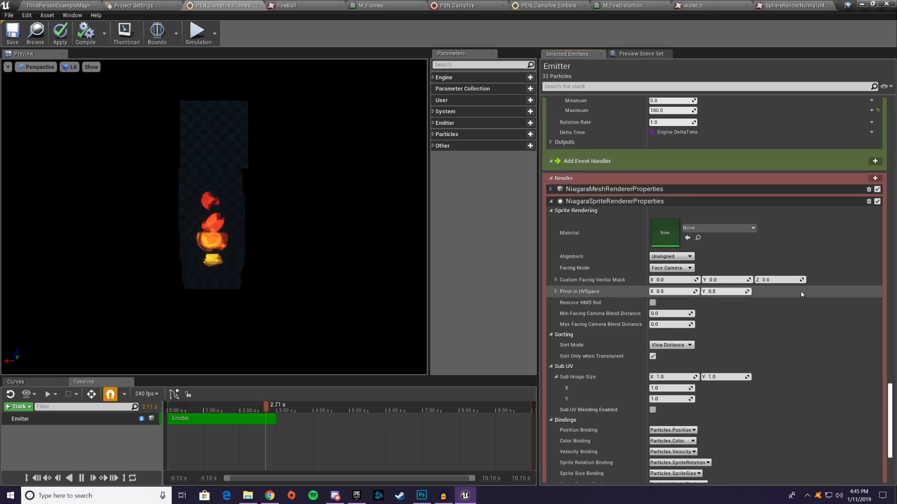
scroll(754, 279, "up", 12)
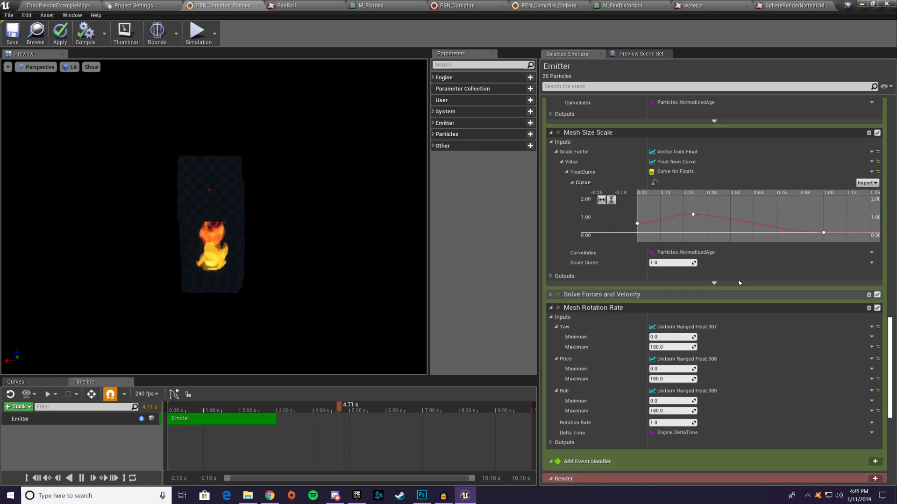
scroll(665, 365, "down", 15)
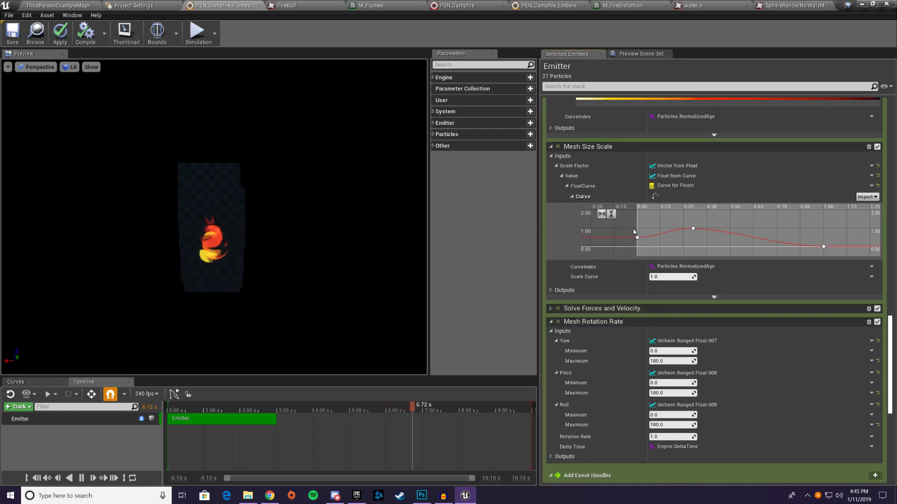
scroll(680, 251, "down", 8)
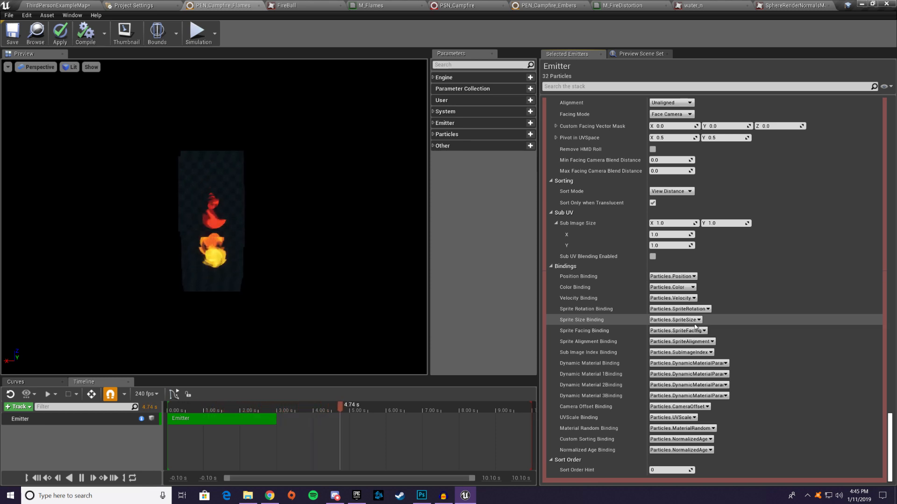
Step: Assign M_FireDistortion as the material of the flames emitter's sprite renderer
scroll(720, 364, "up", 2)
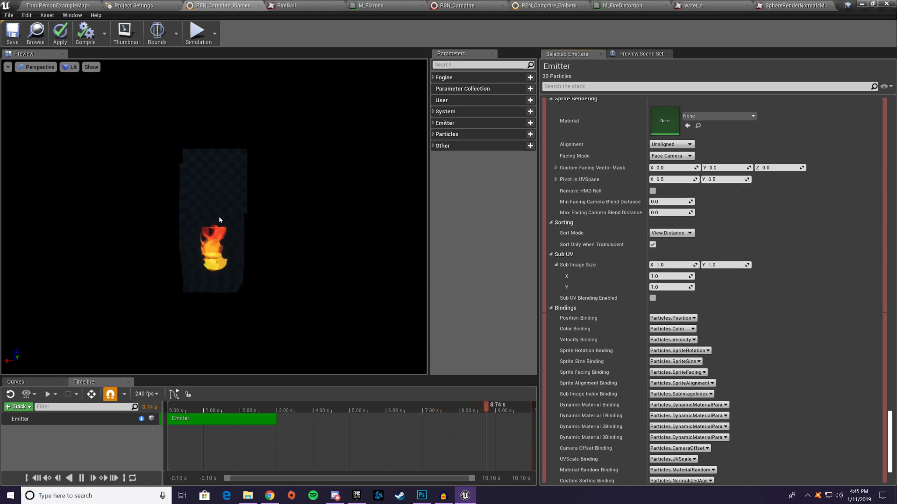
scroll(705, 168, "up", 2)
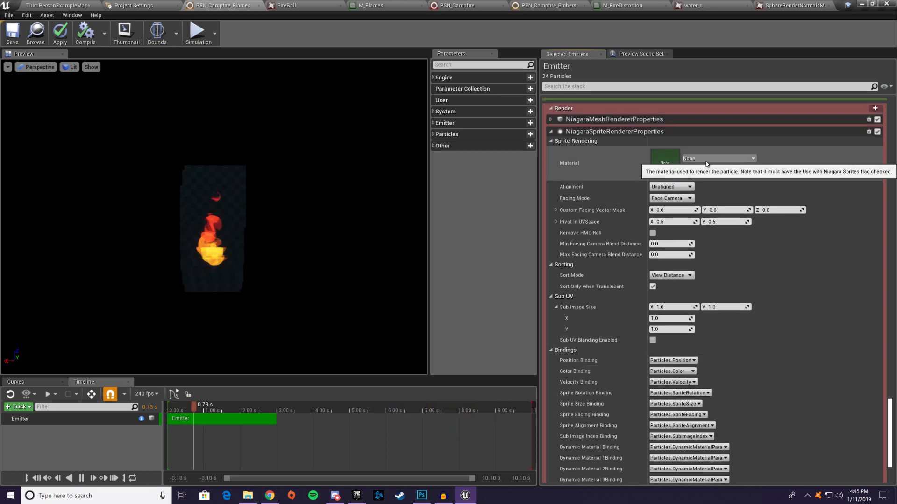
left_click(706, 160)
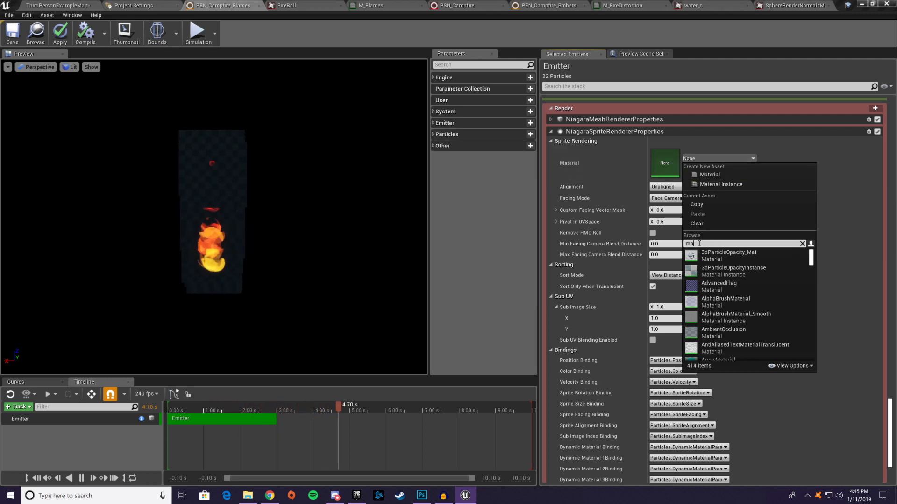
type("mat")
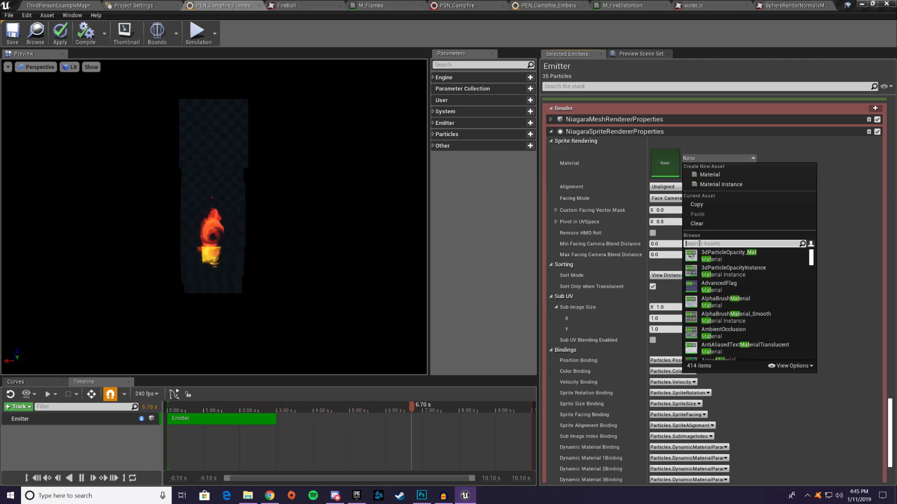
key("BackSpace")
key("BackSpace")
key("BackSpace")
type("disto")
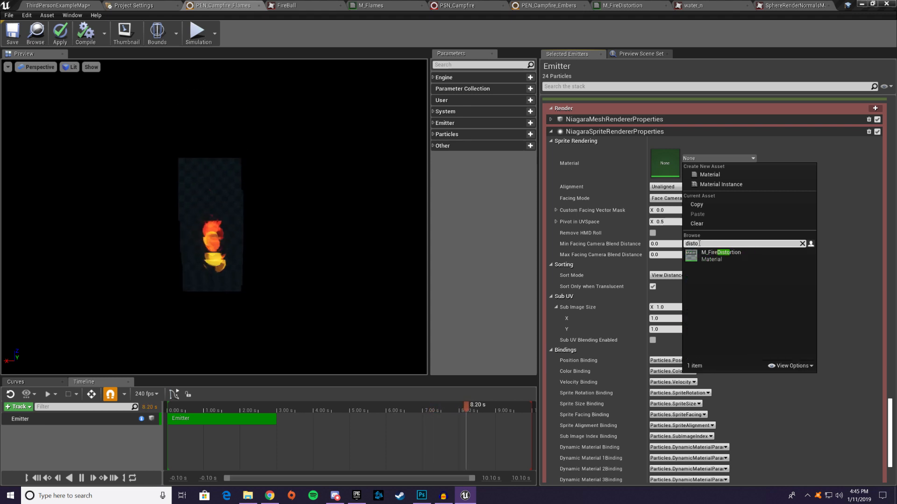
left_click(729, 256)
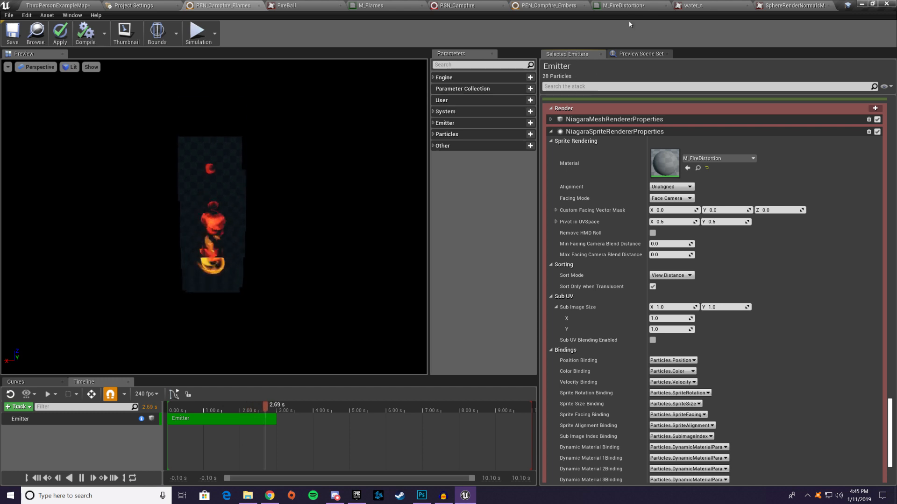
Step: Save the M_FireDistortion material, check the SphereRenderNormalsMap texture and return to the PEN_Campfire_Flames emitter
left_click(624, 6)
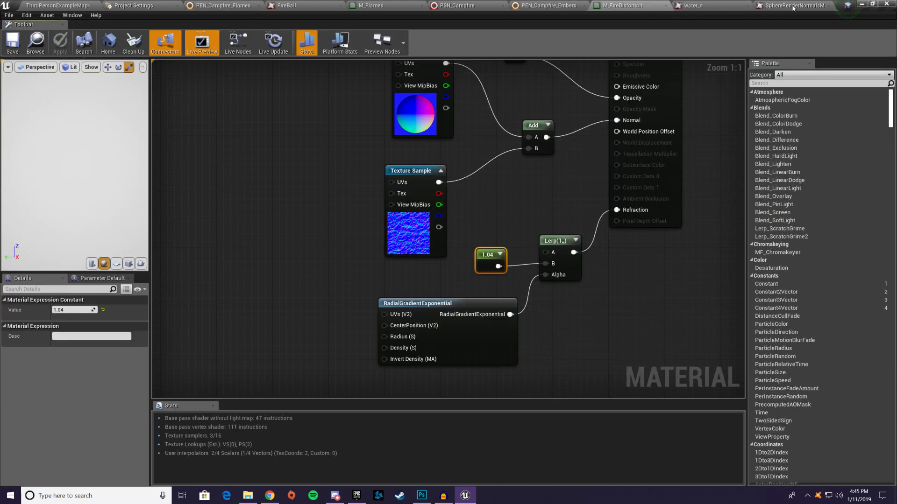
left_click(775, 6)
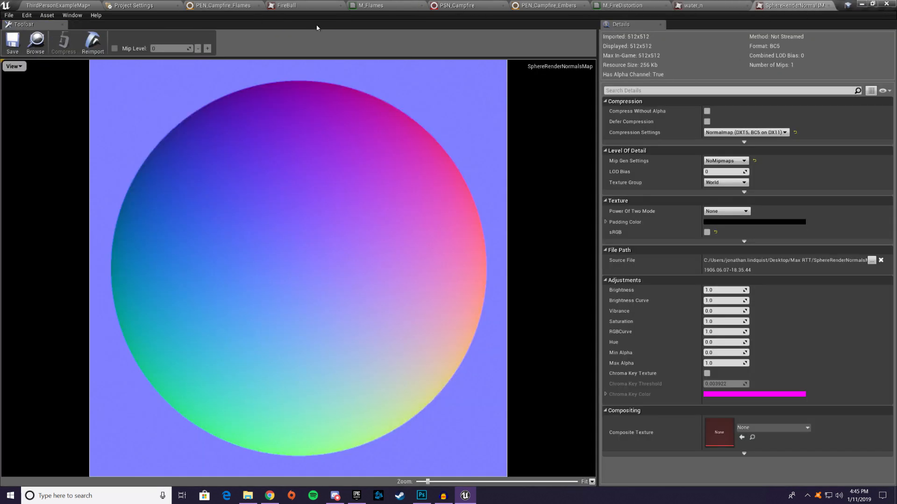
left_click(215, 5)
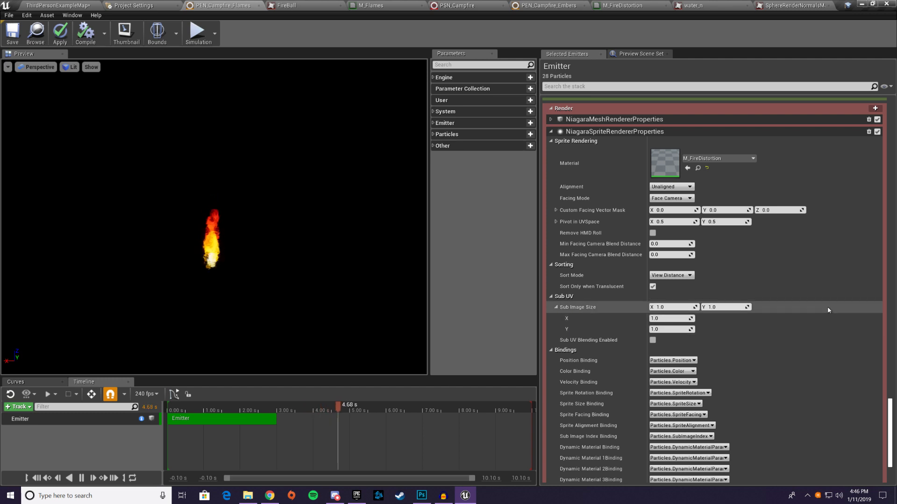
Step: Review the emitter's modules from the renderers up to the Particle Spawn scale variables, and save PEN_Campfire_Flames
scroll(785, 280, "up", 3)
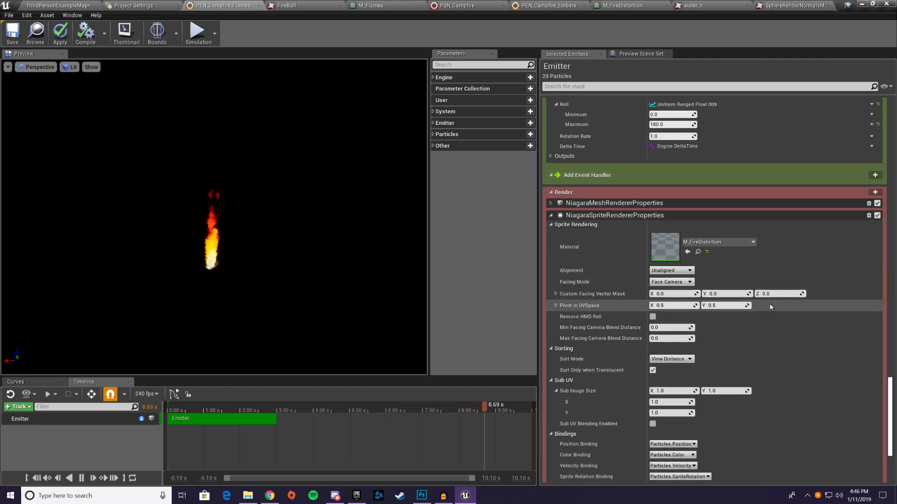
scroll(771, 307, "up", 5)
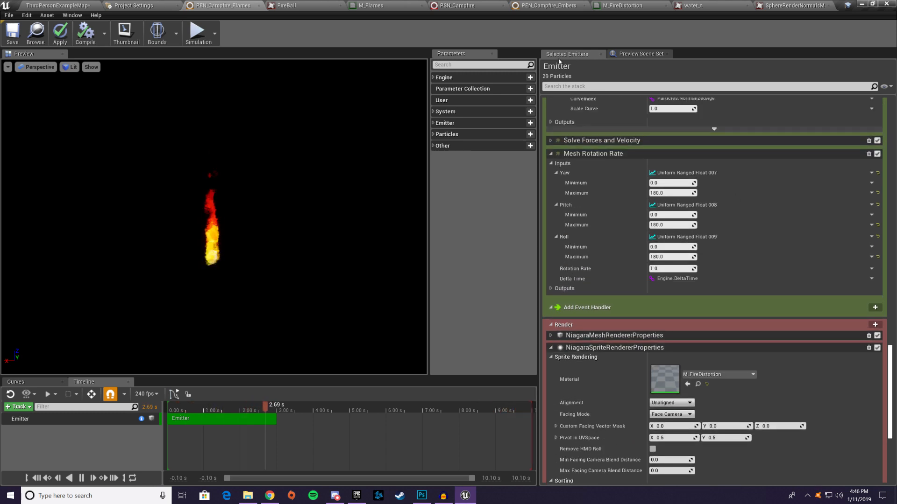
scroll(746, 279, "up", 3)
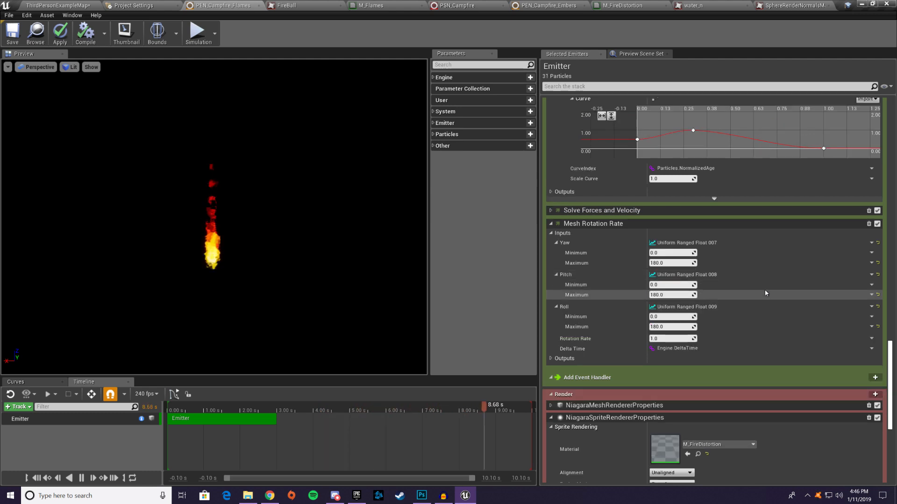
scroll(784, 310, "up", 5)
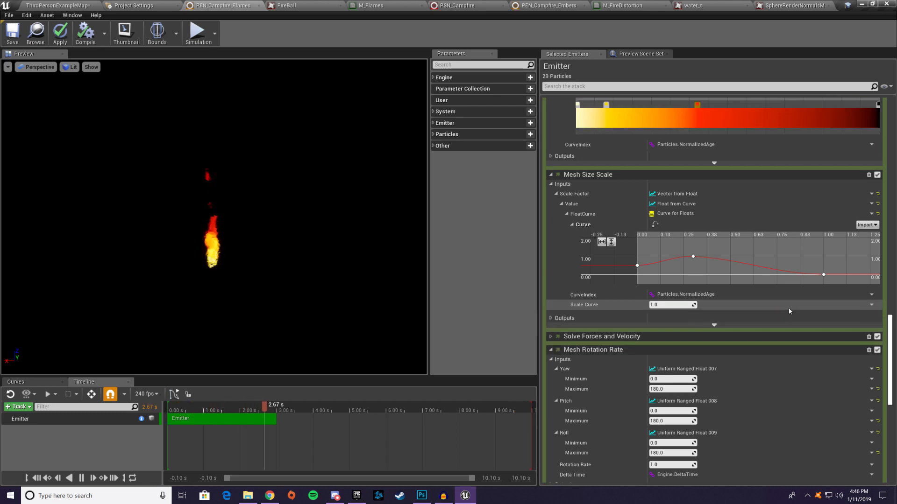
scroll(778, 324, "up", 4)
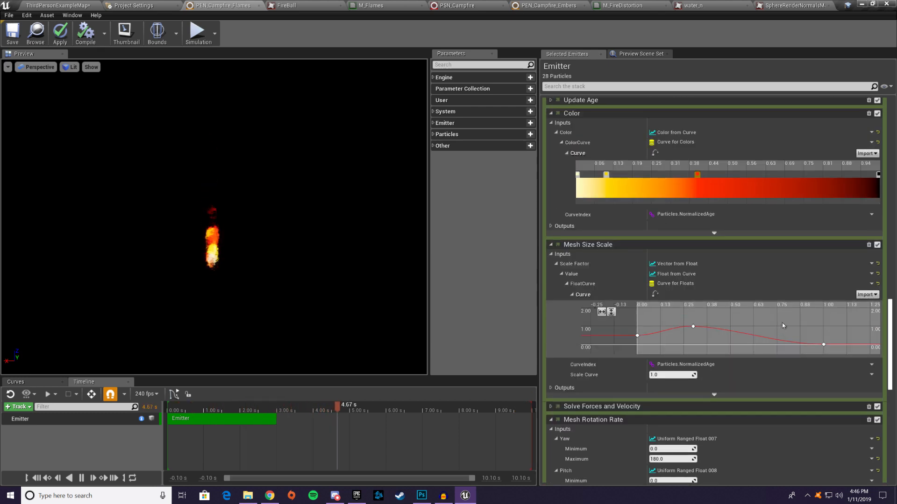
left_click_drag(890, 320, 887, 210)
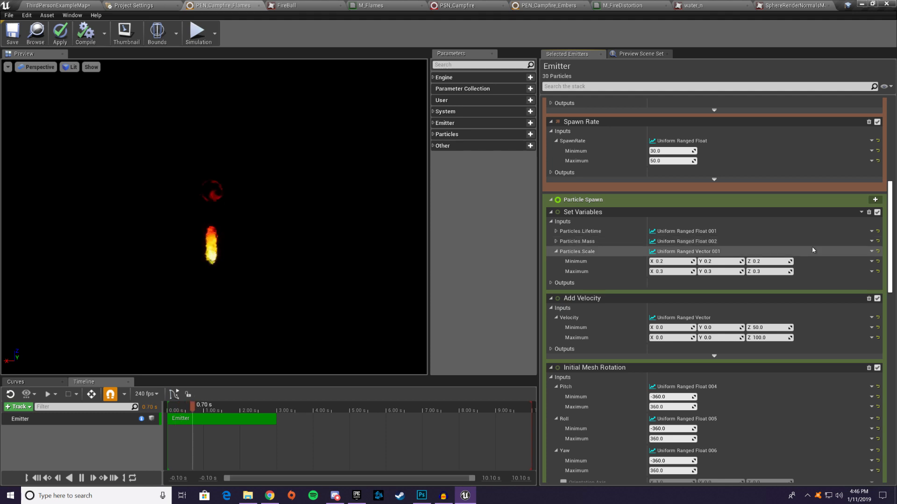
scroll(817, 237, "down", 3)
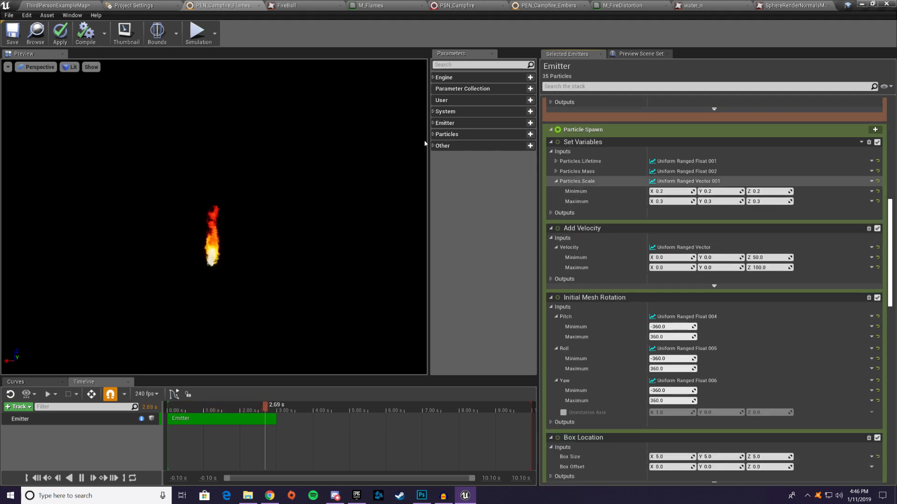
left_click(14, 31)
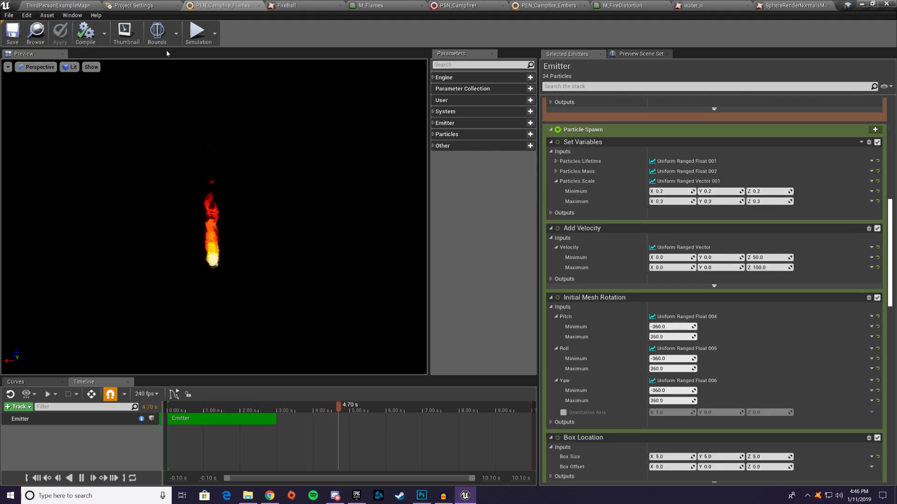
Step: Delete the distortion test Plane from ThirdPersonExampleMap and examine the campfire's sprite distortion from near and far
left_click(96, 5)
right_click_drag(430, 189, 355, 185)
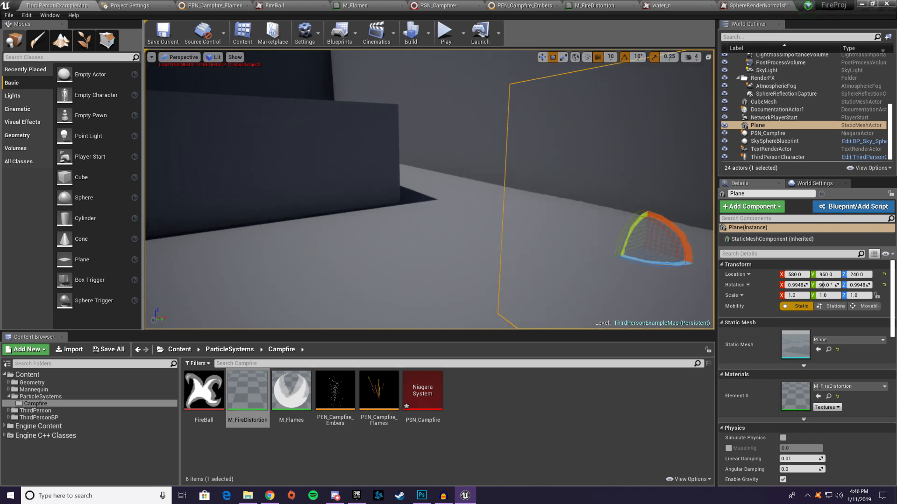
key("Delete")
right_click_drag(429, 190, 430, 215)
key("w")
key("w")
key("s")
key("w")
key("s")
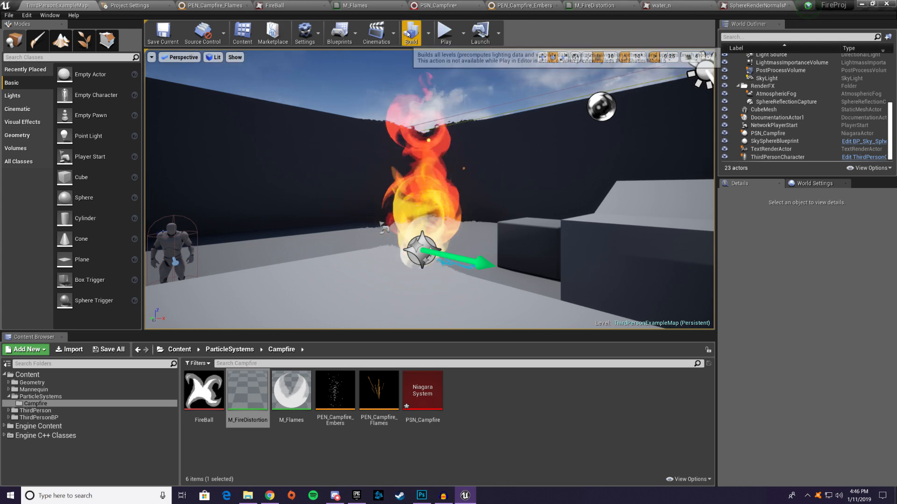
Step: Add the Particles.SpriteSize variable to Set Variables in PEN_Campfire_Flames' Particle Spawn group and set it to 25 by 25
left_click(213, 5)
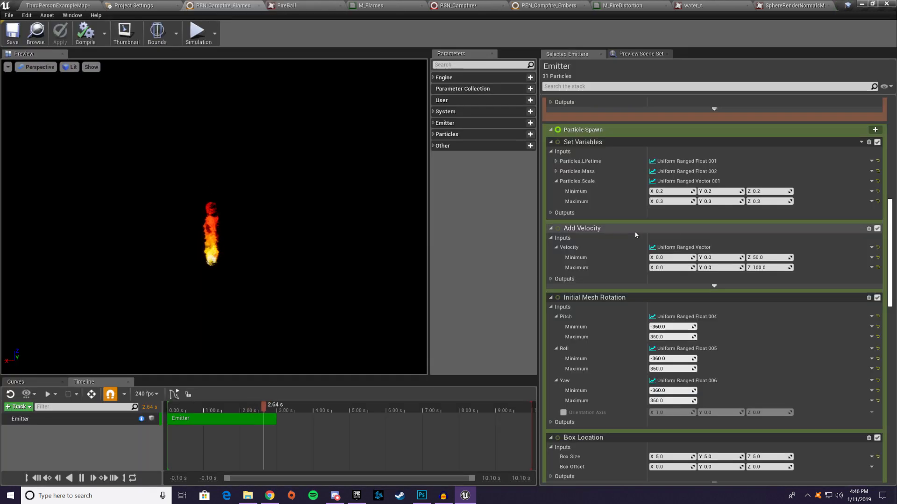
left_click(862, 143)
mouse_move(859, 150)
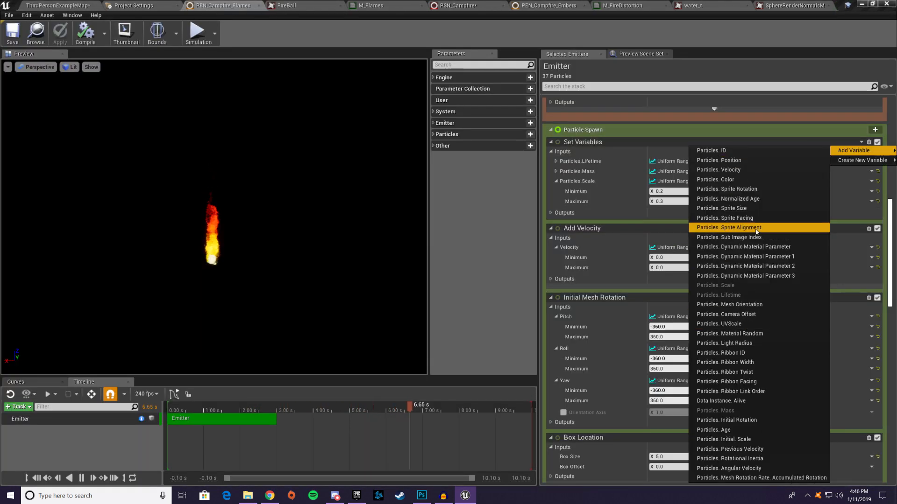
left_click(728, 208)
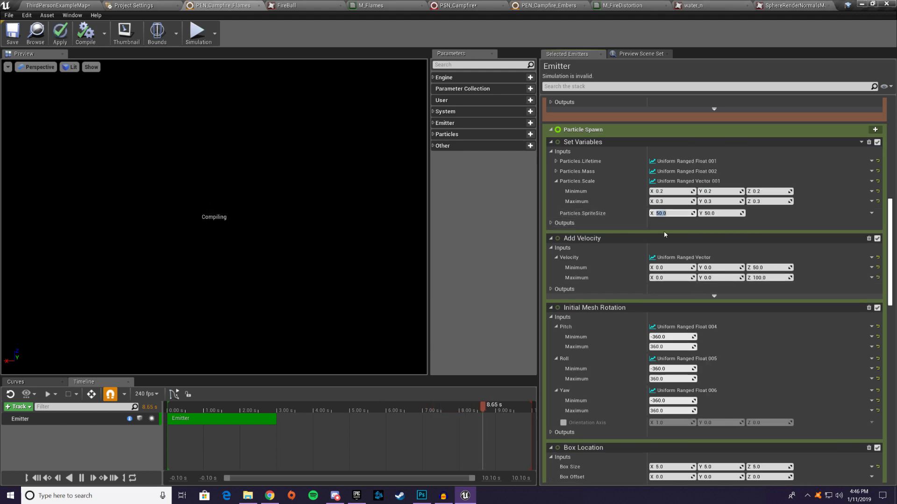
type("25")
type("25")
key("Return")
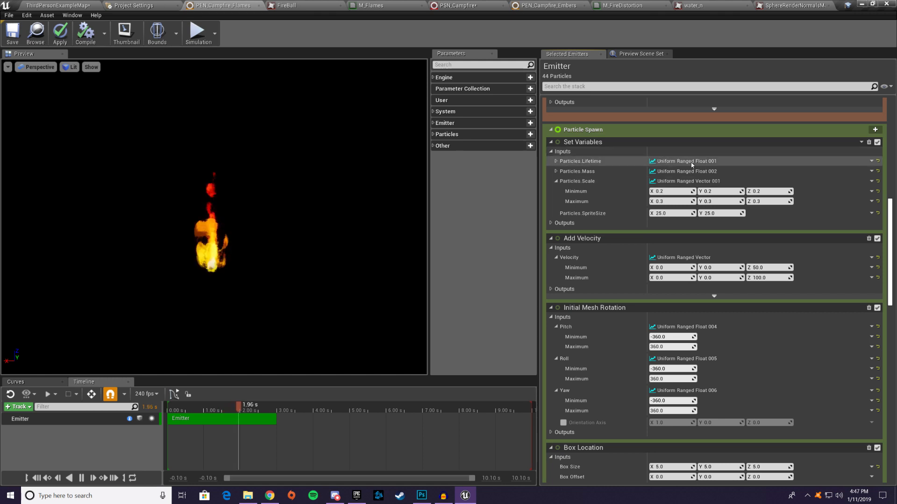
Step: Add a Sprite Size Scale module to the emitter's Particle Update group
scroll(731, 134, "down", 5)
scroll(728, 129, "down", 7)
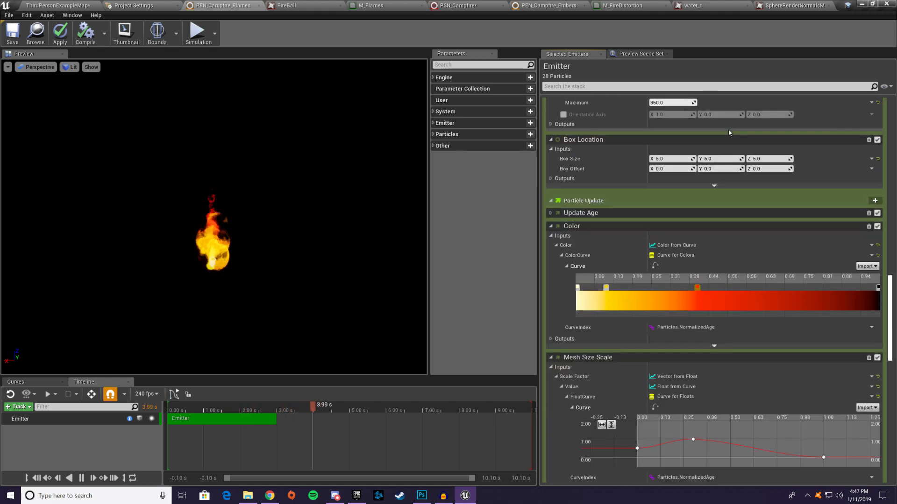
scroll(743, 210, "down", 1)
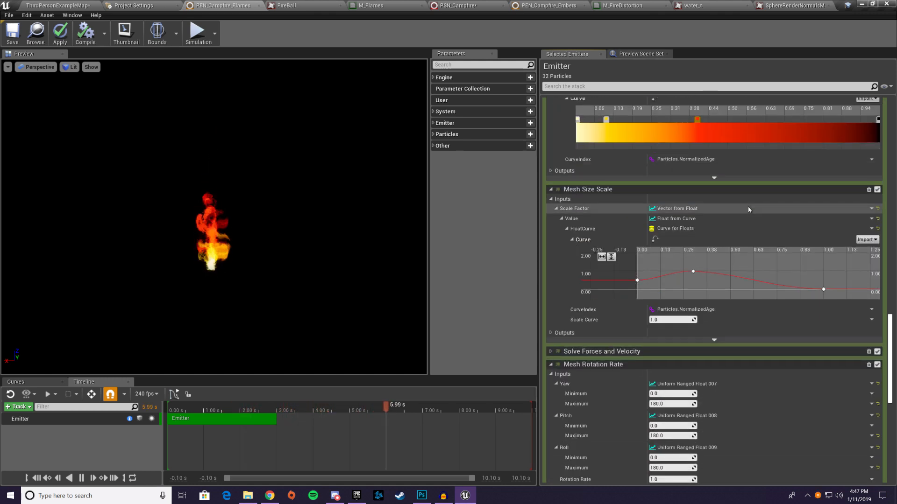
scroll(751, 210, "down", 1)
scroll(758, 209, "up", 4)
left_click(874, 131)
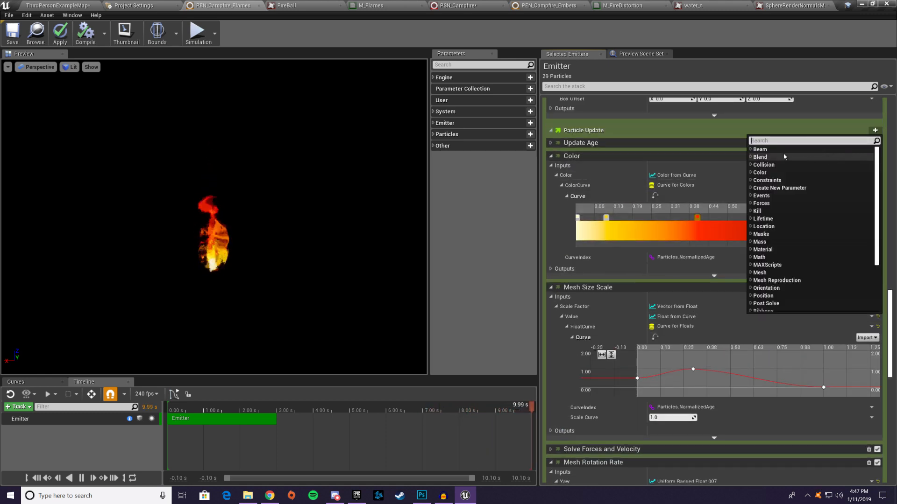
type("size sc")
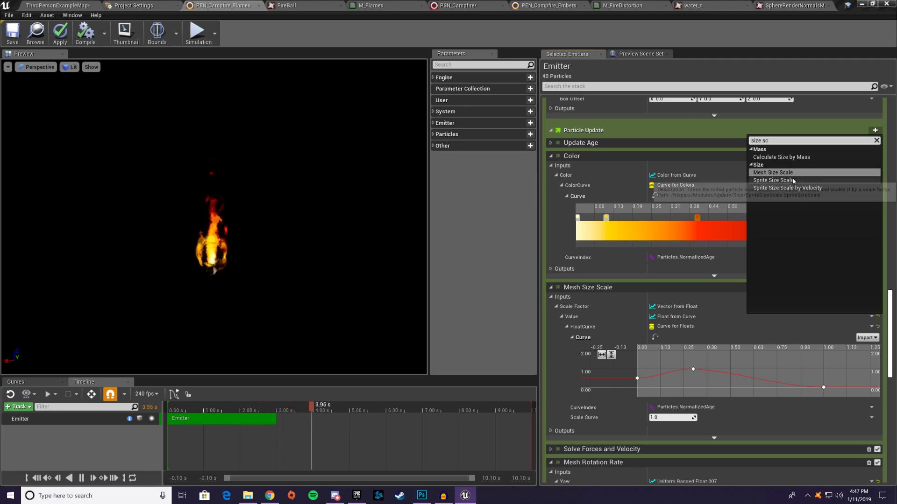
left_click(773, 180)
Step: Drive the Sprite Size Scale module's Scale Factor with a Vector 2D From Curve dynamic input
scroll(674, 196, "down", 8)
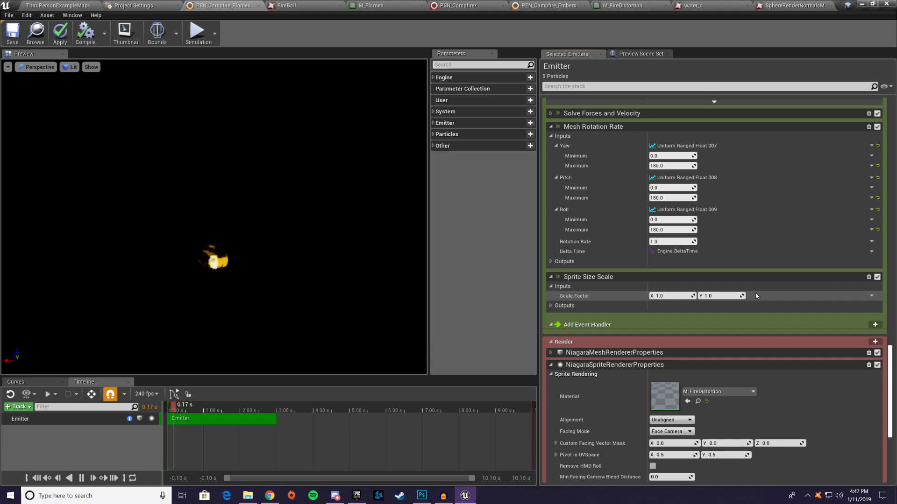
left_click(871, 296)
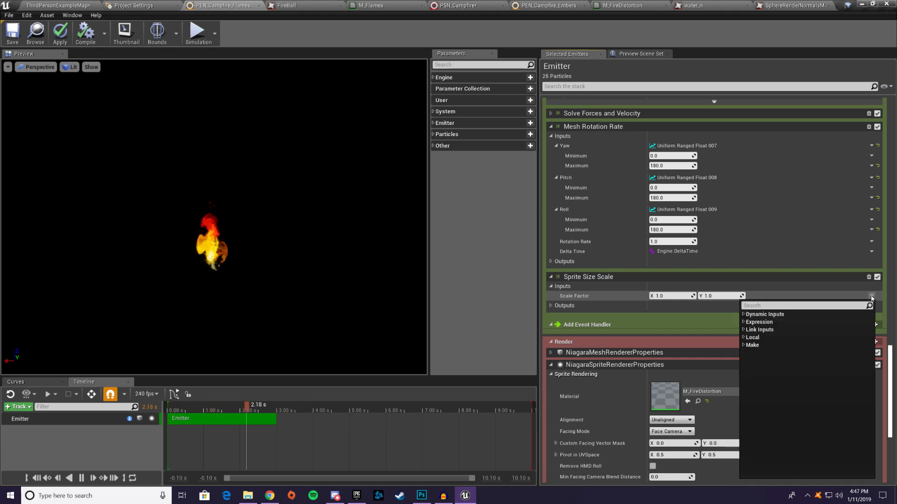
type("curv")
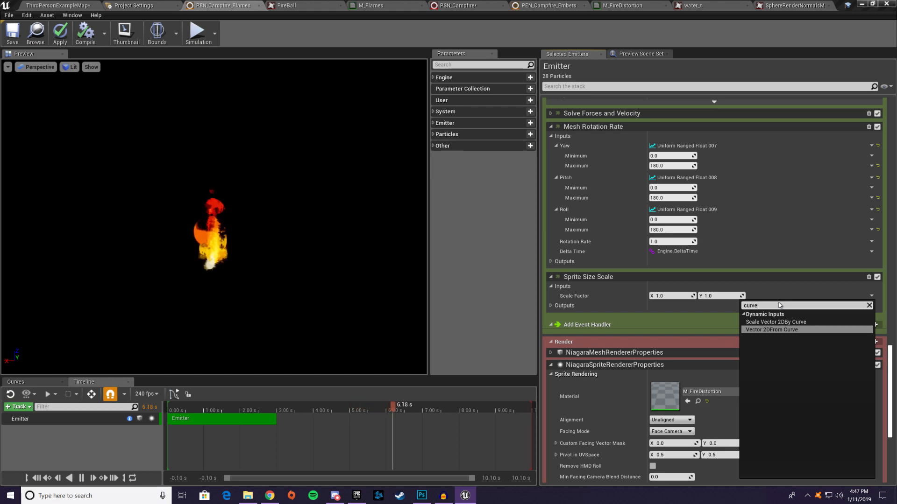
type("e")
key("Return")
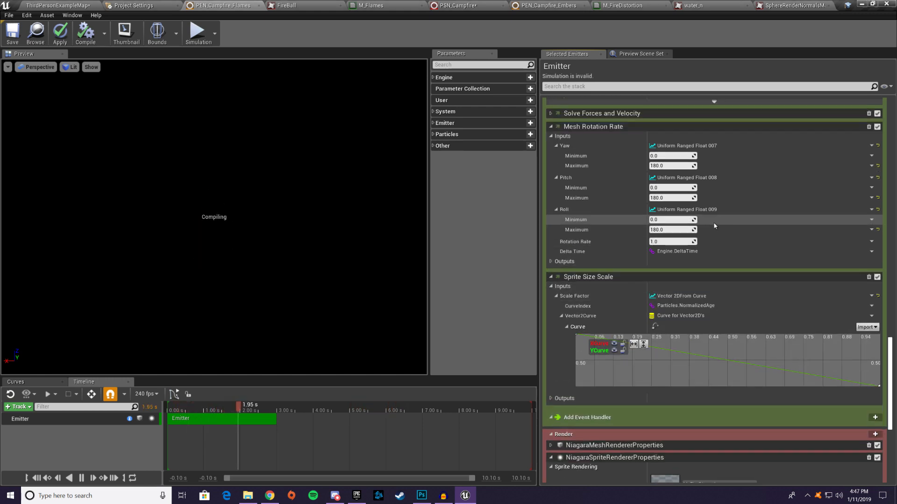
Step: Collapse Mesh Rotation Rate and set the starting keys of the Sprite Size Scale X and Y curves to 0.8
scroll(714, 226, "up", 2)
left_click(550, 155)
scroll(620, 229, "up", 5)
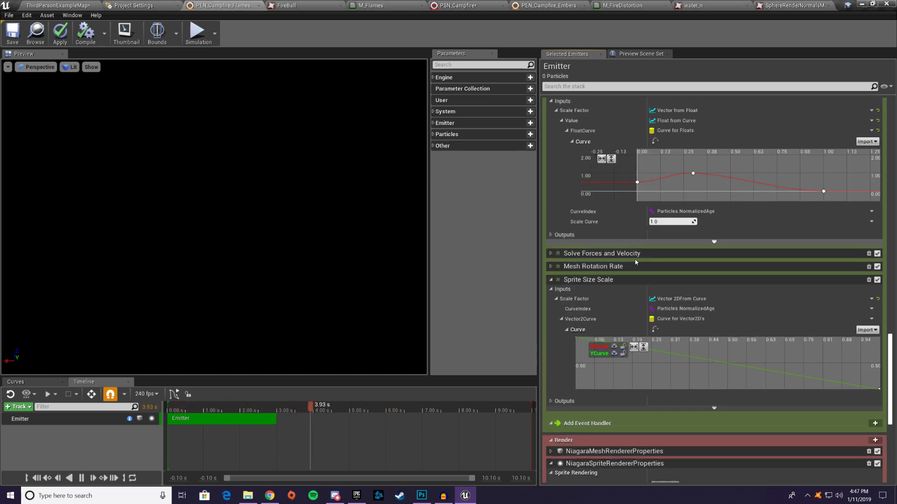
scroll(673, 379, "down", 6)
right_click_drag(681, 364, 713, 364)
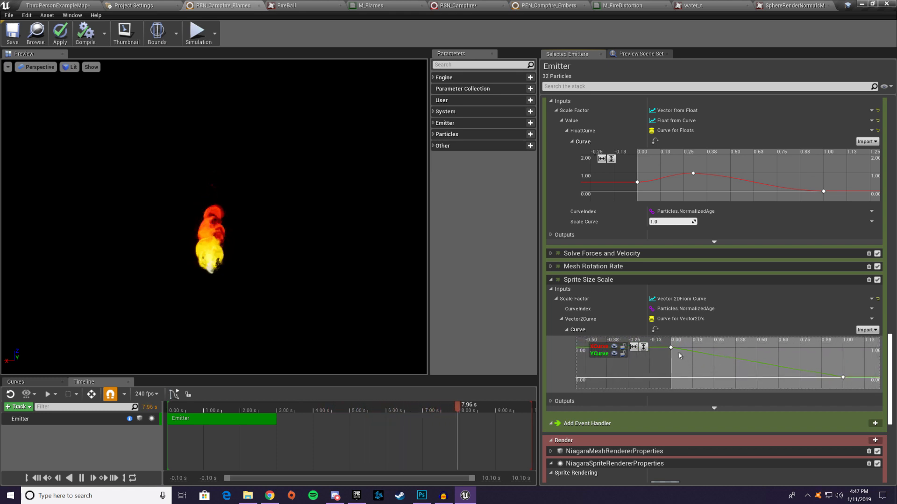
mouse_move(669, 347)
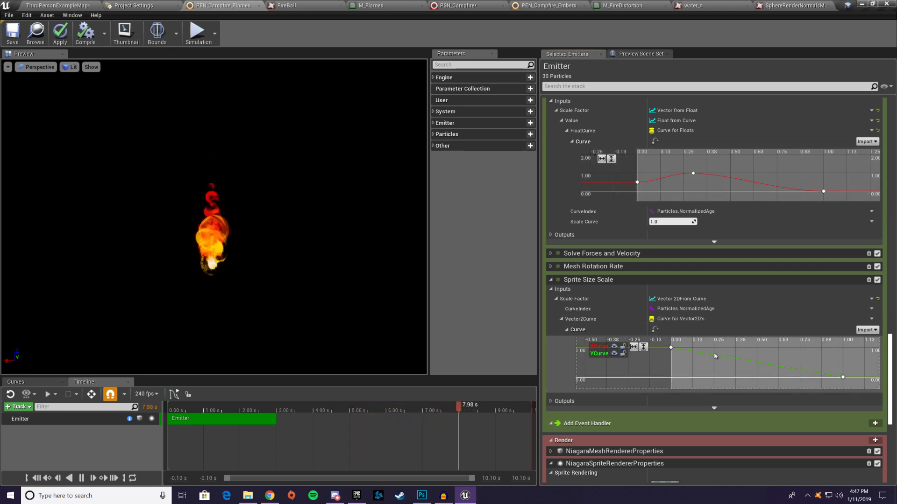
left_click_drag(684, 365, 665, 343)
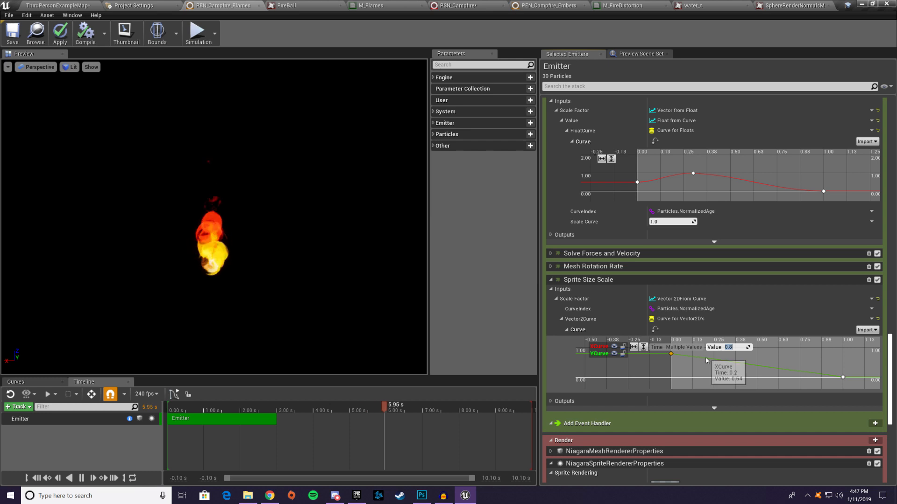
Step: Add a key to both Sprite Size Scale curves at time 0.3 with a value of 1.3
right_click(713, 367)
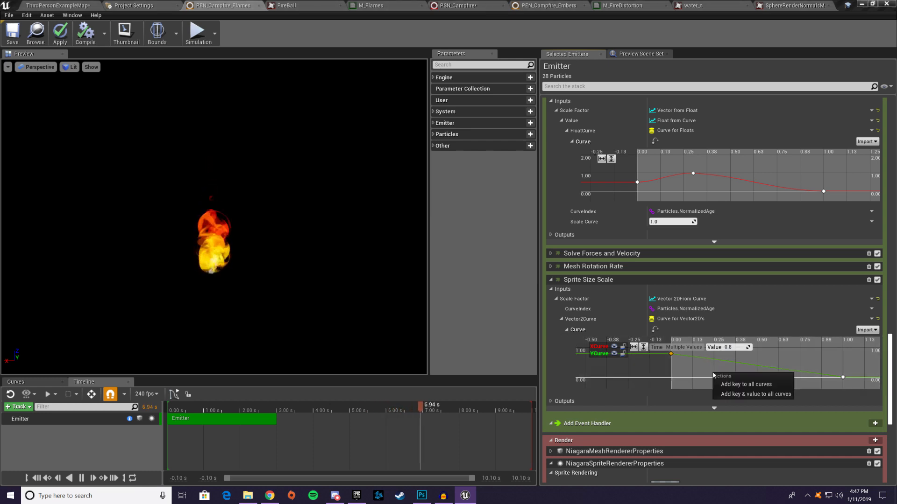
left_click(740, 395)
left_click_drag(713, 367, 714, 374)
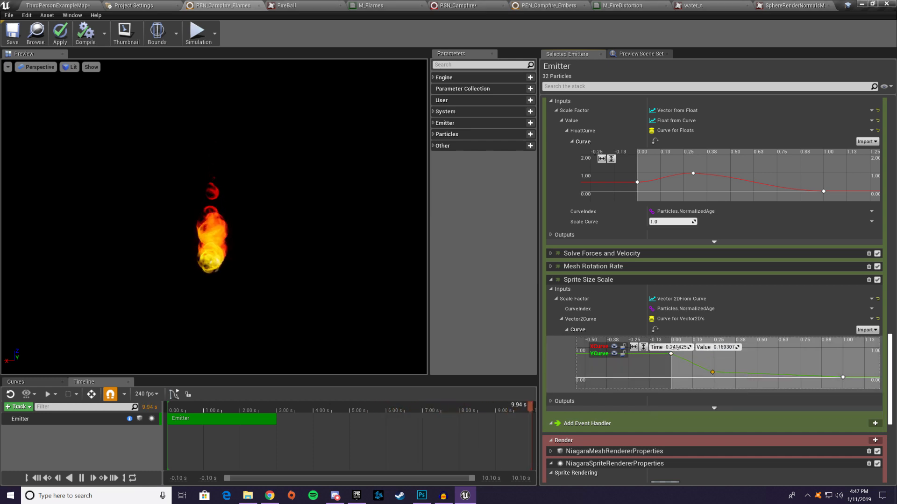
left_click(671, 347)
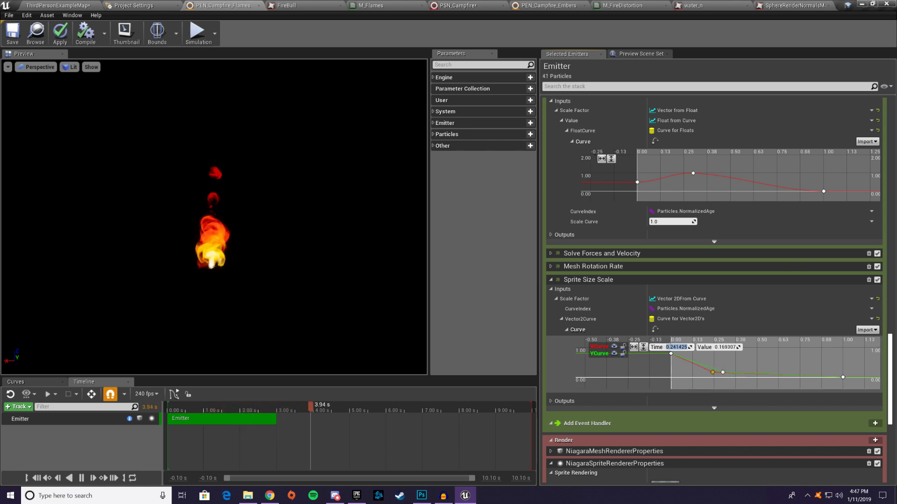
type("0.3")
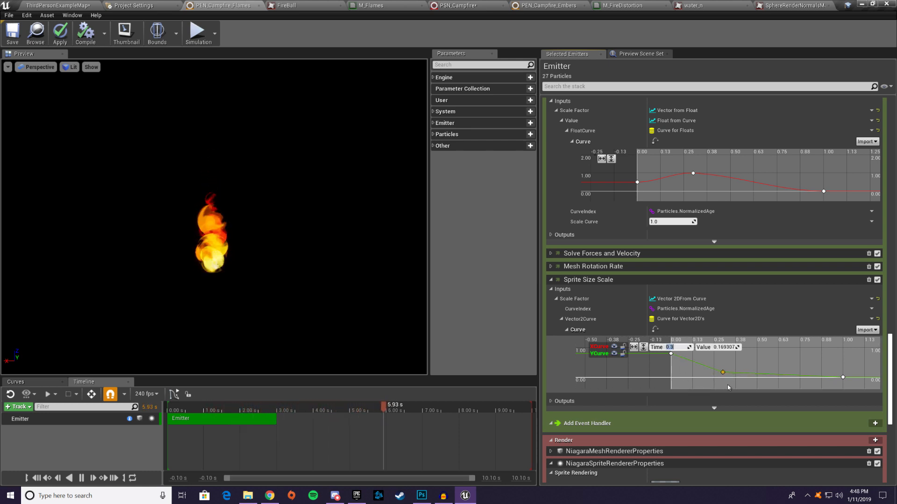
left_click_drag(708, 355, 716, 364)
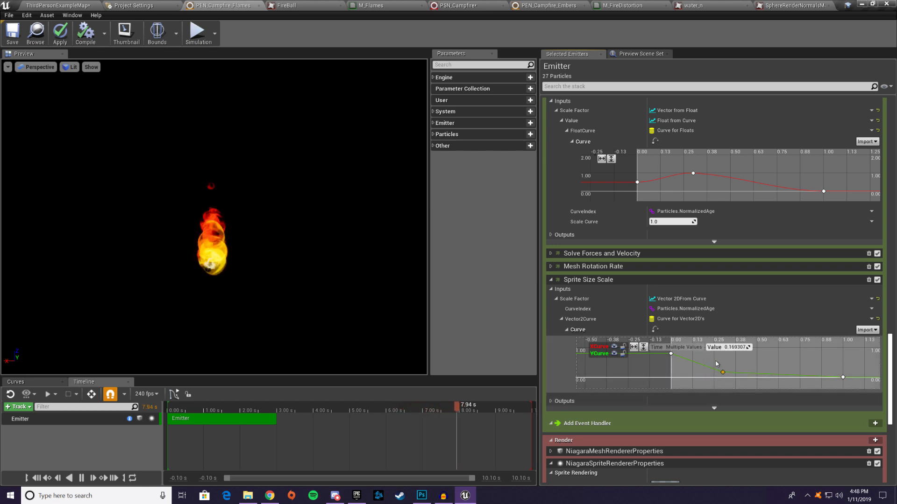
left_click(682, 348)
left_click_drag(708, 357, 728, 380)
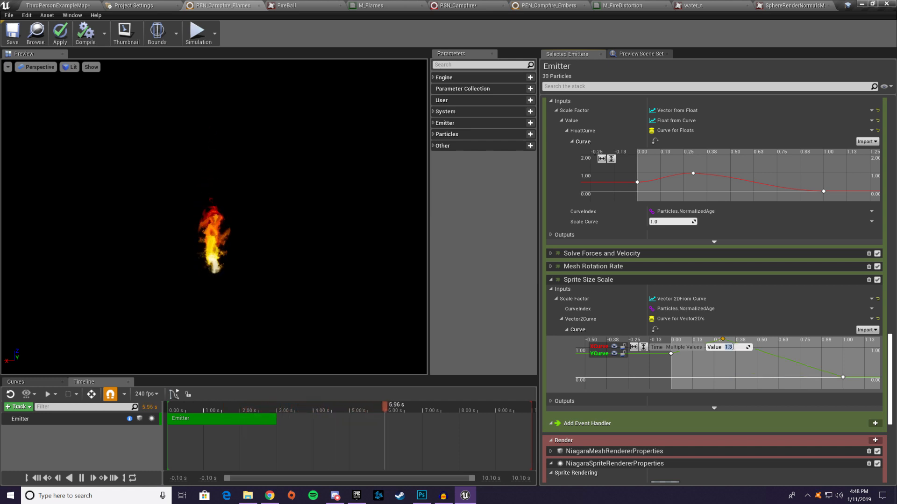
Step: Select all keys of the Sprite Size Scale X and Y curves and switch them to smooth interpolation with tangents
left_click_drag(835, 370, 860, 391)
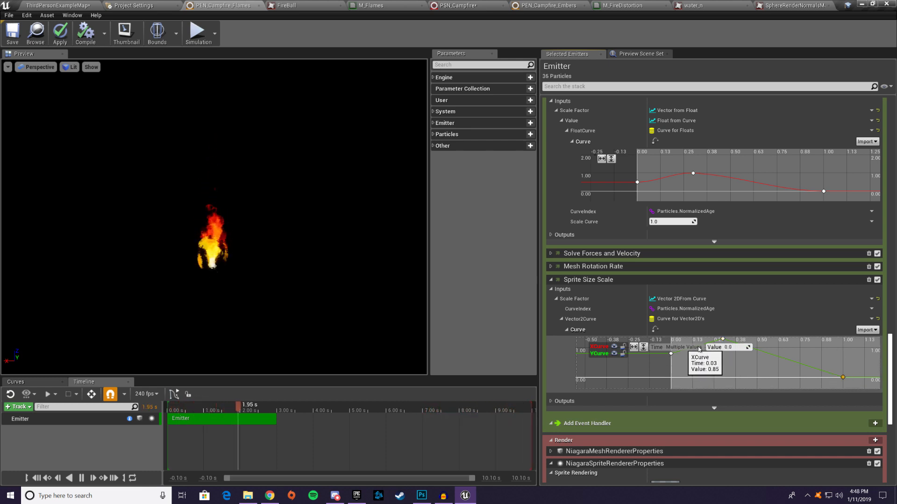
right_click_drag(804, 376, 803, 392)
scroll(789, 376, "down", 1)
scroll(786, 371, "down", 2)
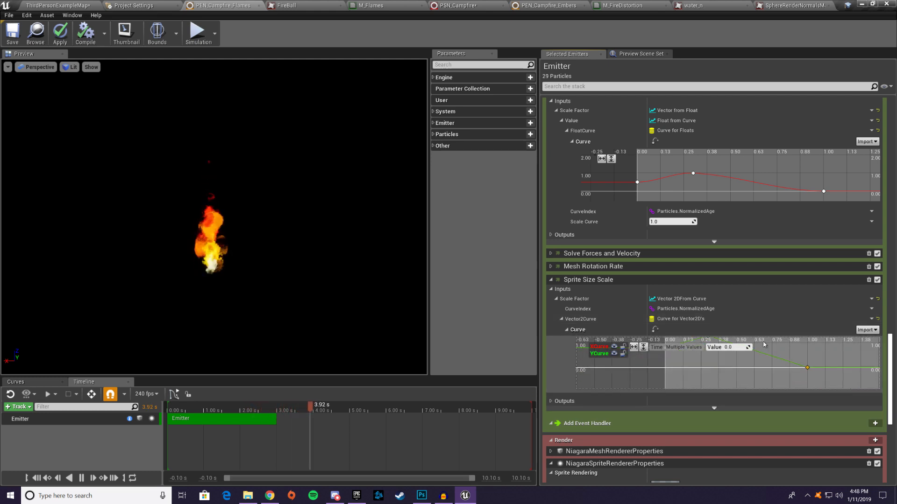
scroll(785, 373, "down", 1)
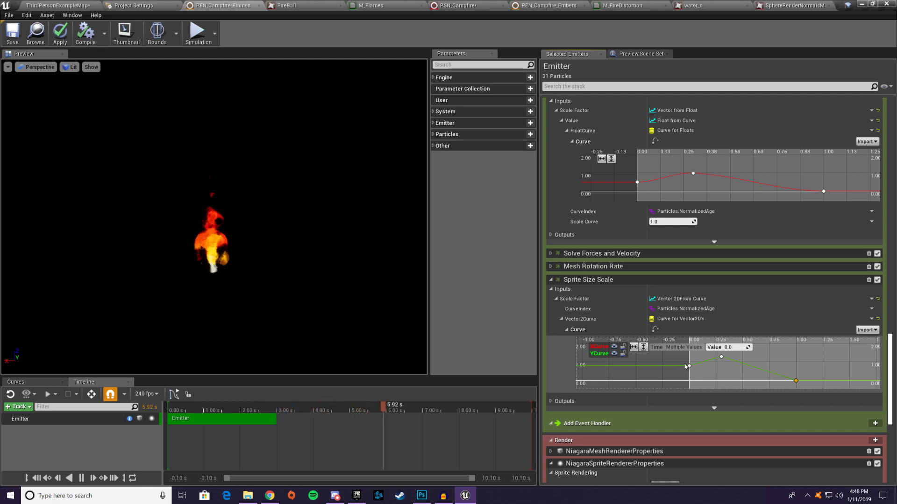
left_click_drag(804, 389, 804, 390)
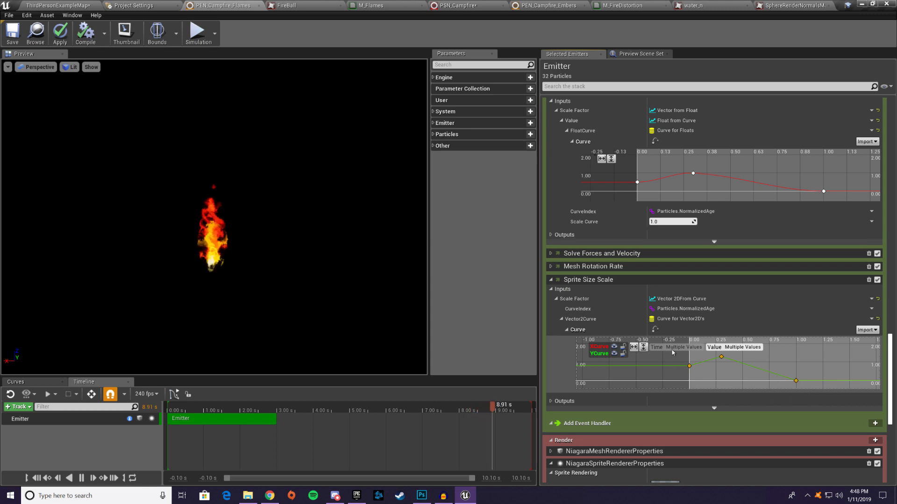
right_click(795, 380)
left_click(819, 391)
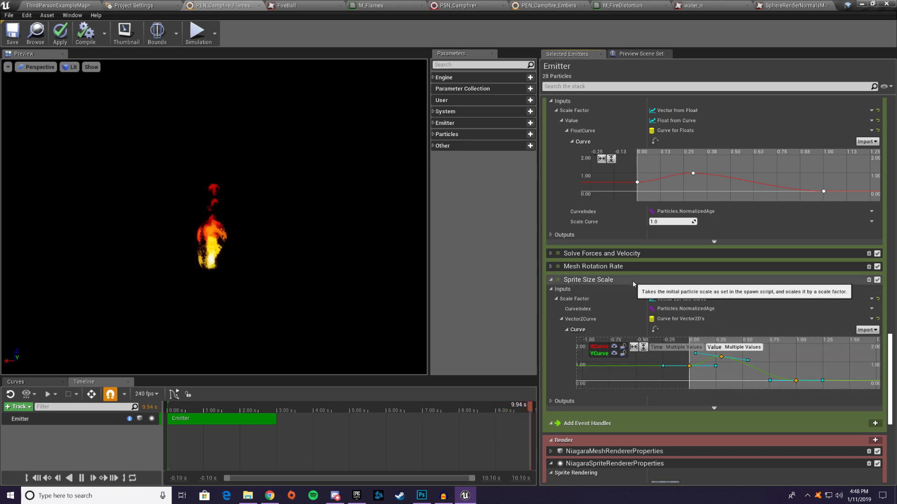
Step: Apply the PEN_Campfire_Flames changes and inspect the campfire in ThirdPersonExampleMap
left_click(22, 33)
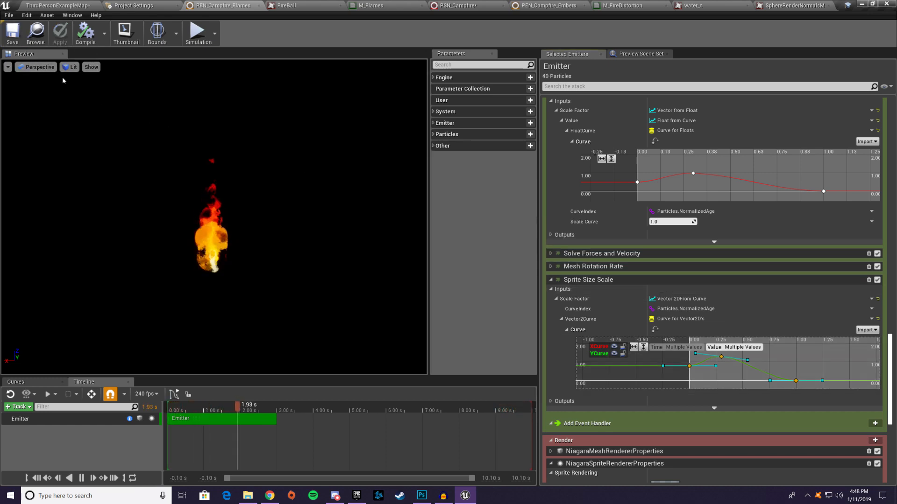
left_click(56, 5)
right_click_drag(263, 163, 349, 147)
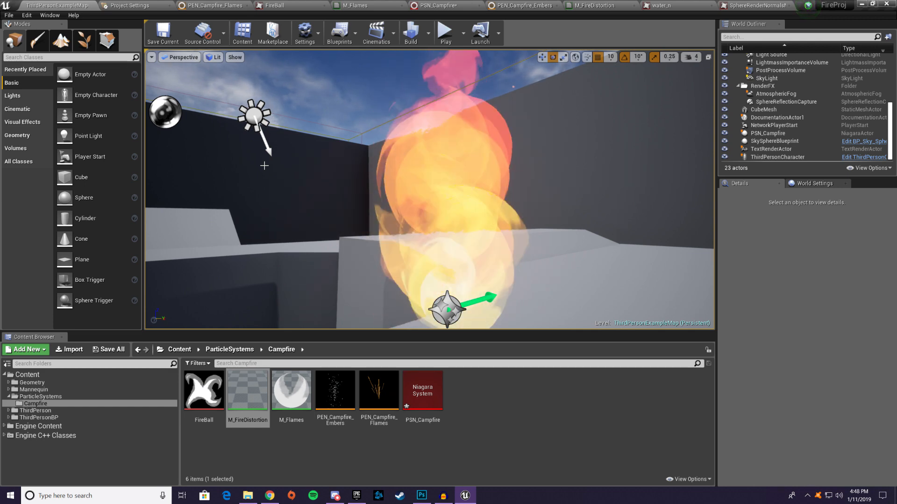
mouse_move(299, 119)
right_mouse_down()
mouse_move(300, 93)
mouse_move(302, 104)
right_mouse_up()
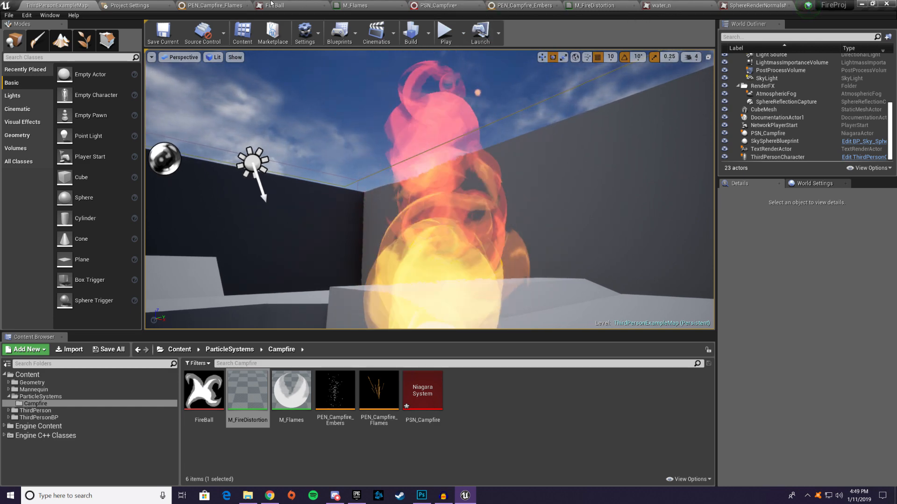
Step: Set Particles.SpriteSize in PEN_Campfire_Flames' Set Variables module to 40 by 40 and apply the change
left_click(441, 5)
scroll(683, 268, "up", 2)
scroll(719, 249, "up", 5)
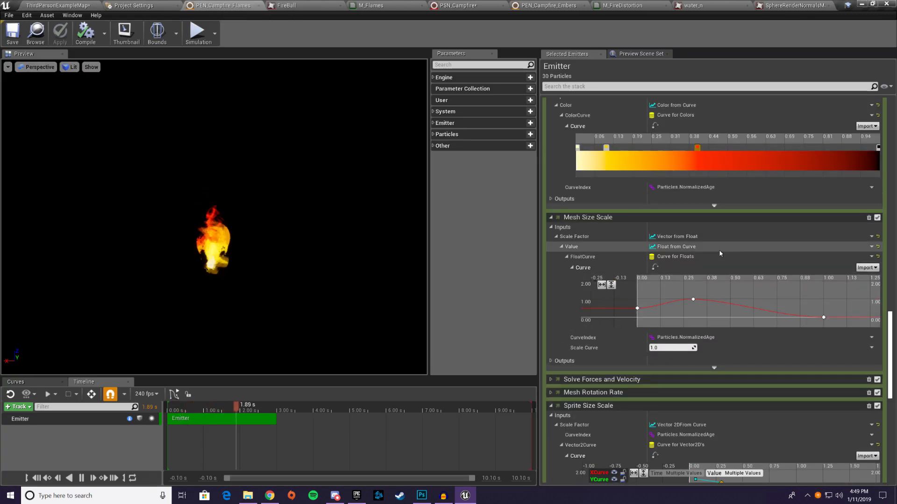
scroll(894, 275, "up", 4)
scroll(721, 281, "up", 1)
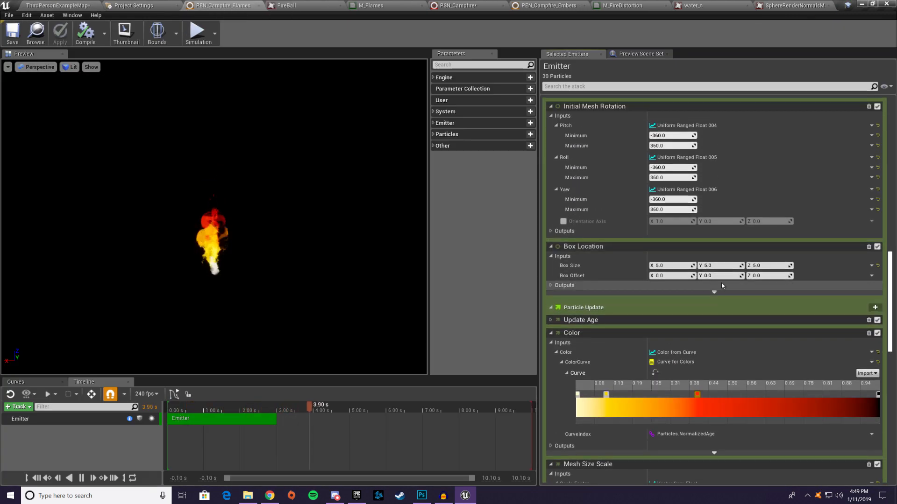
scroll(699, 243, "up", 6)
scroll(699, 243, "up", 1)
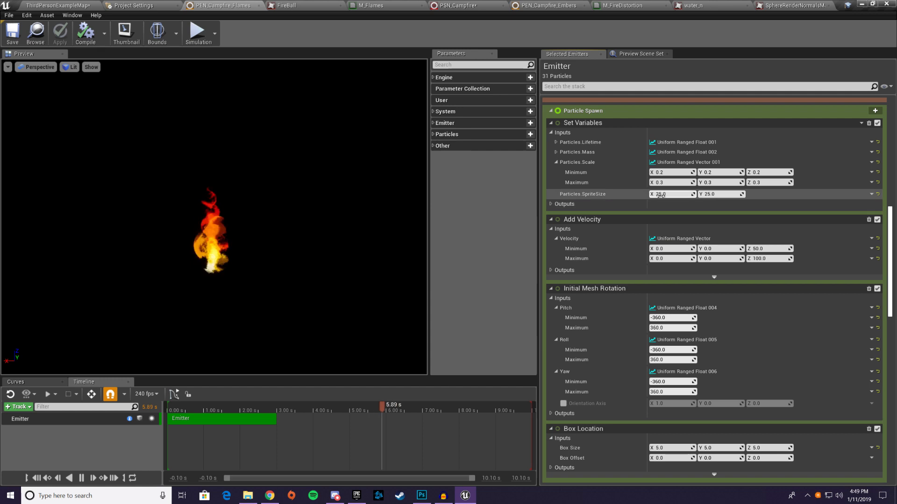
type("40")
key("Tab")
type("40")
key("Return")
left_click(59, 33)
Step: Examine the campfire in the level map from near and far for the effect of the sprite size
left_click(70, 4)
right_click_drag(430, 189, 430, 226)
key("s")
key("w")
key("s")
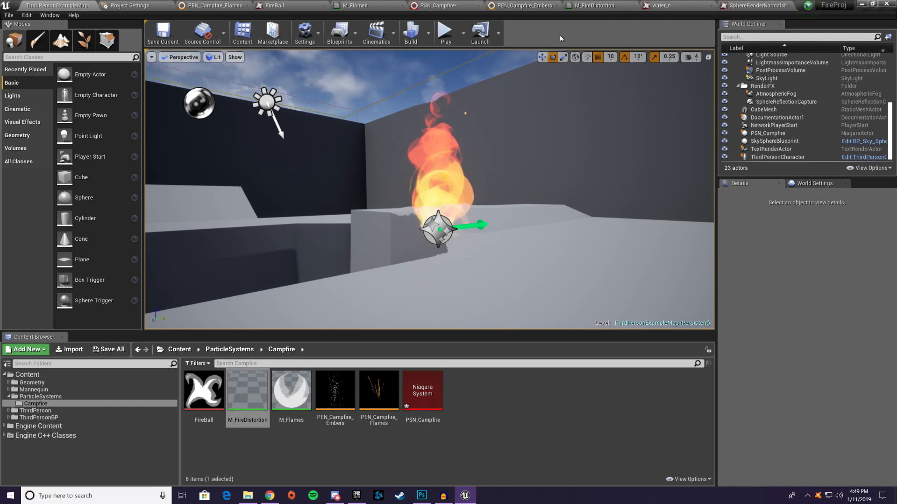
Step: Set Particles.SpriteSize in PEN_Campfire_Flames to 30 by 30 and apply the change
left_click(190, 4)
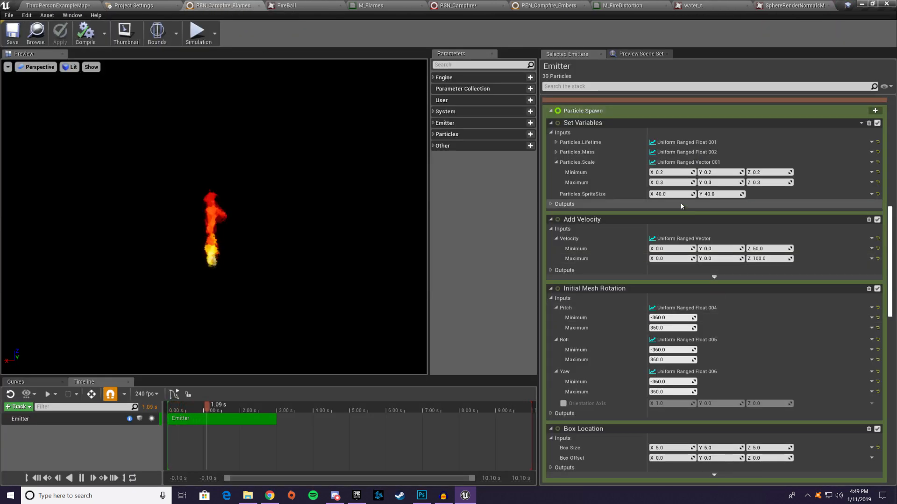
left_click(675, 194)
type("30")
key("Tab")
type("30")
key("Return")
left_click(59, 33)
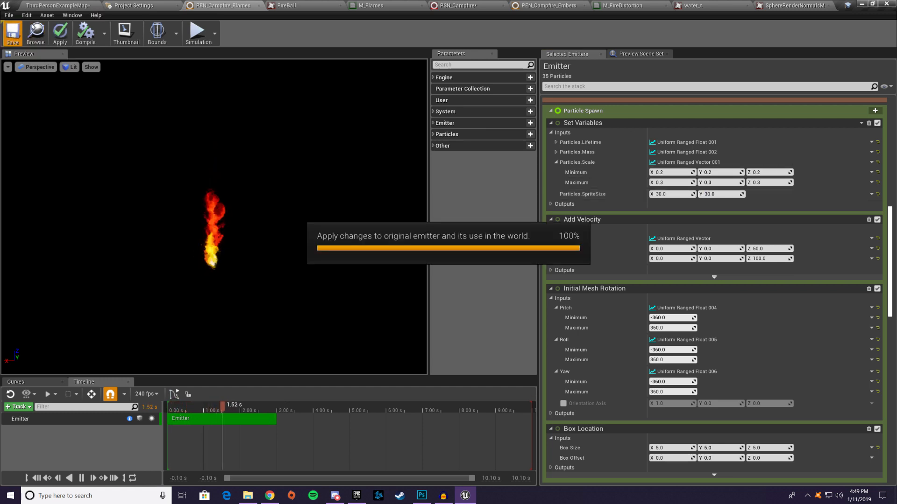
Step: Inspect the flames and their distortion up close in the level map from several angles
left_click(61, 5)
mouse_move(384, 181)
right_mouse_down()
mouse_move(375, 183)
mouse_move(387, 187)
right_mouse_up()
key("w")
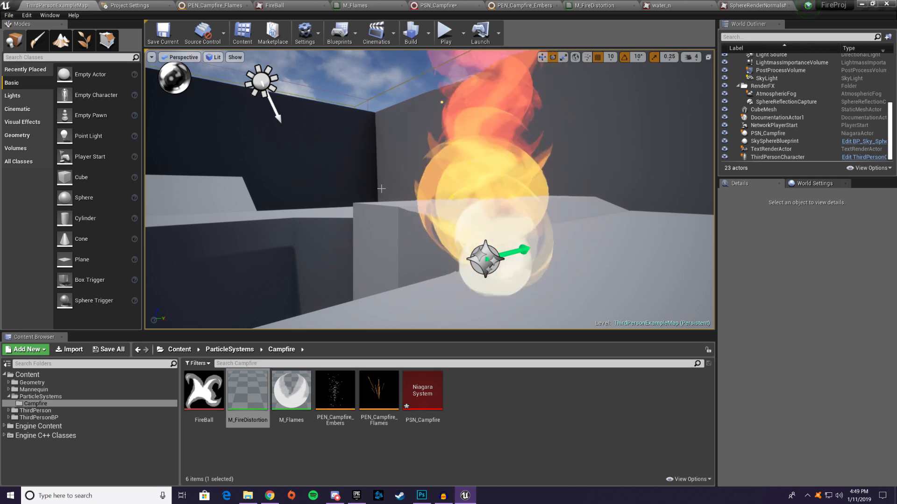
right_click_drag(381, 189, 371, 210)
key("w")
key("s")
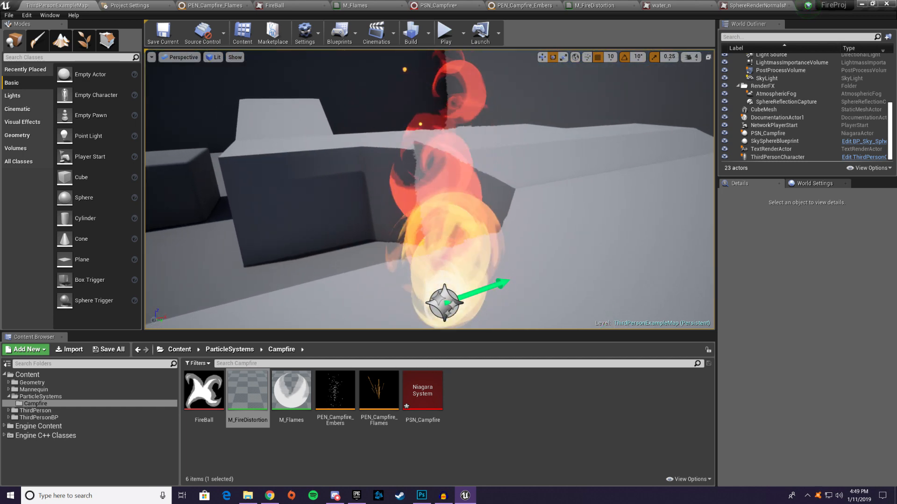
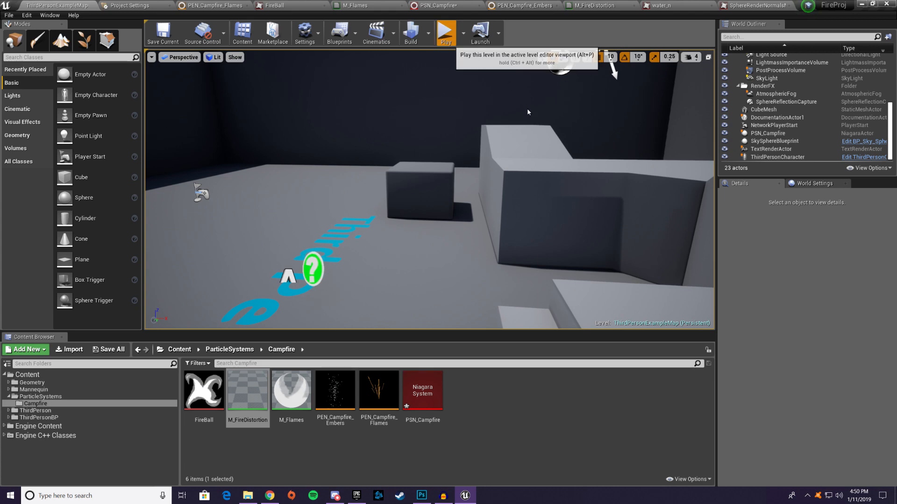
Step: Play the level, run the character around and behind the campfire to check the distortion, and end the play session
left_click(447, 33)
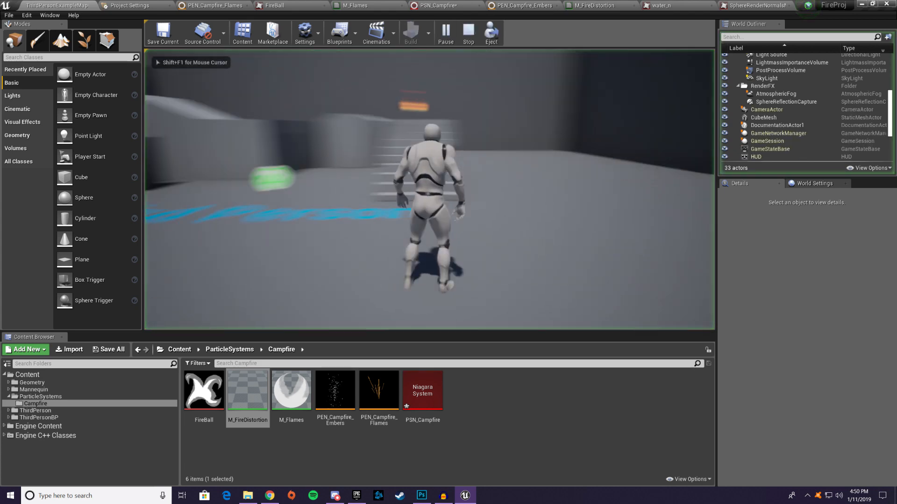
key("w")
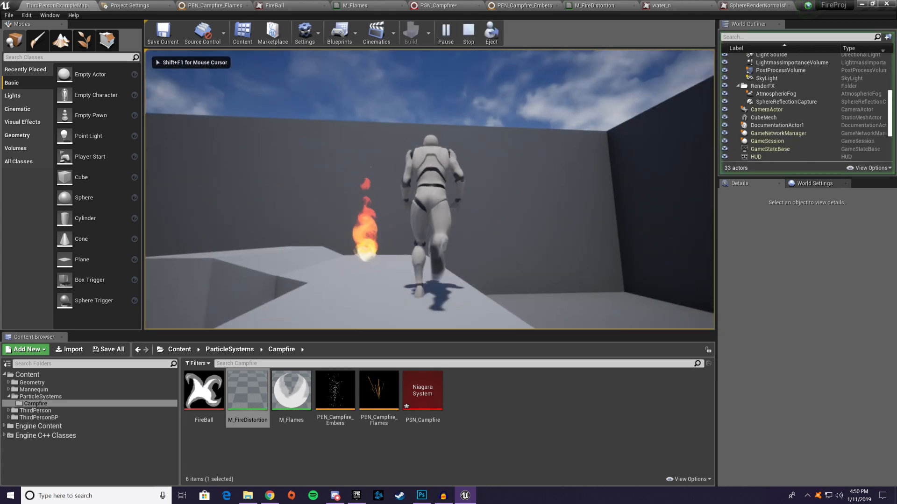
key("a")
key("s")
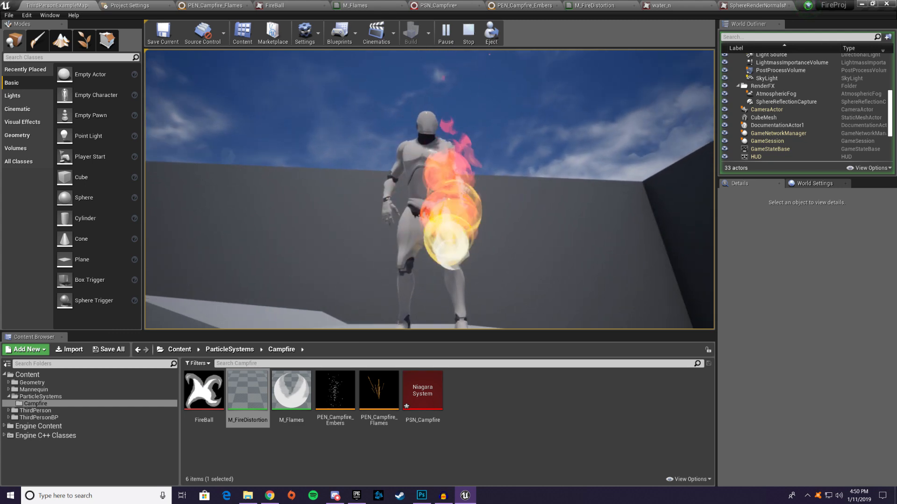
key("w")
key("a")
key("d")
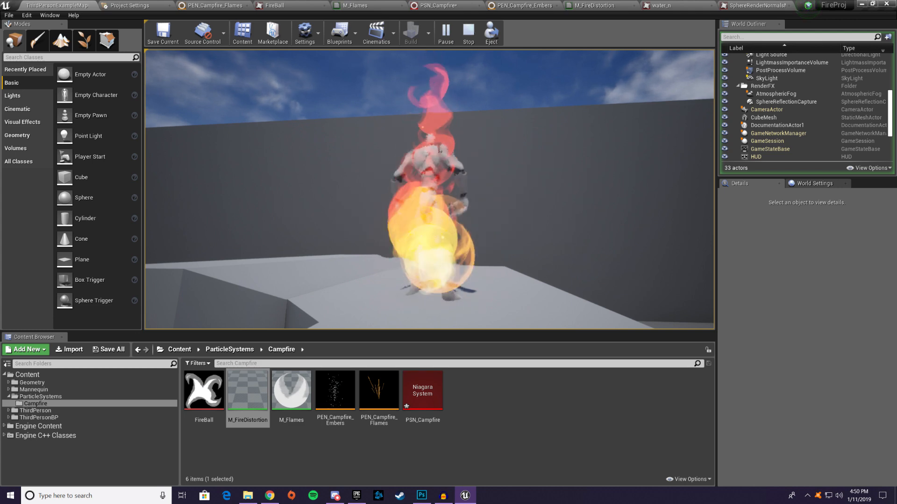
key("a")
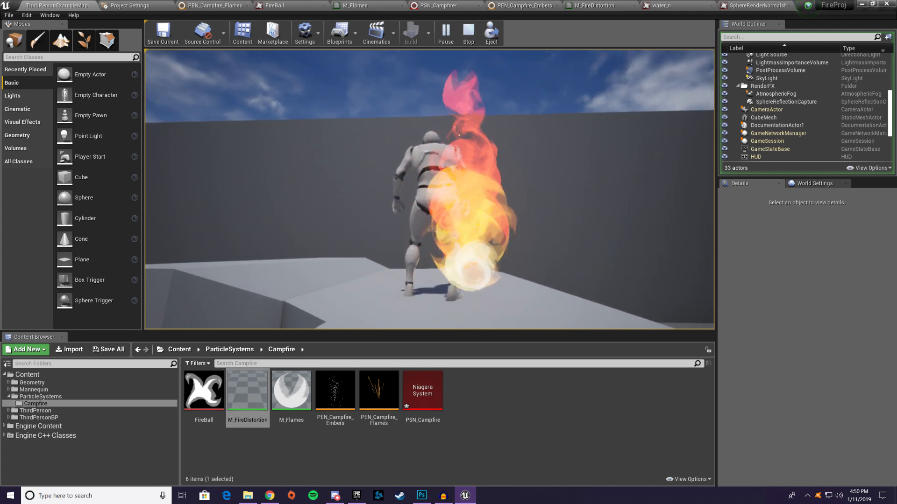
key("d")
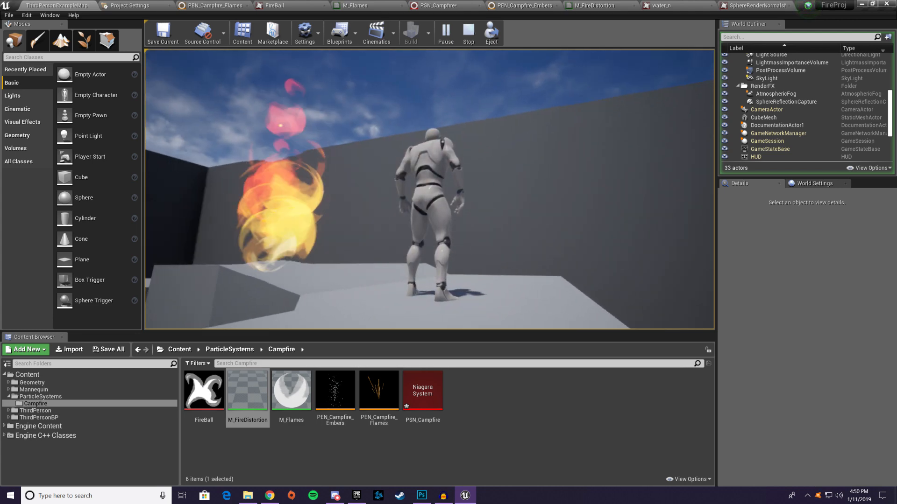
key("a")
key("d")
key("w")
key("d")
key("a")
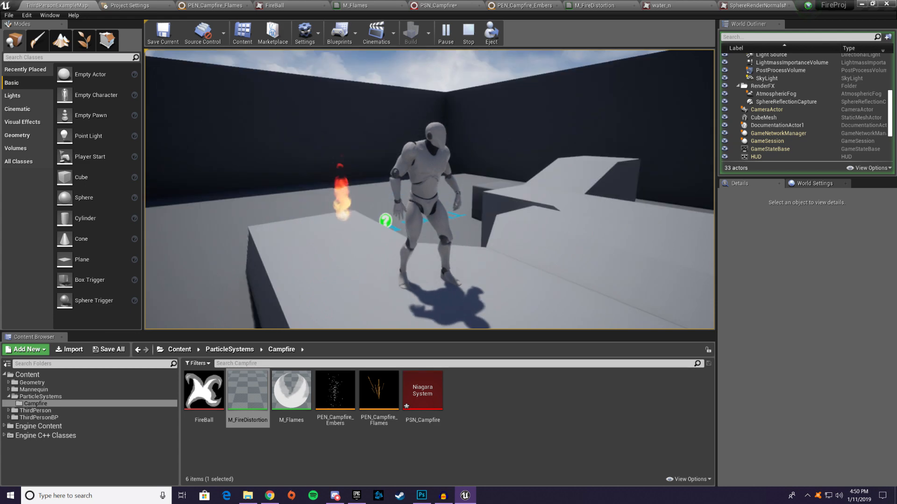
key("w")
key("w")
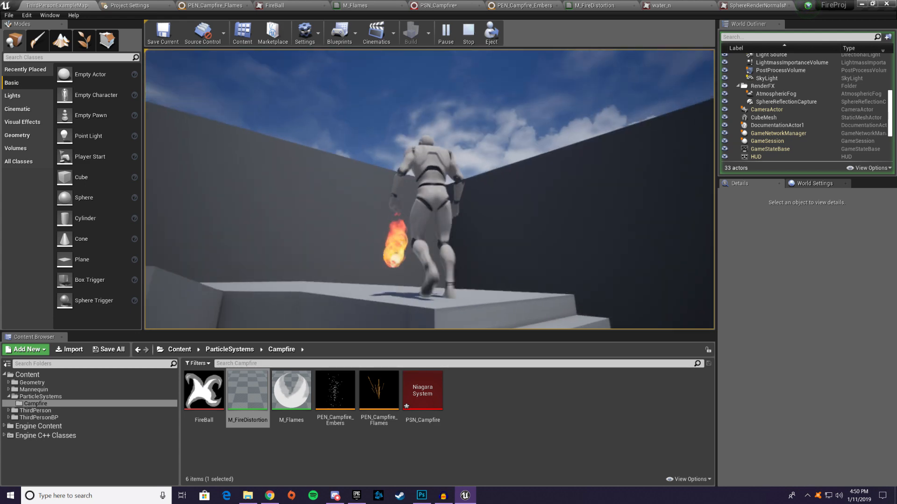
key("Escape")
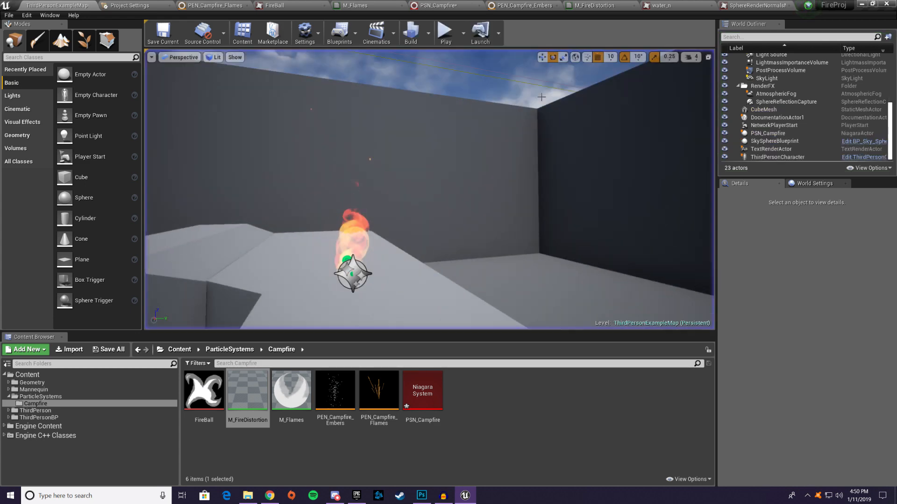
Step: Switch the level viewport to the Shader Complexity view mode and examine the campfire's rendering cost from different distances
left_click(190, 57)
left_click(215, 57)
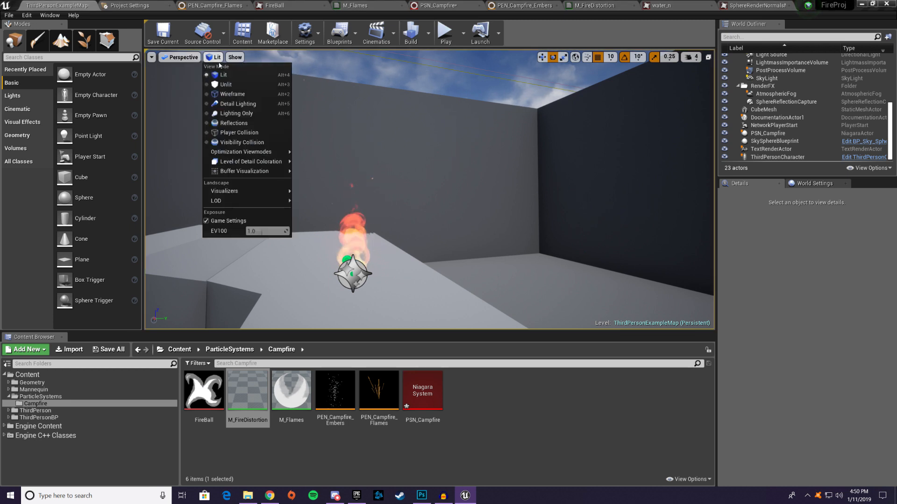
mouse_move(245, 152)
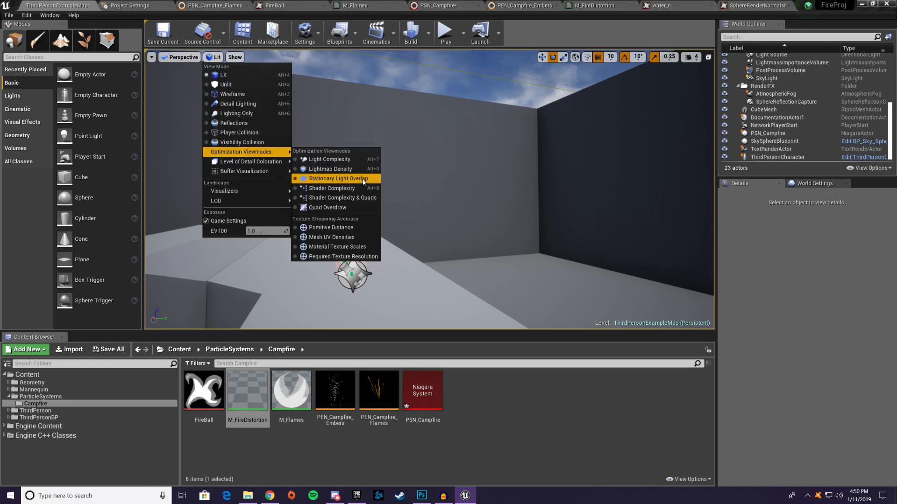
left_click(336, 188)
right_click_drag(429, 189, 429, 189)
key("w")
key("s")
key("w")
key("s")
key("w")
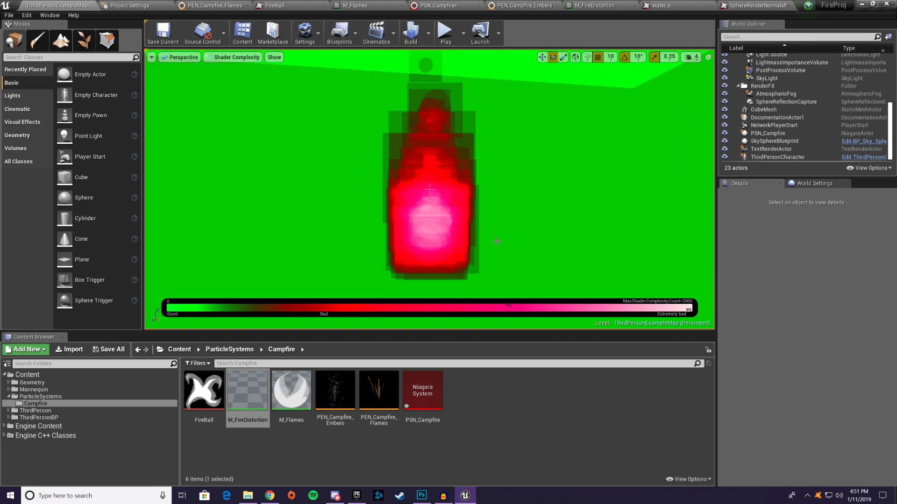
Step: Switch the level viewport to the Quad Overdraw view mode to examine the campfire's overdraw
left_click(255, 58)
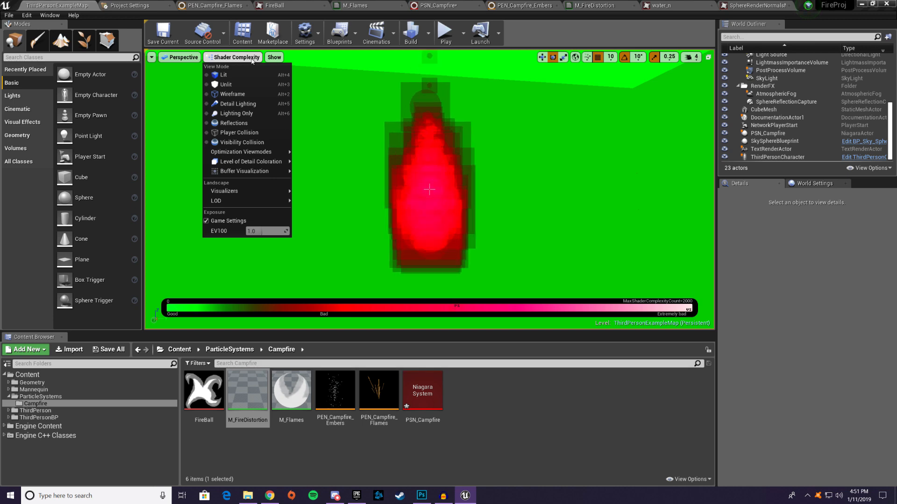
mouse_move(270, 164)
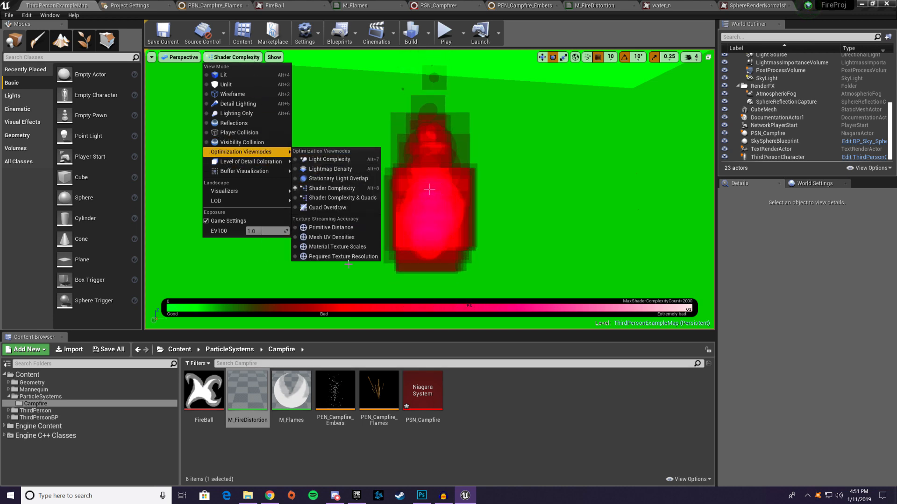
left_click(328, 207)
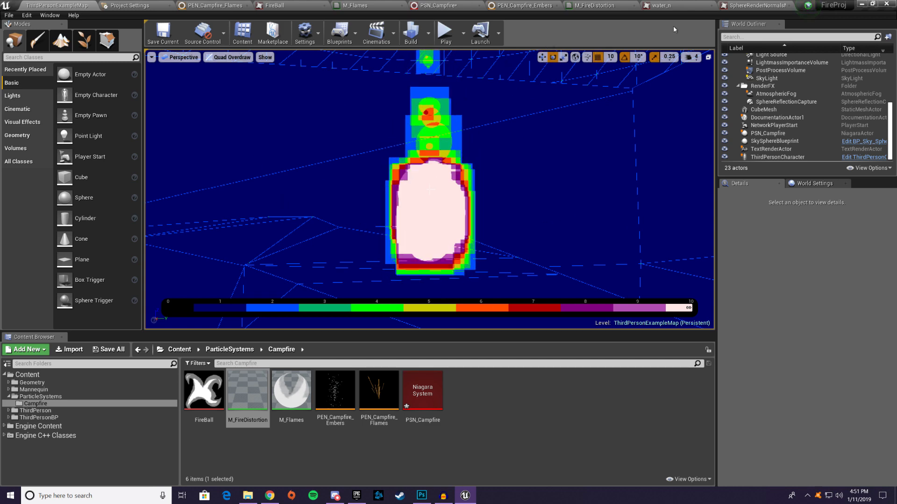
Step: Disable the M_FireDistortion sprite renderer in the PEN_Campfire_Flames emitter
left_click(760, 5)
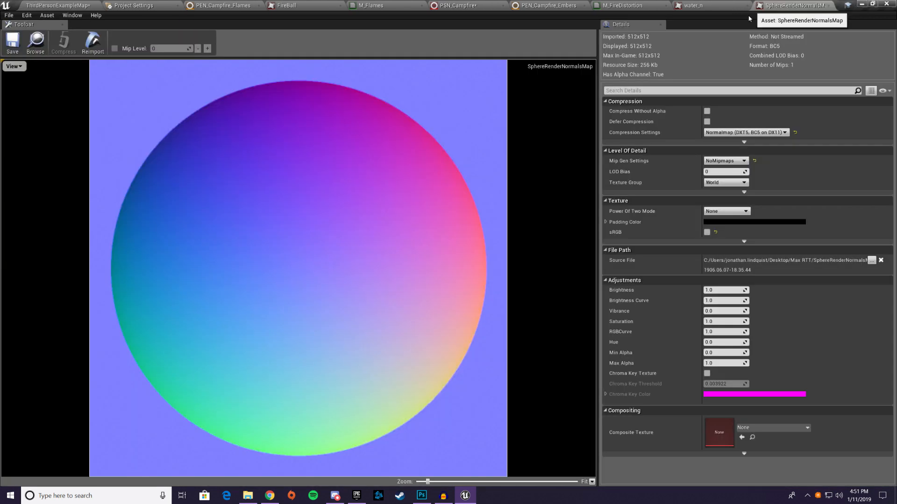
left_click(628, 3)
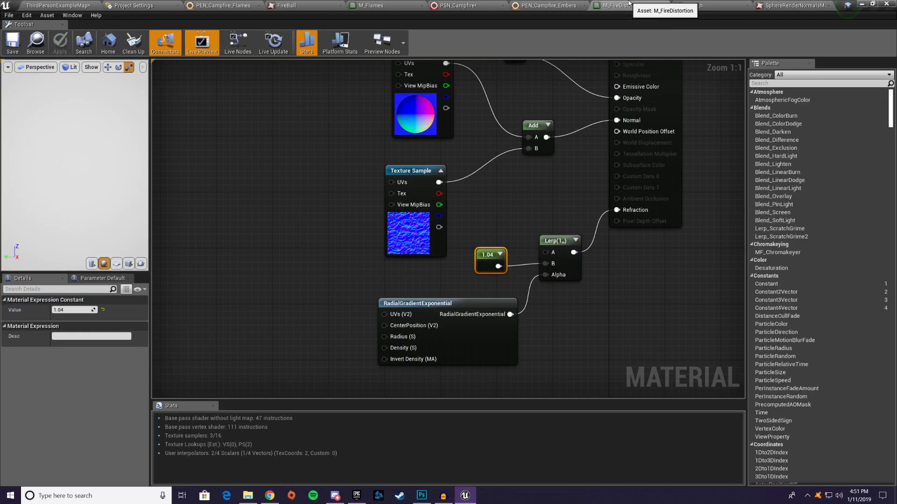
left_click(310, 4)
left_click_drag(239, 5, 309, 4)
scroll(790, 310, "down", 8)
scroll(805, 308, "down", 10)
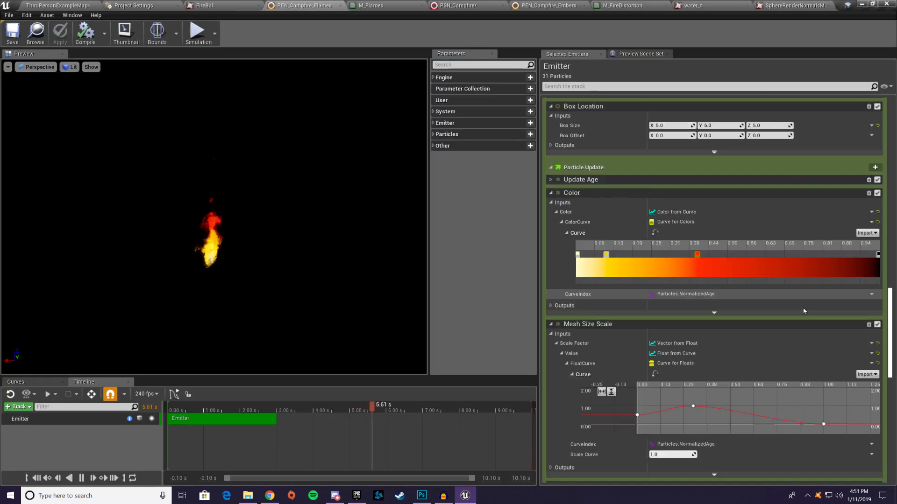
scroll(802, 298, "down", 3)
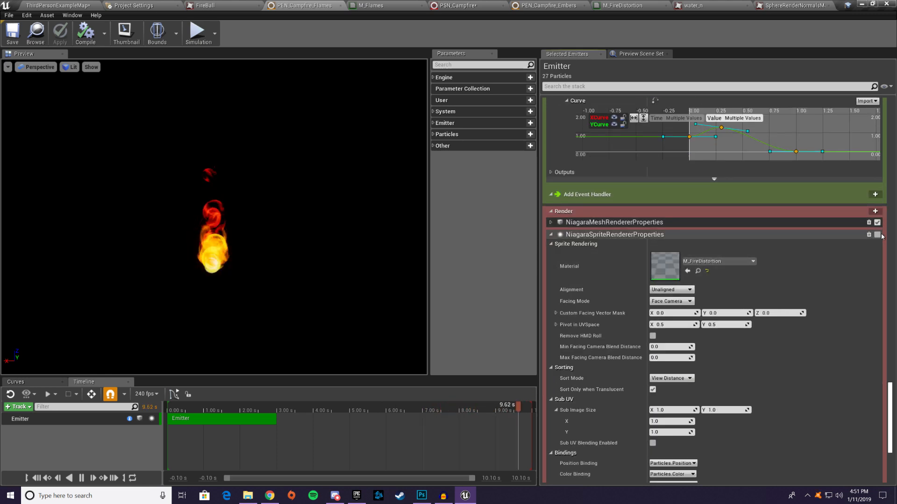
Step: Return the level viewport to Lit mode and inspect the campfire flames up close
left_click(99, 5)
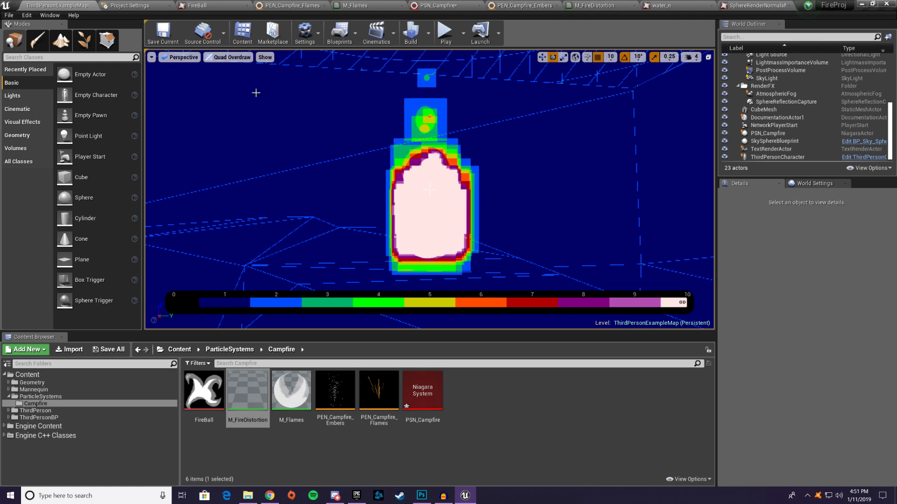
left_click(228, 57)
left_click(224, 76)
mouse_move(587, 97)
right_mouse_down()
mouse_move(577, 104)
mouse_move(586, 98)
right_mouse_up()
key("w")
key("s")
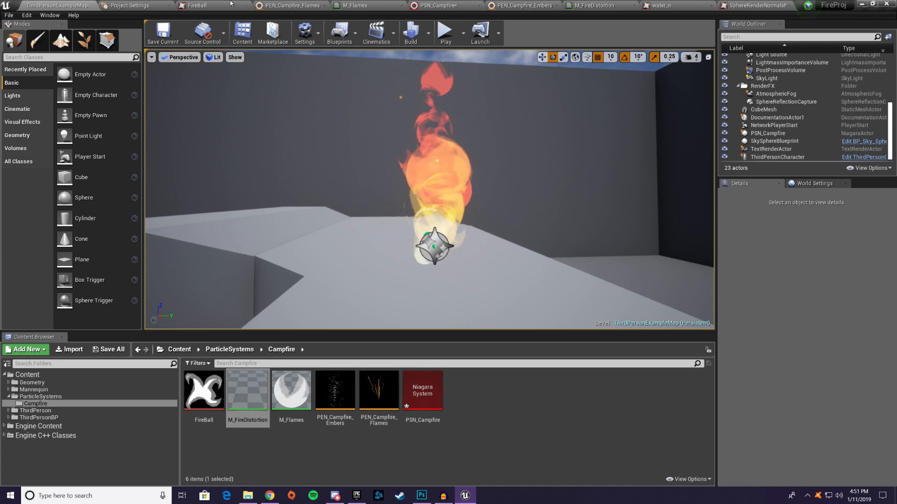
Step: Disable the flames' M_FireDistortion sprite renderer inside the PSN_Campfire system
left_click(280, 5)
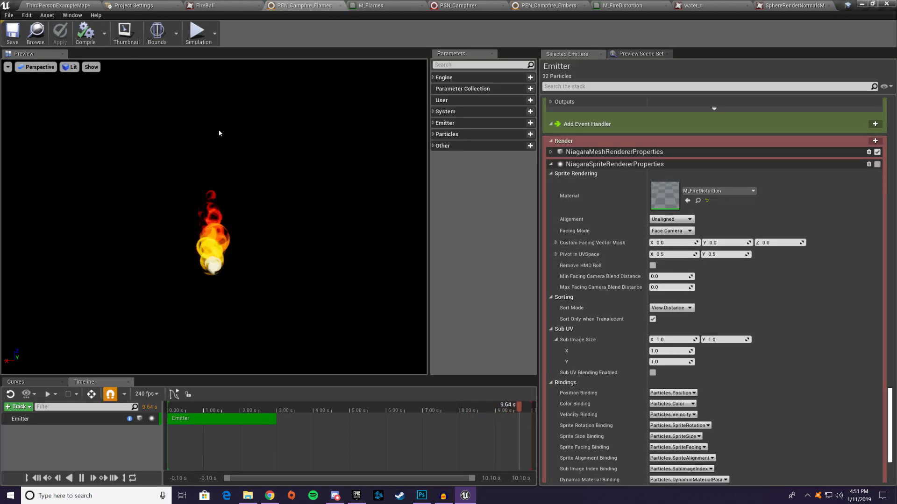
left_click(458, 6)
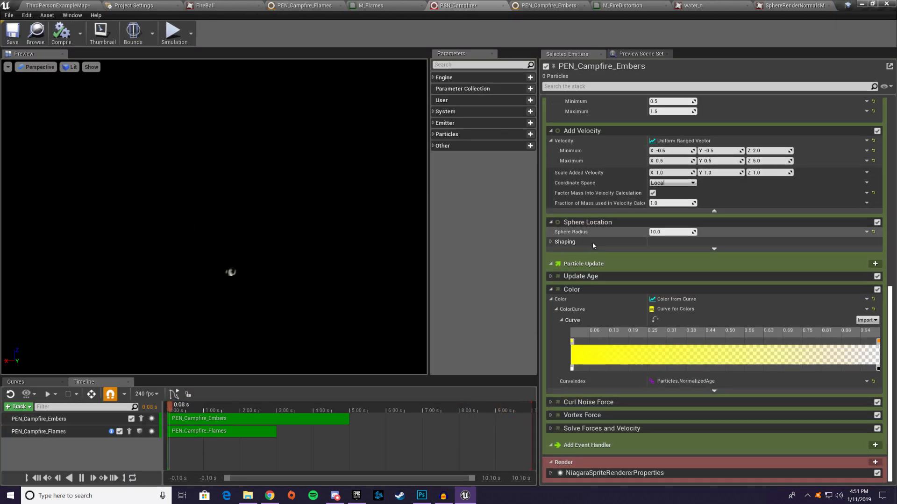
left_click(78, 435)
scroll(715, 326, "down", 4)
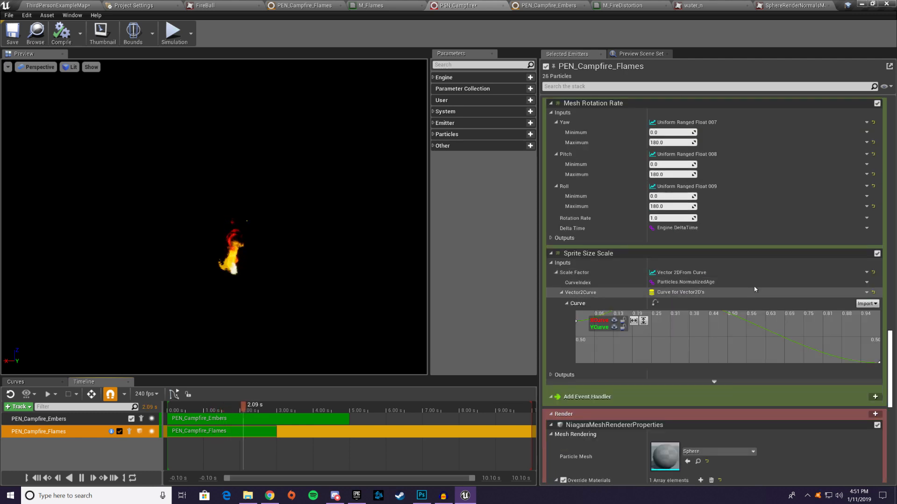
scroll(754, 289, "down", 10)
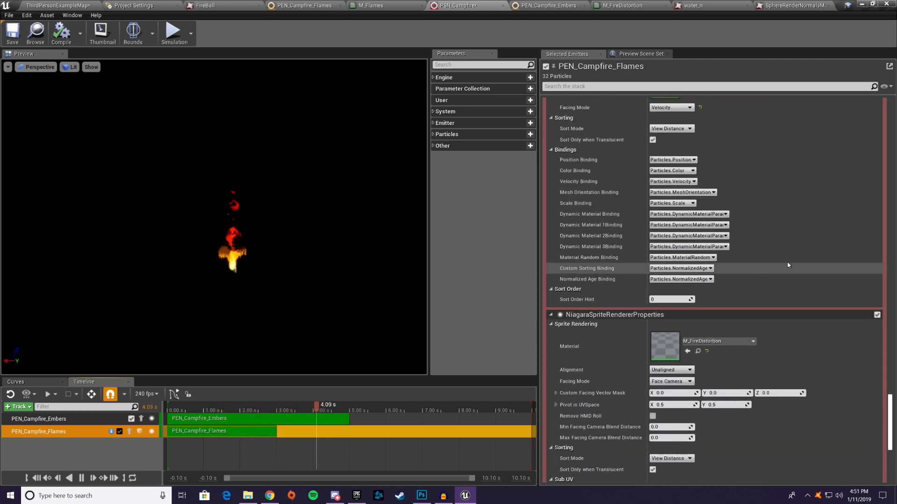
left_click(876, 315)
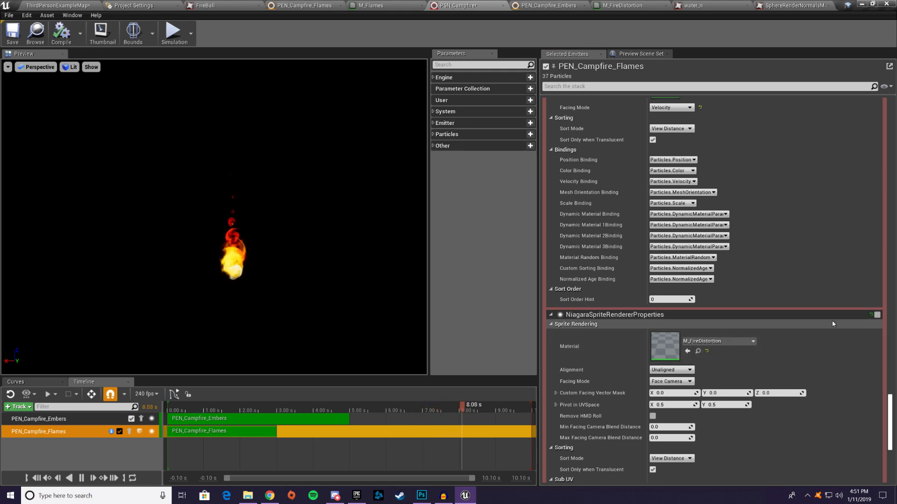
Step: Inspect the campfire without distortion in the level and examine its cost in the Shader Complexity view mode
left_click(85, 5)
key("w")
right_click_drag(400, 184, 400, 184)
key("s")
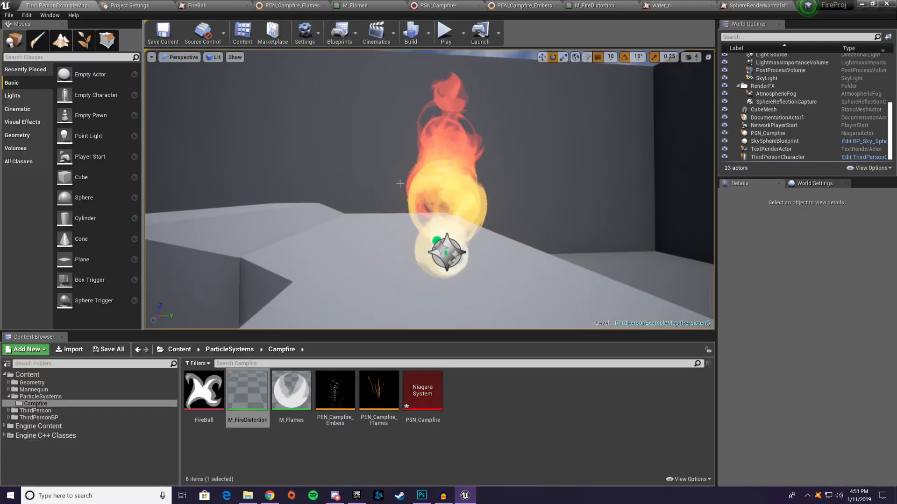
left_click(215, 57)
mouse_move(249, 151)
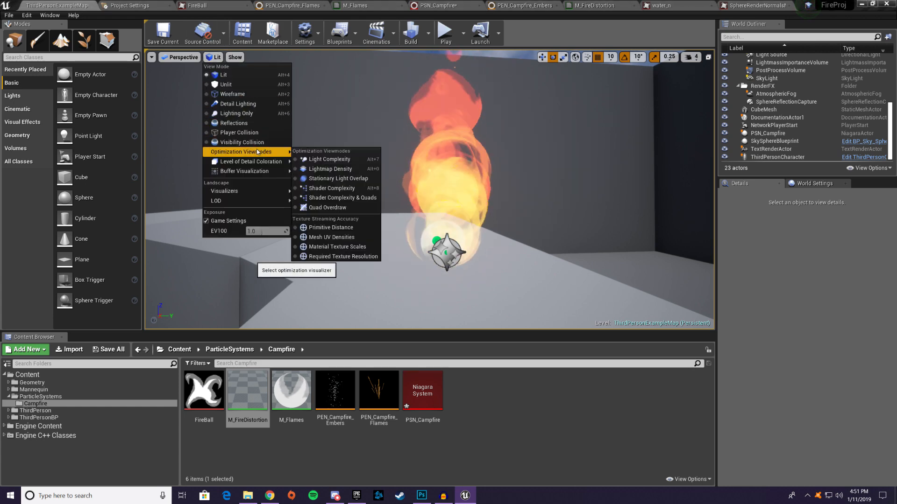
left_click(338, 191)
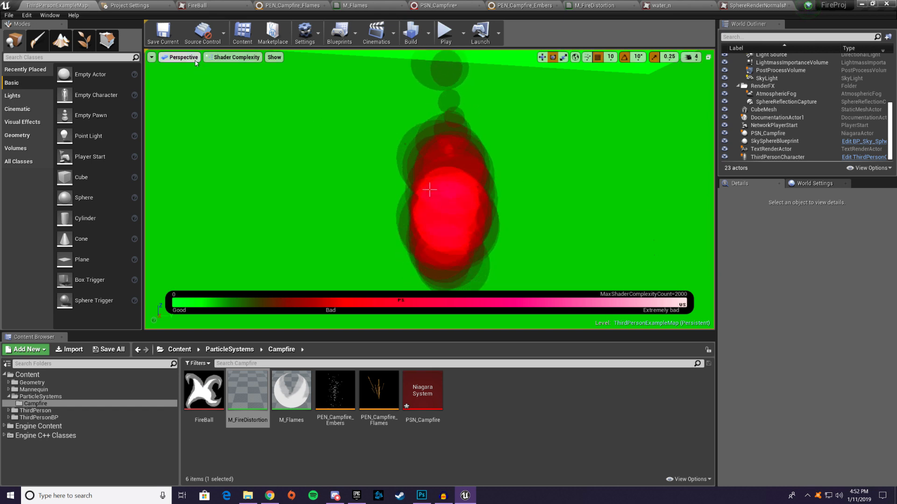
Step: Examine the campfire in the Quad Overdraw view mode and return the viewport to Lit
left_click(240, 58)
mouse_move(248, 159)
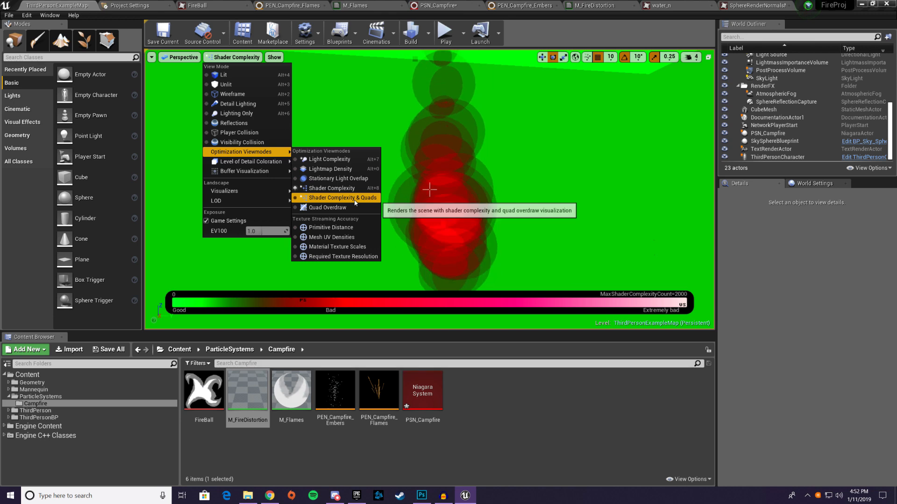
left_click(327, 208)
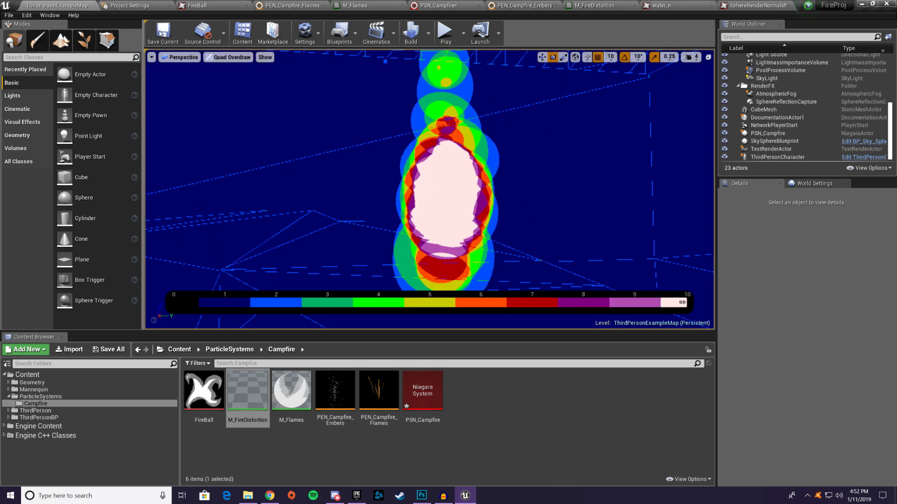
left_click(228, 56)
left_click(215, 75)
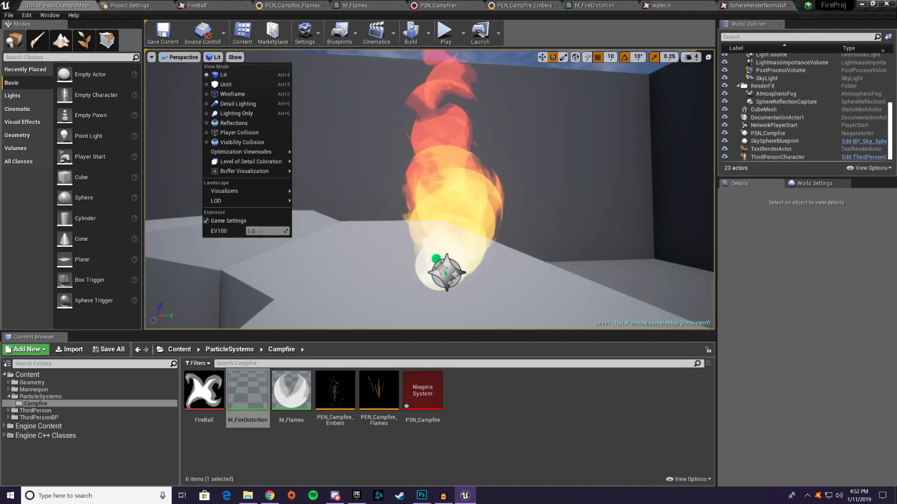
Step: Re-enable the flames' M_FireDistortion sprite renderer in both PSN_Campfire and PEN_Campfire_Flames, and save both assets
left_click(440, 6)
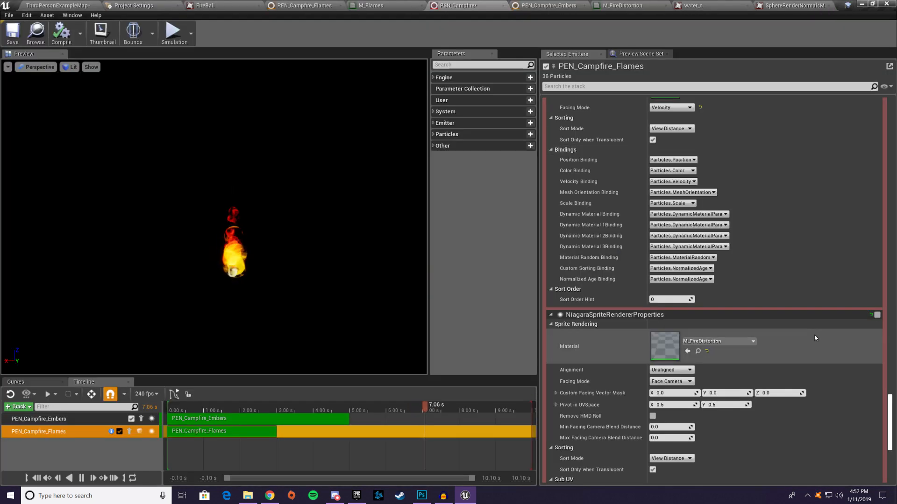
left_click(875, 314)
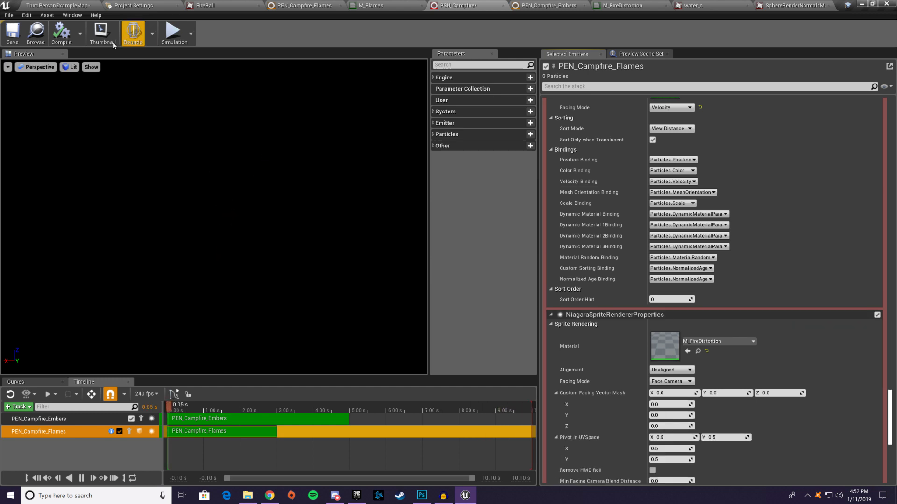
left_click(13, 32)
left_click(298, 5)
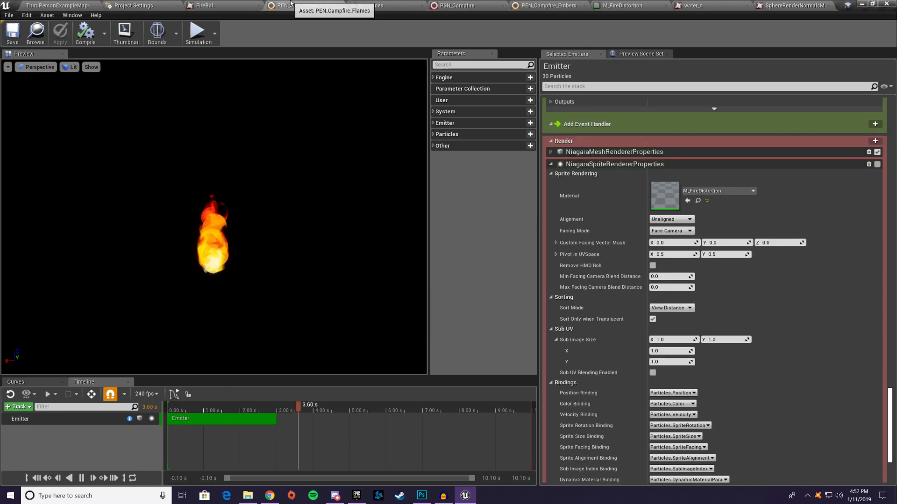
left_click(877, 164)
left_click(19, 40)
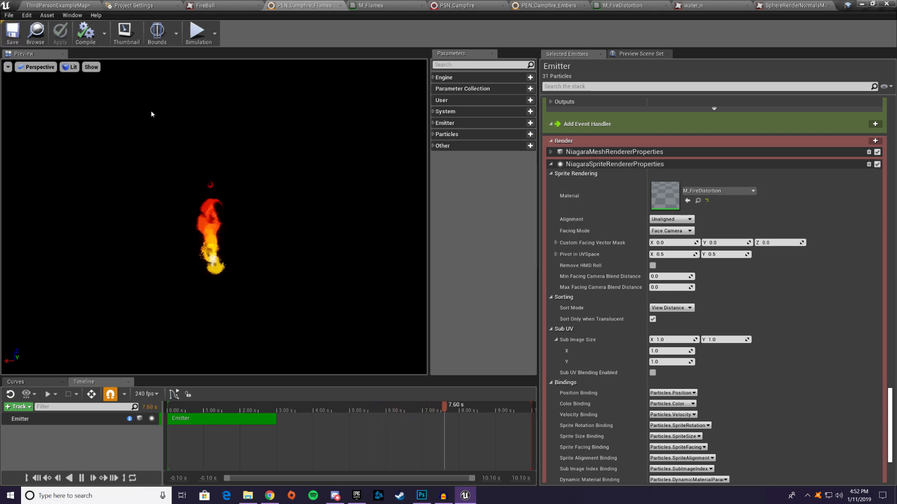
Step: View the campfire in the level map and turn on the viewport's FPS display
left_click(70, 6)
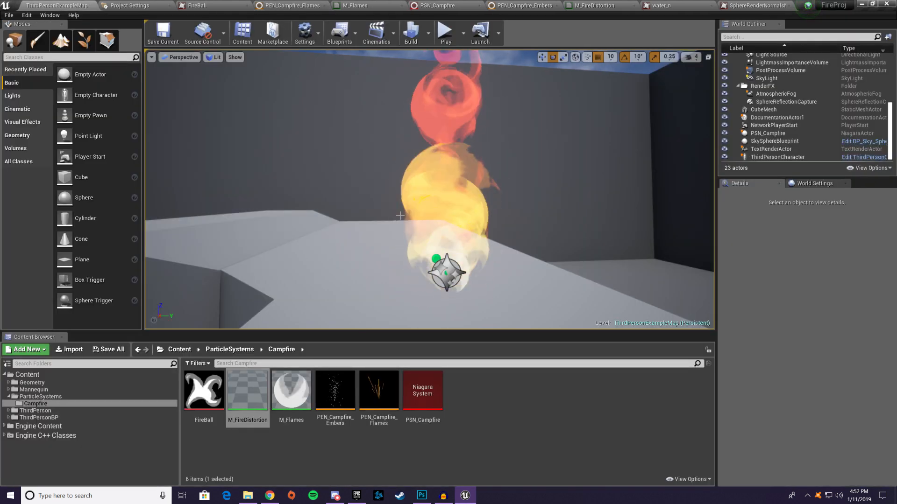
mouse_move(528, 278)
right_mouse_down()
mouse_move(536, 263)
mouse_move(516, 279)
mouse_move(524, 277)
right_mouse_up()
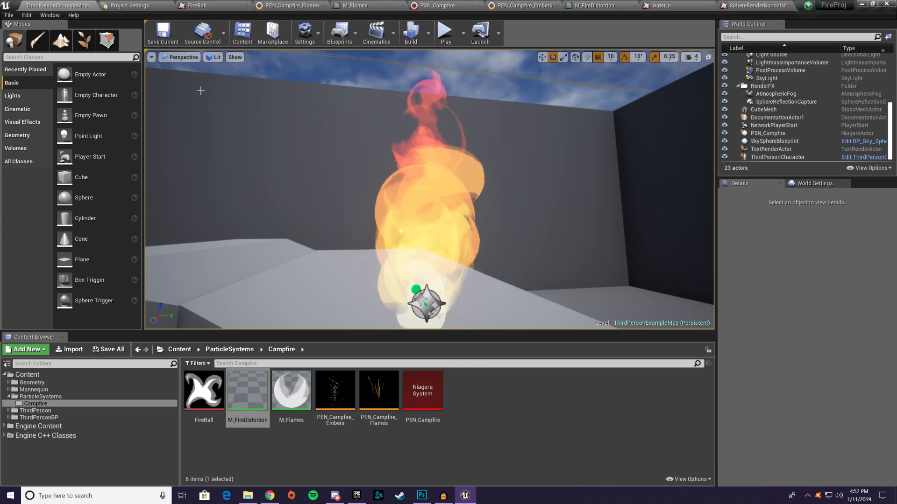
left_click(152, 57)
left_click(159, 94)
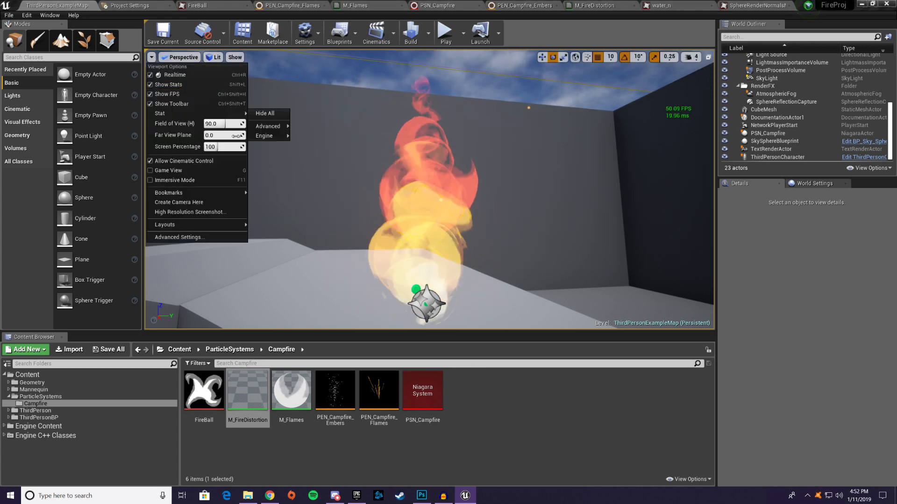
left_click(287, 138)
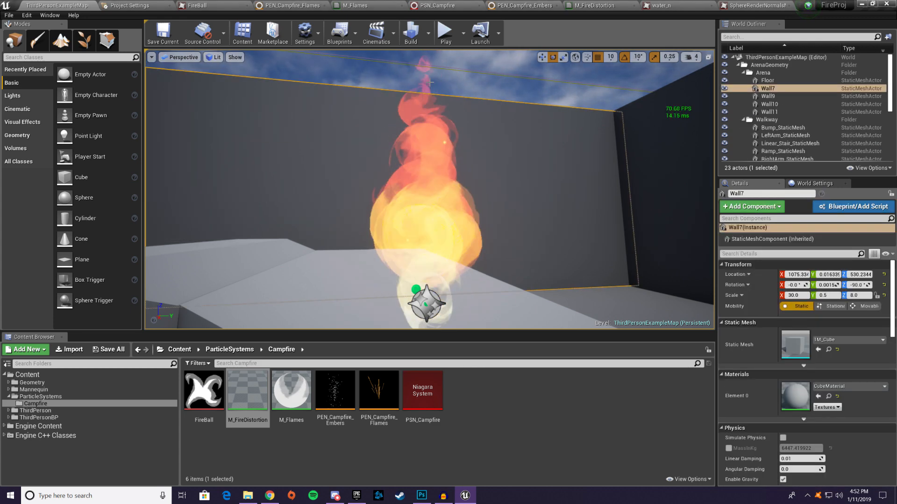
Step: Play the level, run the character around and behind the campfire while watching the frame rate, and end the play session
left_click(445, 32)
key("w")
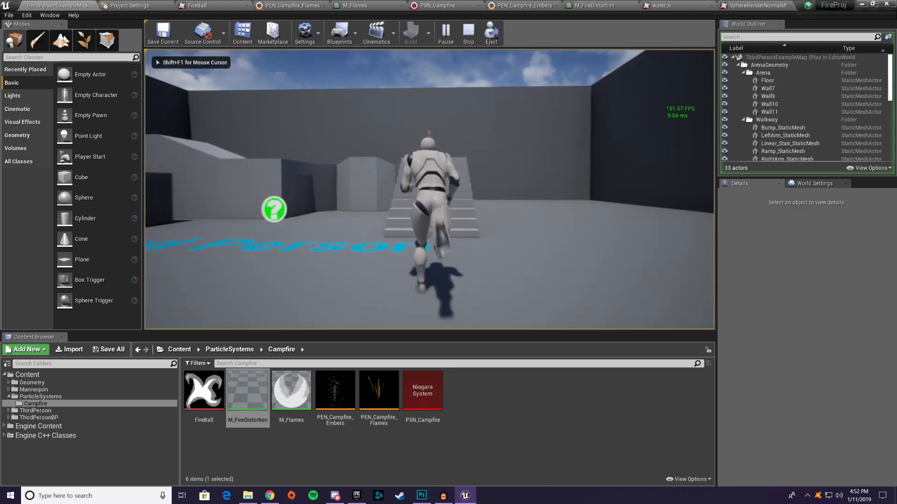
key("a")
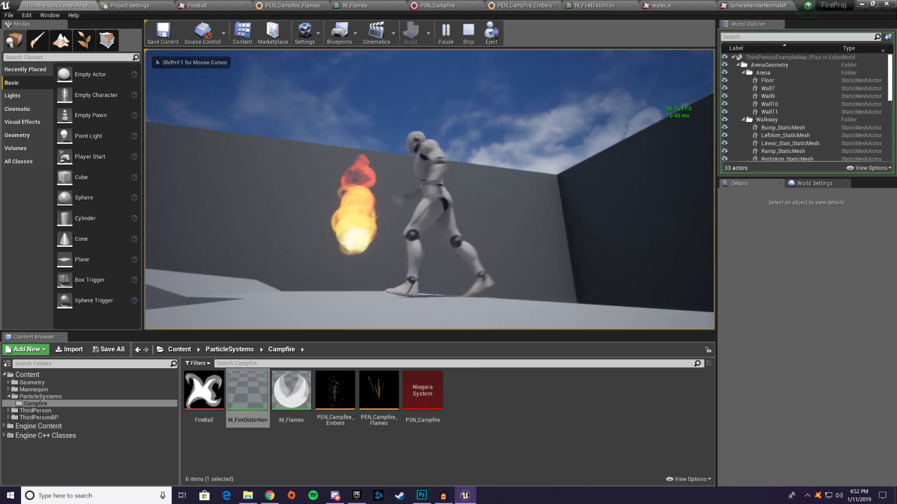
key("w")
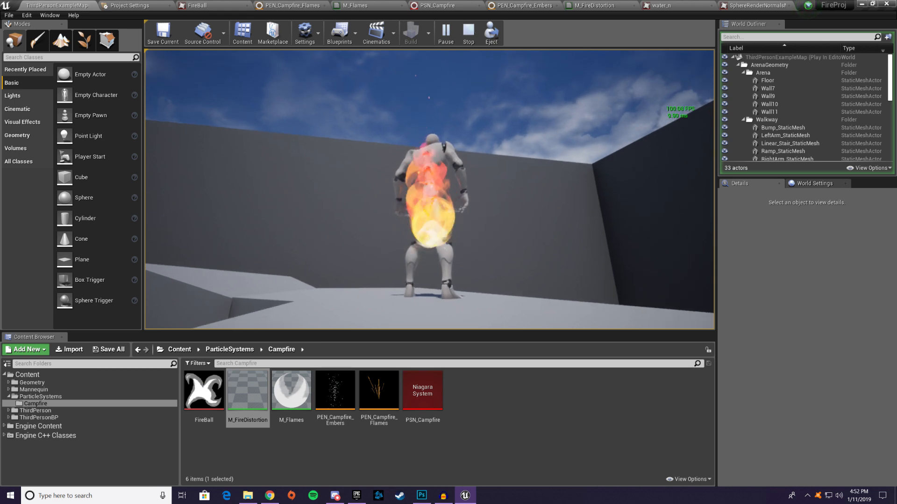
key("d")
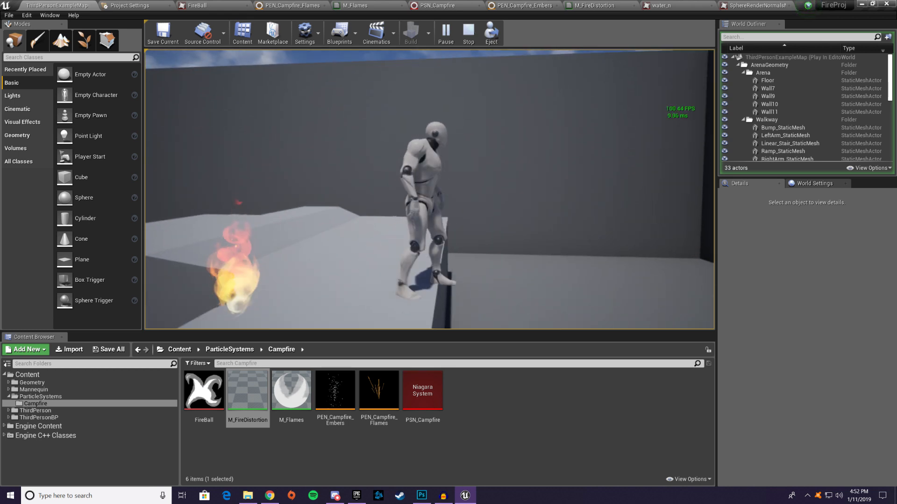
key("a")
key("d")
key("s")
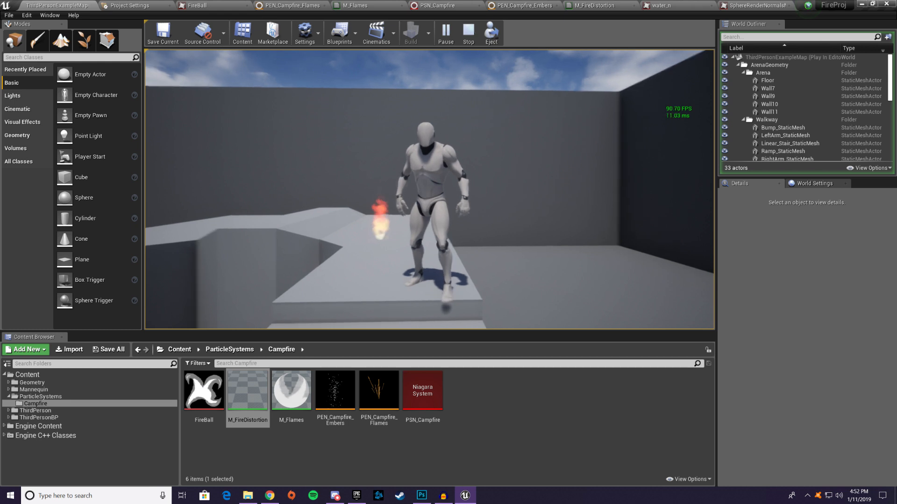
key("Escape")
Step: Inspect the campfire in the level from near and far while watching the frame rate
mouse_move(511, 166)
right_mouse_down()
mouse_move(497, 179)
mouse_move(512, 174)
right_mouse_up()
key("w")
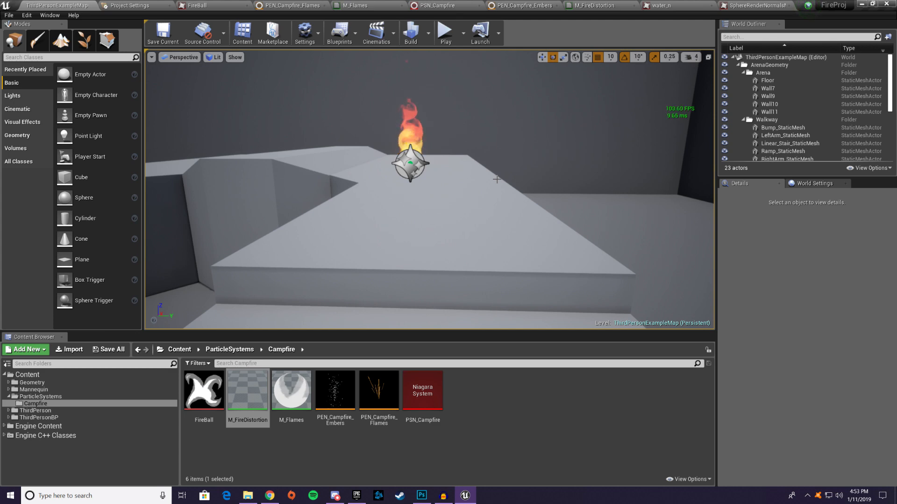
mouse_move(474, 178)
right_mouse_down()
mouse_move(491, 168)
mouse_move(488, 156)
mouse_move(474, 177)
right_mouse_up()
key("w")
key("s")
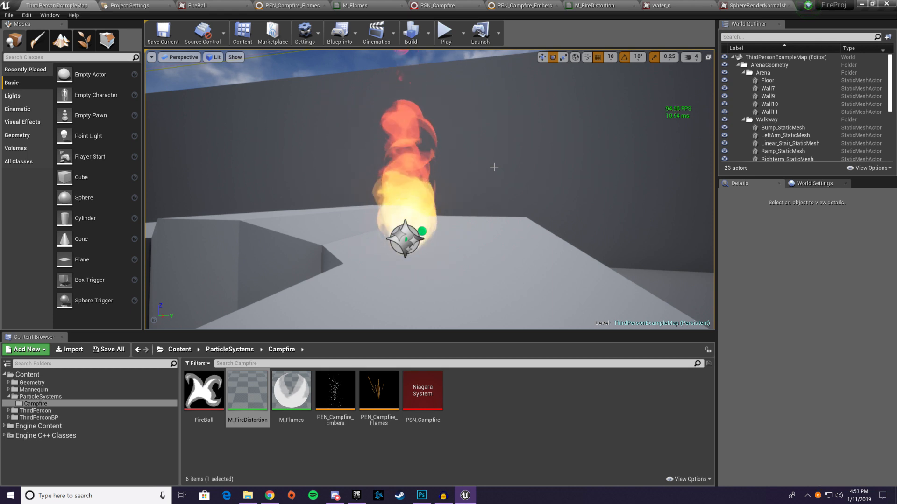
Step: Run the level in Simulate mode and inspect the campfire from near and far, including its upper flames
left_click(463, 33)
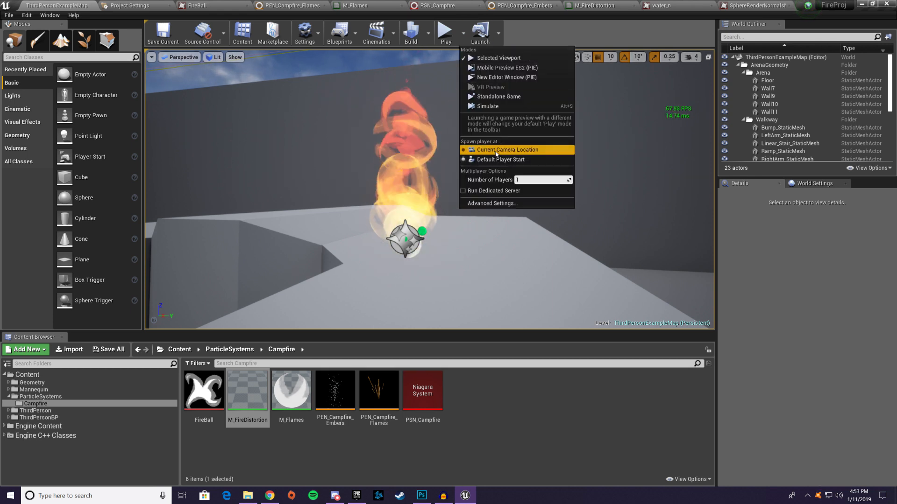
left_click(486, 110)
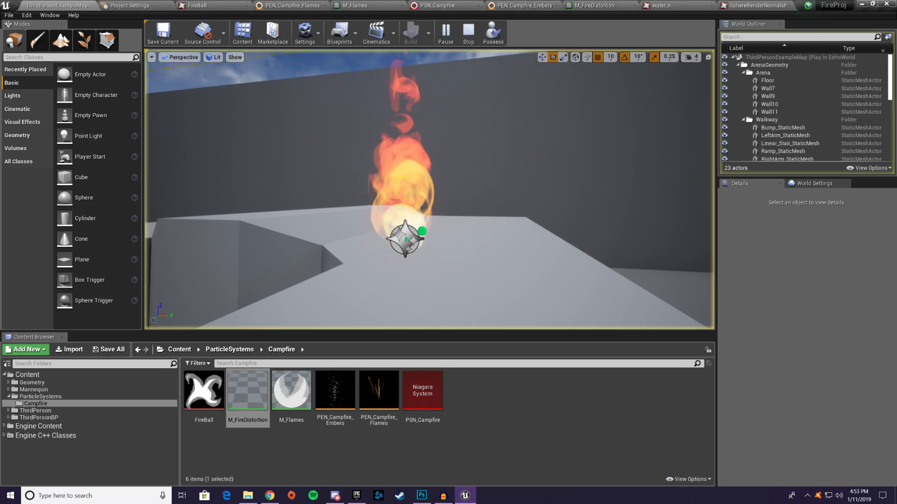
key("s")
right_click_drag(474, 254, 475, 254)
key("w")
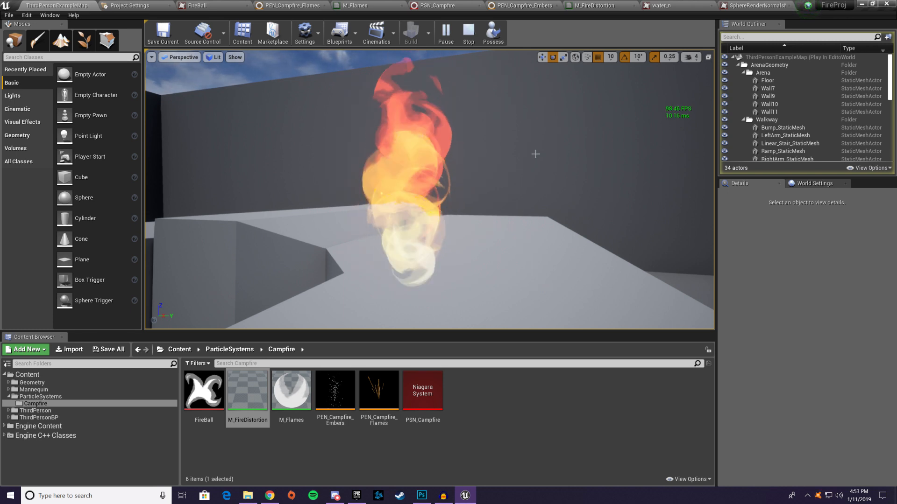
right_click_drag(521, 159, 511, 135)
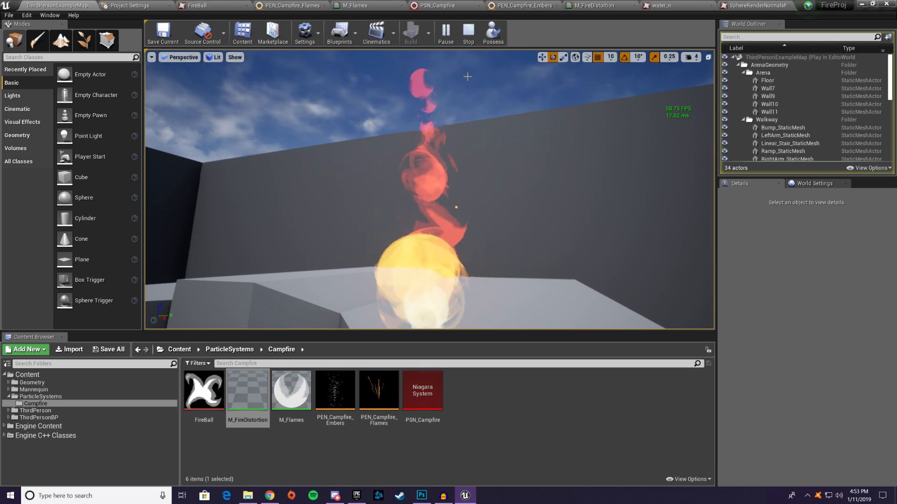
Step: Examine the simulated campfire from different angles in Immersive Mode, and return the viewport to its normal size
left_click(152, 57)
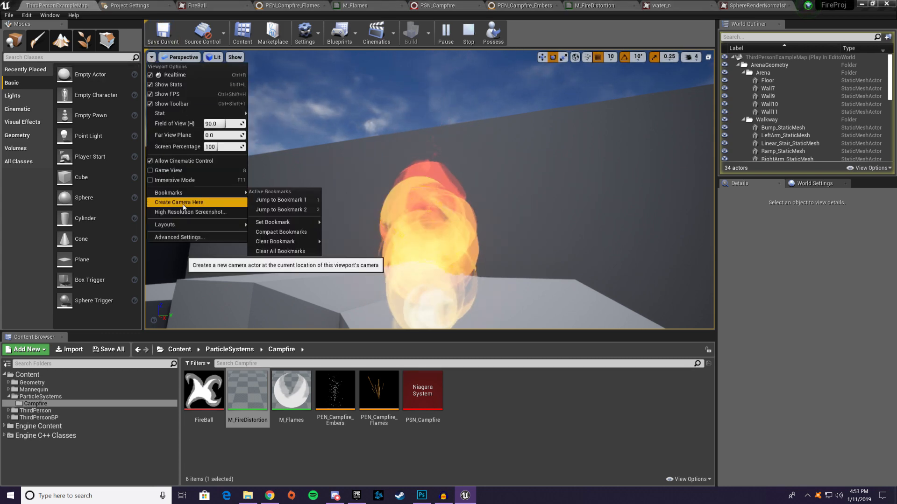
left_click(184, 177)
right_click_drag(525, 337, 517, 344)
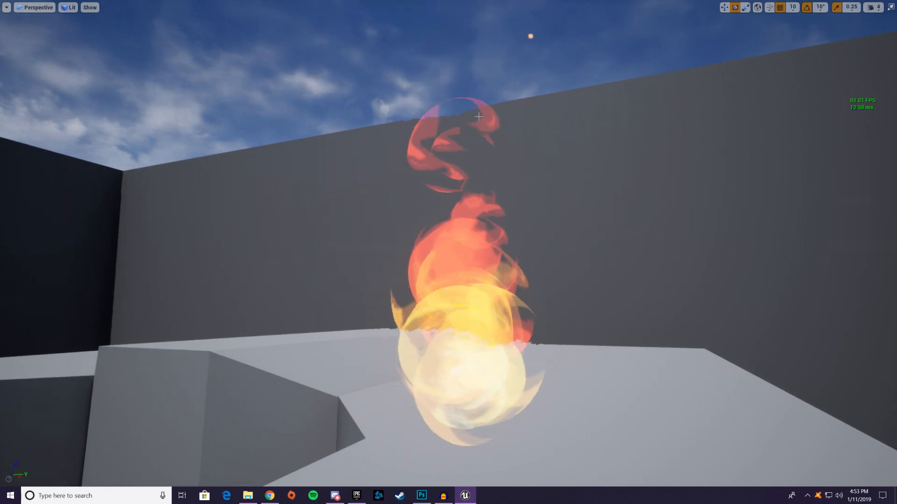
right_click_drag(585, 63, 585, 74)
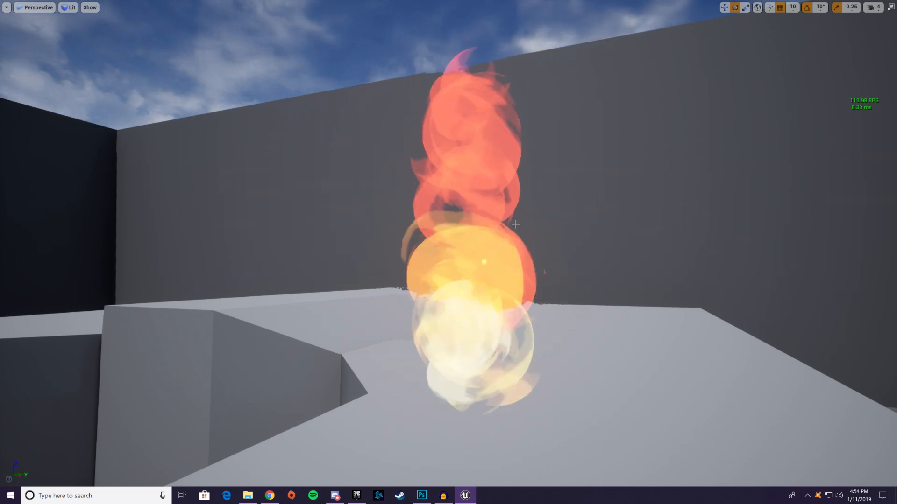
mouse_move(513, 225)
right_mouse_down()
mouse_move(477, 243)
mouse_move(411, 220)
mouse_move(337, 213)
mouse_move(360, 216)
right_mouse_up()
key("F11")
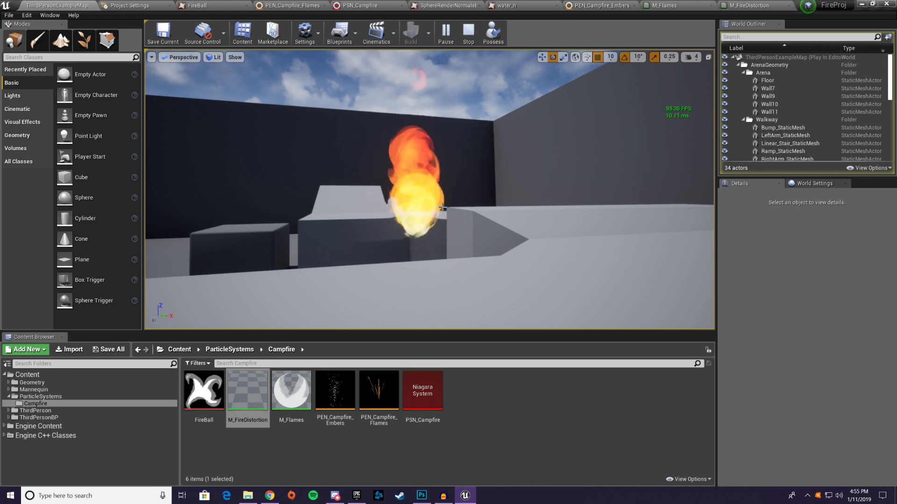